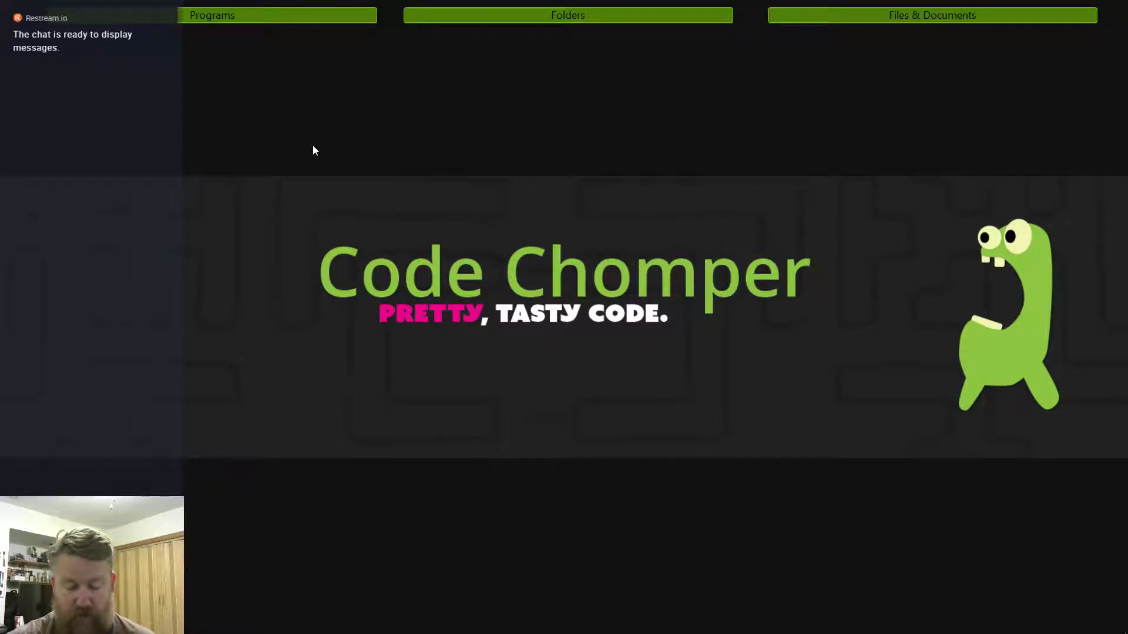
- Open PureRef, move its empty board away from the desktop's middle and stretch the window to a taller portrait shape
key(super)
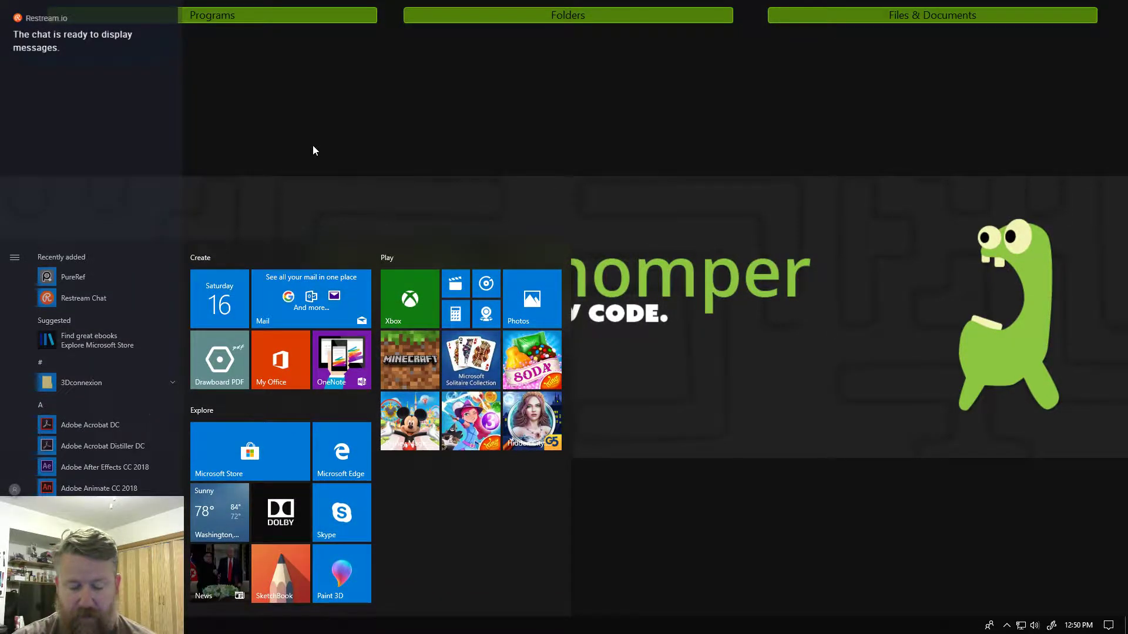
text(pure)
key(Return)
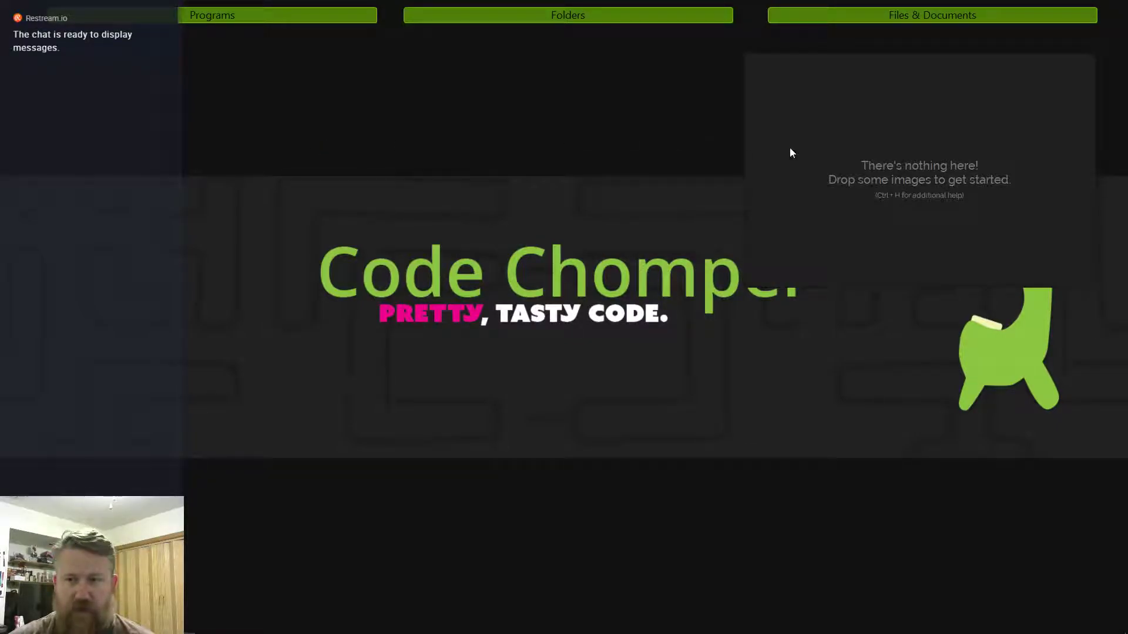
drag(861, 110, 902, 115)
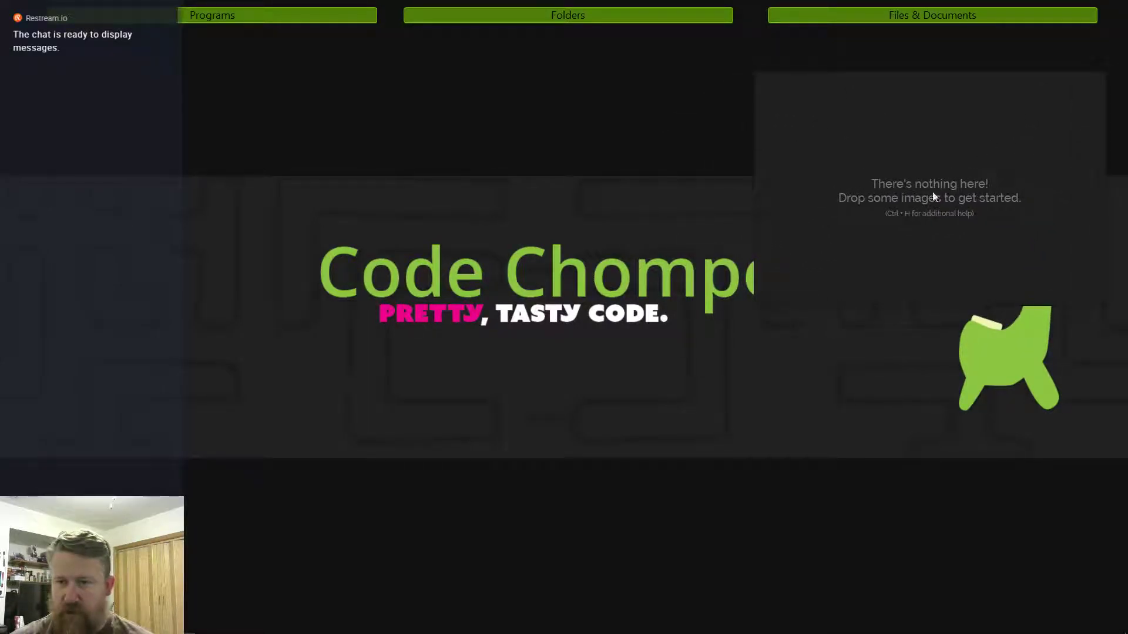
drag(934, 302, 938, 504)
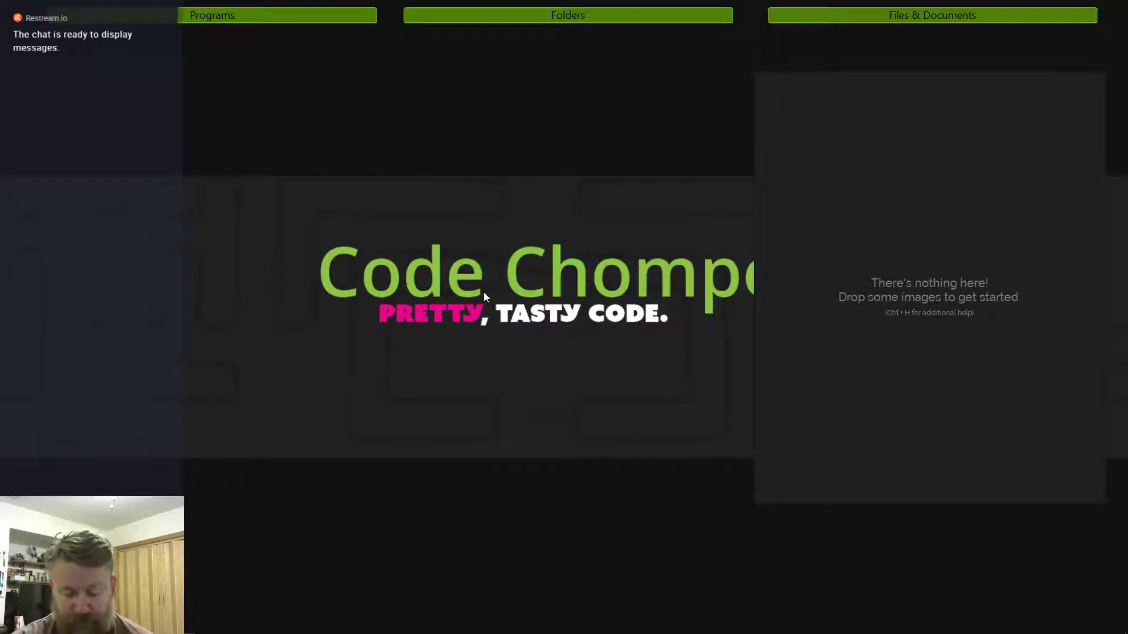
- Open Chrome and search Google Images for "mic icon"
key(super)
text(chro)
key(Return)
click(297, 45)
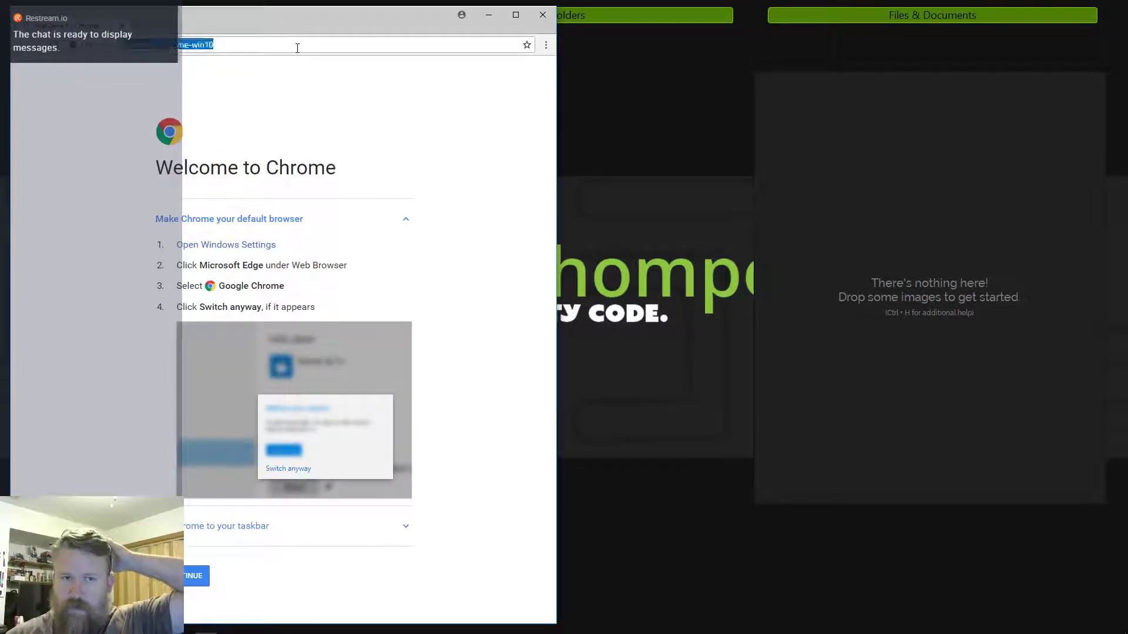
text(mic)
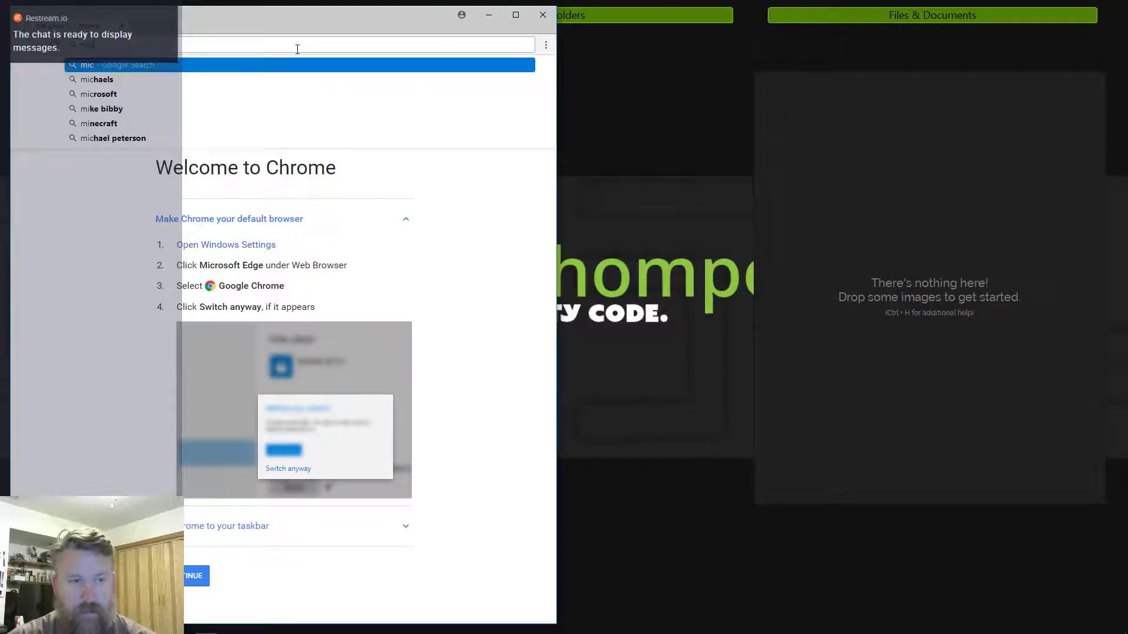
key(Return)
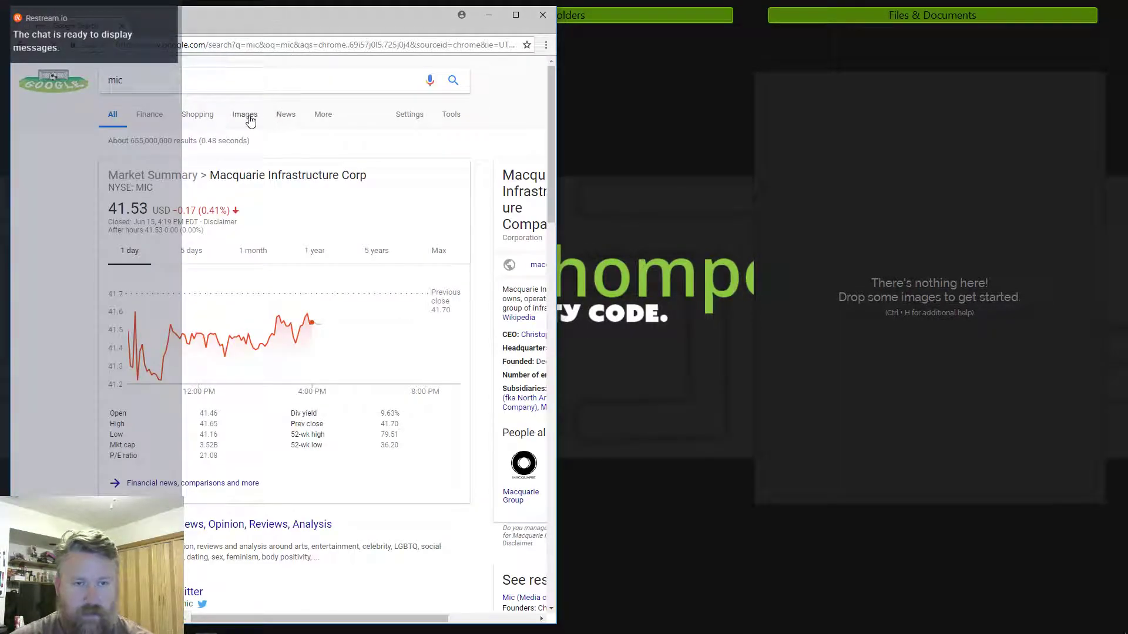
click(250, 116)
click(146, 85)
text(icon)
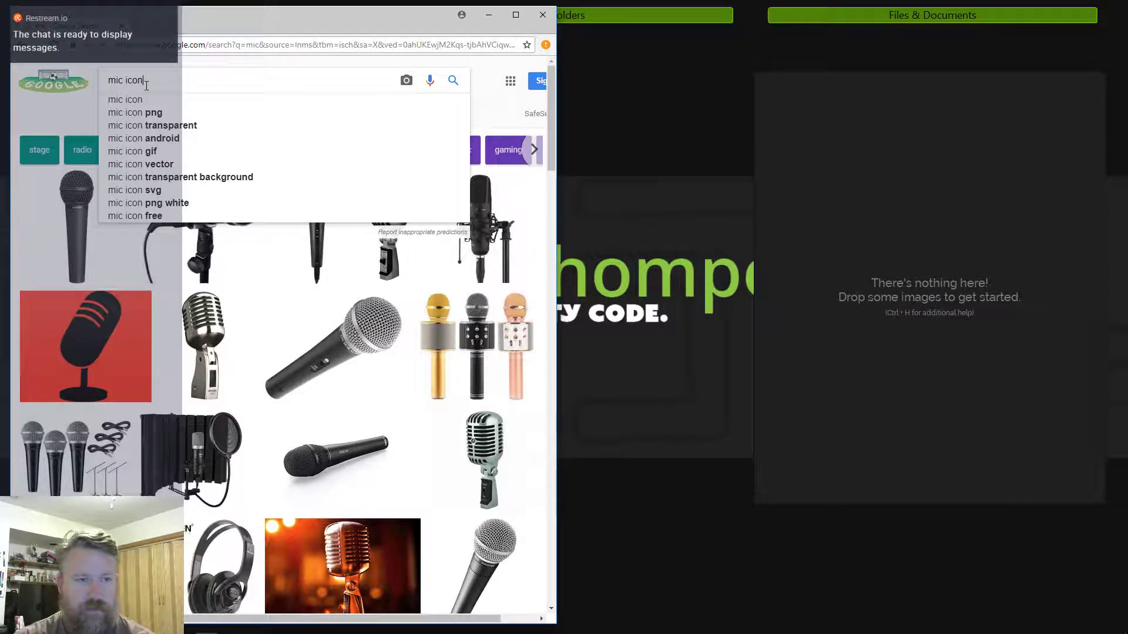
key(Return)
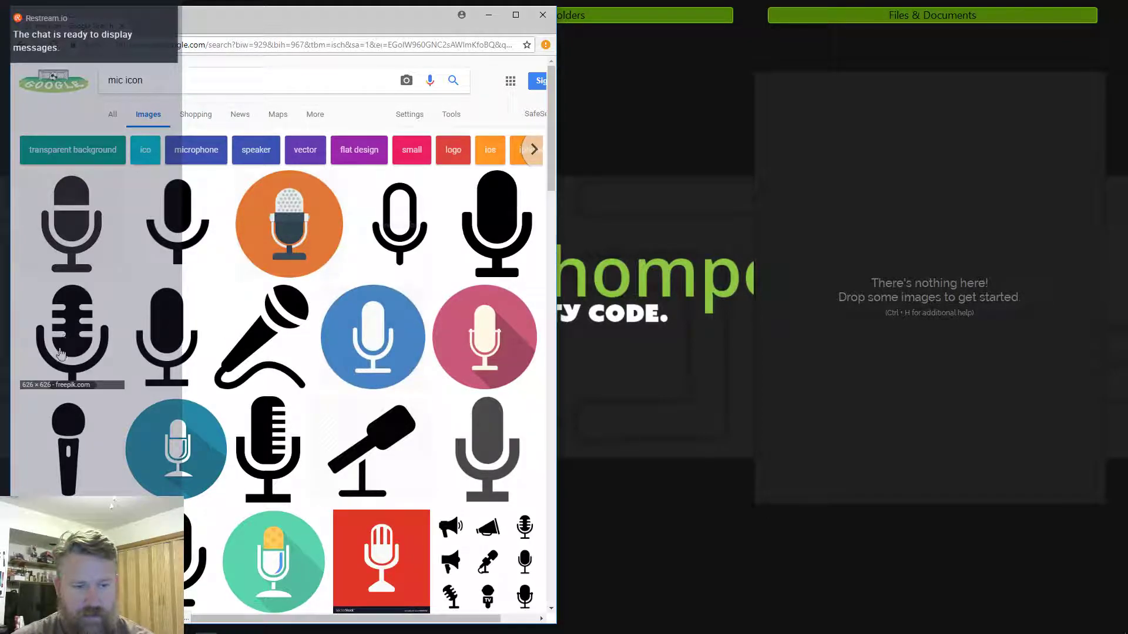
- Add the microphone icon slotted on both sides and the one slotted on one side to the PureRef board
drag(70, 344, 858, 197)
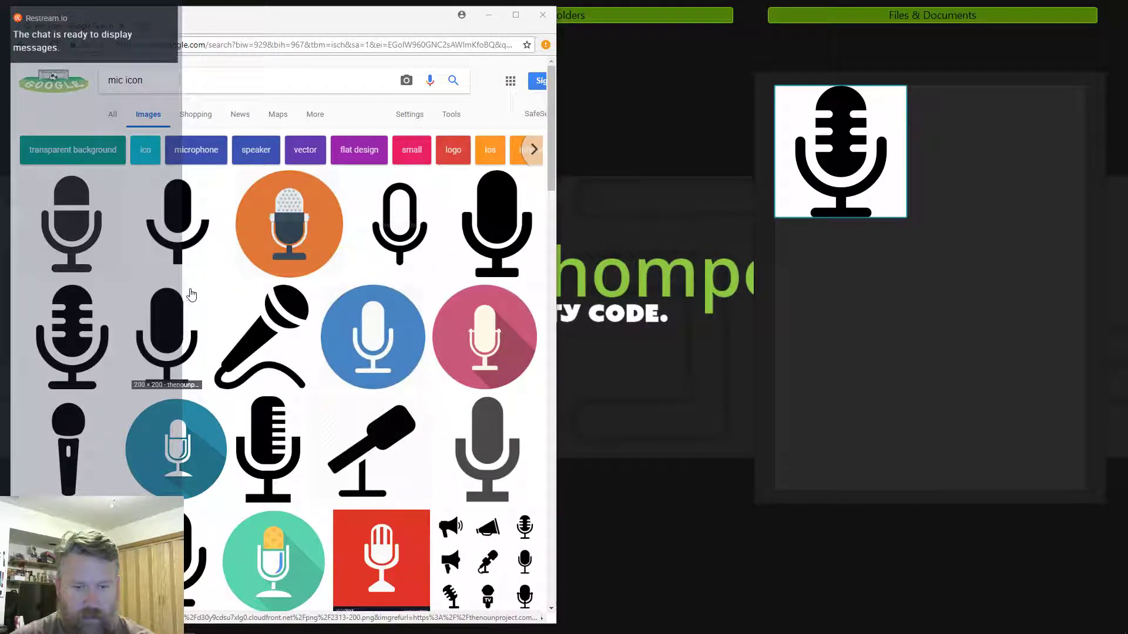
scroll(191, 297, down, 2)
drag(263, 323, 957, 200)
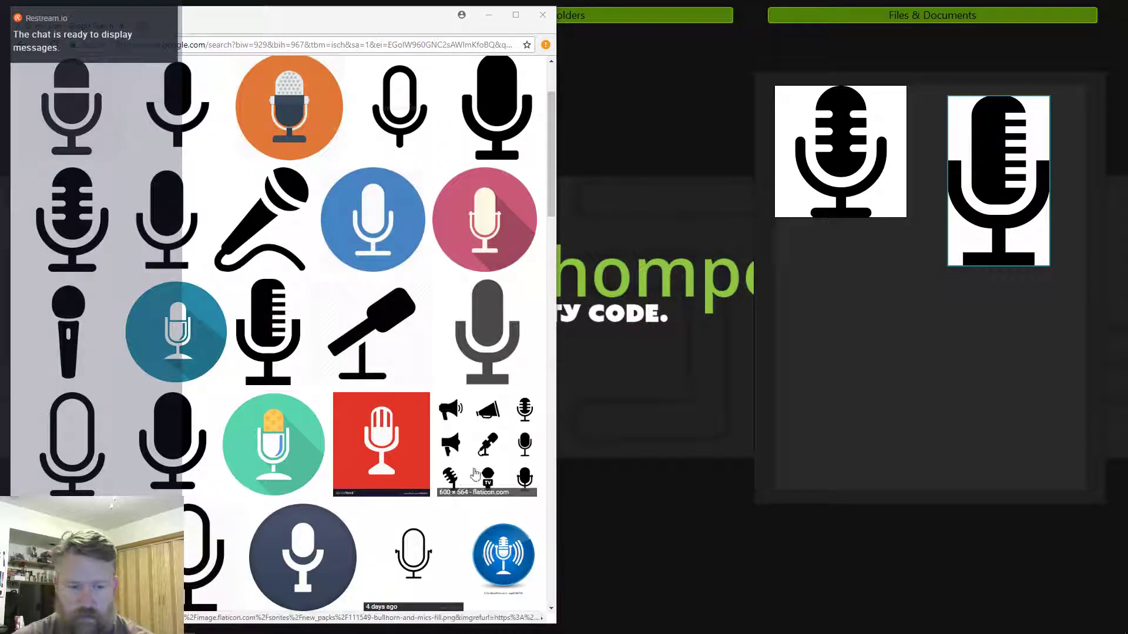
- Add the tilted handheld microphone icon with sound waves from further down the results to the board, and close Chrome
scroll(169, 426, down, 1)
scroll(168, 426, down, 6)
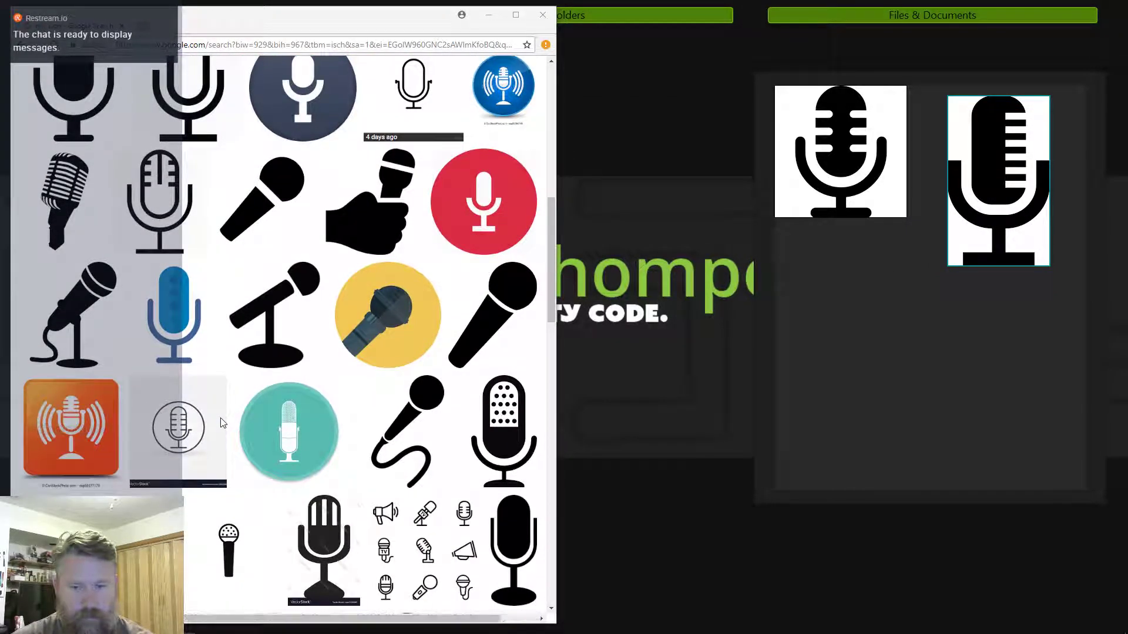
scroll(222, 423, down, 3)
scroll(222, 423, down, 2)
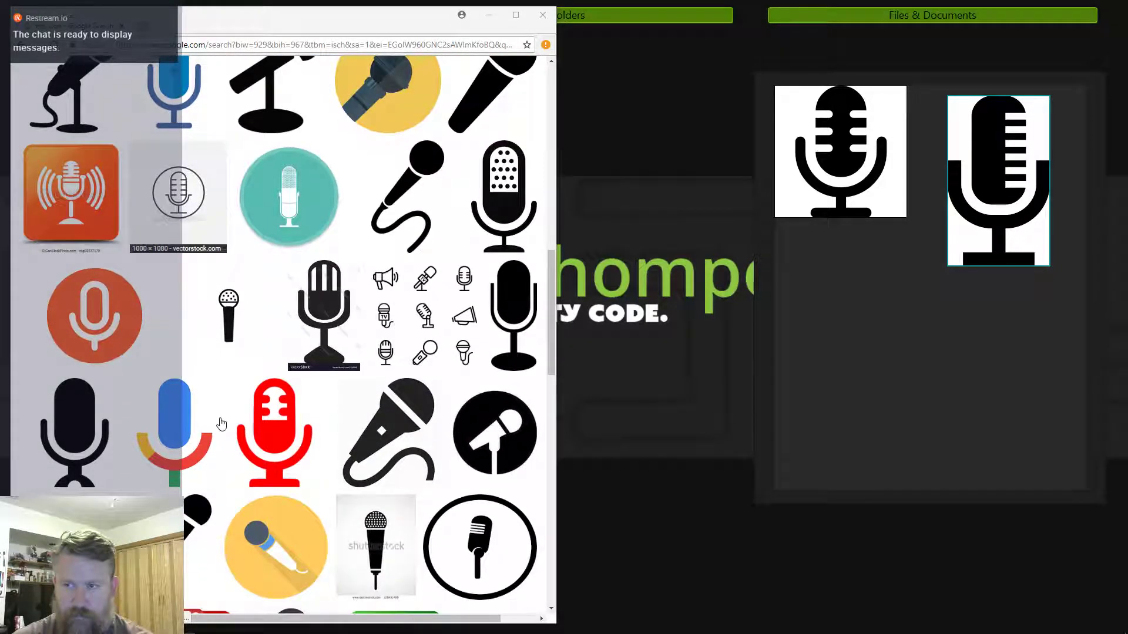
scroll(222, 423, up, 2)
scroll(221, 423, down, 4)
scroll(219, 423, down, 3)
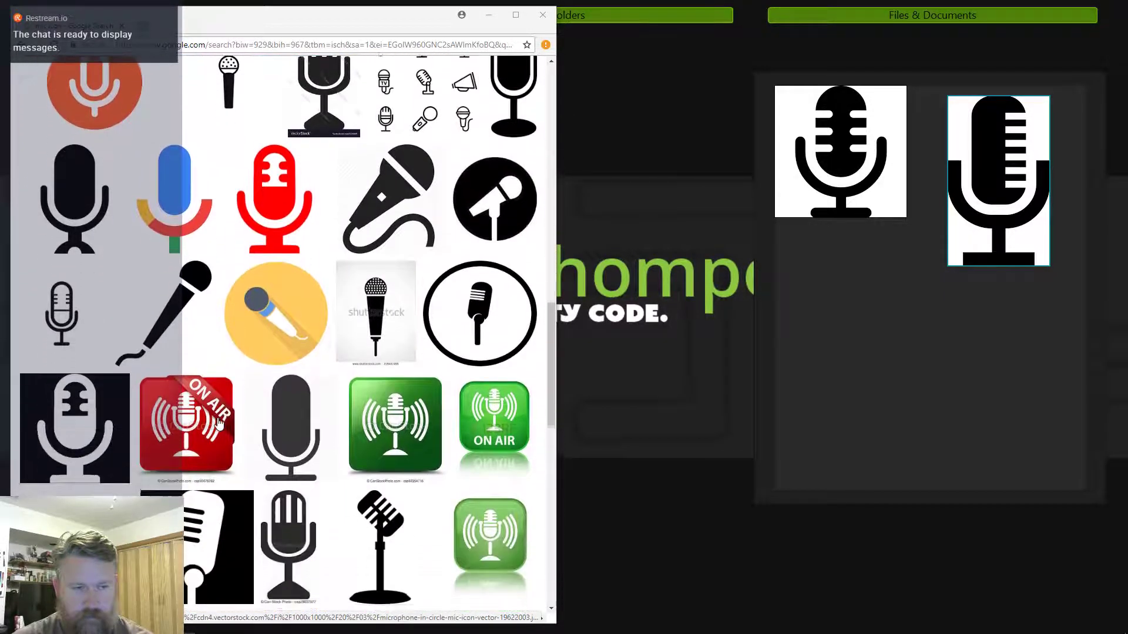
scroll(219, 423, down, 3)
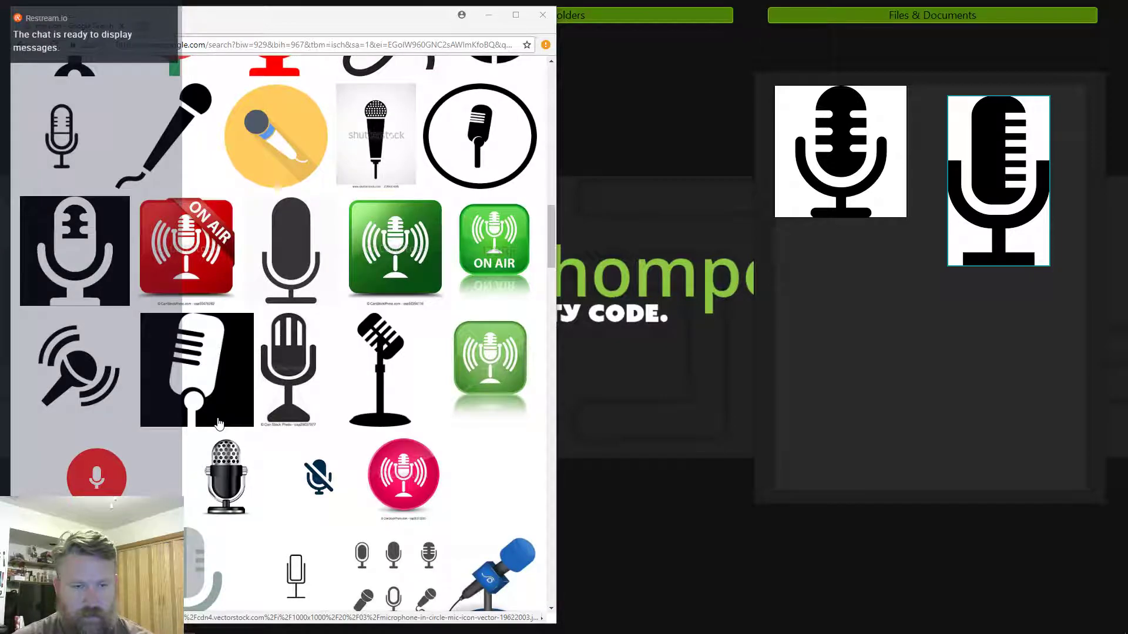
scroll(222, 422, down, 1)
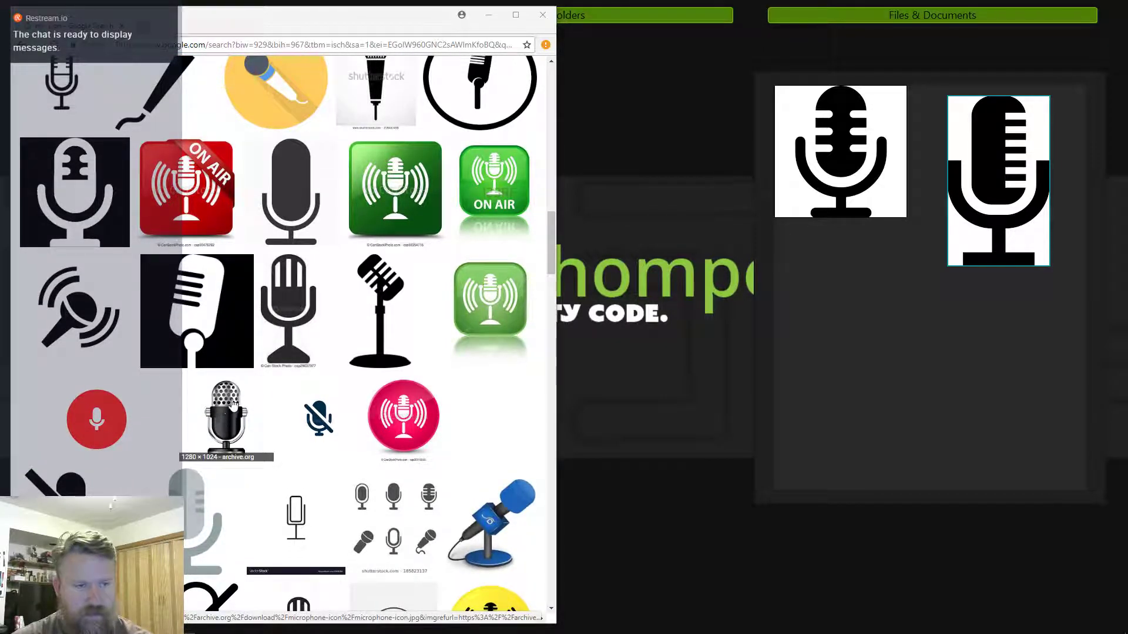
scroll(297, 333, down, 2)
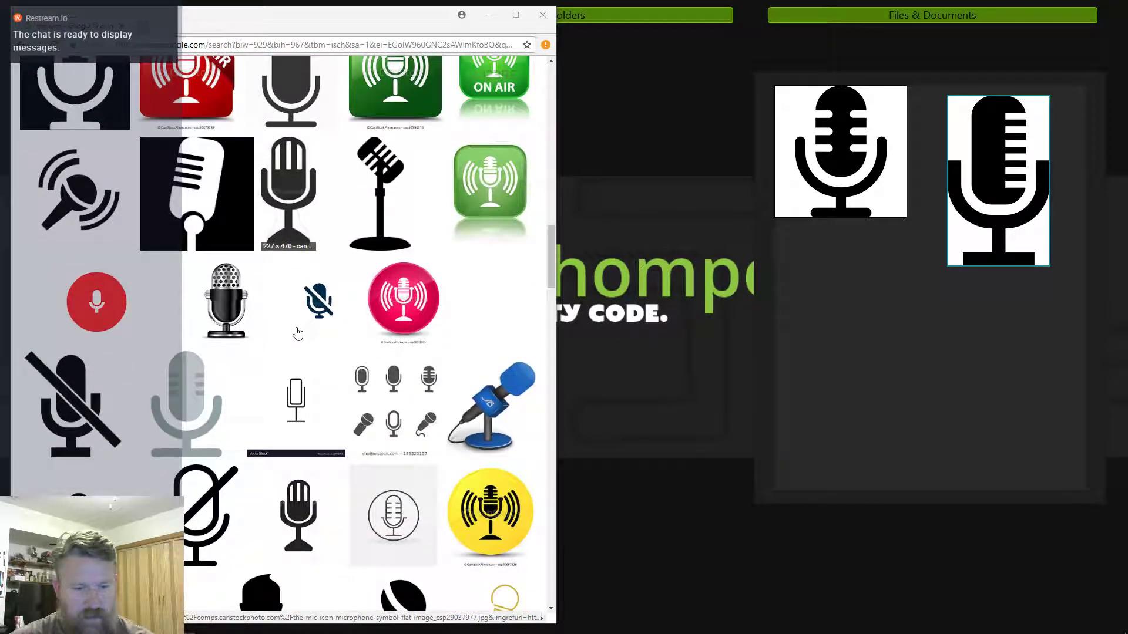
scroll(298, 333, up, 2)
drag(77, 308, 810, 298)
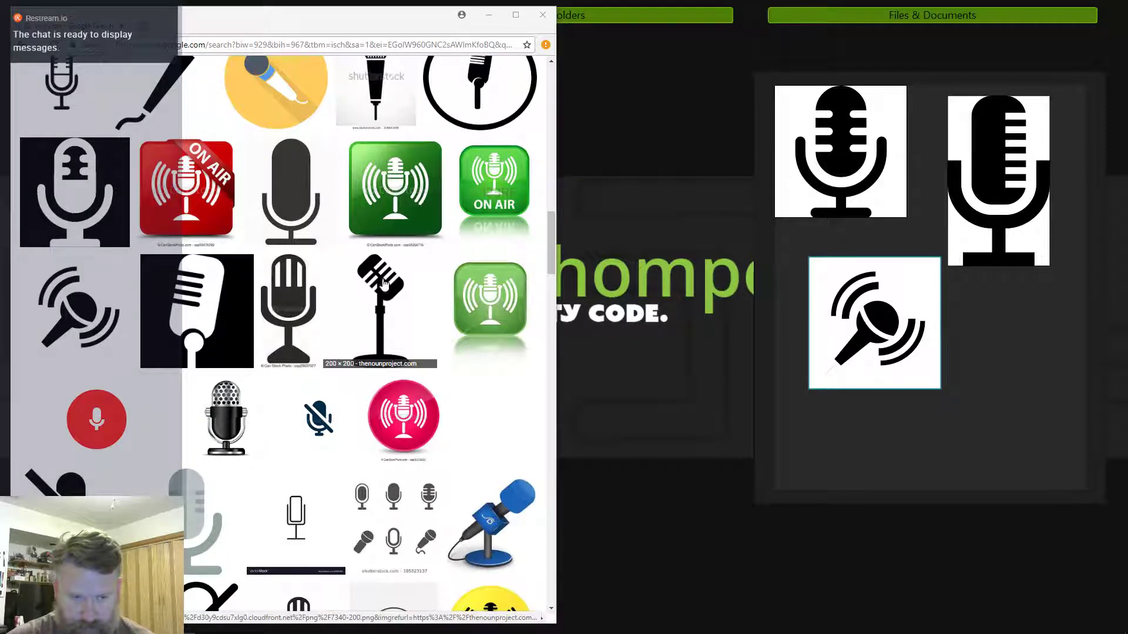
click(541, 18)
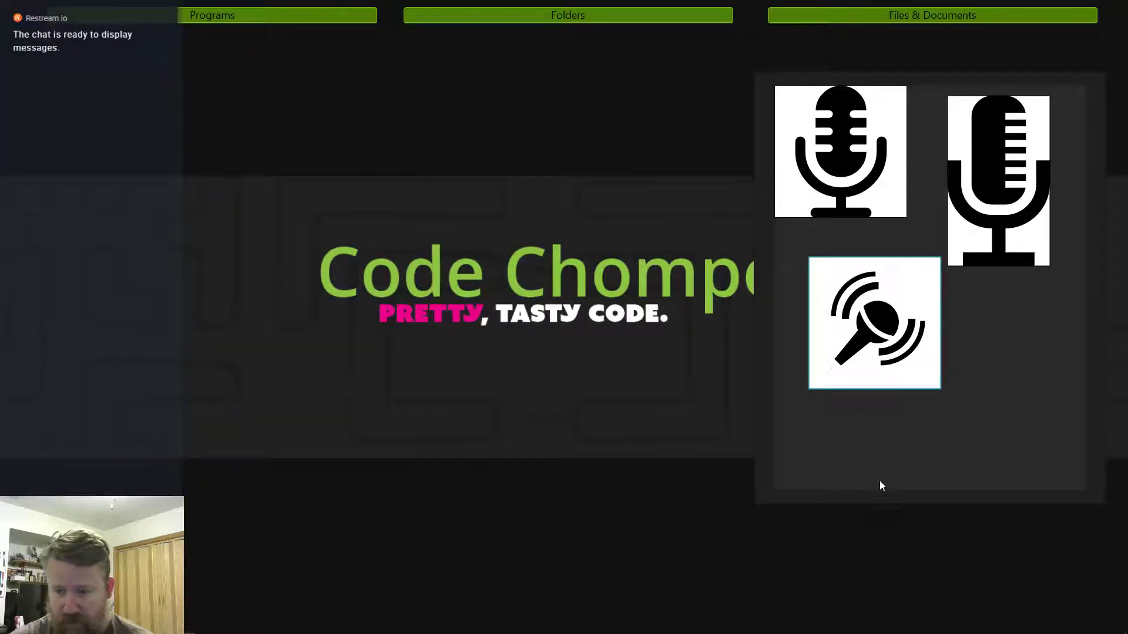
- Reduce the PureRef window's height and arrange the three microphone images with the Optimal layout
drag(871, 501, 911, 361)
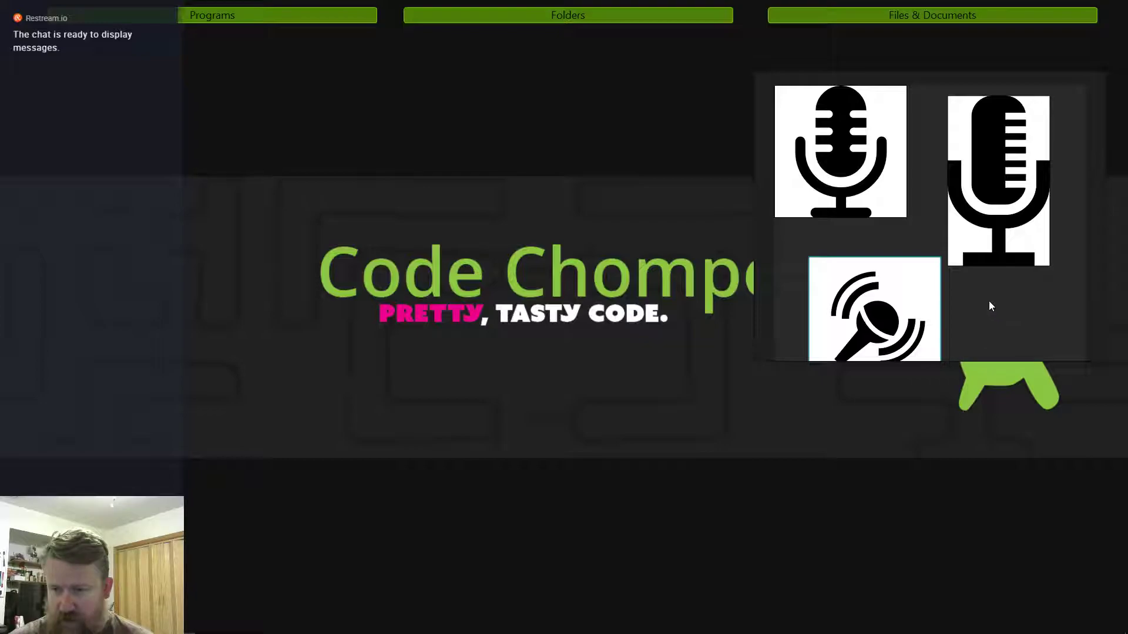
right_click(985, 298)
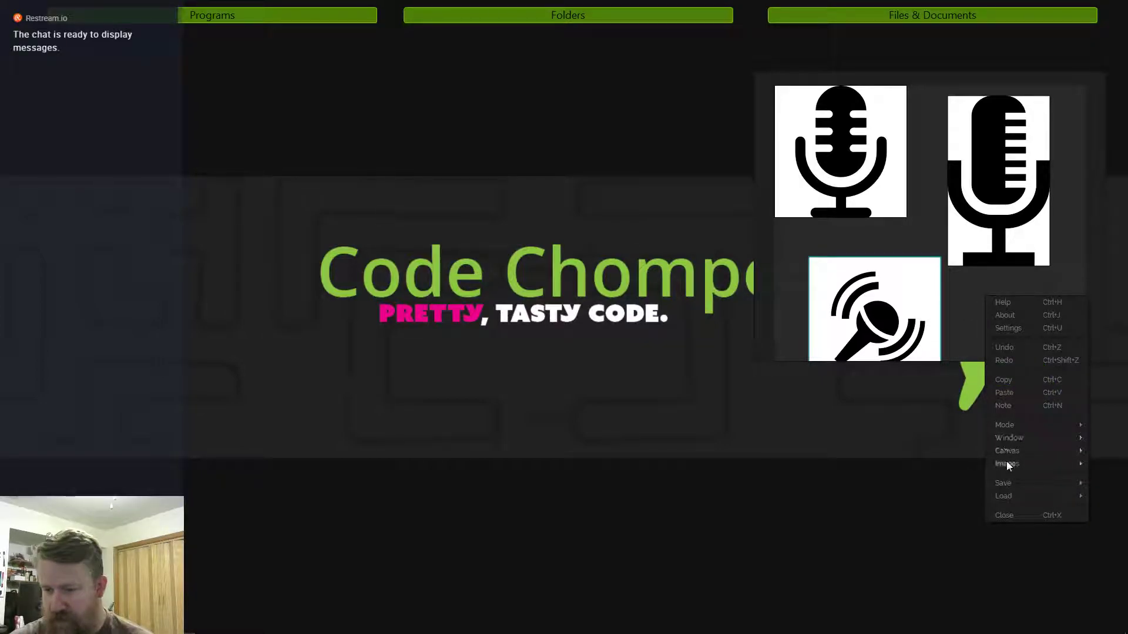
mouse_move(1002, 465)
mouse_move(934, 494)
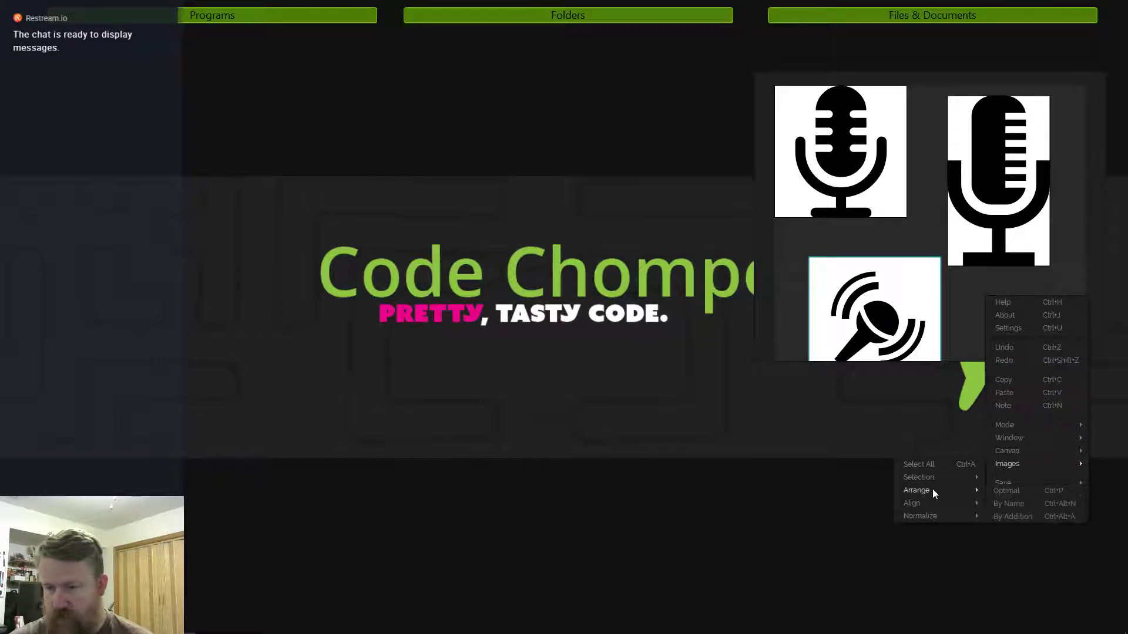
click(1020, 495)
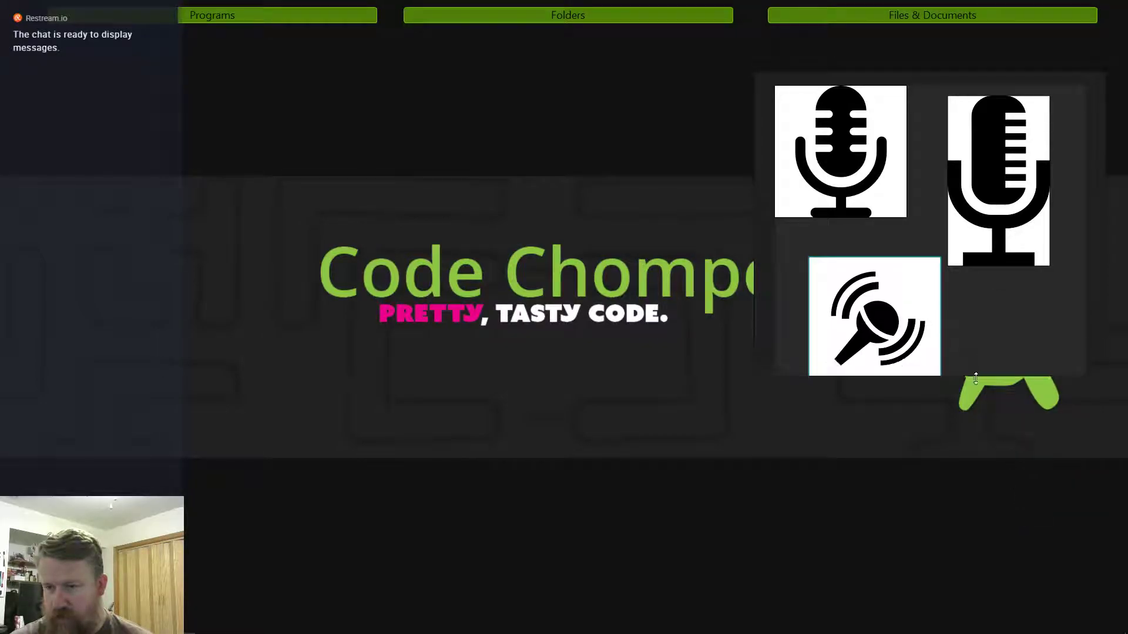
right_click(982, 370)
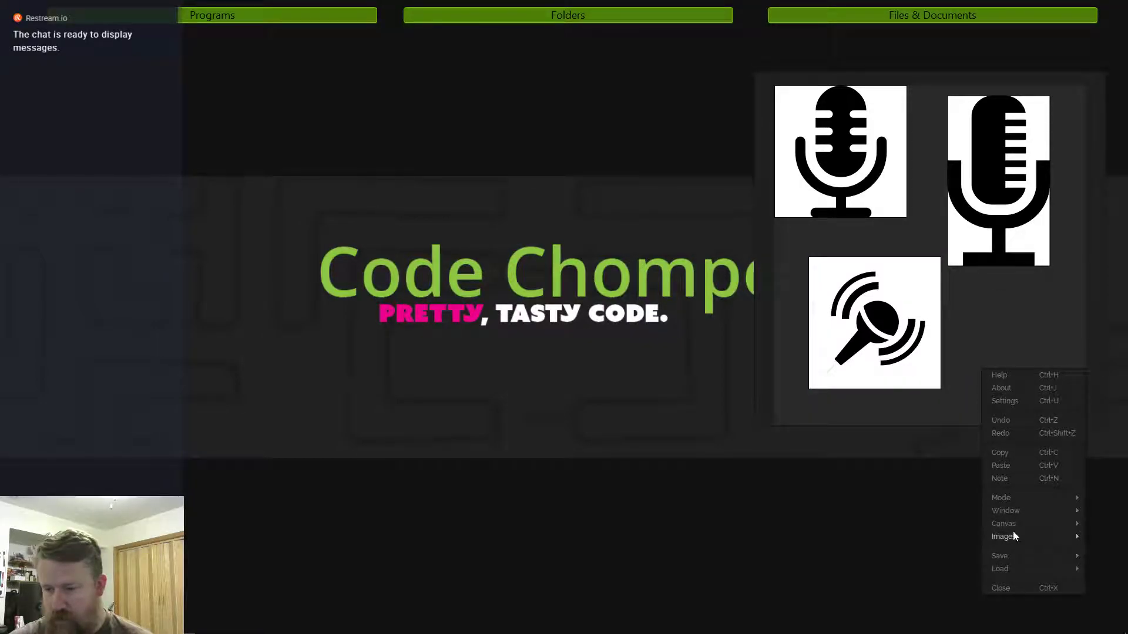
mouse_move(1013, 535)
mouse_move(935, 556)
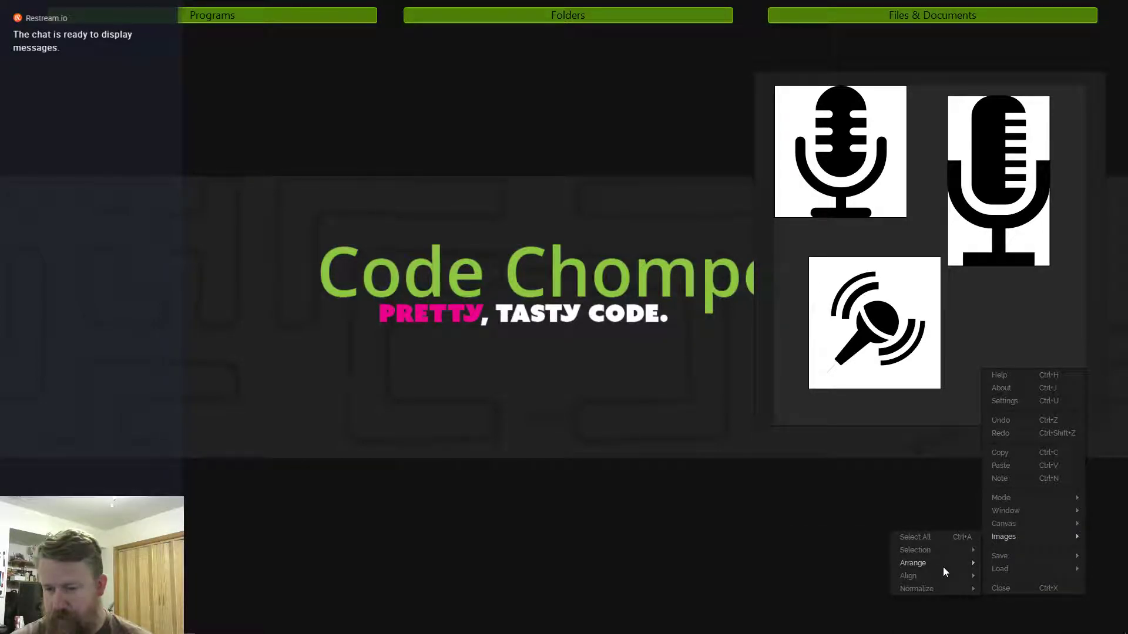
click(1004, 564)
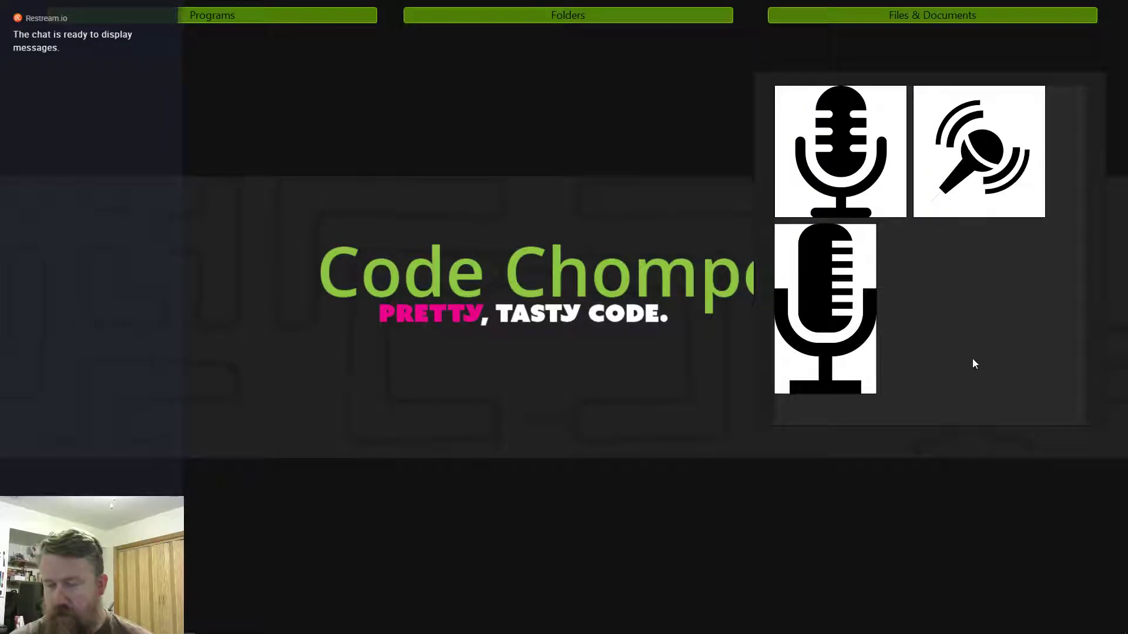
- Shrink the board window more tightly around the arranged images and move it towards the desktop's edge
drag(1092, 423, 1055, 402)
mouse_move(936, 272)
mouse_down()
mouse_move(858, 277)
mouse_move(848, 267)
mouse_move(952, 275)
mouse_move(929, 271)
mouse_up()
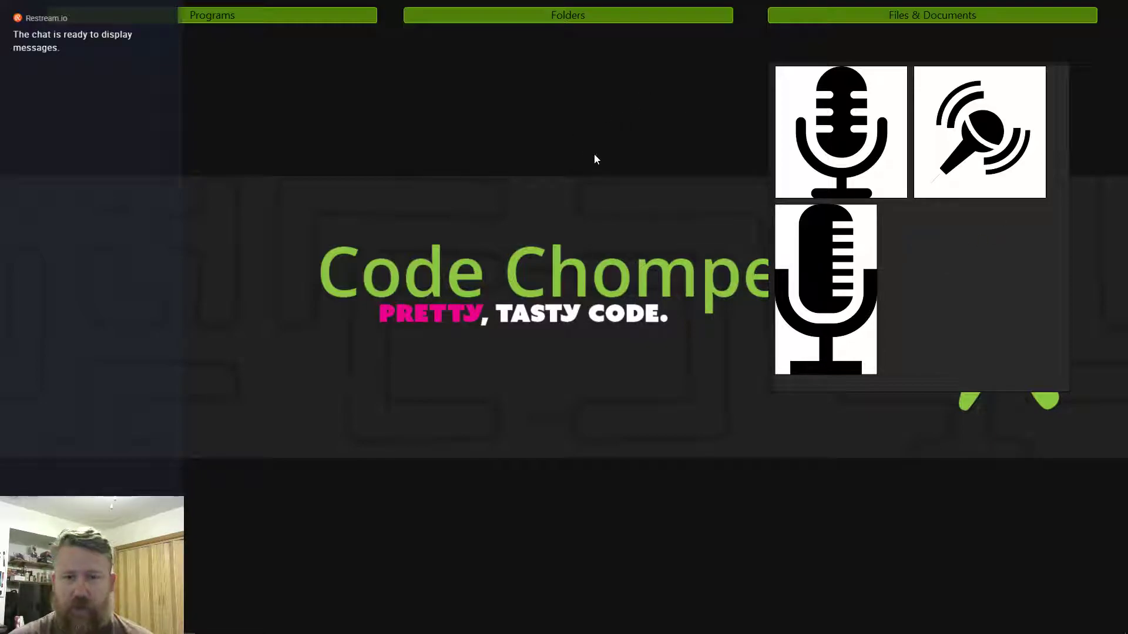
drag(928, 268, 975, 259)
- Save the PureRef scene to the Desktop as Mic
right_click(961, 244)
mouse_move(995, 431)
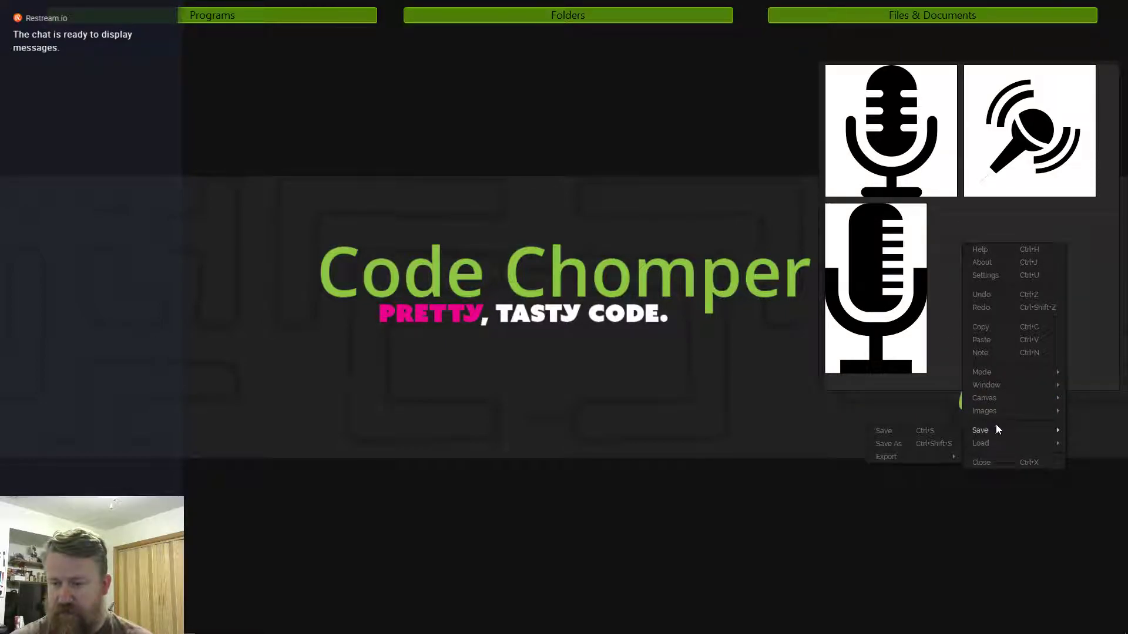
click(893, 431)
click(612, 208)
double_click(690, 316)
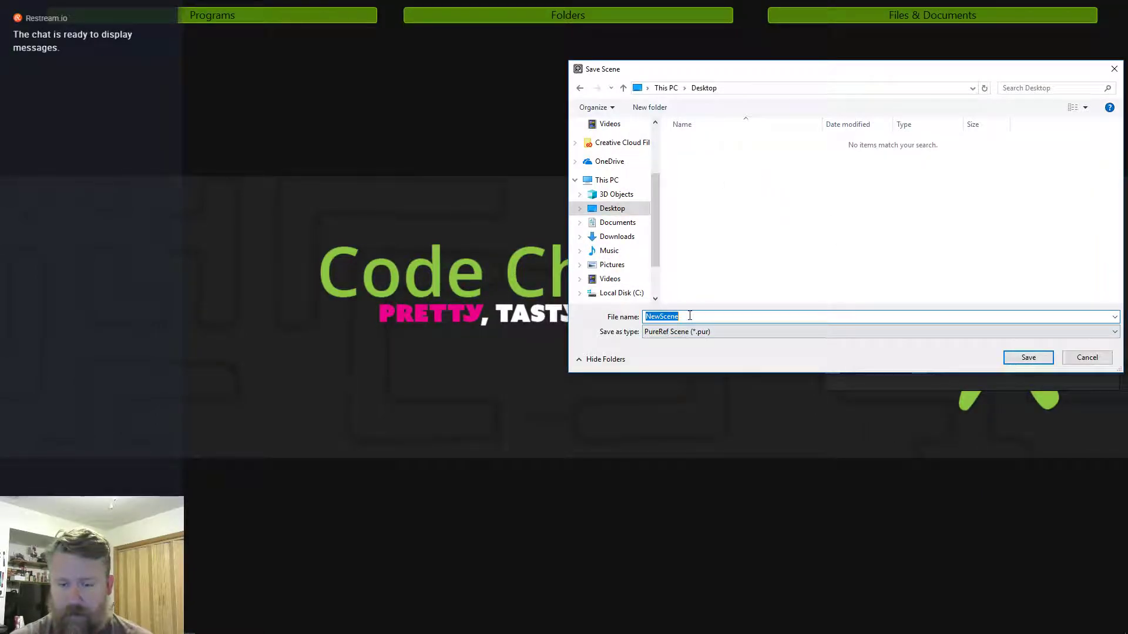
text(mic)
key(Return)
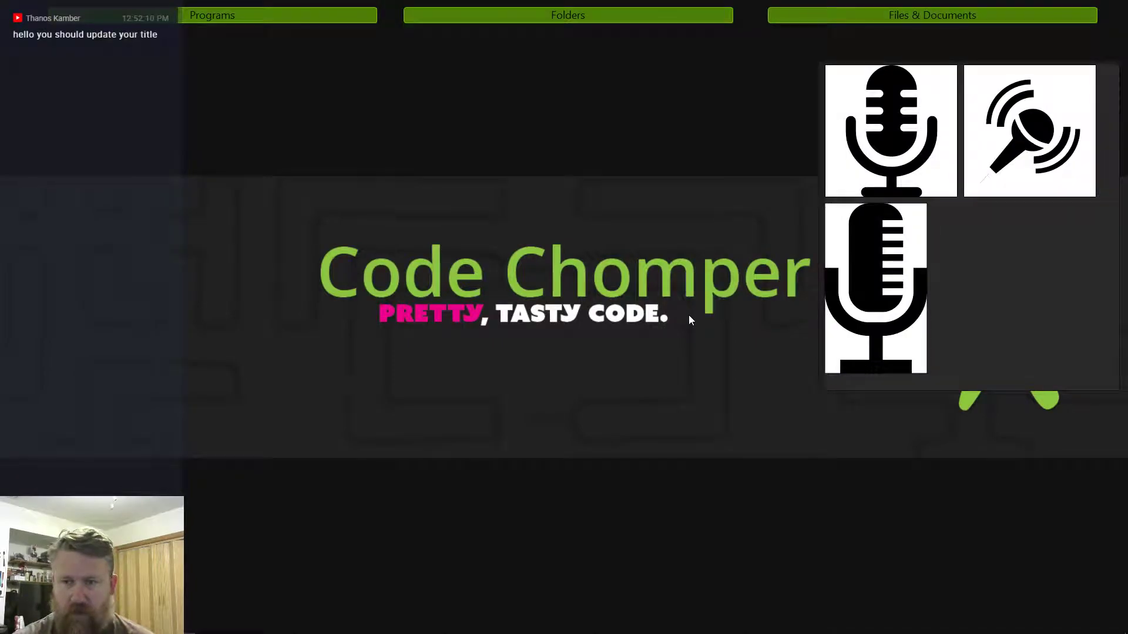
- Shift the images slightly on the board, and close PureRef while saving the pending scene changes
drag(977, 274, 873, 269)
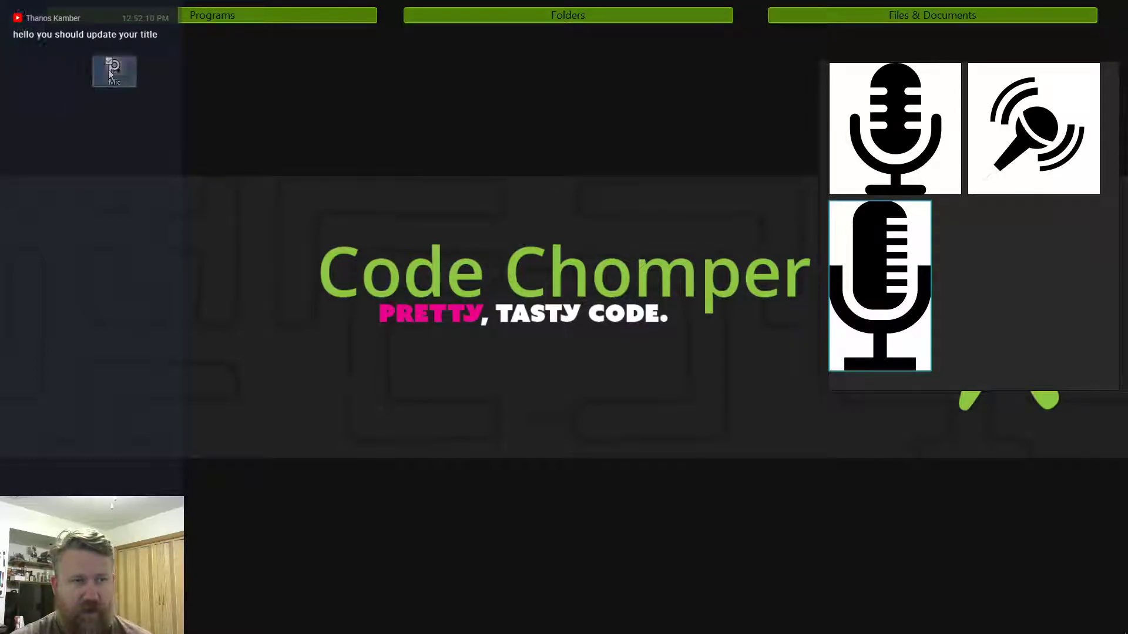
right_click(1020, 283)
click(1040, 504)
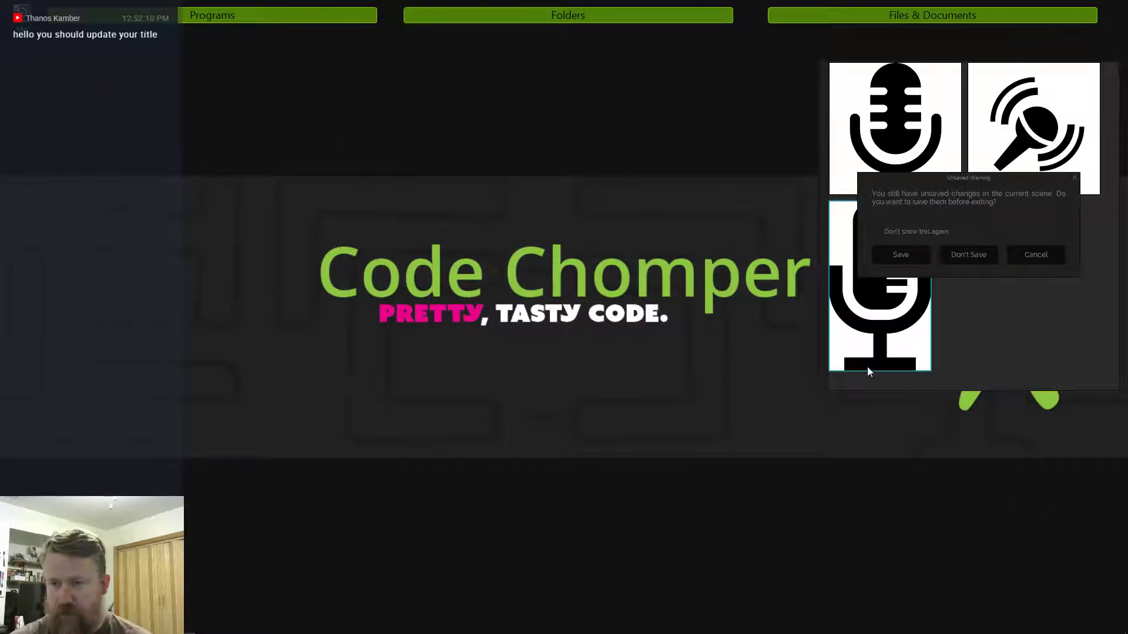
click(915, 259)
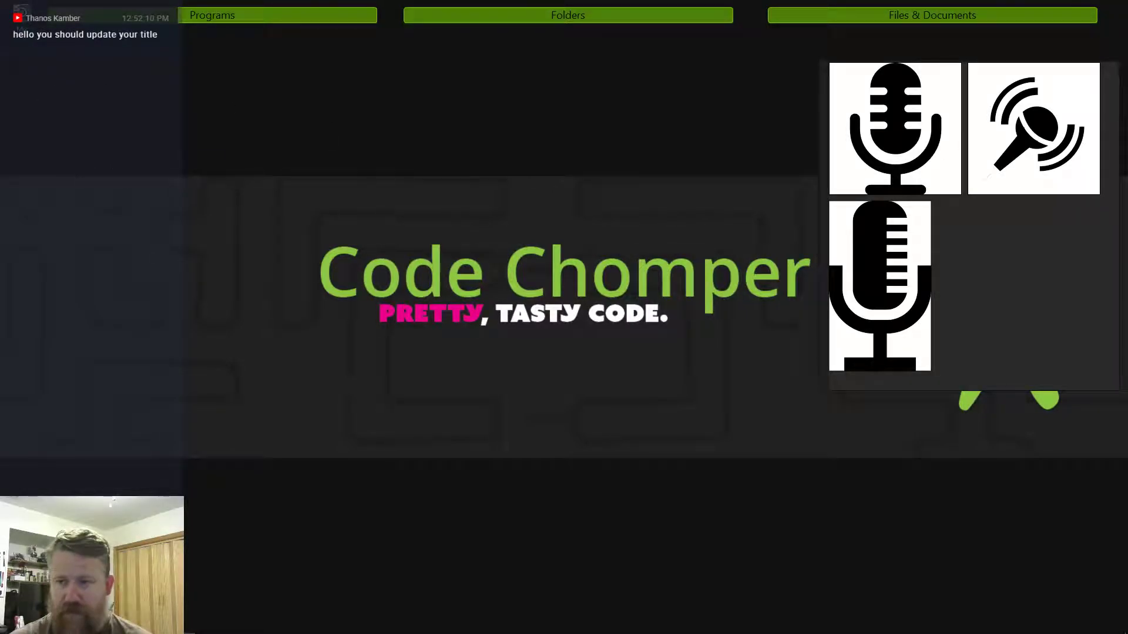
- Move the reopened Mic board towards the middle of the desktop
drag(978, 238, 968, 257)
drag(929, 66, 626, 71)
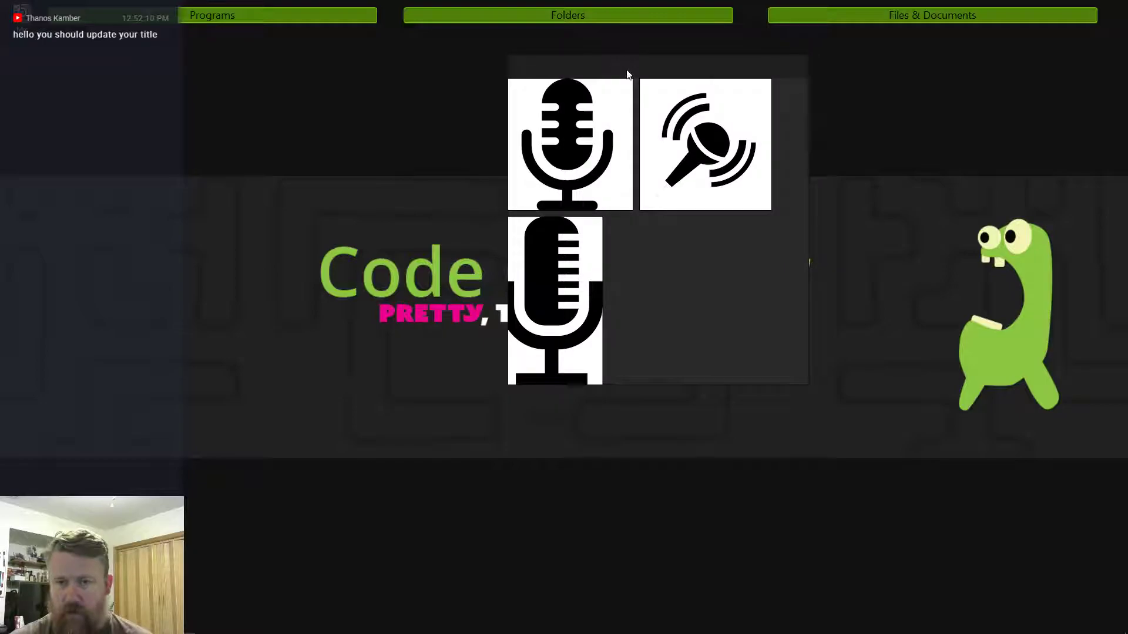
drag(708, 269, 806, 336)
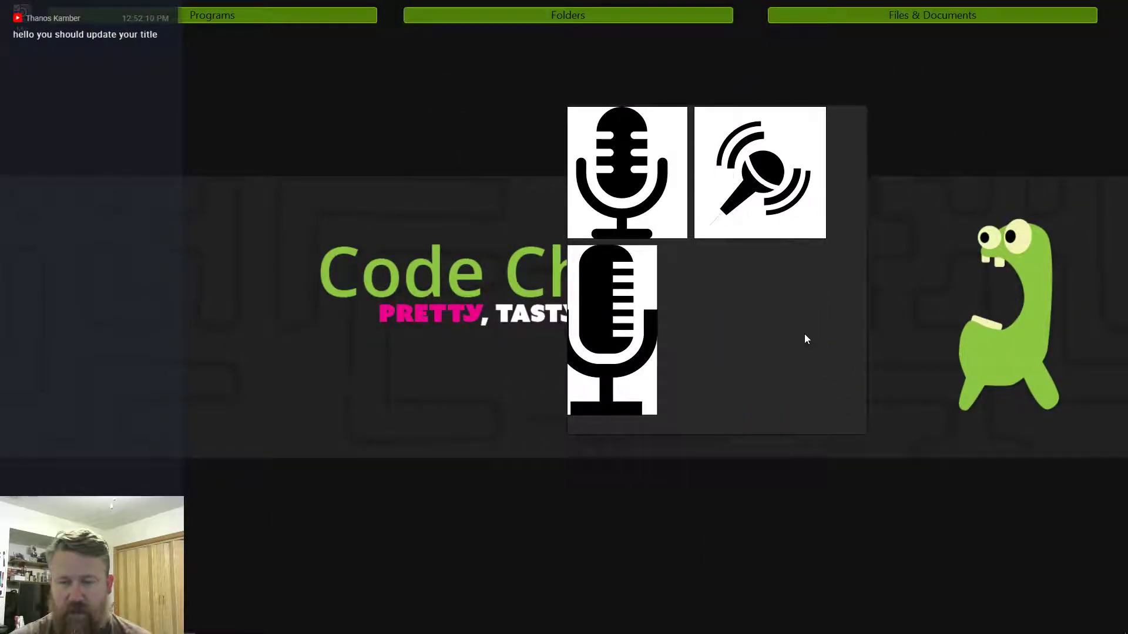
- Move the Mic reference board from the middle of the desktop out to its side, clear of the wallpaper title
right_click(731, 286)
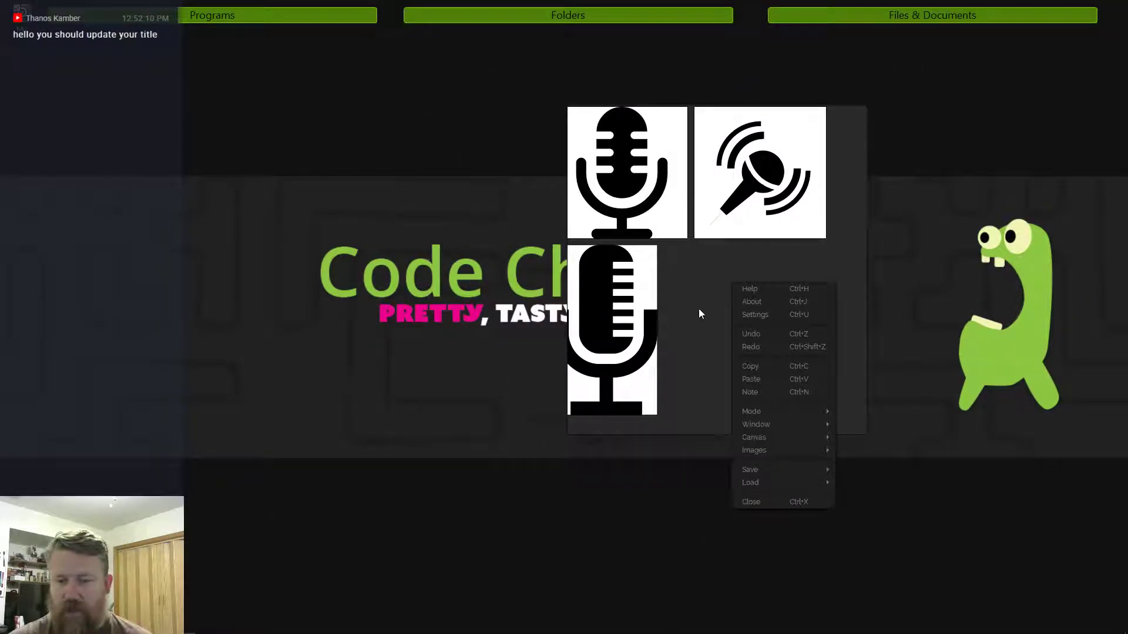
click(720, 283)
mouse_move(747, 227)
mouse_down()
mouse_move(762, 298)
mouse_move(744, 226)
mouse_up()
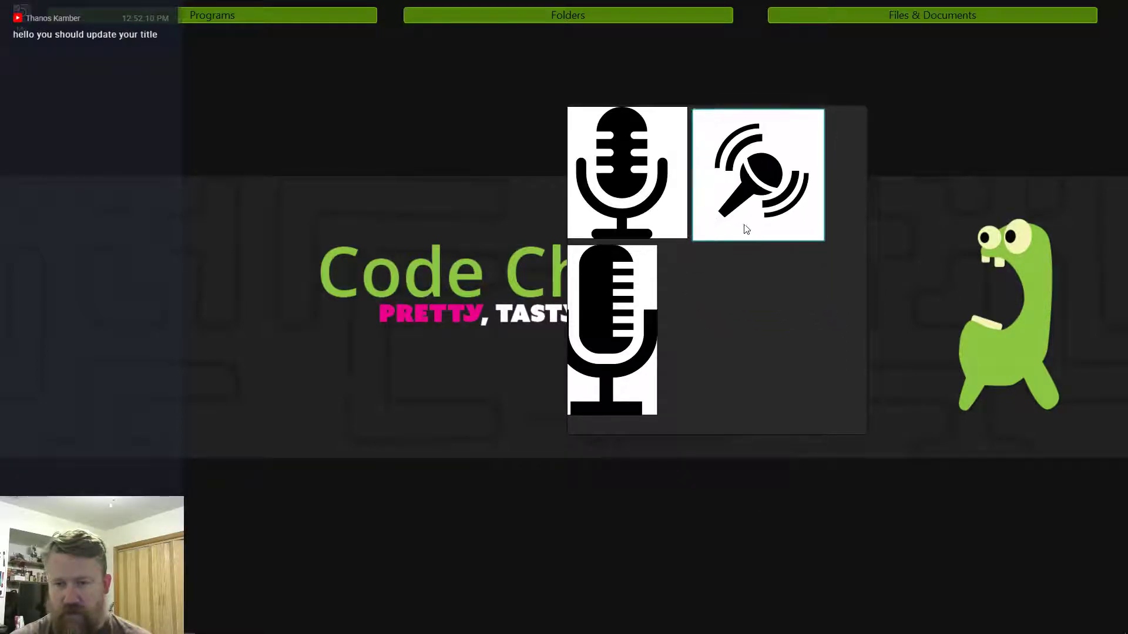
drag(758, 298, 720, 307)
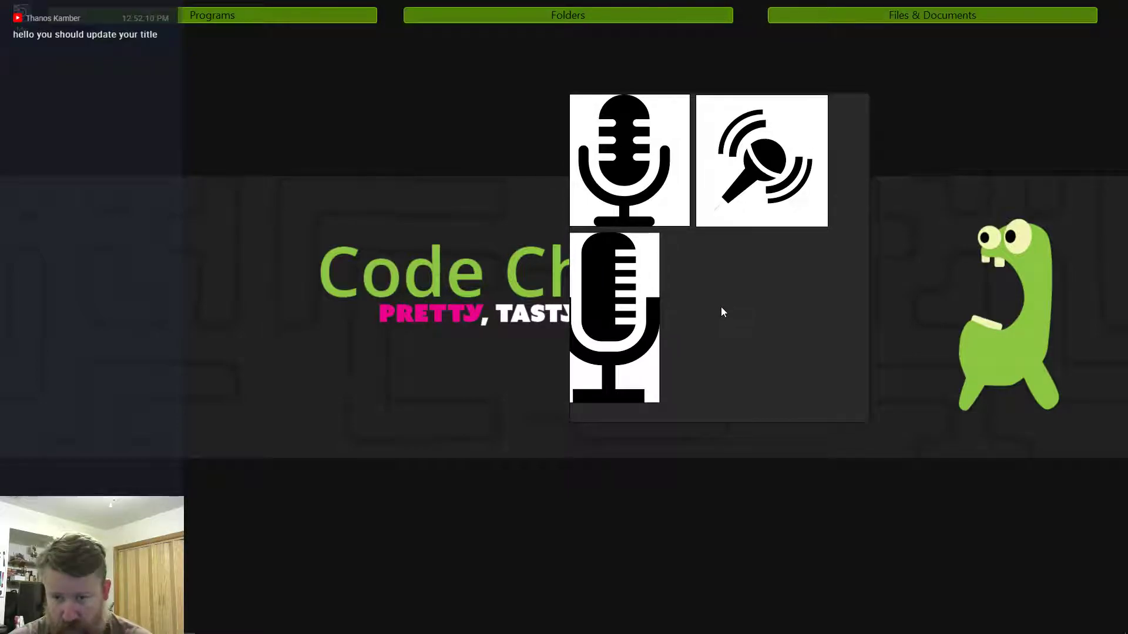
right_click(723, 311)
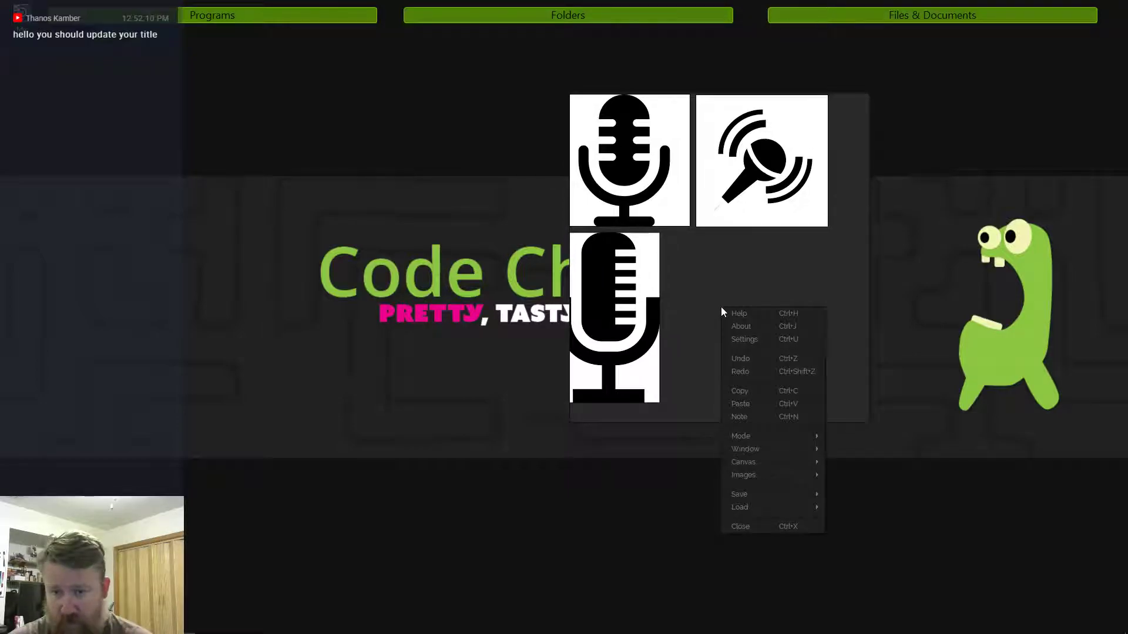
click(806, 277)
drag(742, 267, 1001, 334)
- Launch Adobe Illustrator and begin a new document
mouse_move(212, 15)
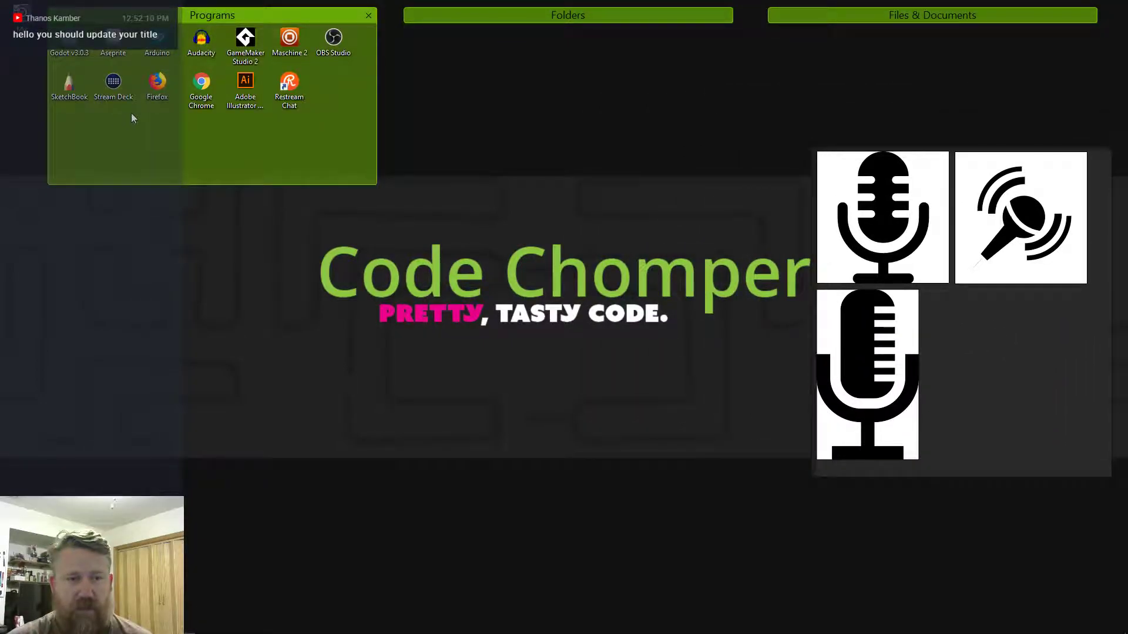
double_click(244, 83)
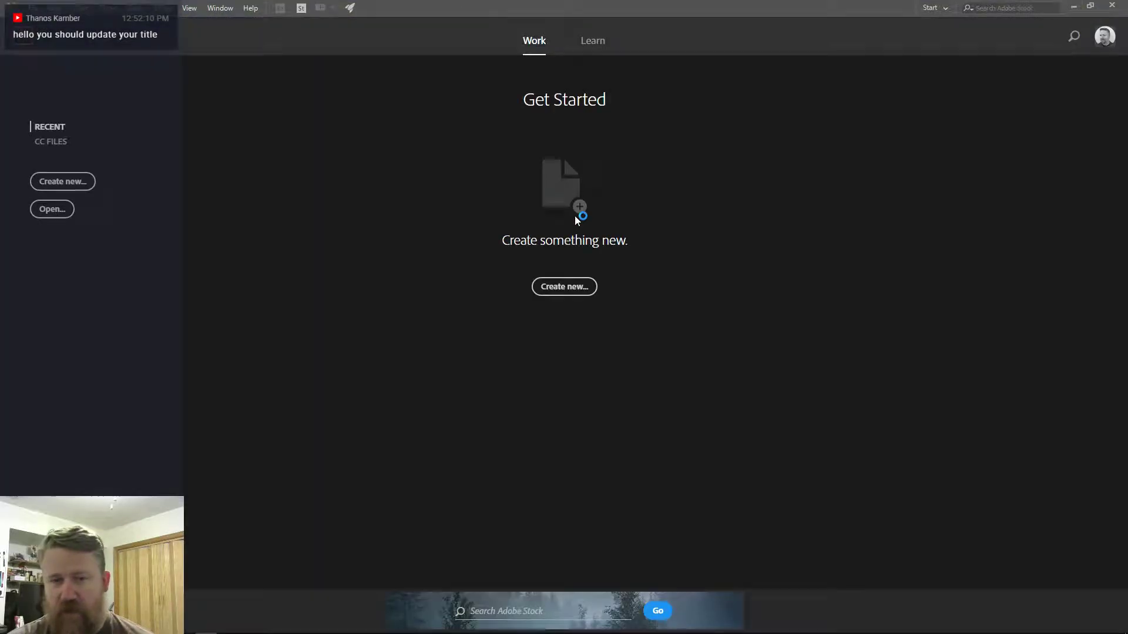
click(568, 287)
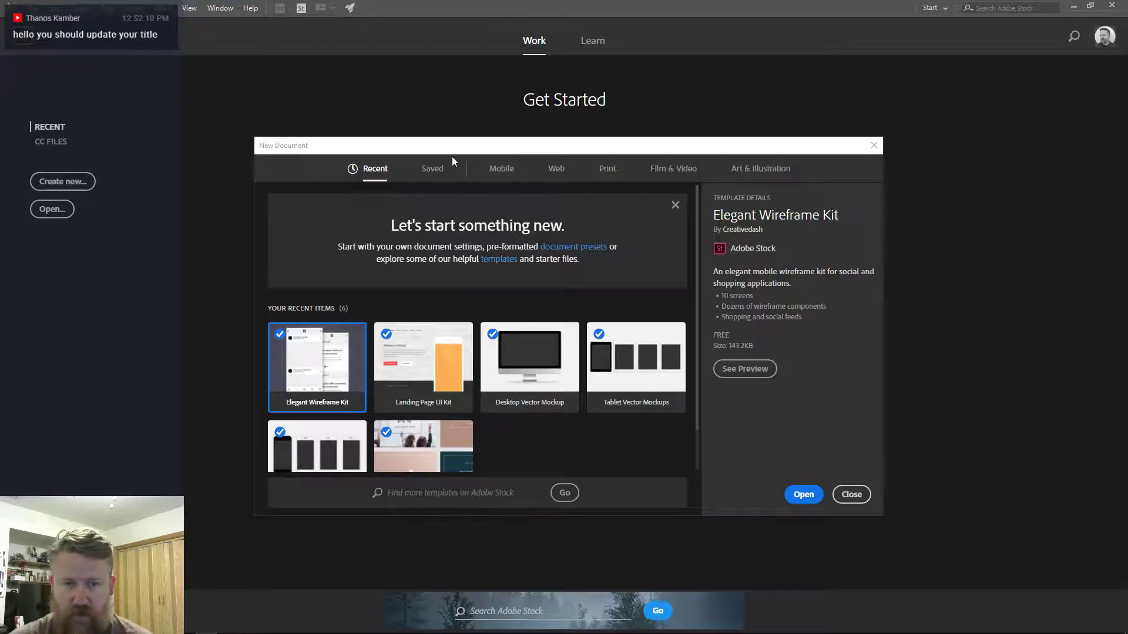
- Create a new document from the Mobile category, 72 px wide and 72 px high, with pixels as the unit
click(494, 171)
click(722, 252)
text(72)
key(Tab)
text(72)
click(810, 258)
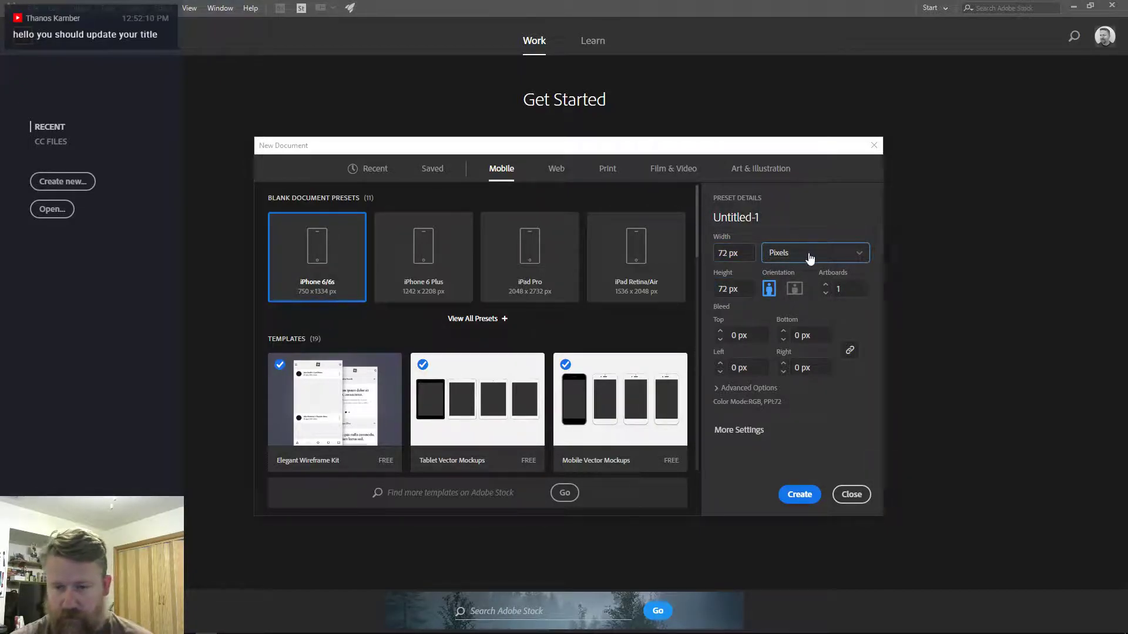
click(808, 490)
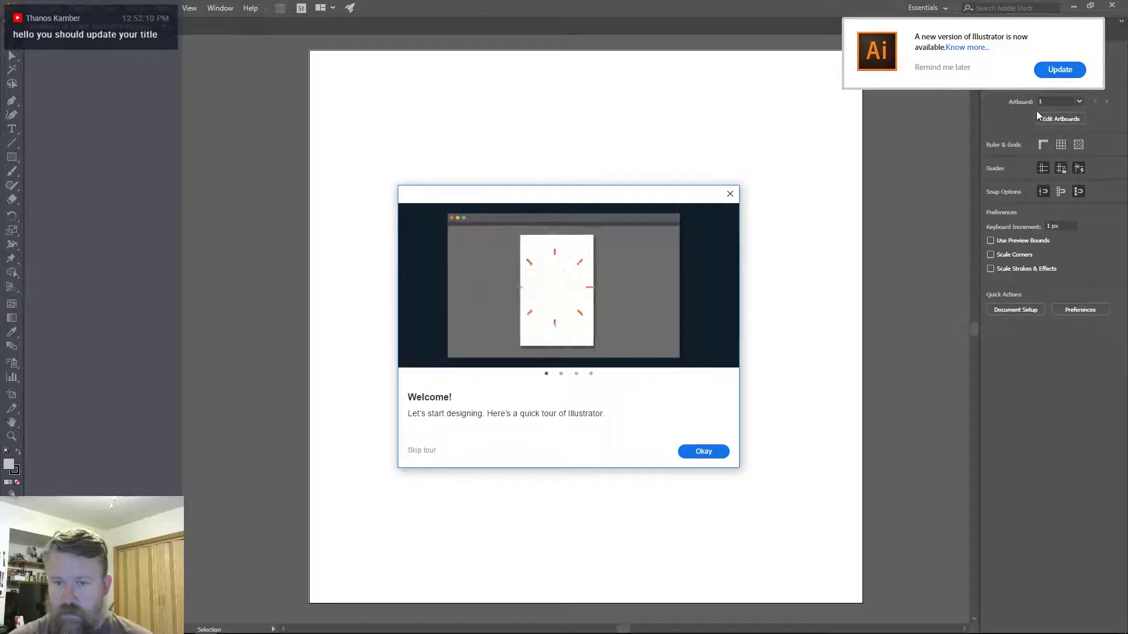
- Dismiss the welcome tour and postpone the Illustrator update reminder
click(703, 452)
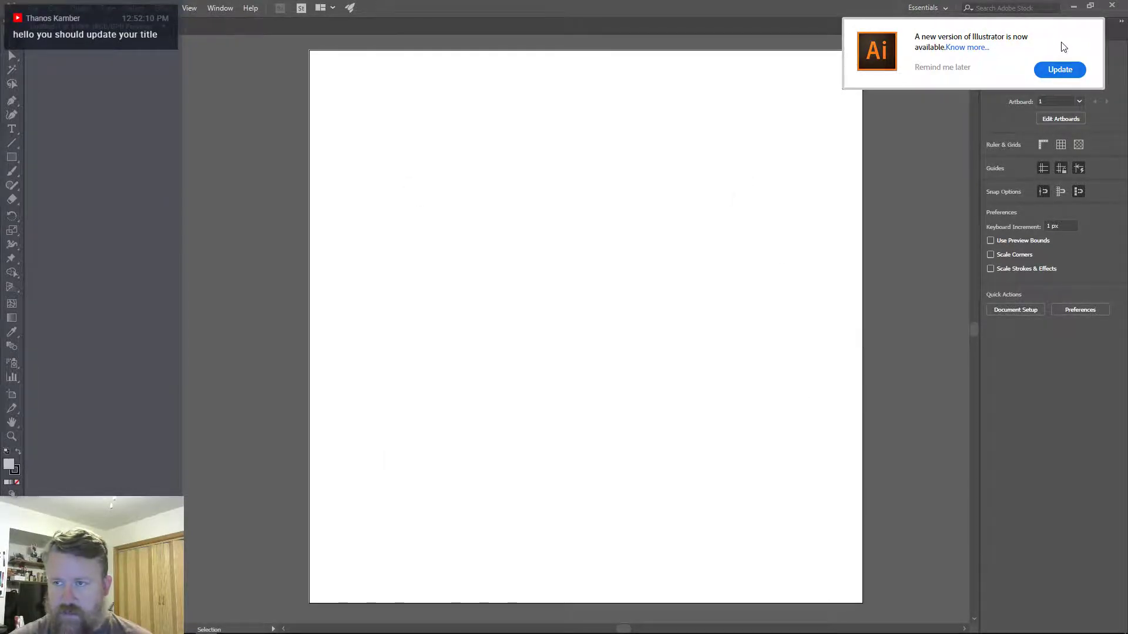
click(936, 68)
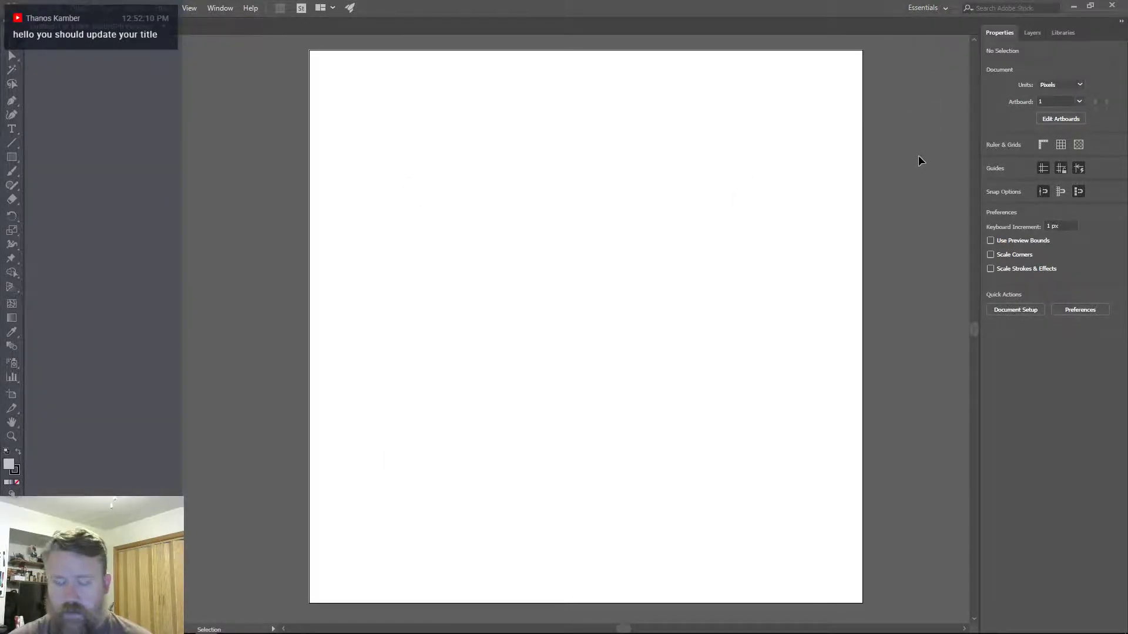
- Switch to artboard editing, leaving the existing artboard deselected and free space beside it for another one
alt+scroll(880, 145, down, 3)
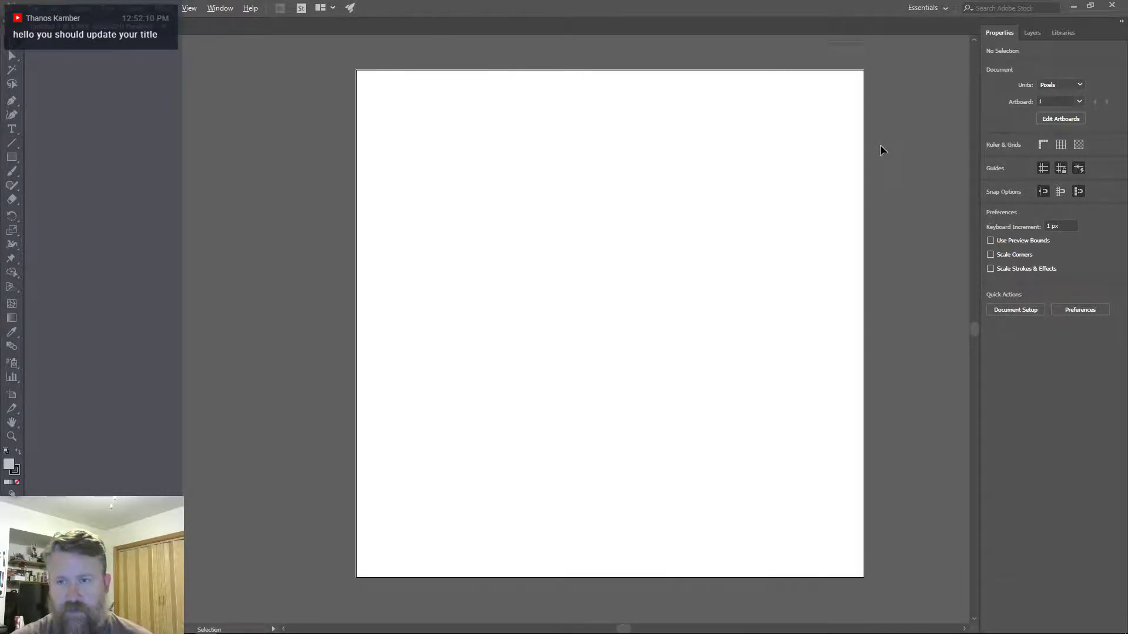
right_click(852, 140)
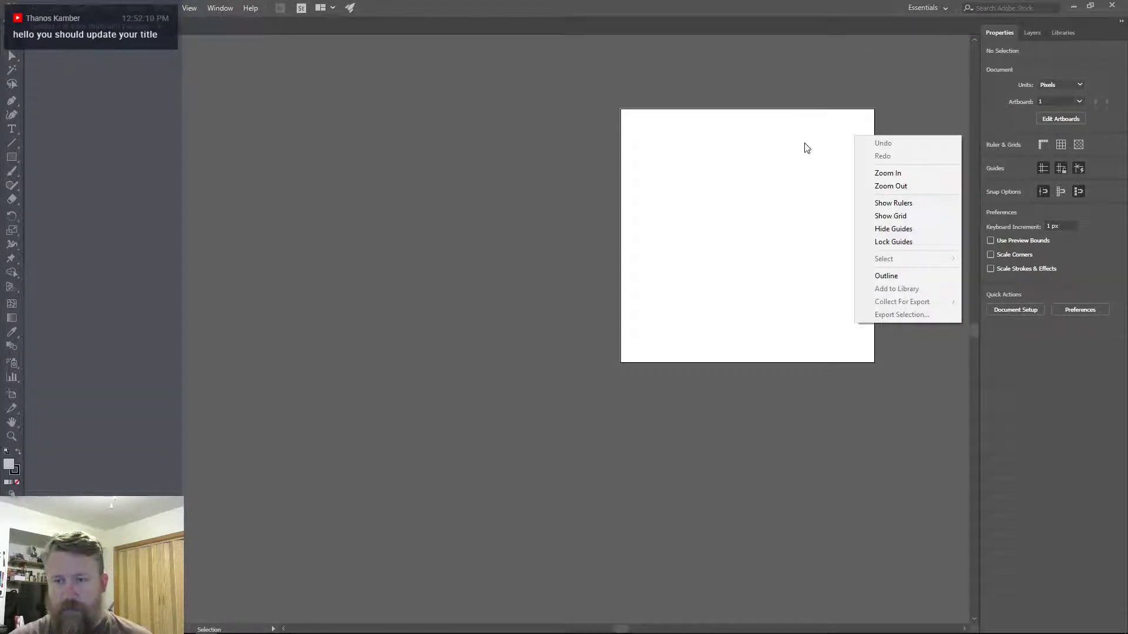
click(557, 138)
drag(554, 147, 411, 146)
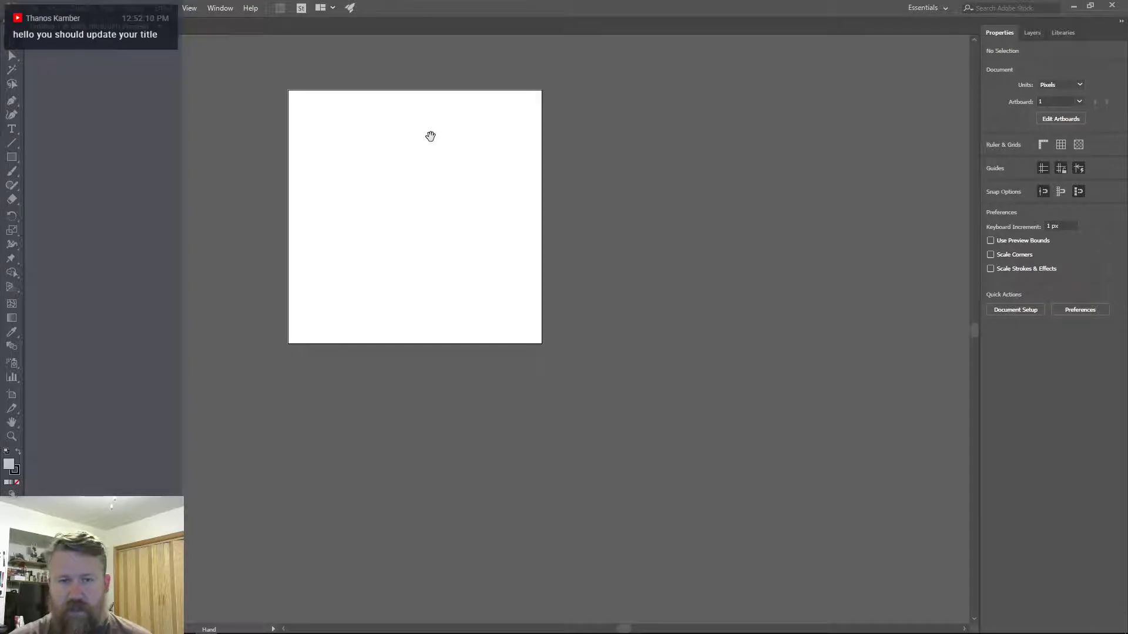
drag(346, 244, 202, 246)
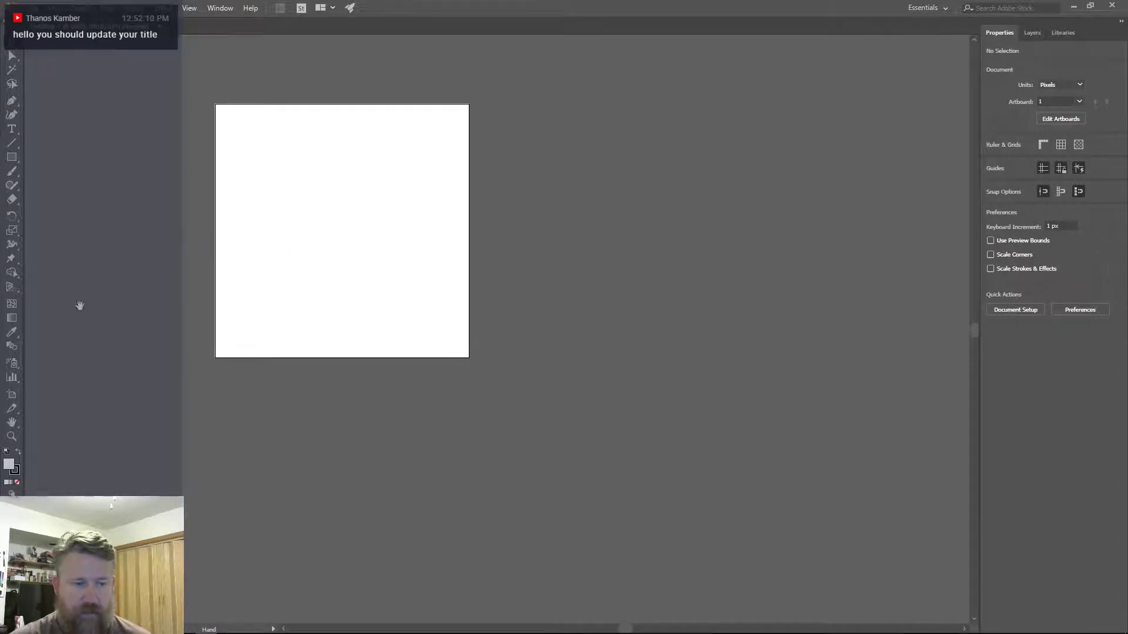
click(15, 397)
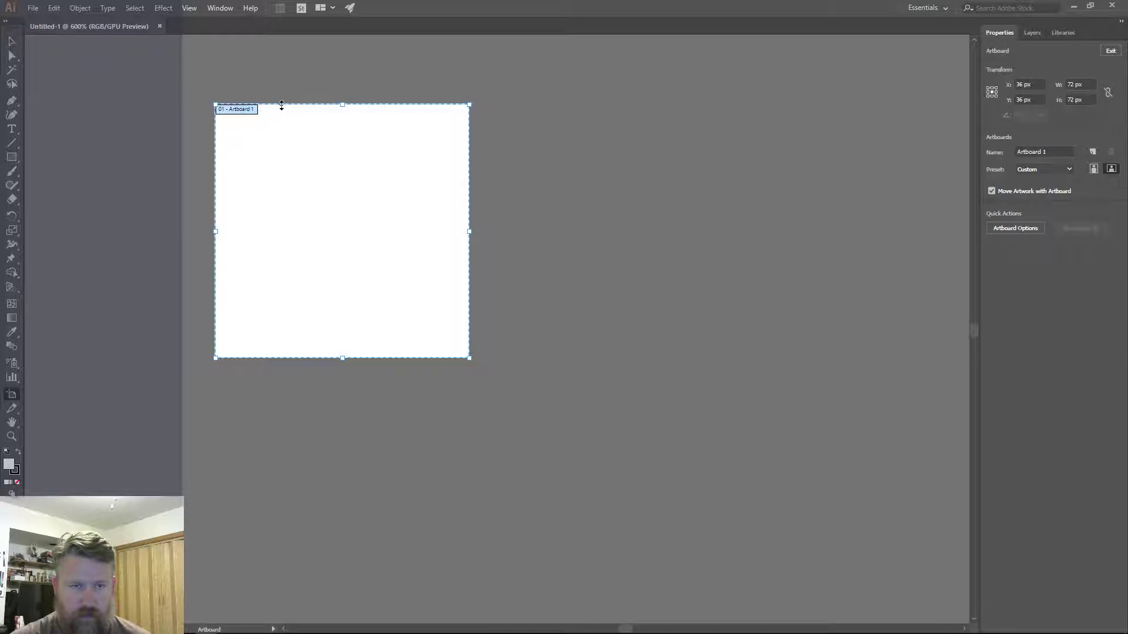
click(515, 136)
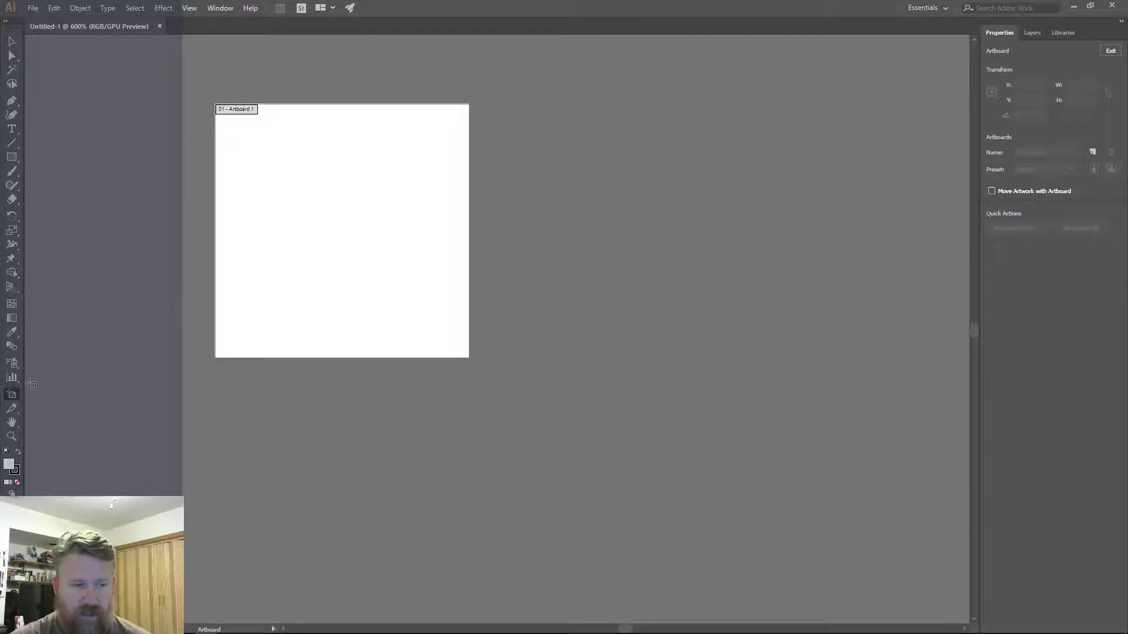
drag(479, 105, 734, 354)
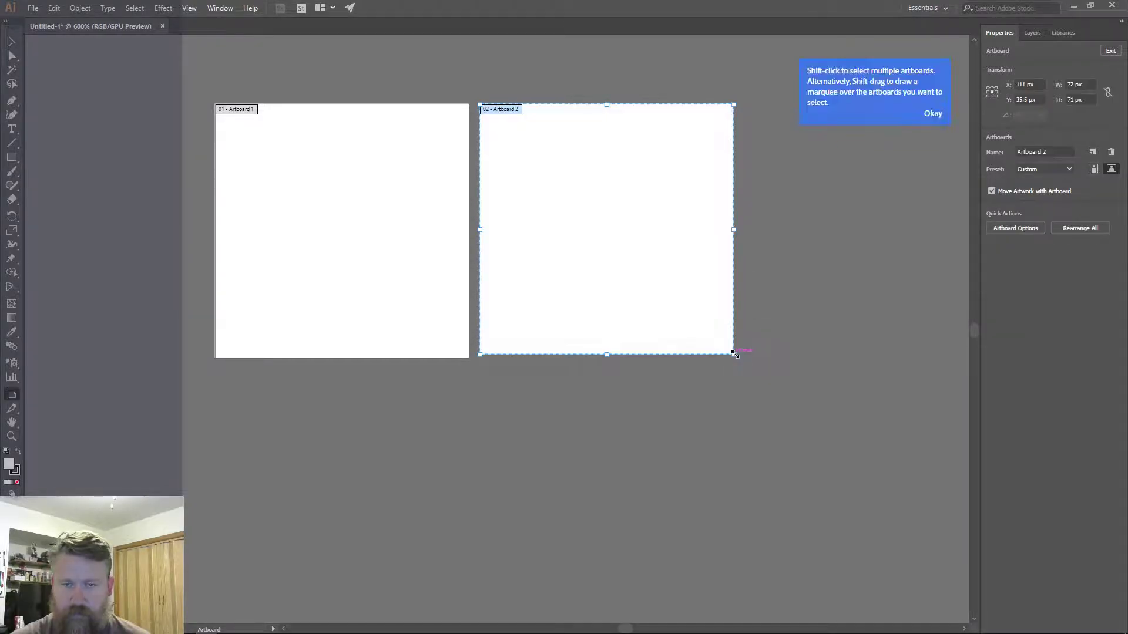
click(930, 114)
click(728, 108)
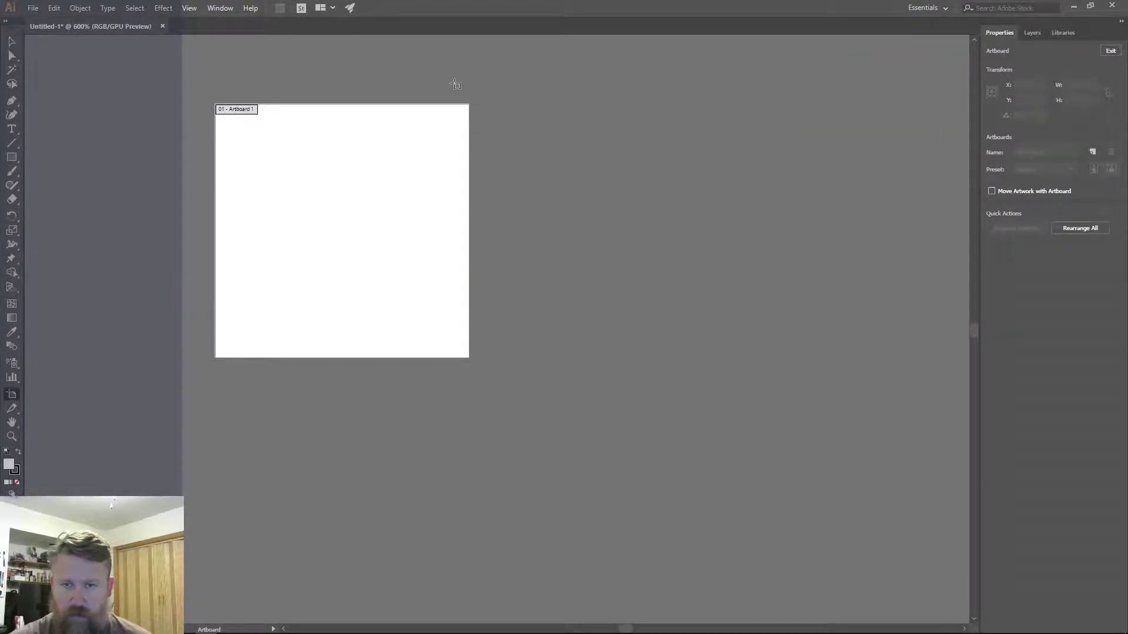
- Add a second artboard of 72 by 72 px, place it close beside the first, and leave artboard editing
drag(487, 106, 786, 359)
click(1069, 83)
key(BackSpace)
key(BackSpace)
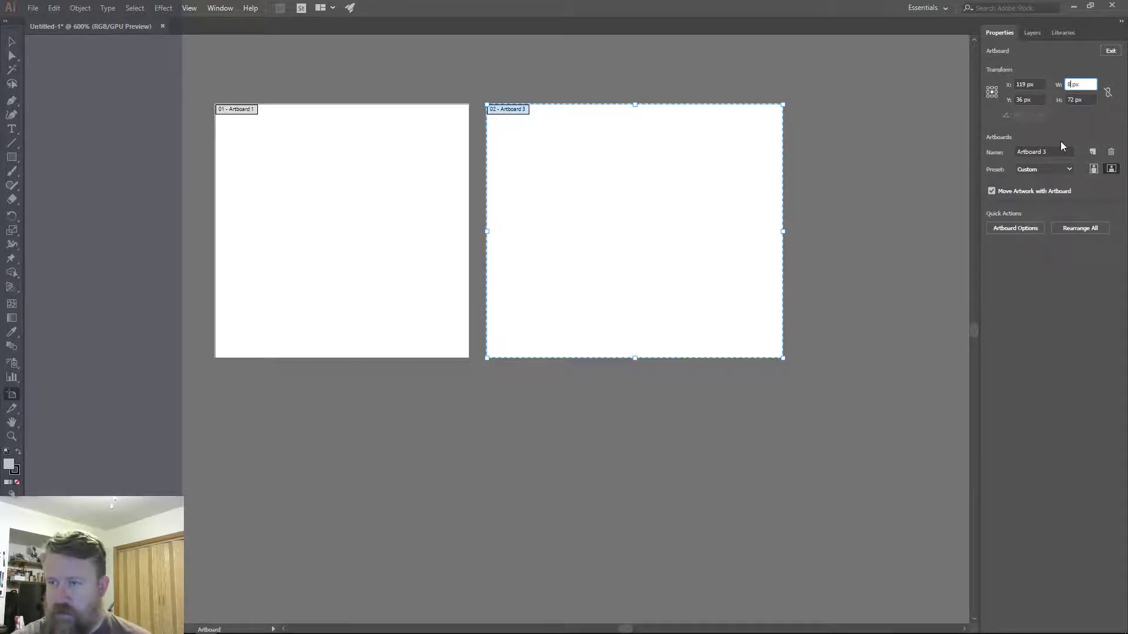
text(72)
key(Return)
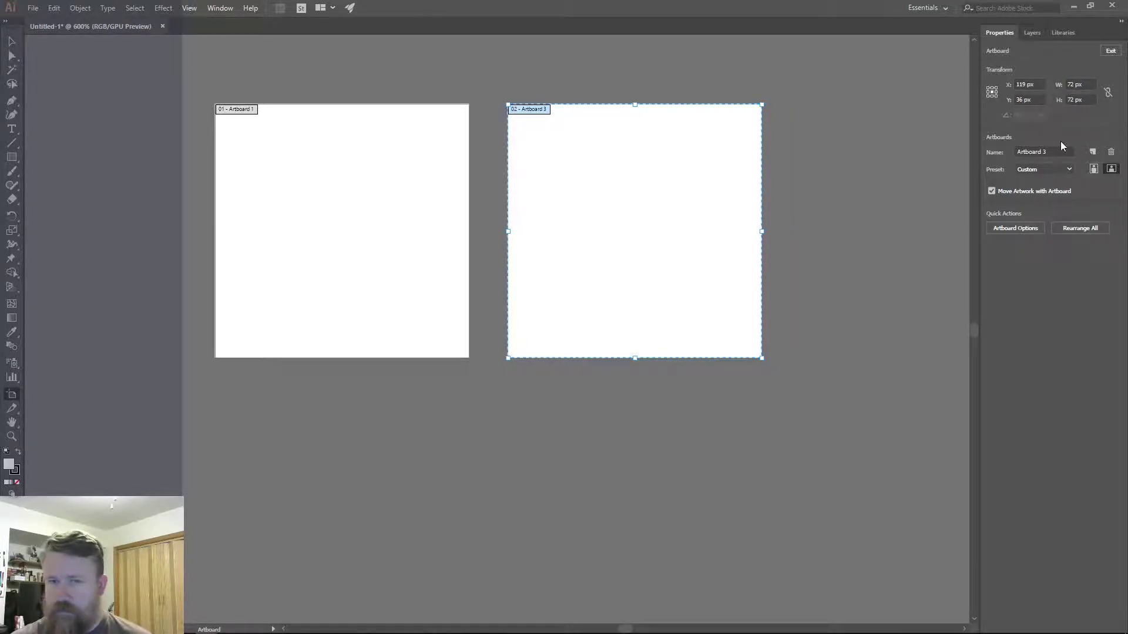
drag(542, 113, 524, 113)
click(11, 41)
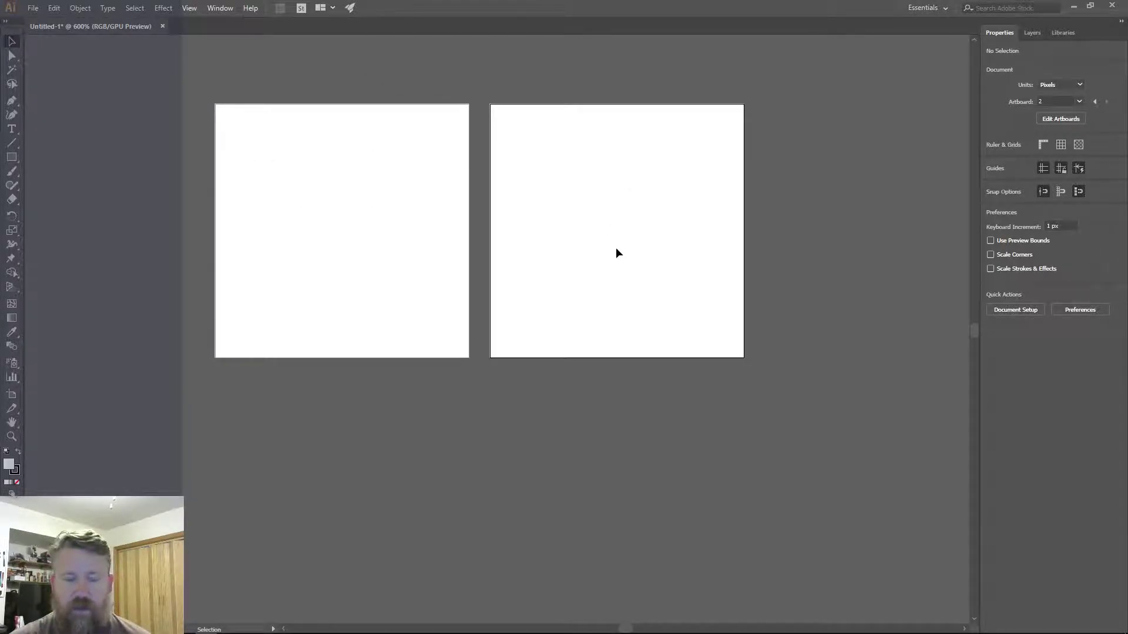
- Switch to the PureRef Mic board and look through its Preferences settings for an option that keeps the window in front
key(alt+Tab)
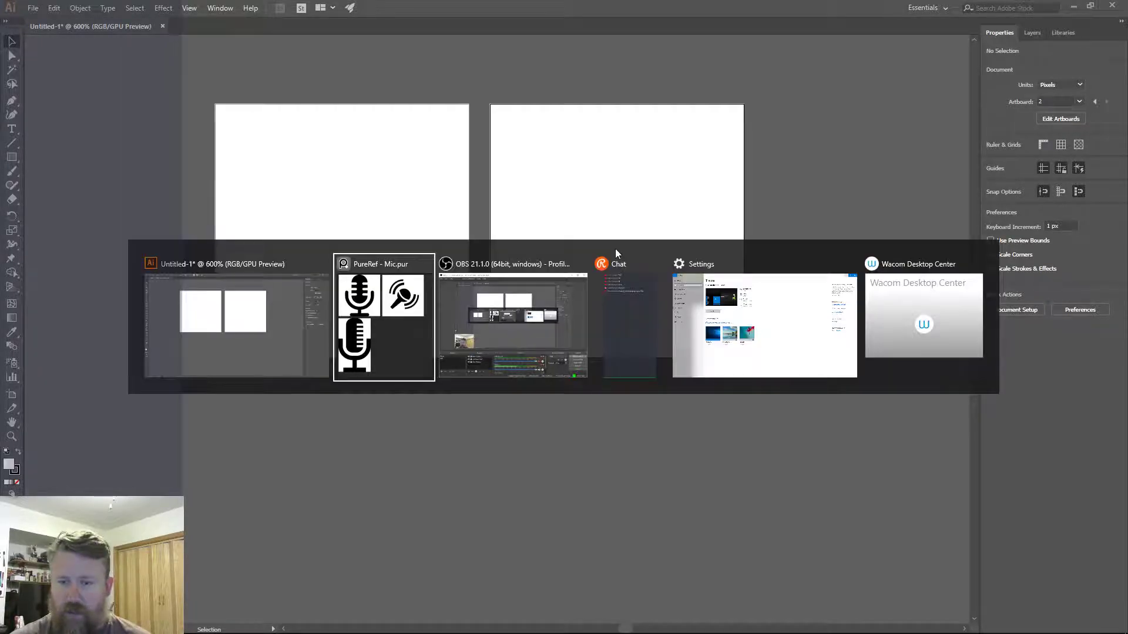
right_click(1000, 413)
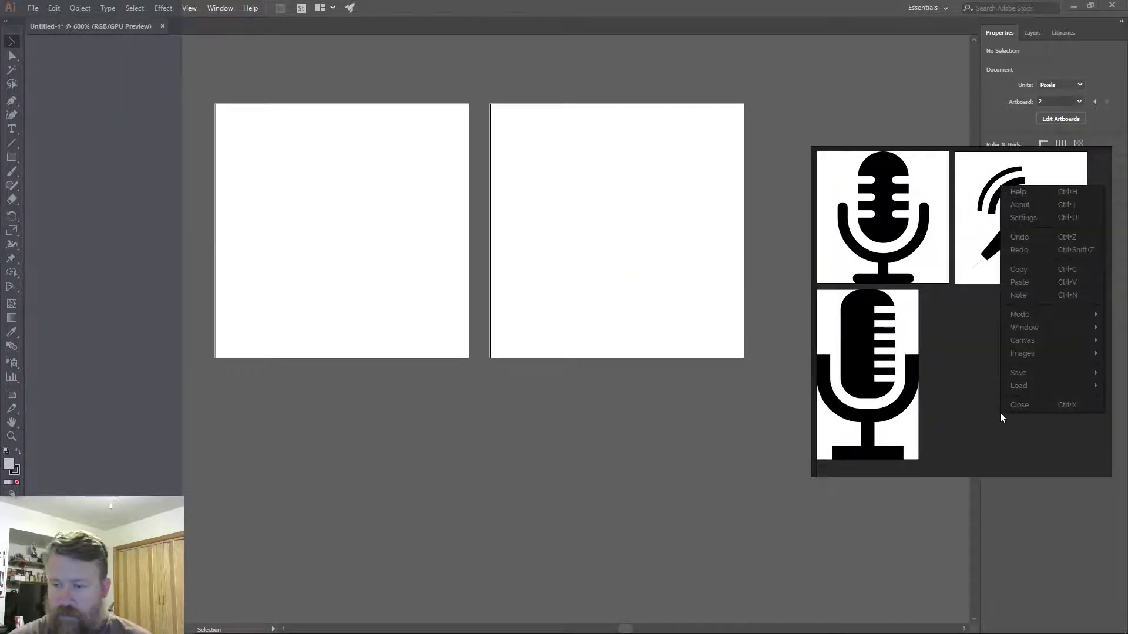
mouse_move(1084, 374)
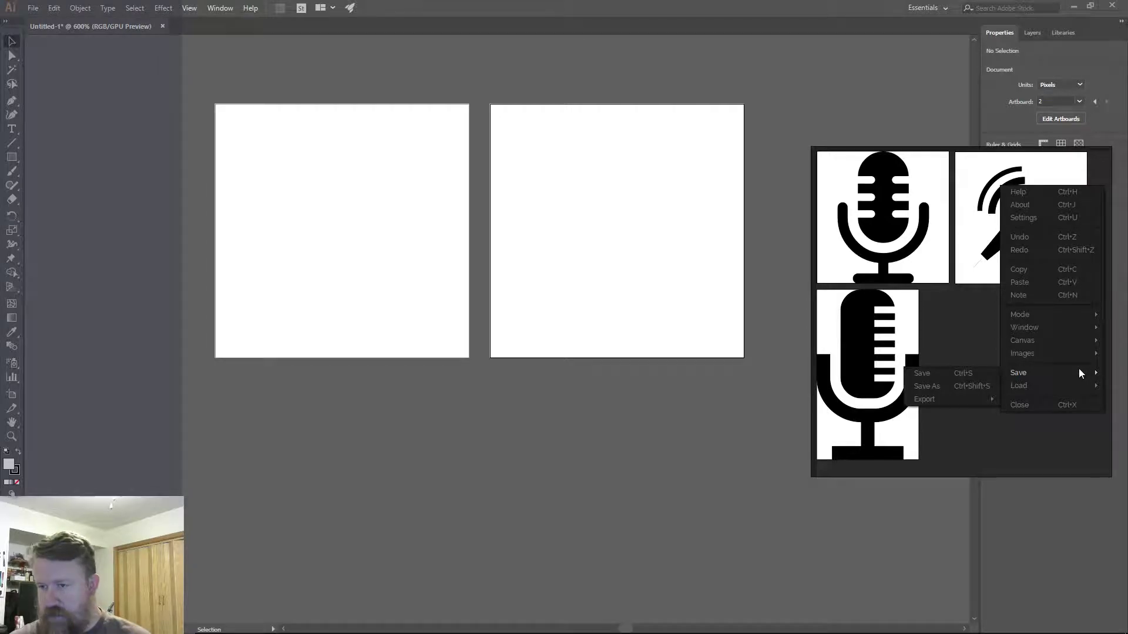
click(1010, 218)
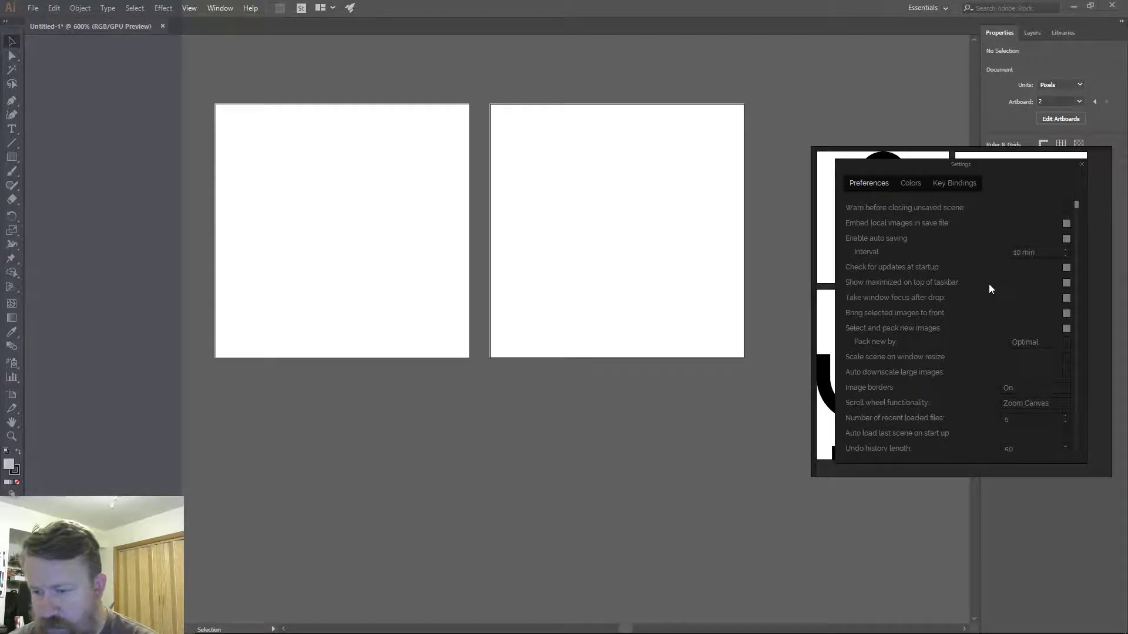
scroll(967, 290, down, 3)
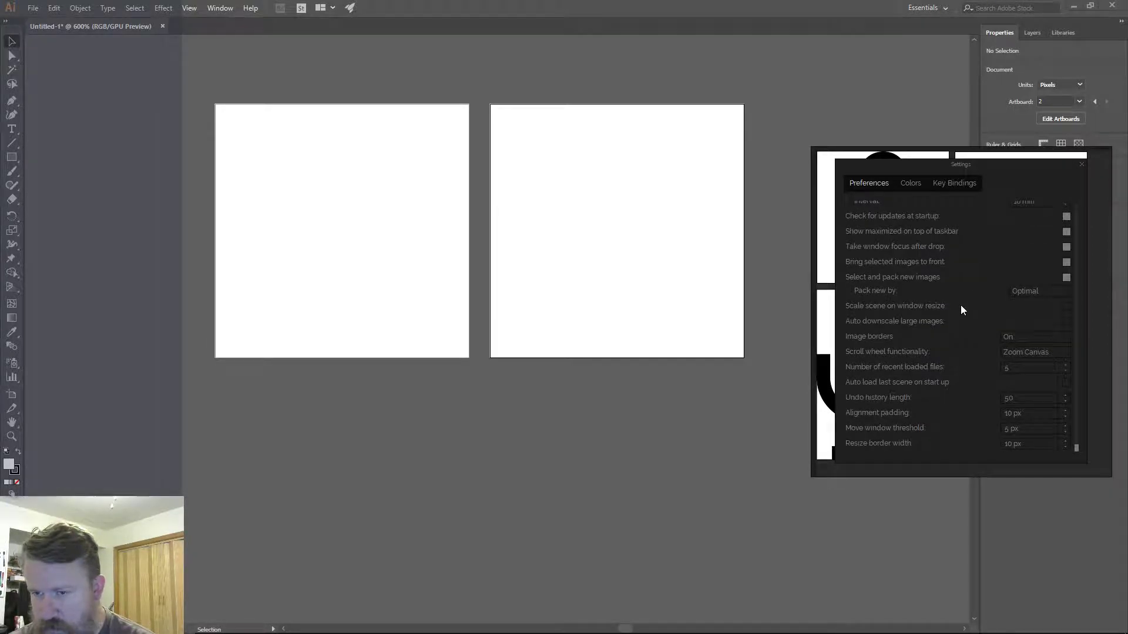
scroll(960, 305, up, 3)
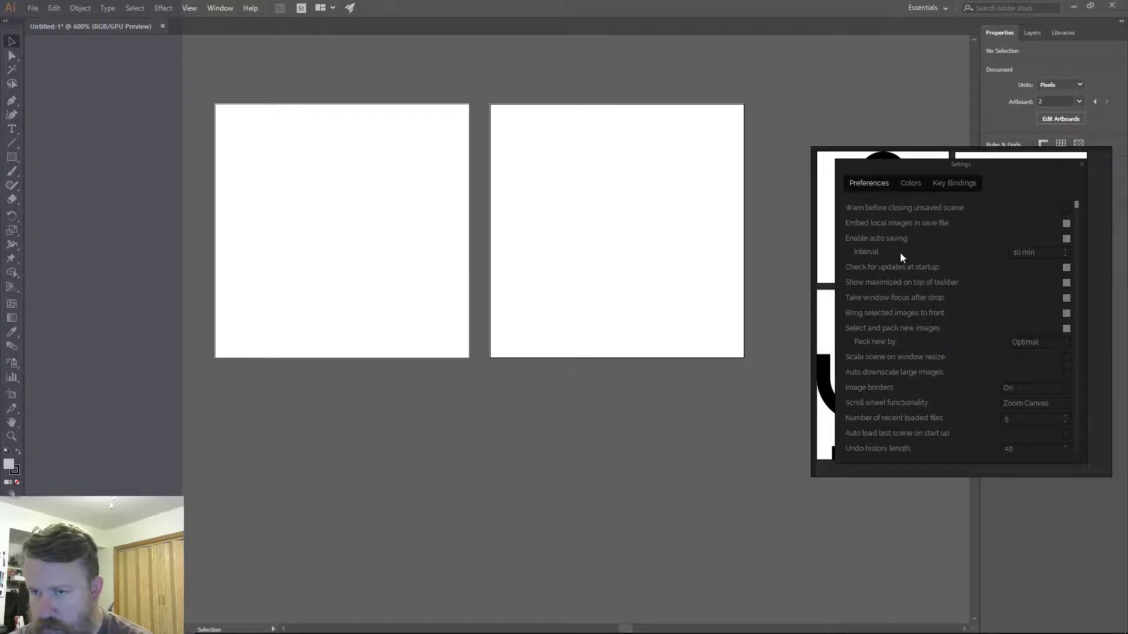
scroll(901, 257, down, 3)
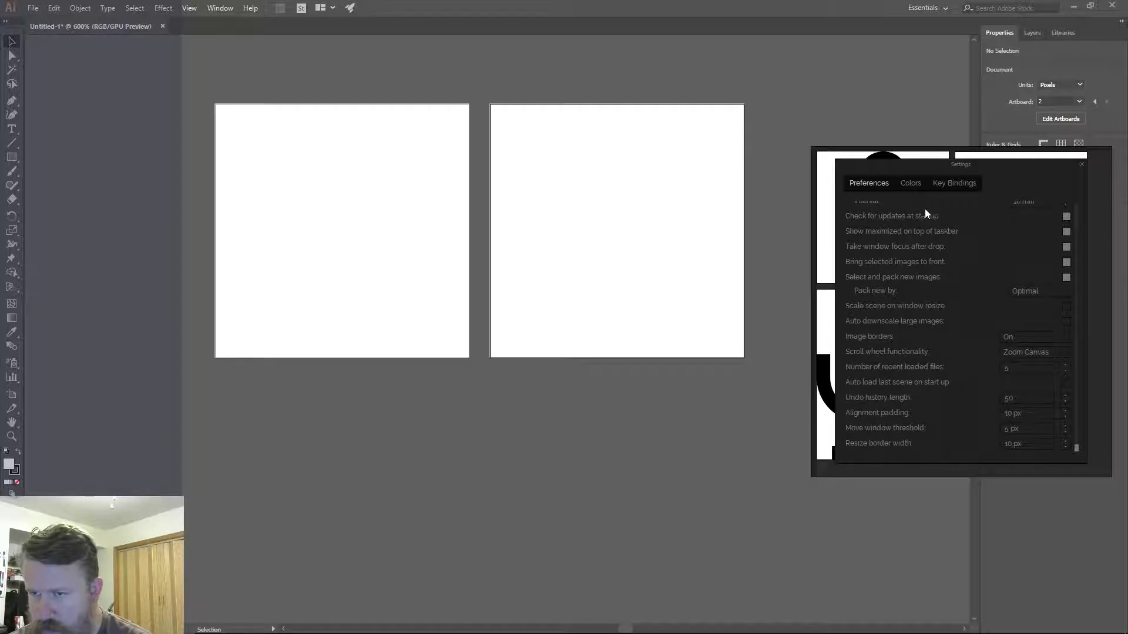
click(1082, 163)
- Turn on the Always On Top mode for the PureRef board
right_click(1020, 315)
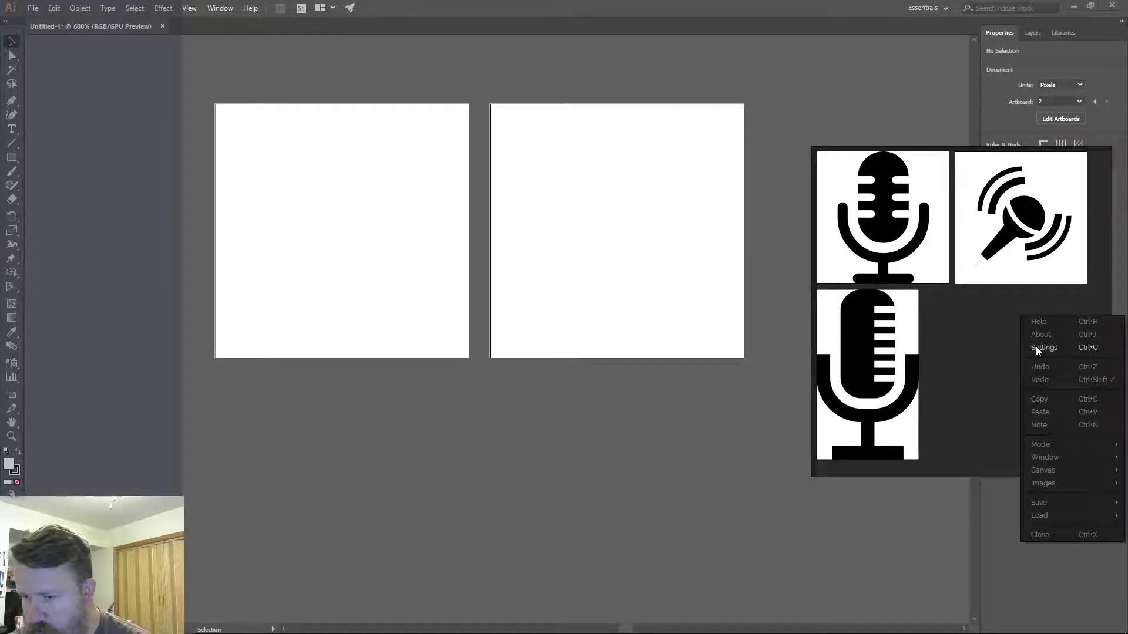
mouse_move(1046, 444)
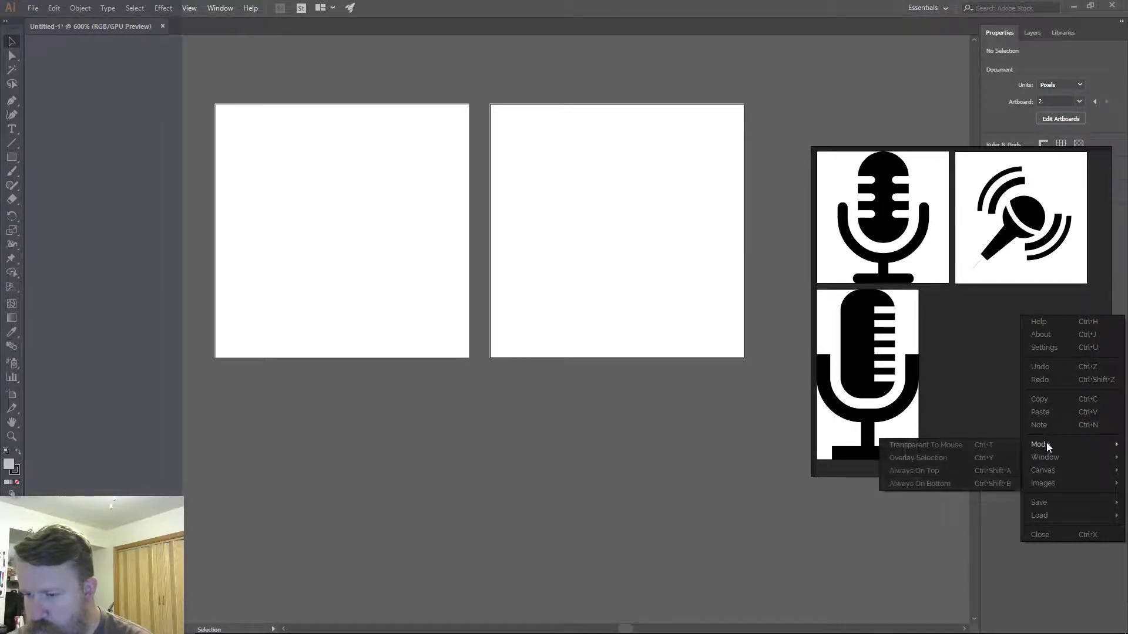
click(935, 472)
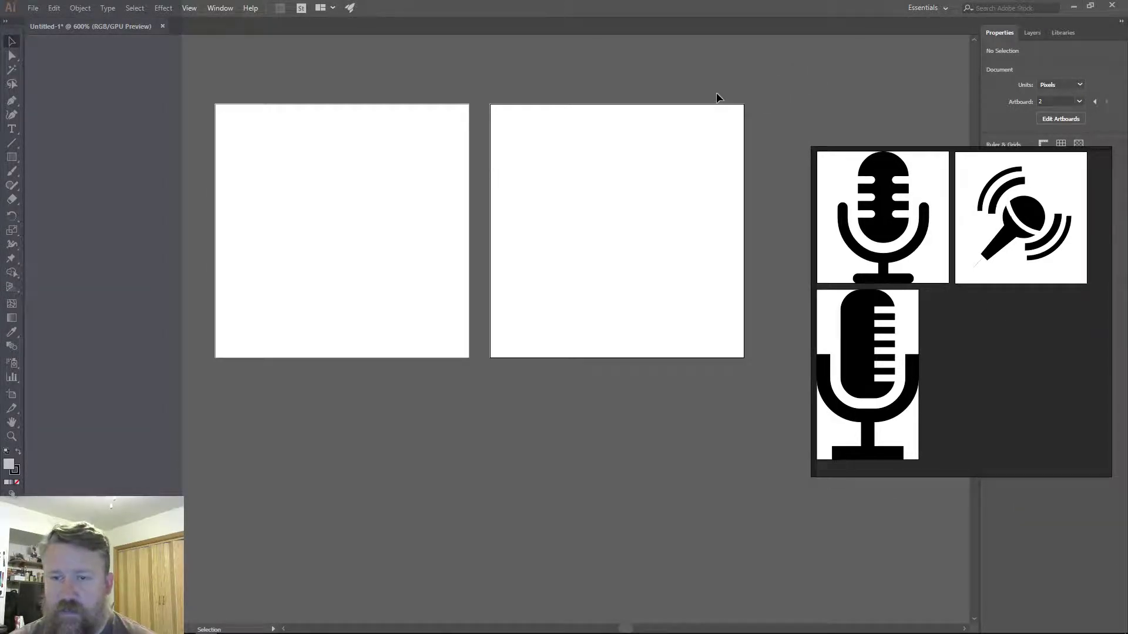
- Shrink the PureRef board around its scaled-down images and park it at the canvas edge, clear of both artboards
key(space)
drag(599, 189, 551, 242)
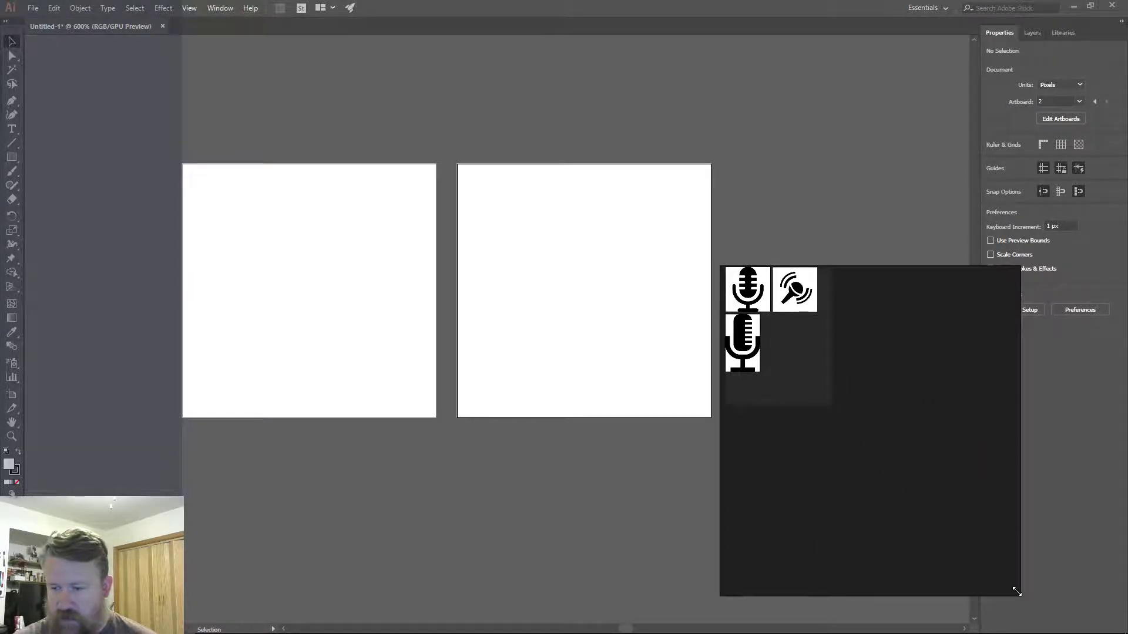
drag(1018, 595, 842, 411)
drag(817, 363, 929, 141)
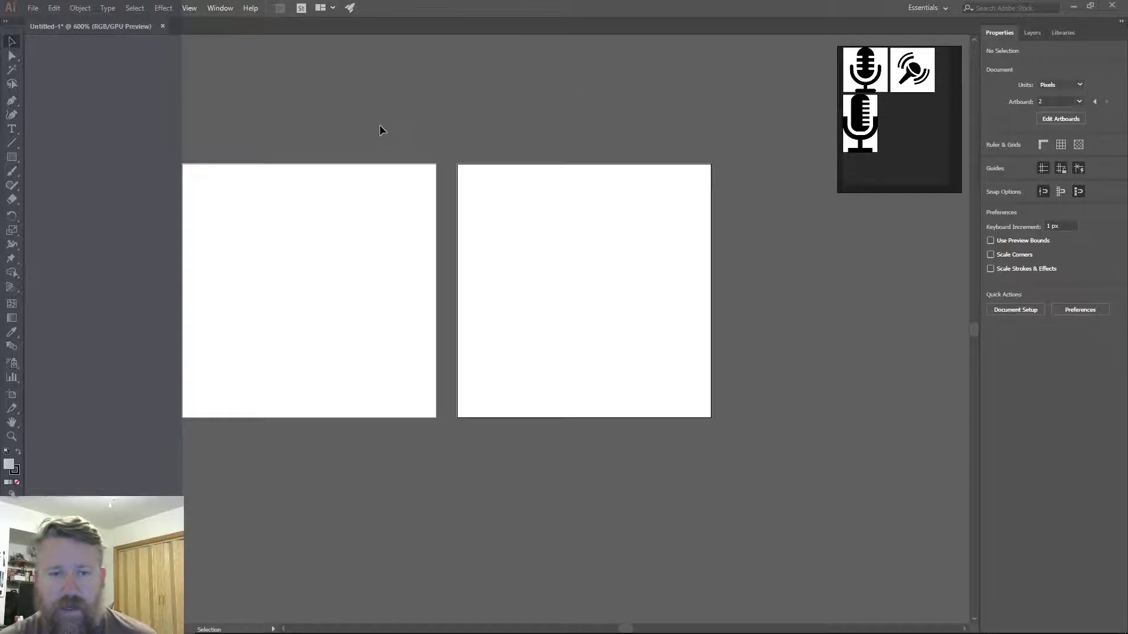
drag(377, 102, 499, 91)
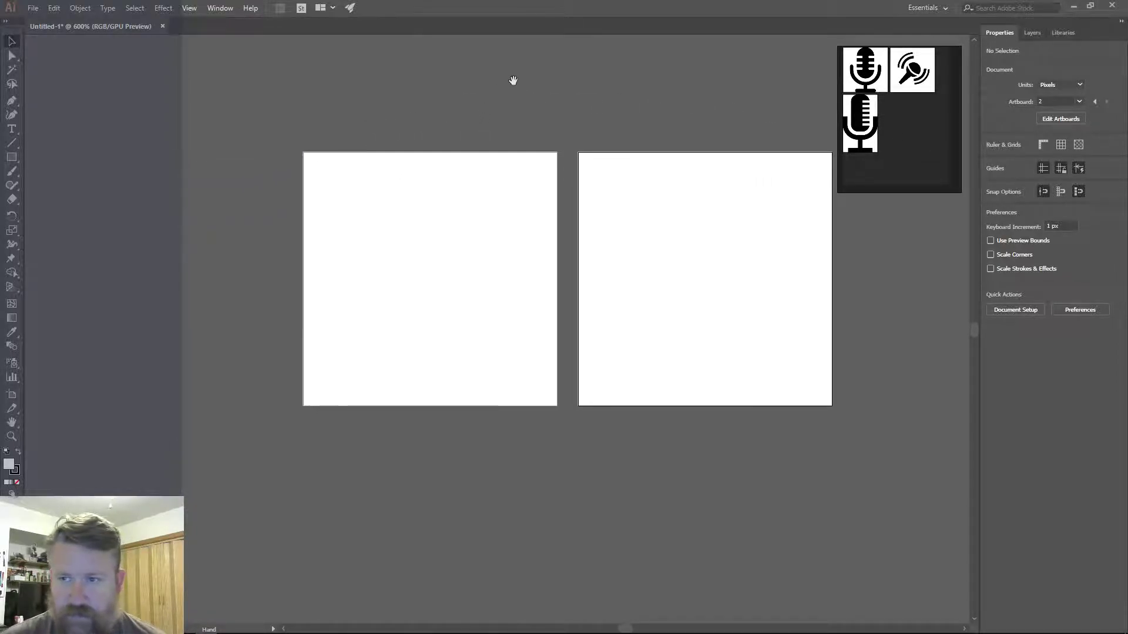
- Draw an 18 by 38 px upright rectangle with a black 1 pt stroke on the first artboard
scroll(587, 120, up, 1)
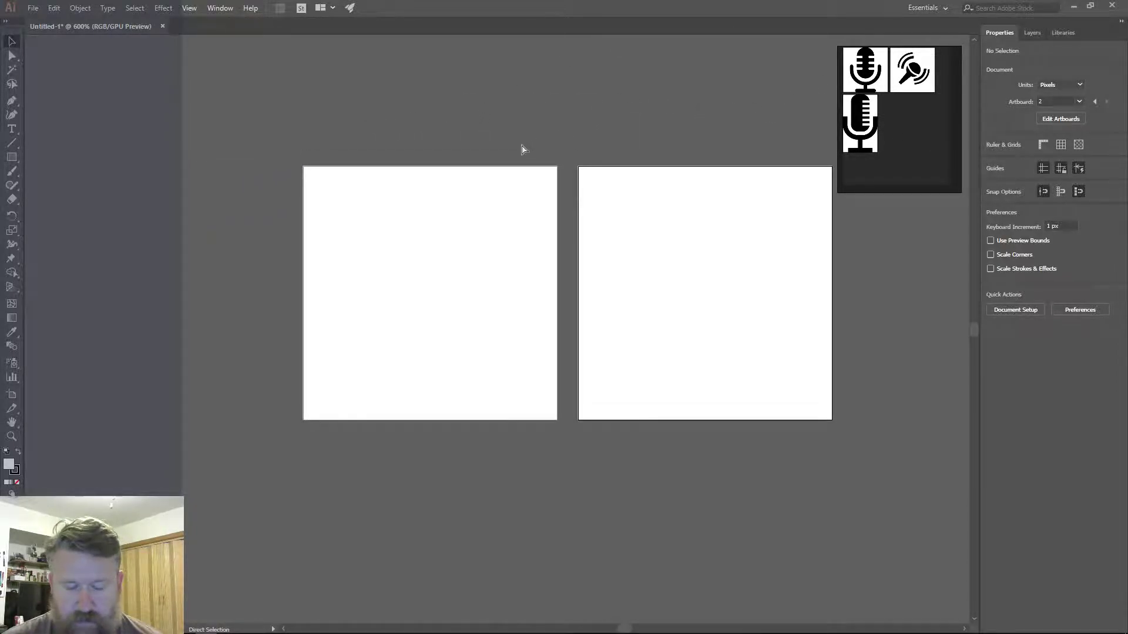
scroll(523, 149, left, 1)
scroll(520, 144, up, 1)
scroll(521, 145, up, 1)
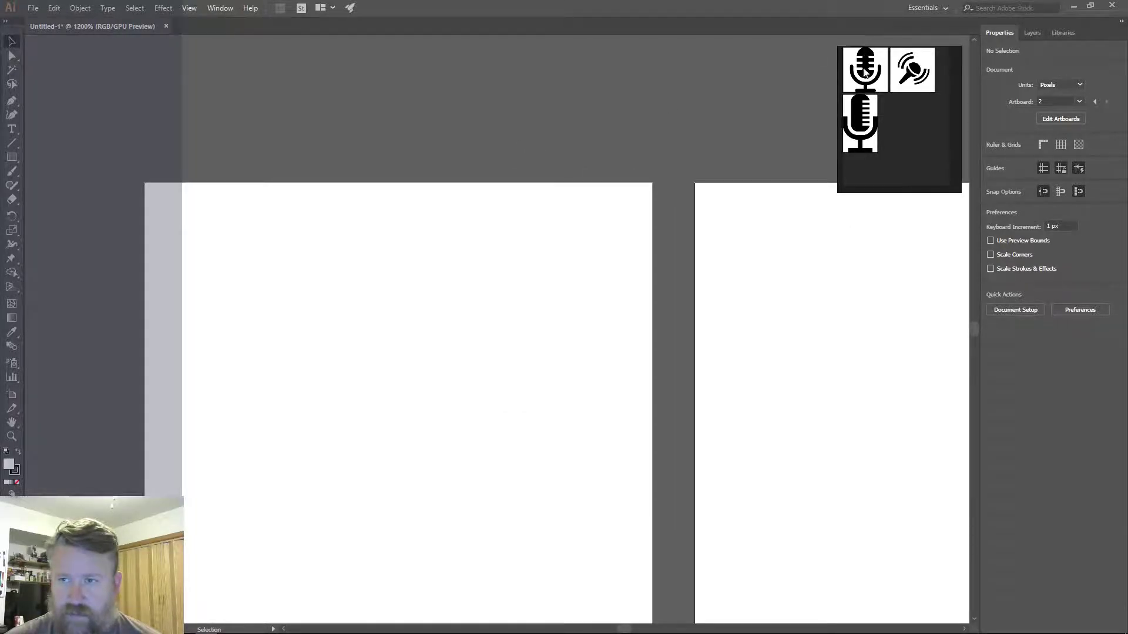
drag(619, 139, 586, 50)
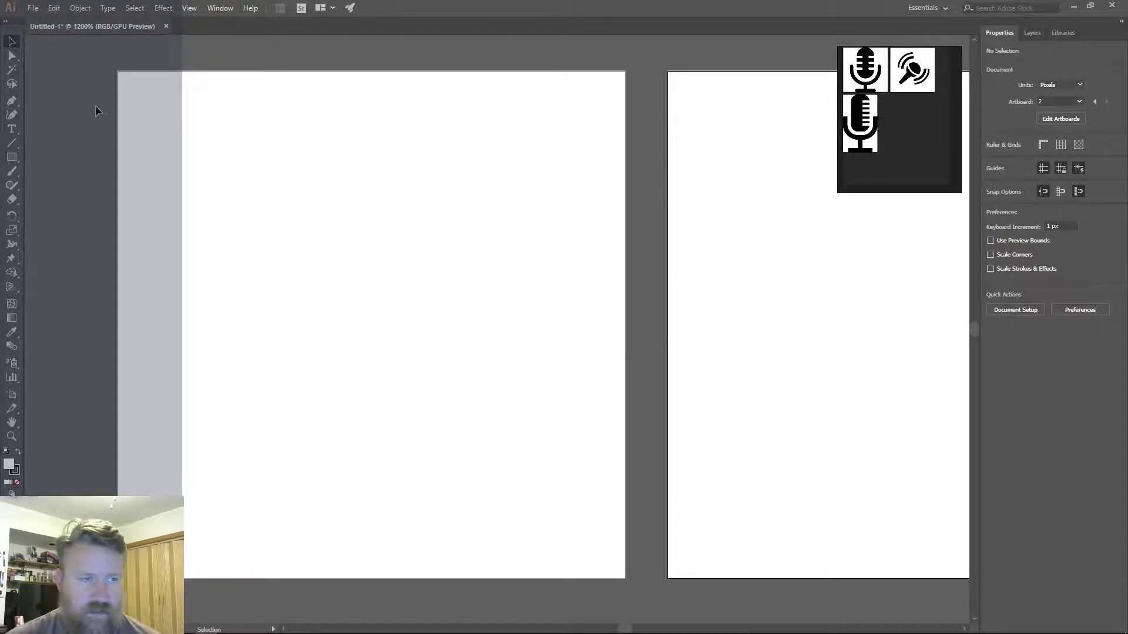
click(11, 157)
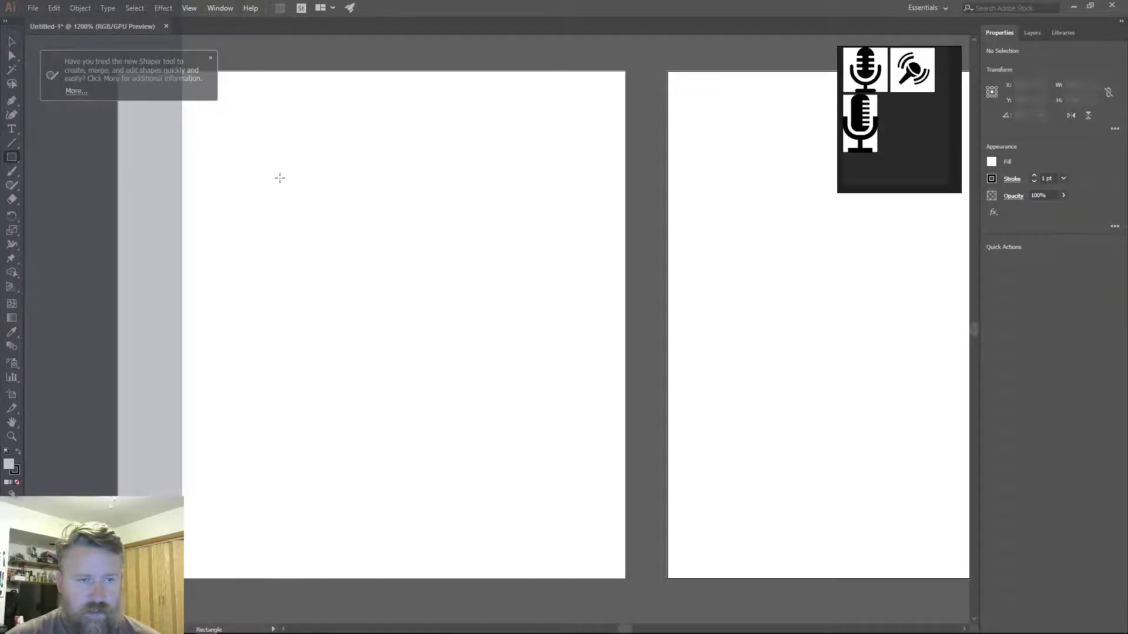
drag(269, 124, 396, 391)
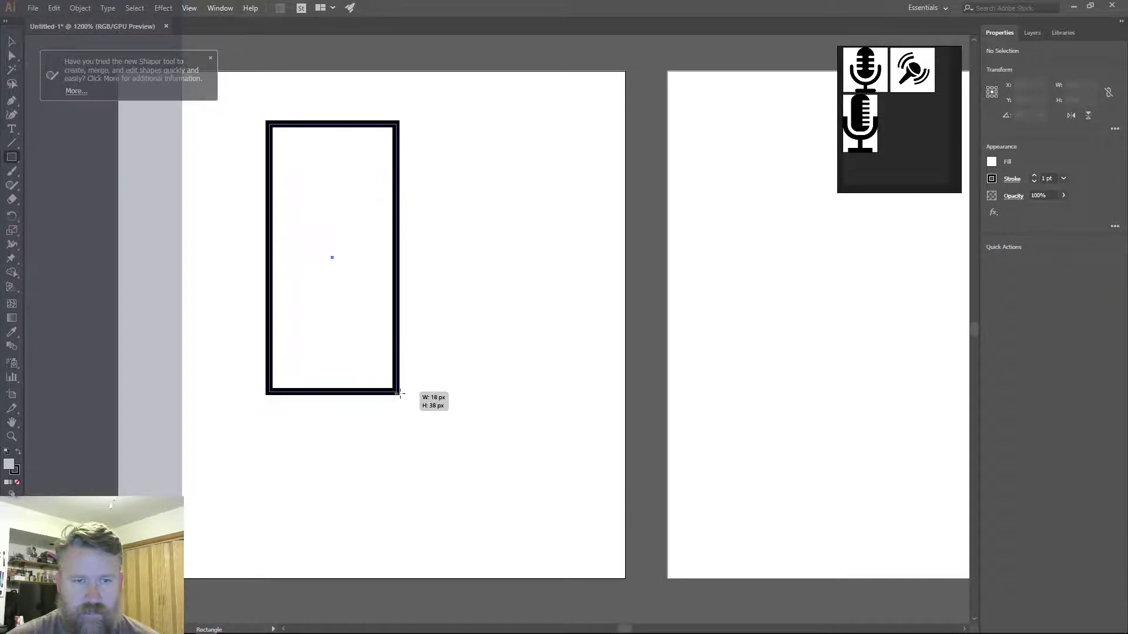
- Round the rectangle's corners fully into a capsule, move it to about X 40.5, Y 30.5 px, and deselect it
drag(277, 131, 319, 259)
click(12, 41)
click(232, 134)
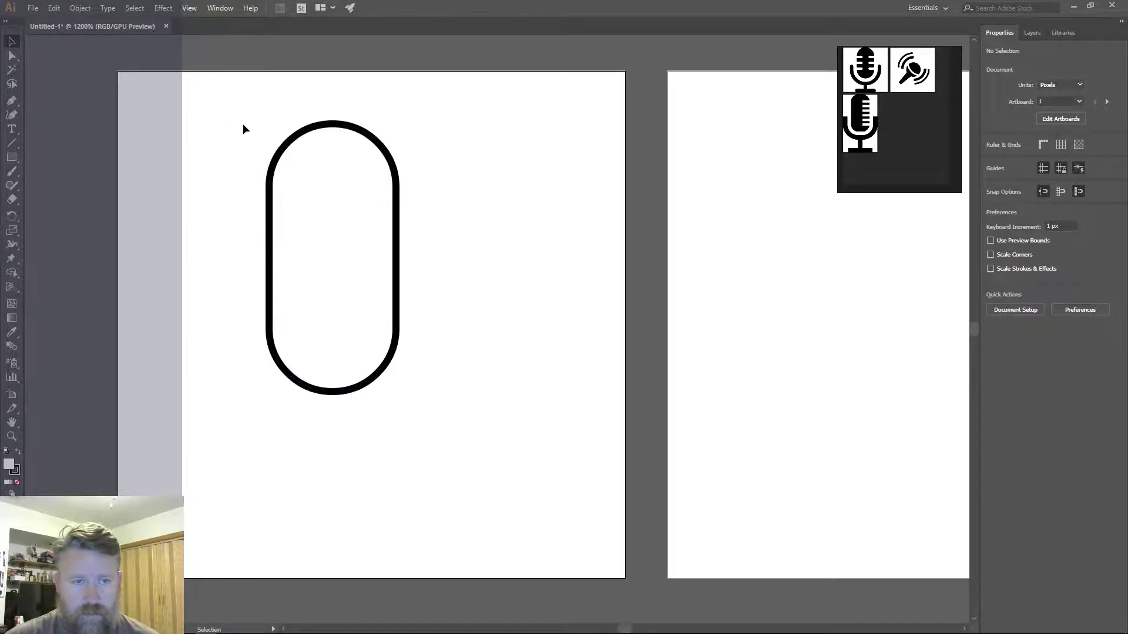
drag(290, 147, 360, 177)
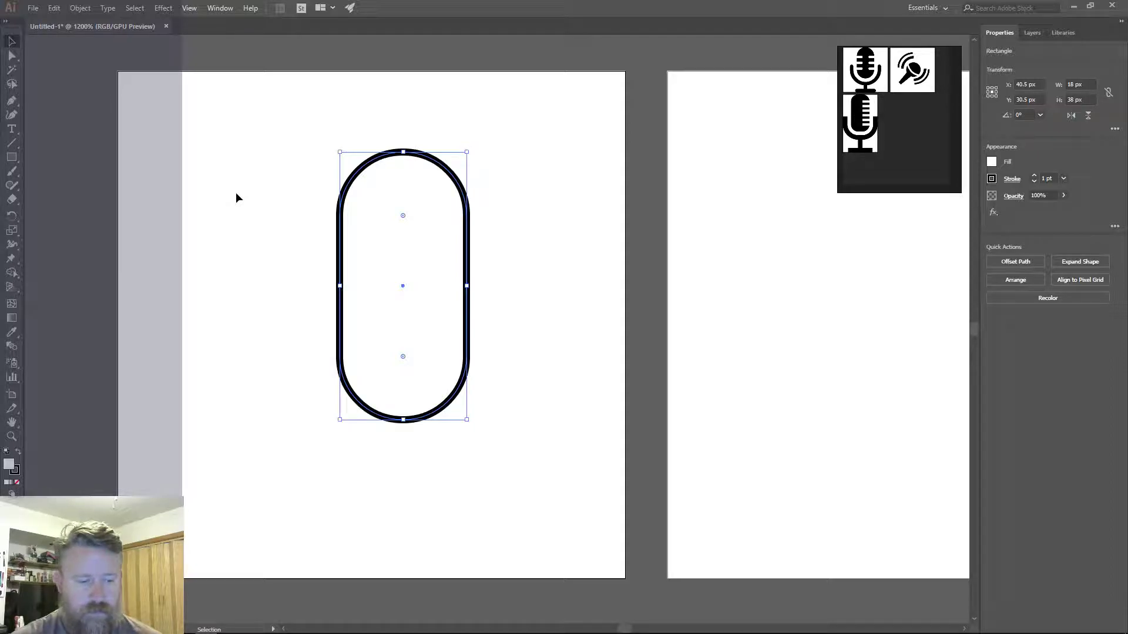
click(44, 53)
click(32, 9)
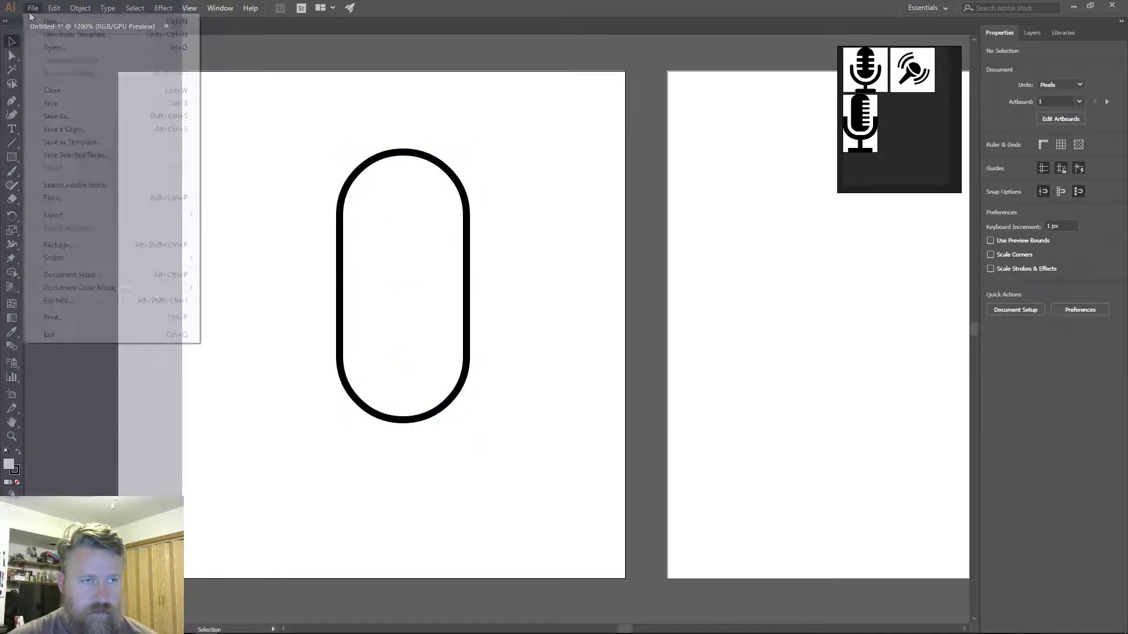
click(251, 43)
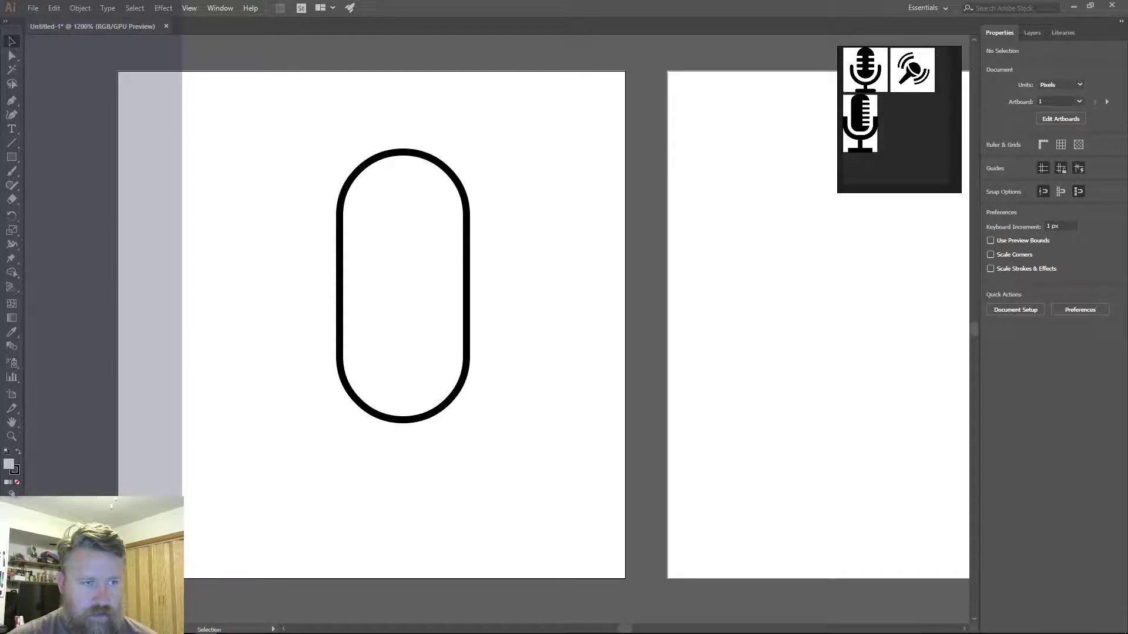
click(11, 160)
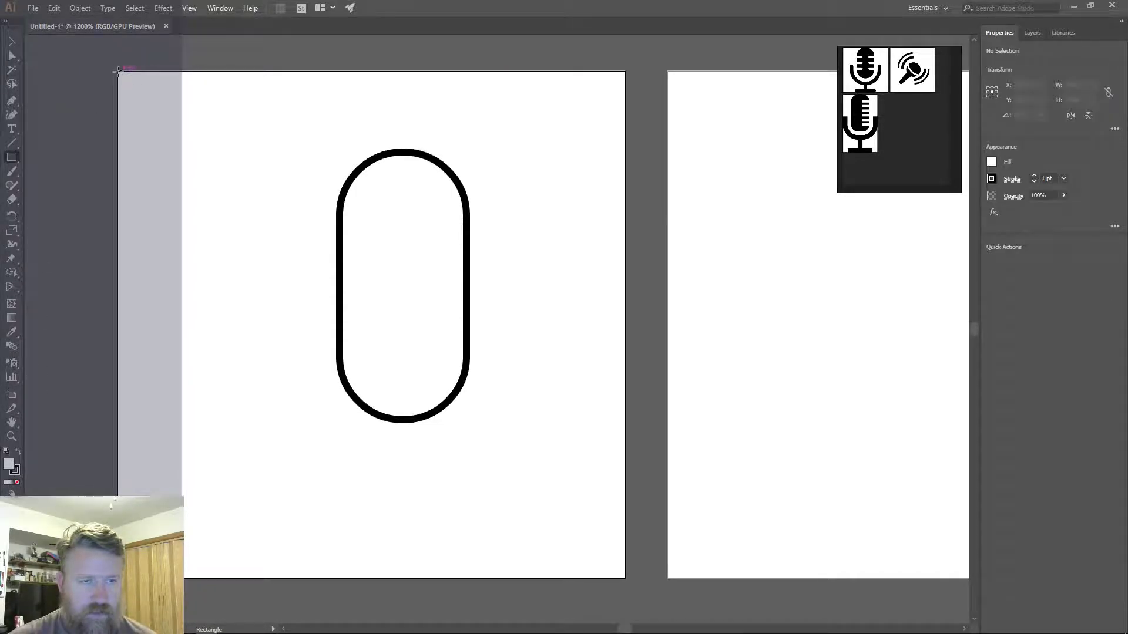
drag(119, 70, 624, 580)
drag(119, 74, 114, 67)
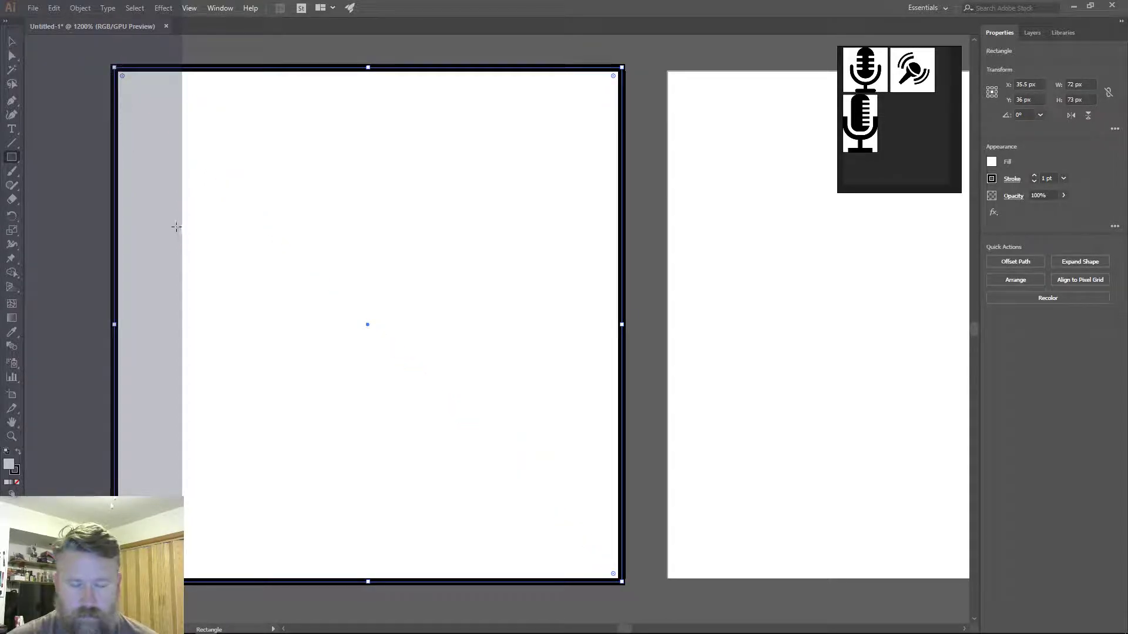
key(ctrl+z)
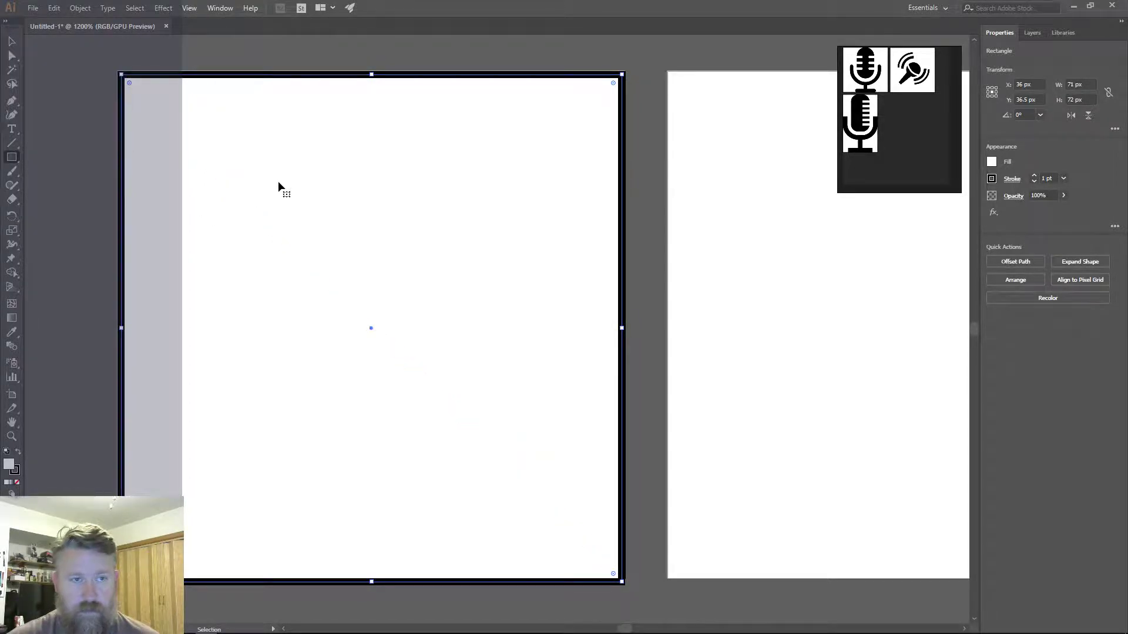
key(ctrl+z)
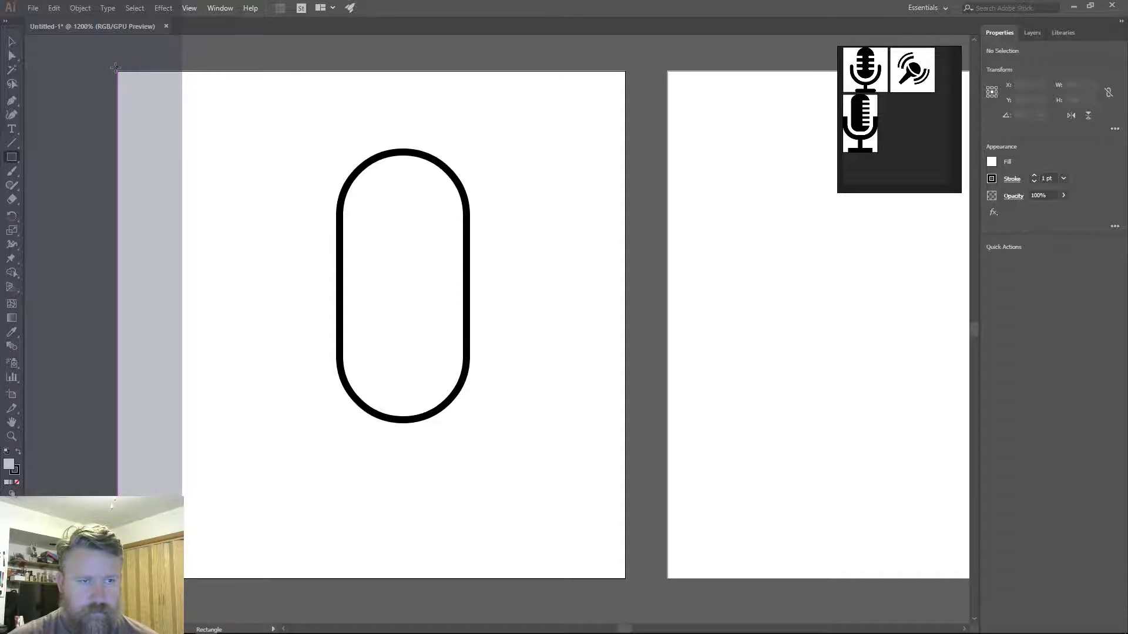
- Create a rectangle of exactly 72 by 72 px starting at the first artboard's upper-left corner
click(116, 67)
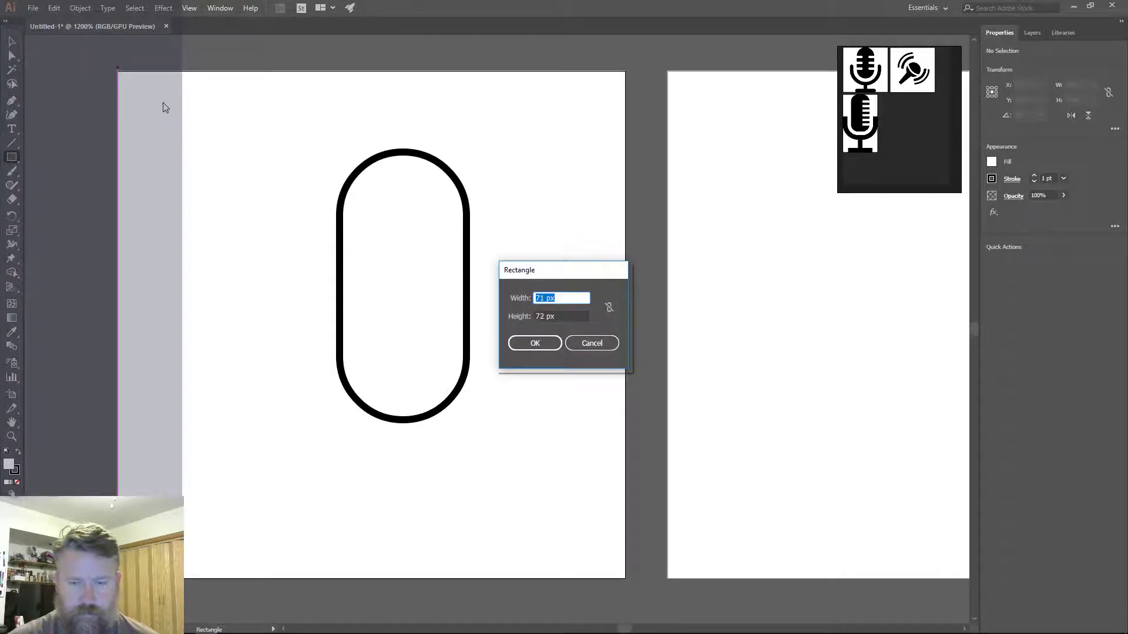
text(72)
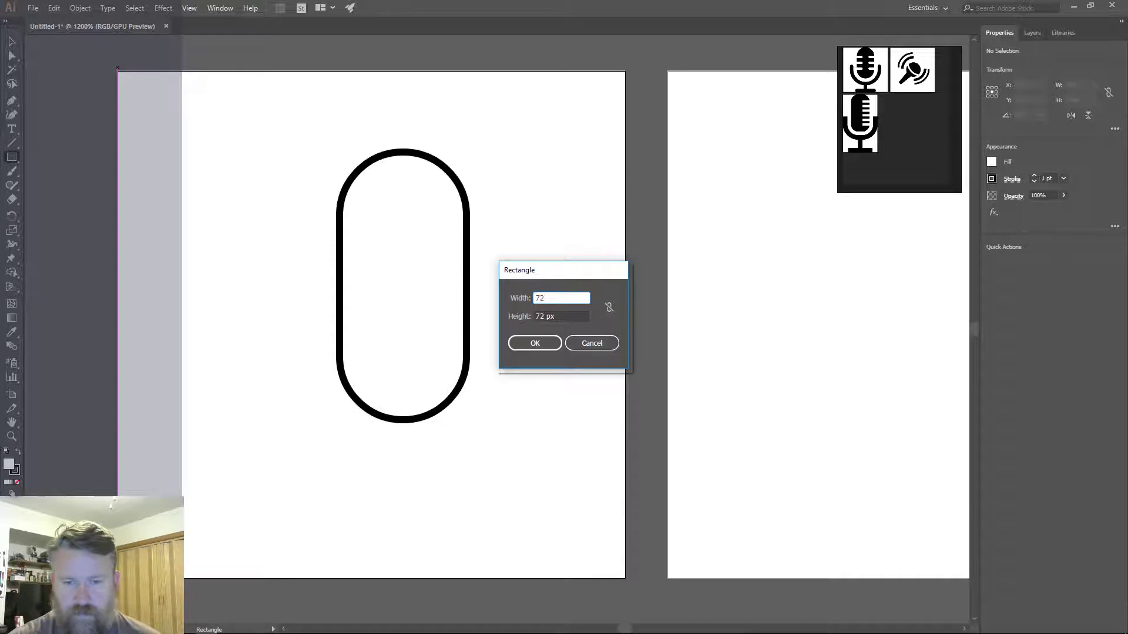
key(Return)
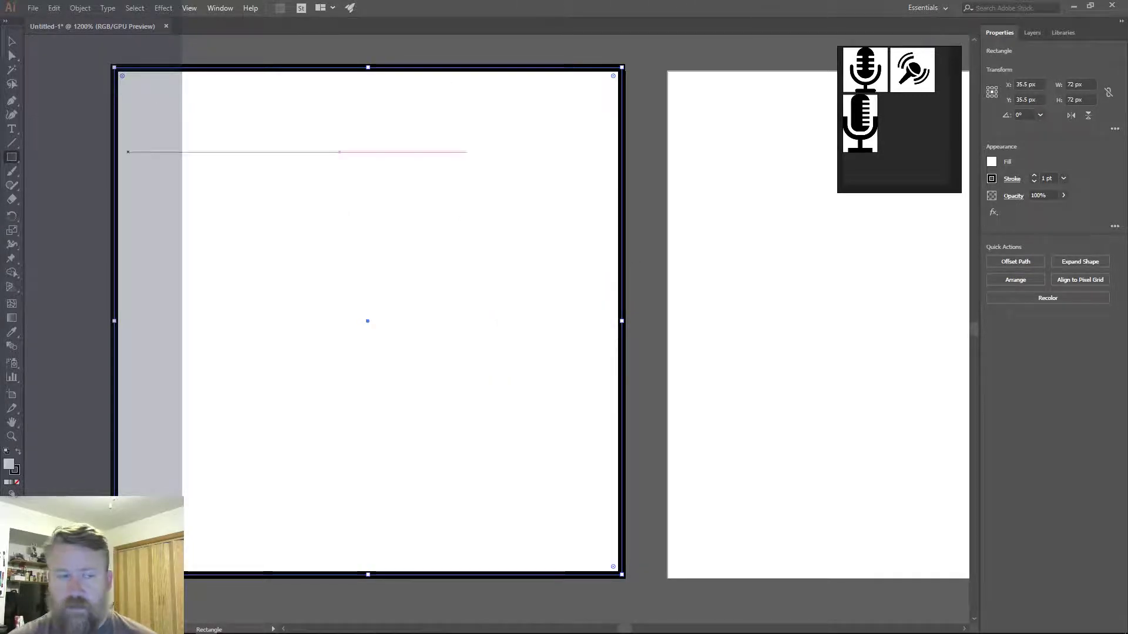
- Remove the 72 px square's stroke and fill it with green, RGB 15, 170, 14
click(20, 451)
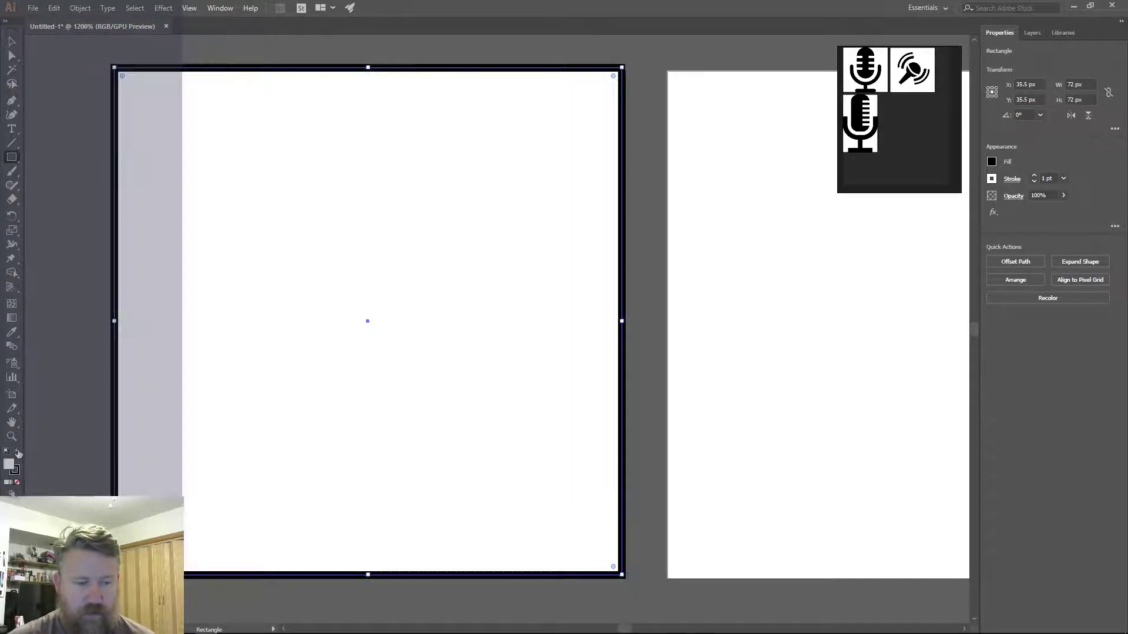
click(20, 451)
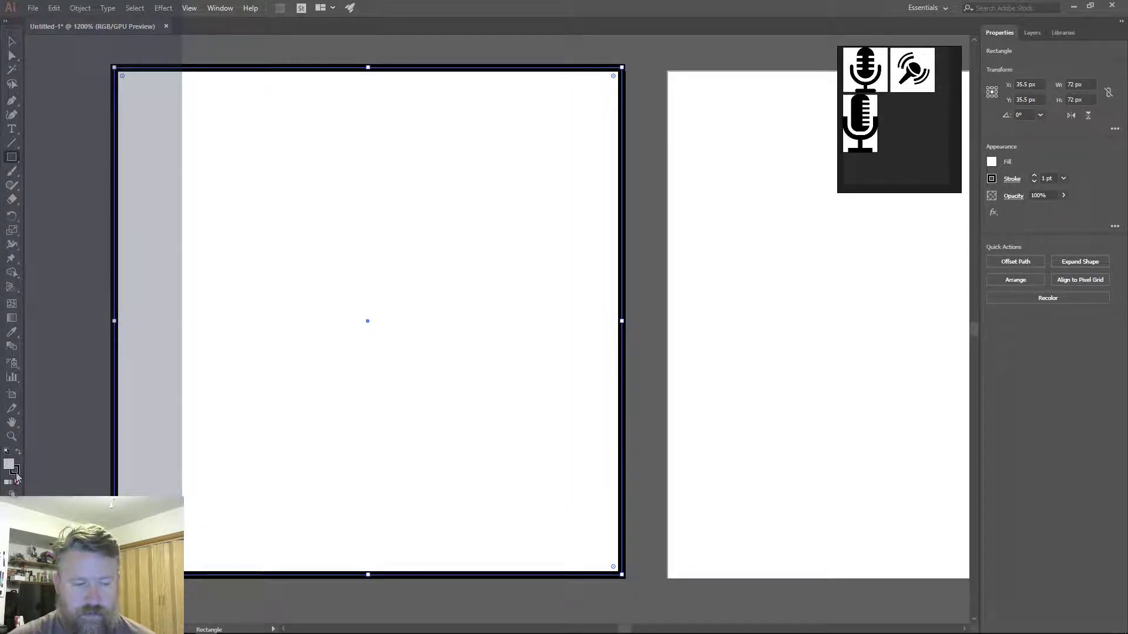
click(15, 473)
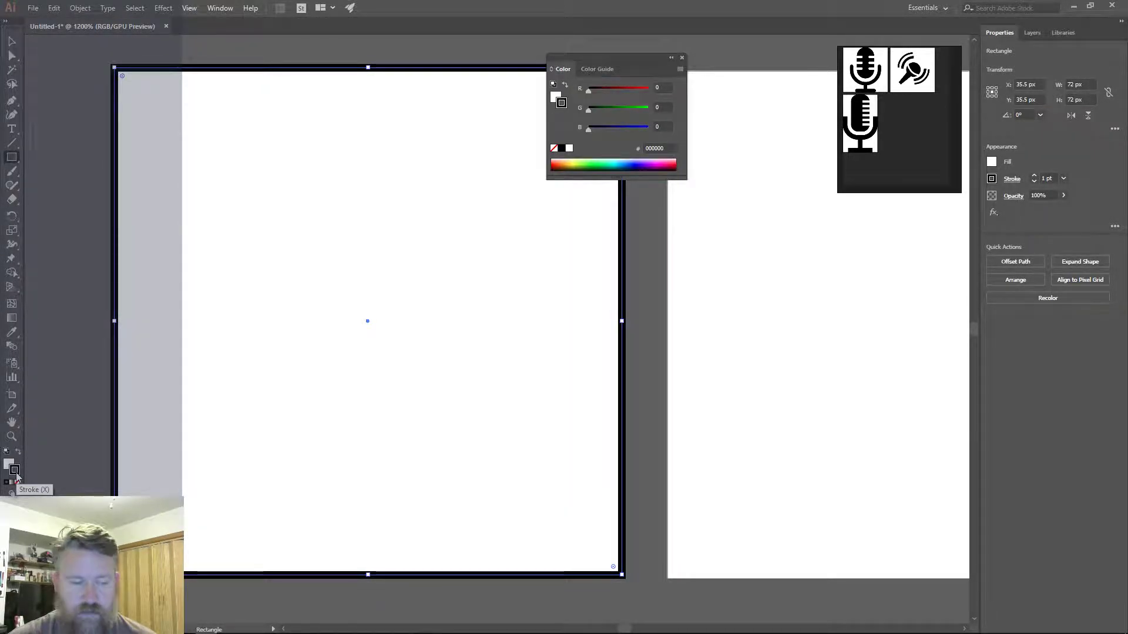
key(slash)
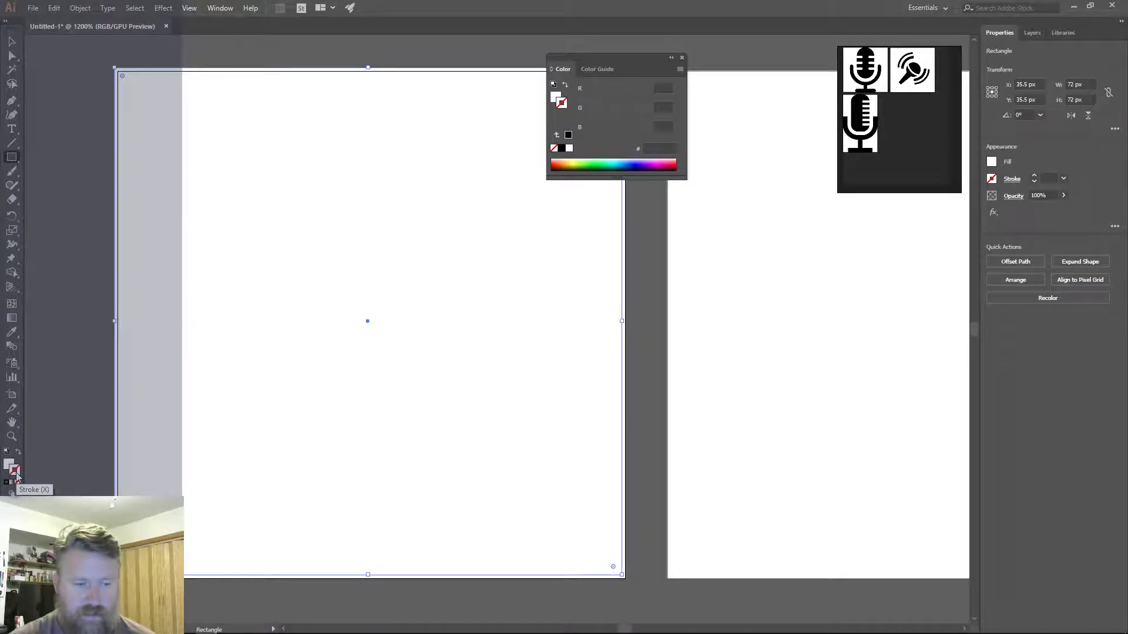
click(9, 464)
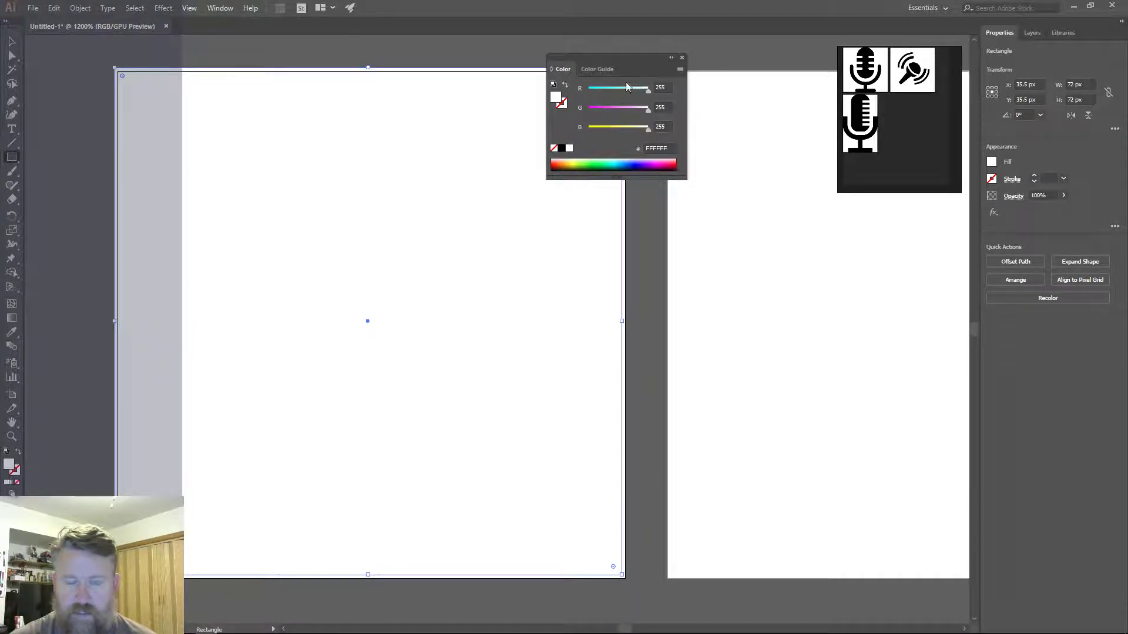
drag(606, 156, 598, 158)
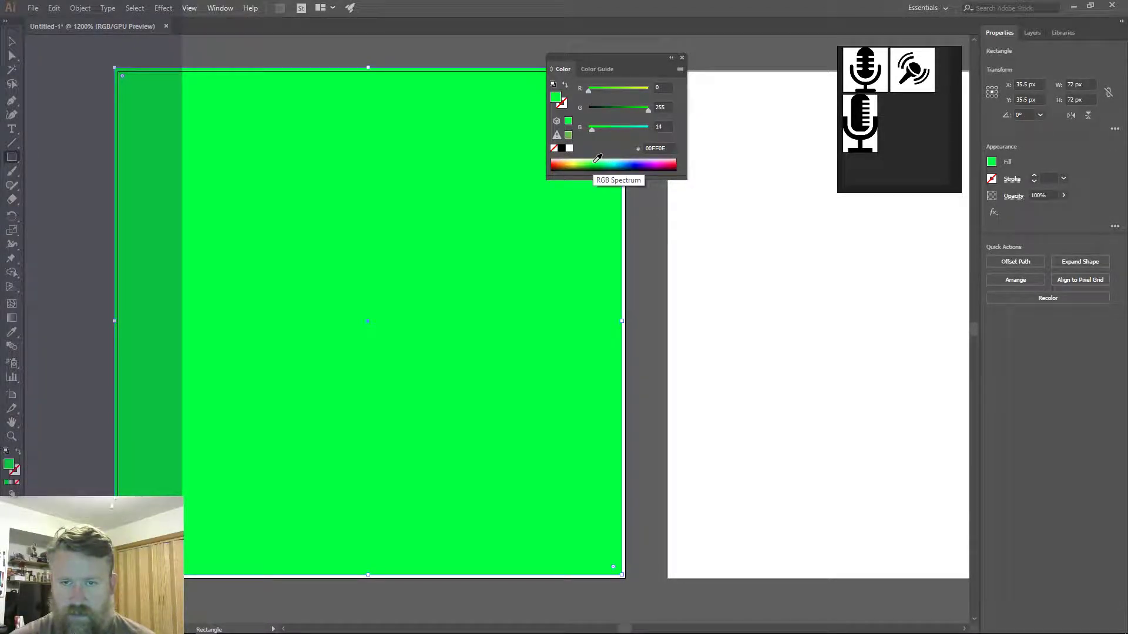
drag(631, 110, 594, 92)
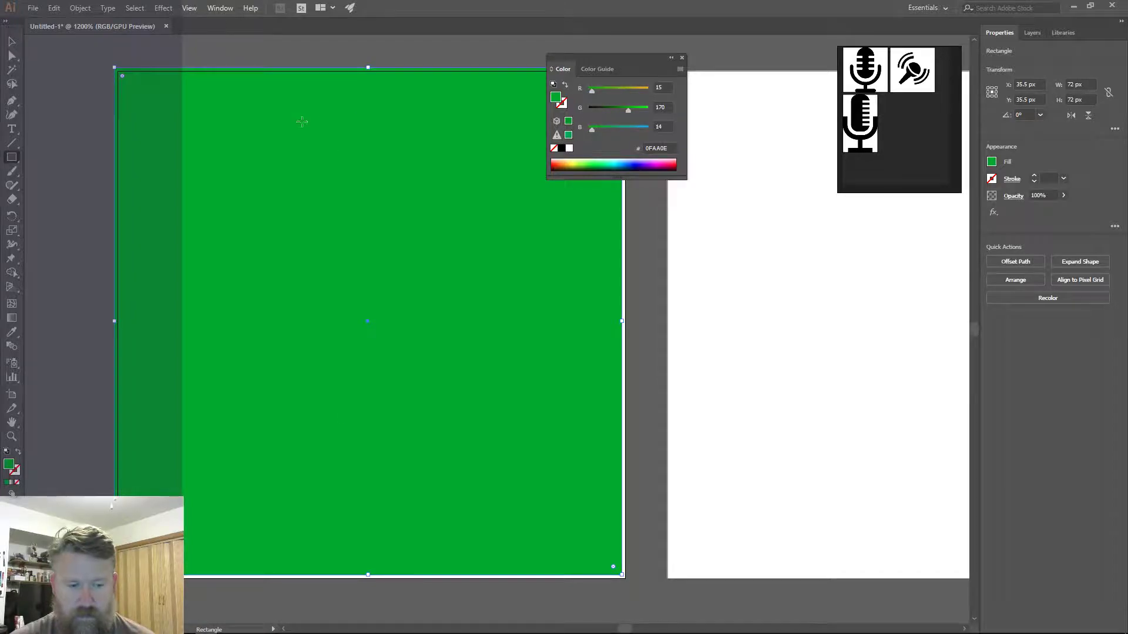
- Try positioning the green square with its X and Y values set to 0 px
key(v)
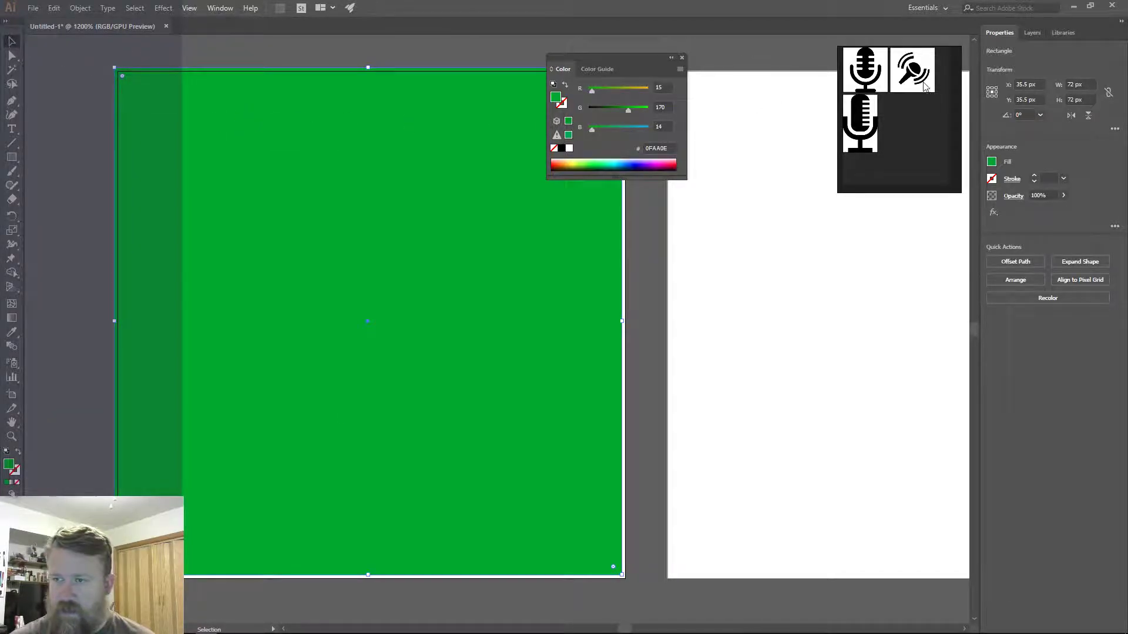
click(1027, 85)
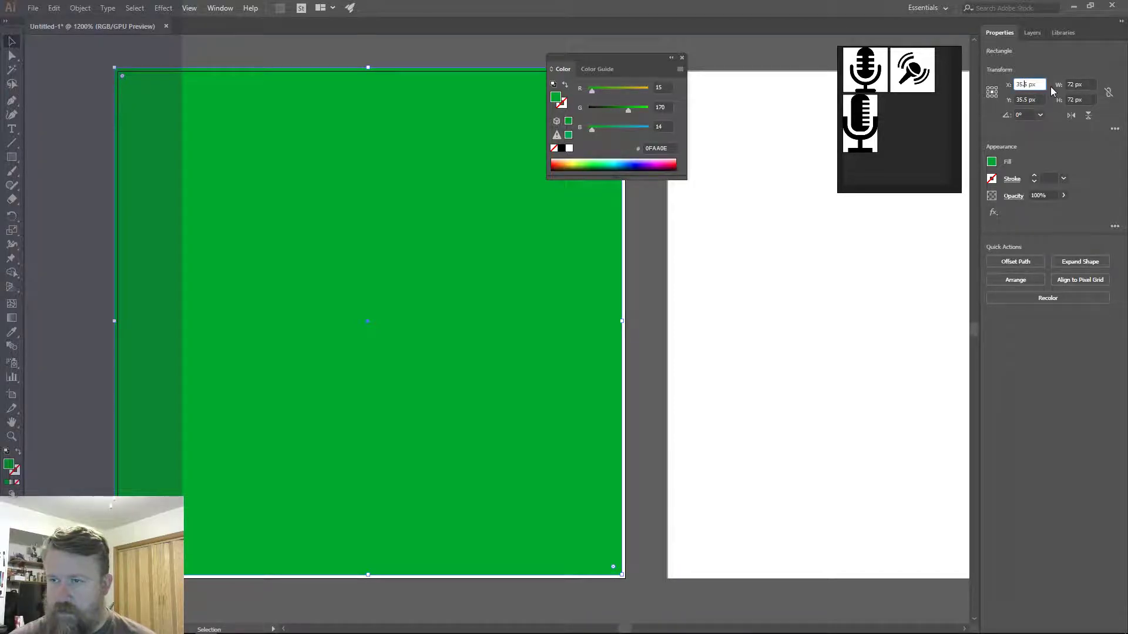
click(1023, 84)
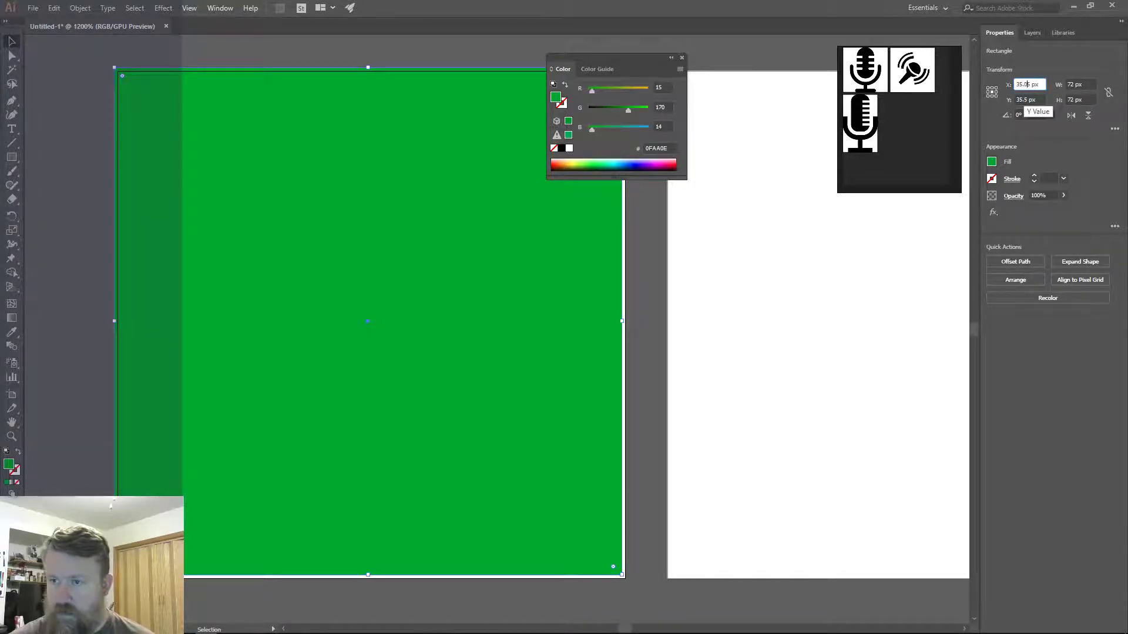
text(0)
key(Return)
text(0)
click(1024, 99)
text(17)
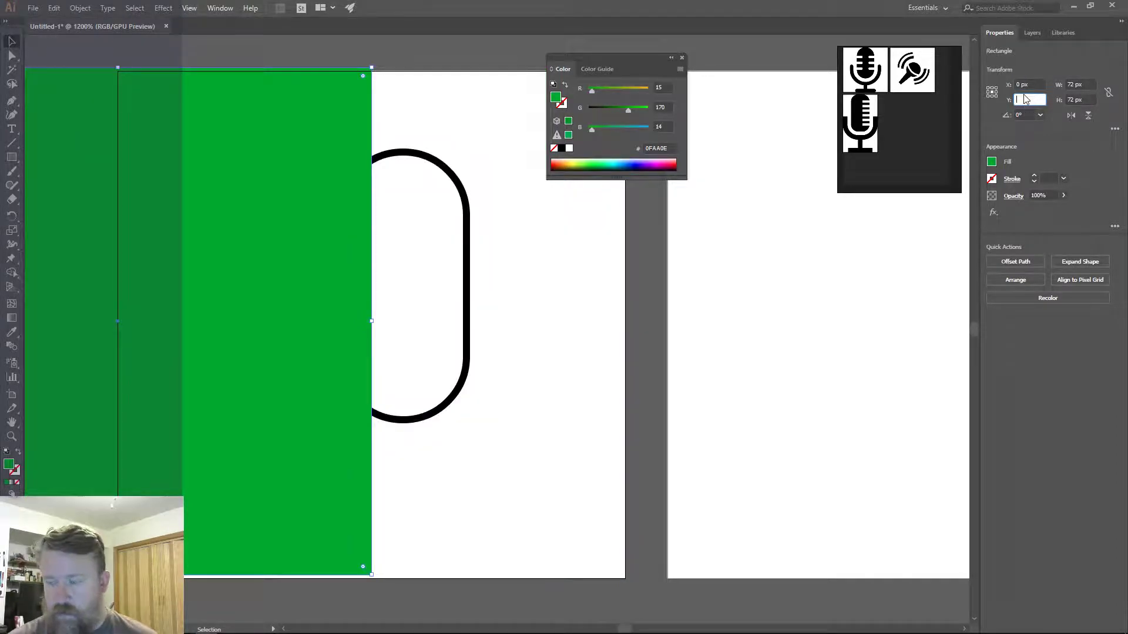
text(0)
key(Return)
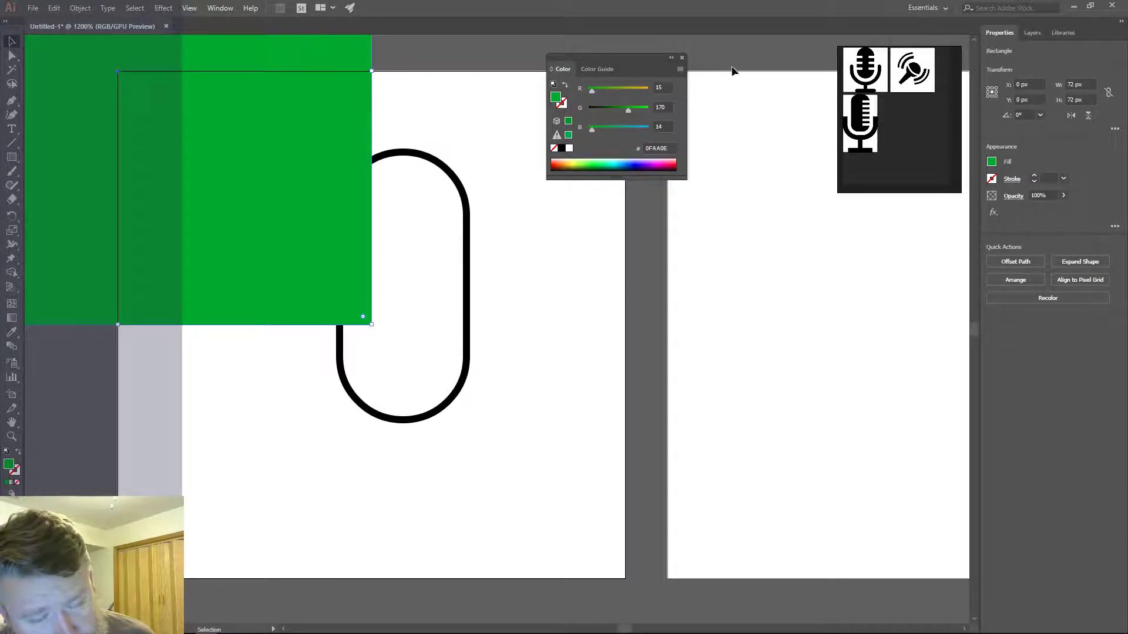
- Centre the green square on the first artboard by setting X and Y to 72/2 px, and move the Color panel off the square
click(1023, 84)
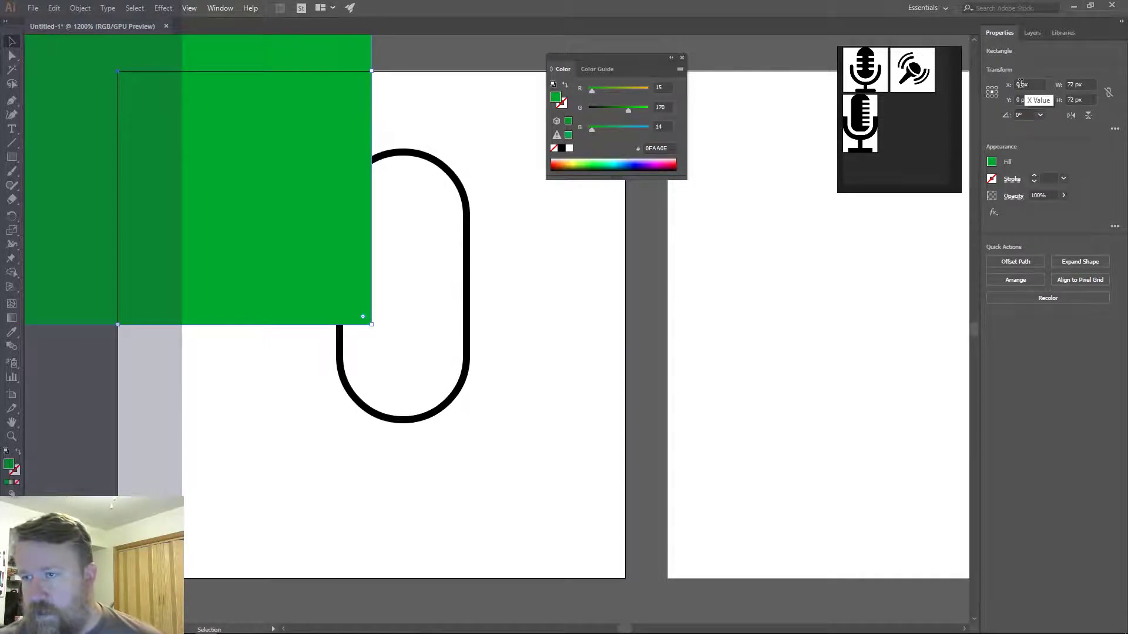
text(7)
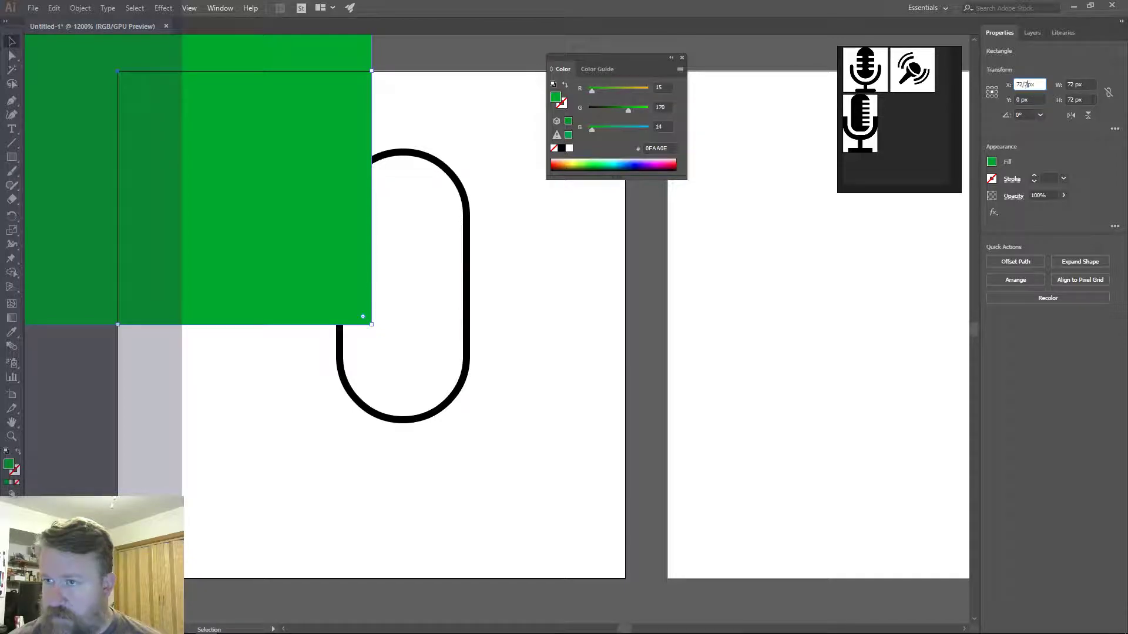
text(2/2)
key(Return)
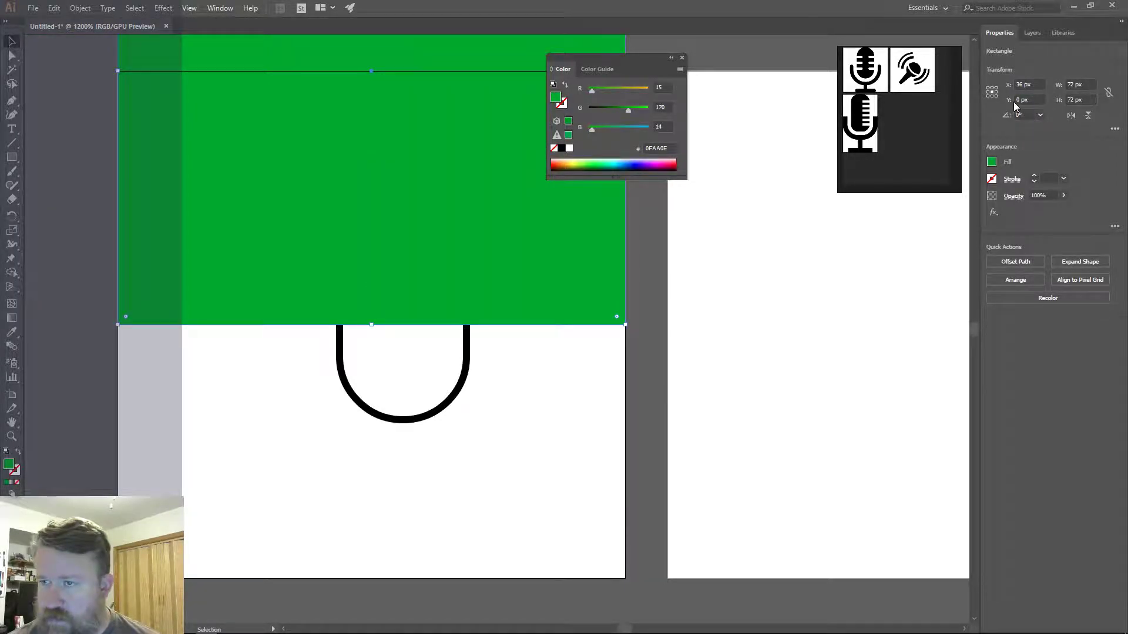
click(1014, 100)
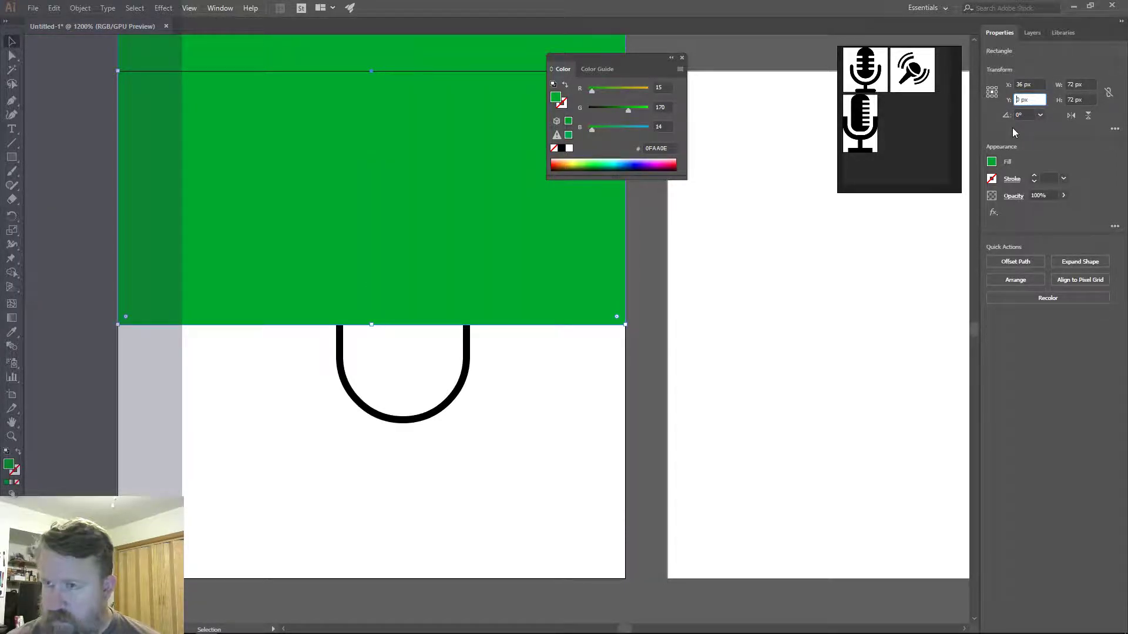
text(72)
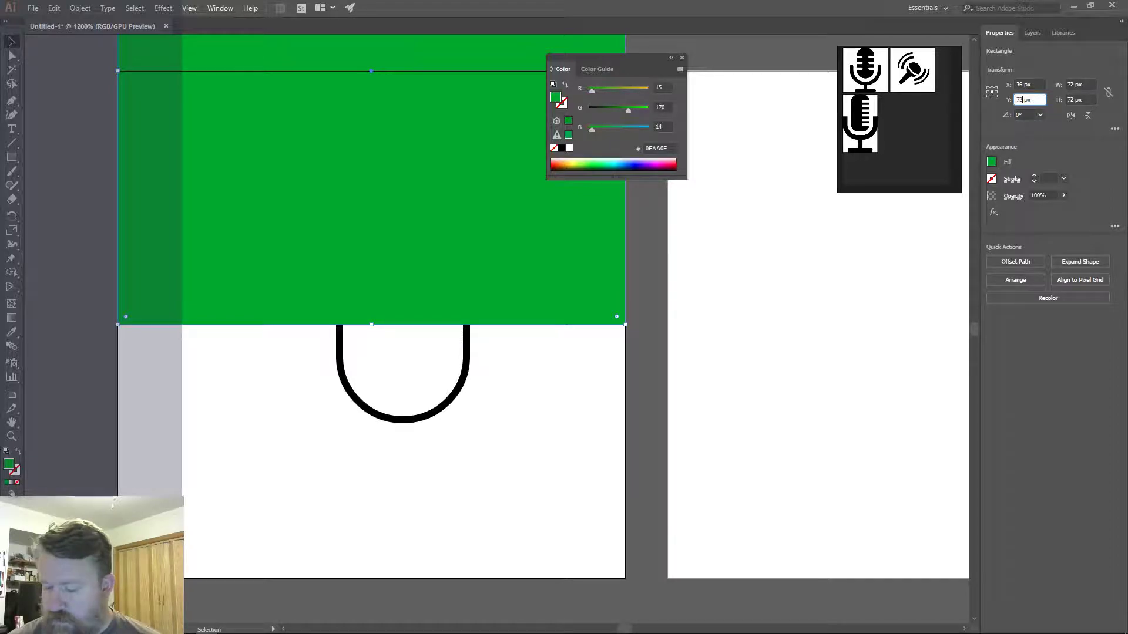
text(/2)
key(Return)
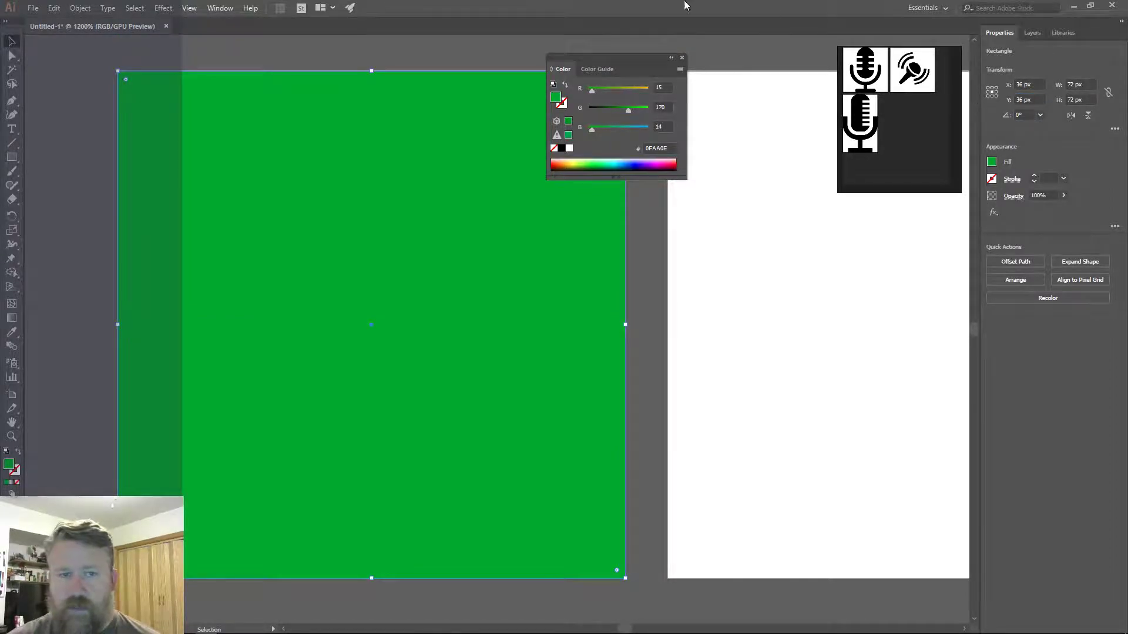
drag(638, 59, 734, 82)
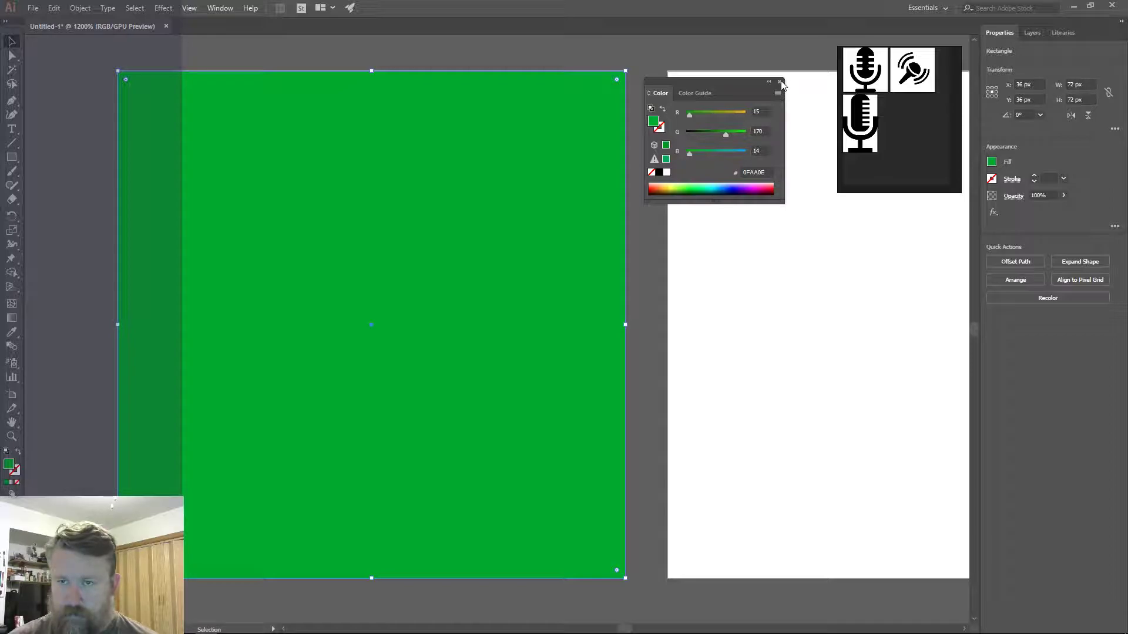
- Close the Color panel and send the green square to the back, behind the capsule
click(779, 82)
click(672, 54)
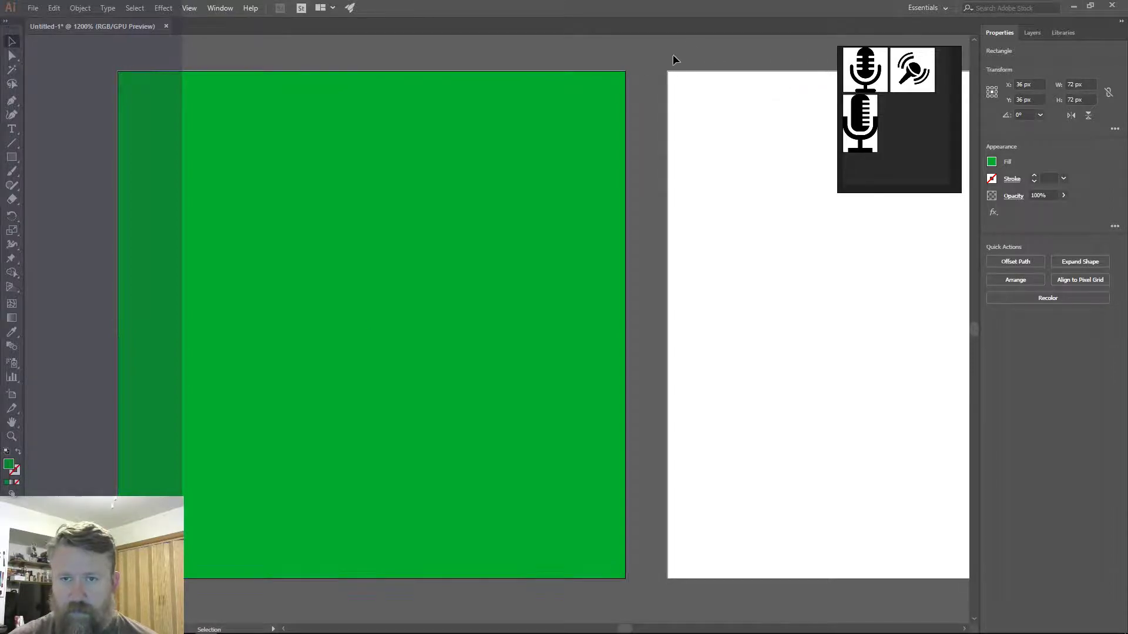
click(542, 147)
key(ctrl+shift+bracketleft)
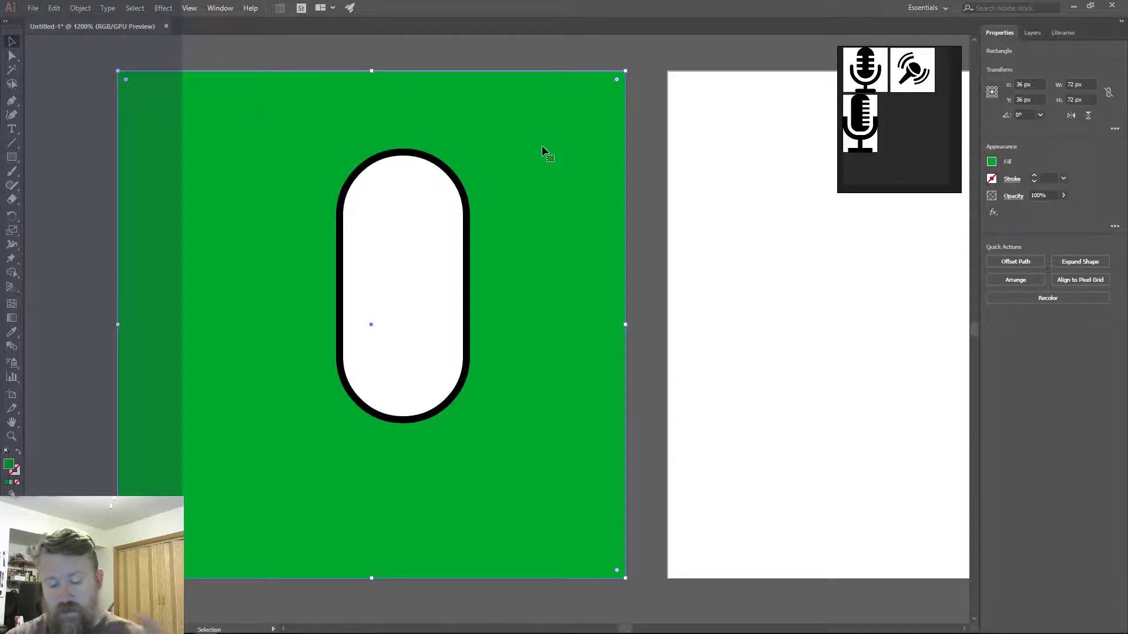
- Cut the white capsule from the green square's layer
click(411, 179)
drag(414, 211, 406, 186)
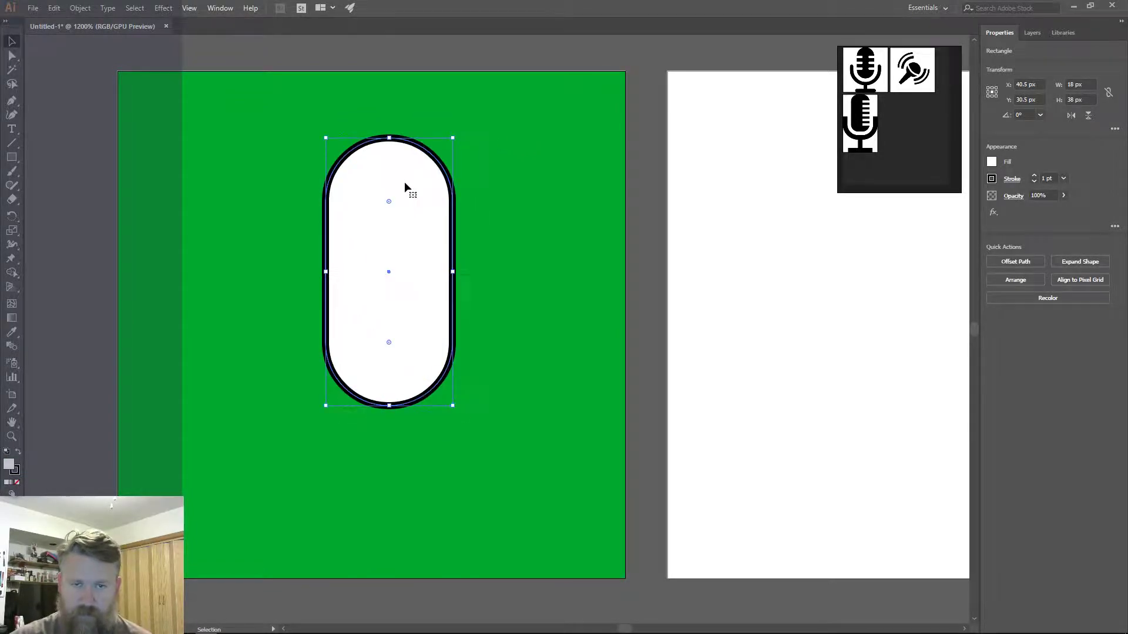
key(a)
key(Delete)
key(v)
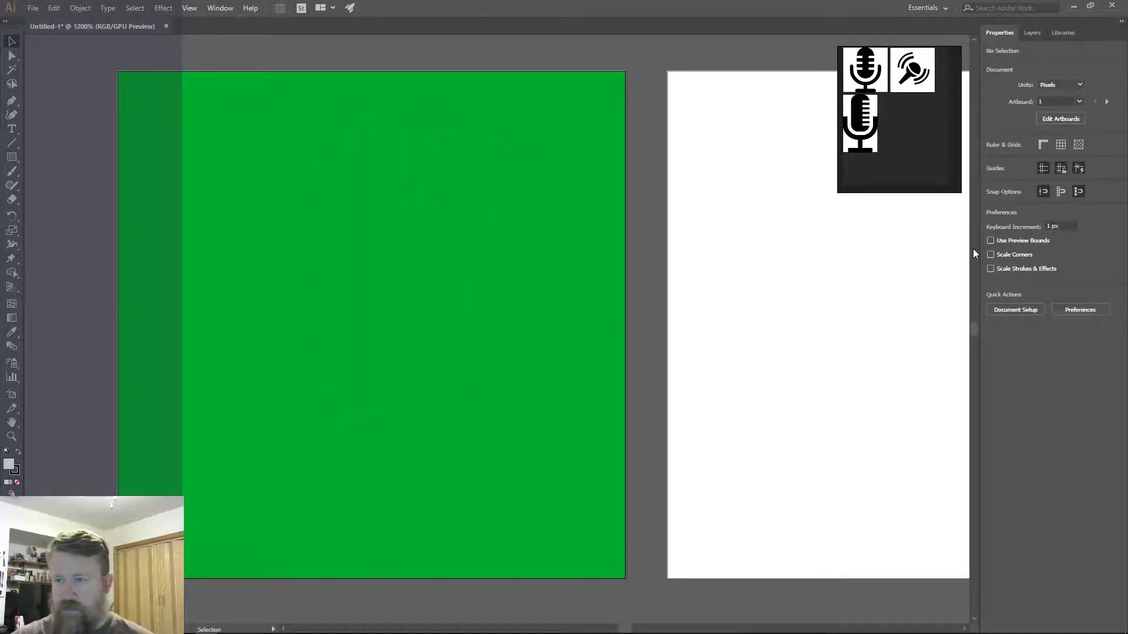
- Paste the capsule onto a new layer above the locked Layer 1 and place it in the upper middle of the green square
click(1032, 33)
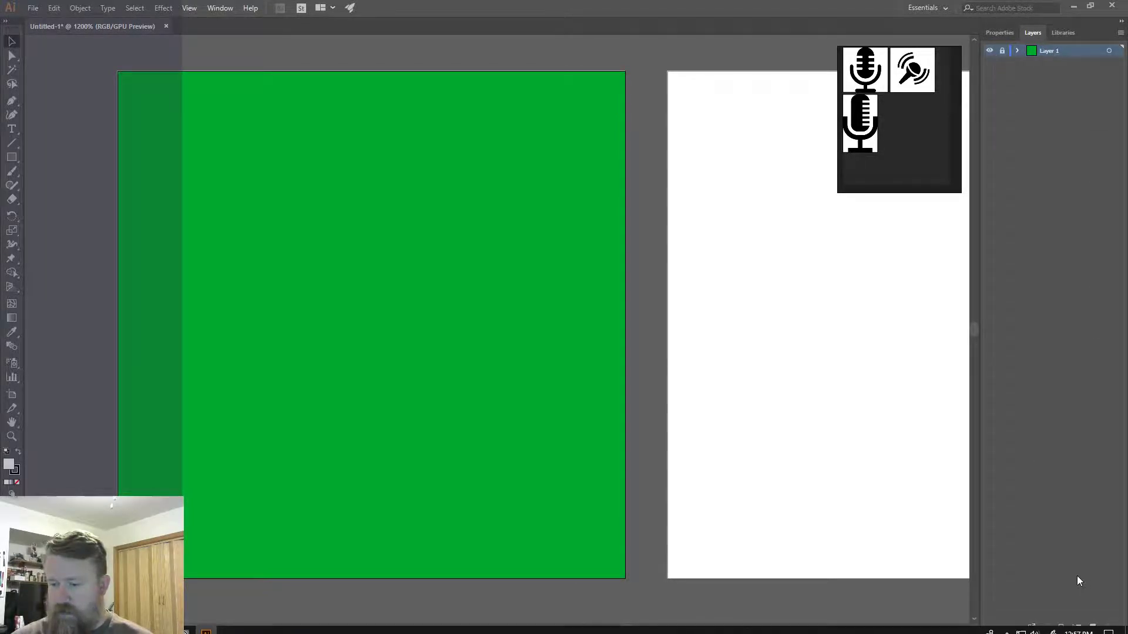
click(1092, 627)
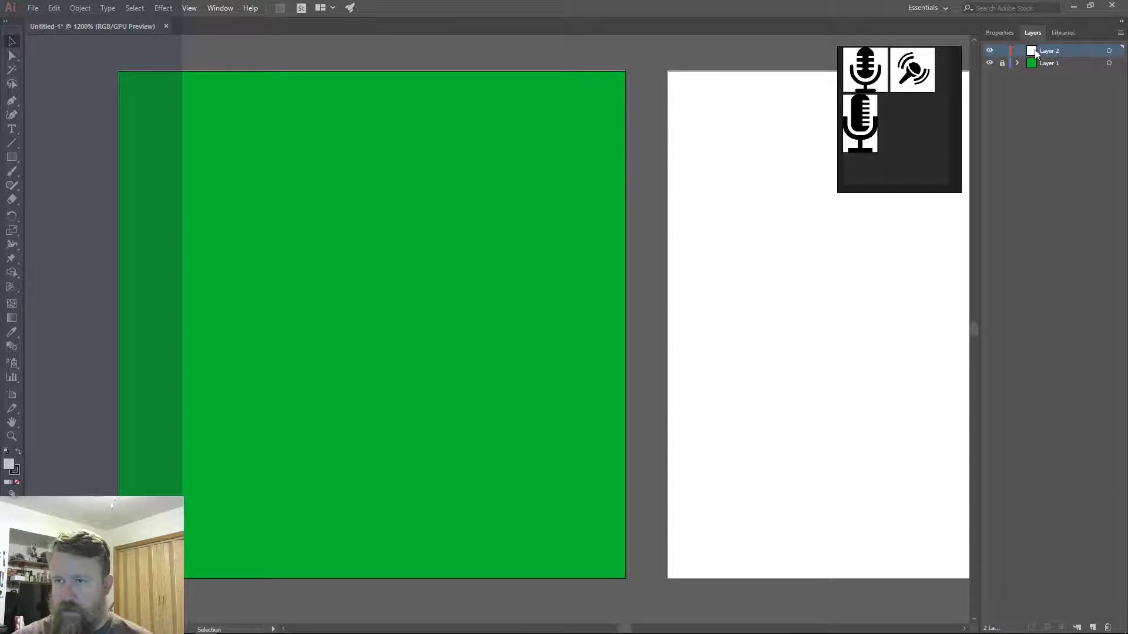
key(ctrl+v)
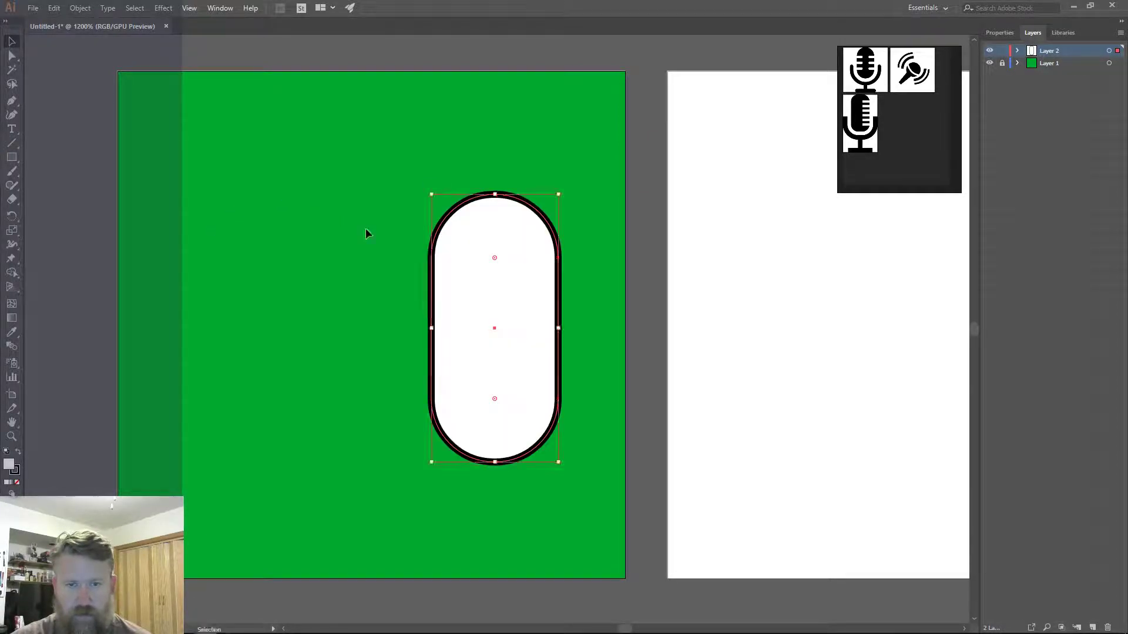
drag(448, 266, 335, 203)
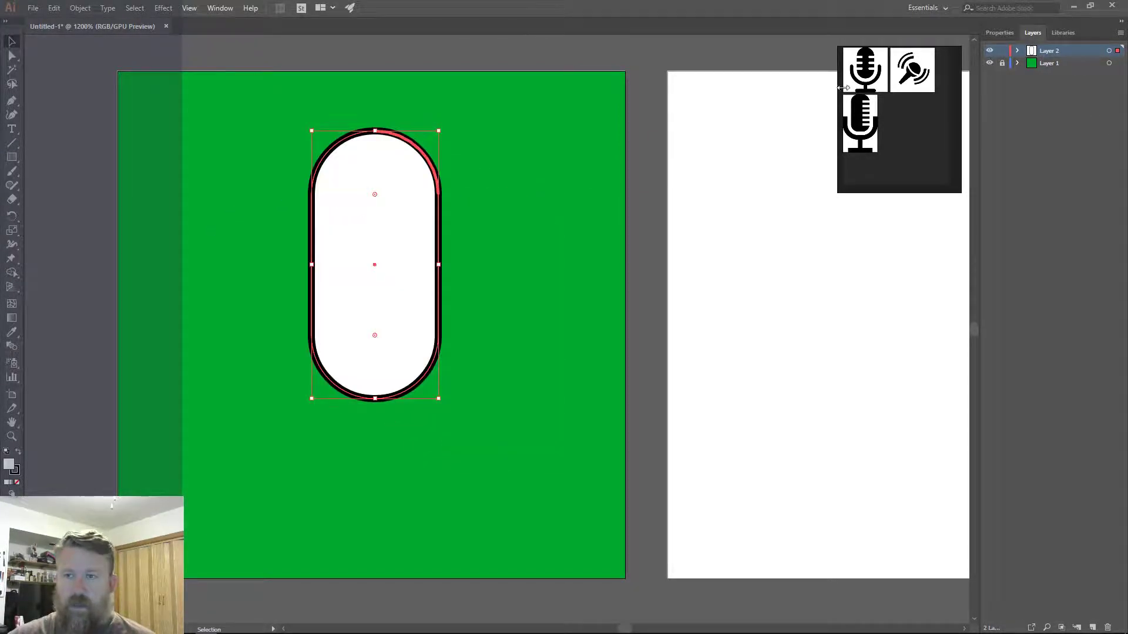
- Enlarge the first microphone reference, and draw a small horizontal pill with fully rounded ends across the upper part of the capsule's left edge
click(864, 68)
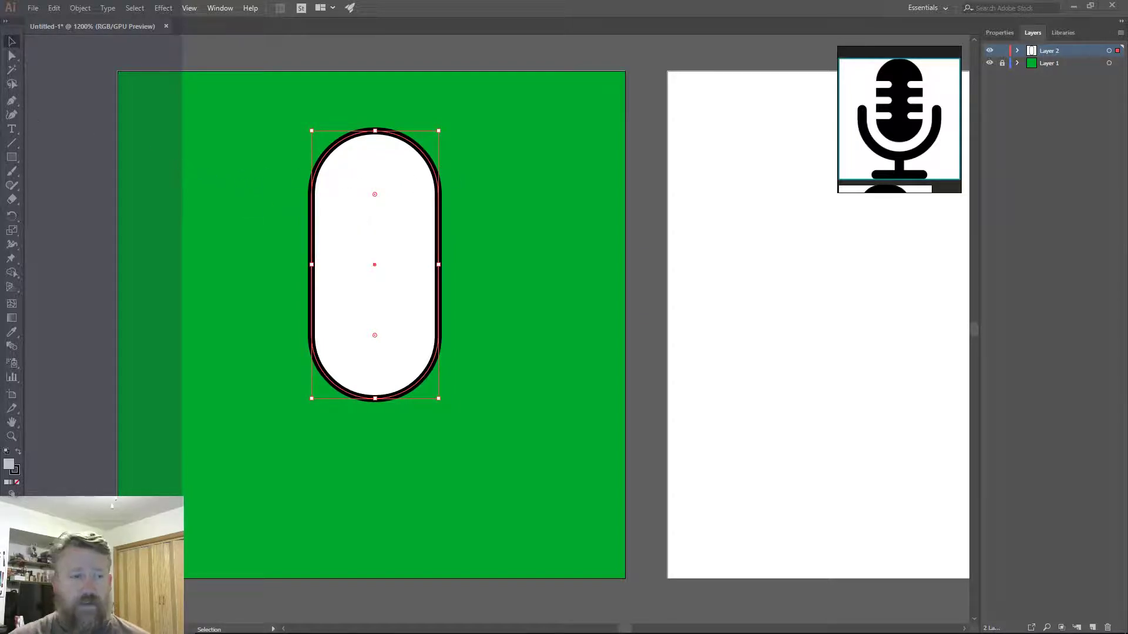
click(12, 157)
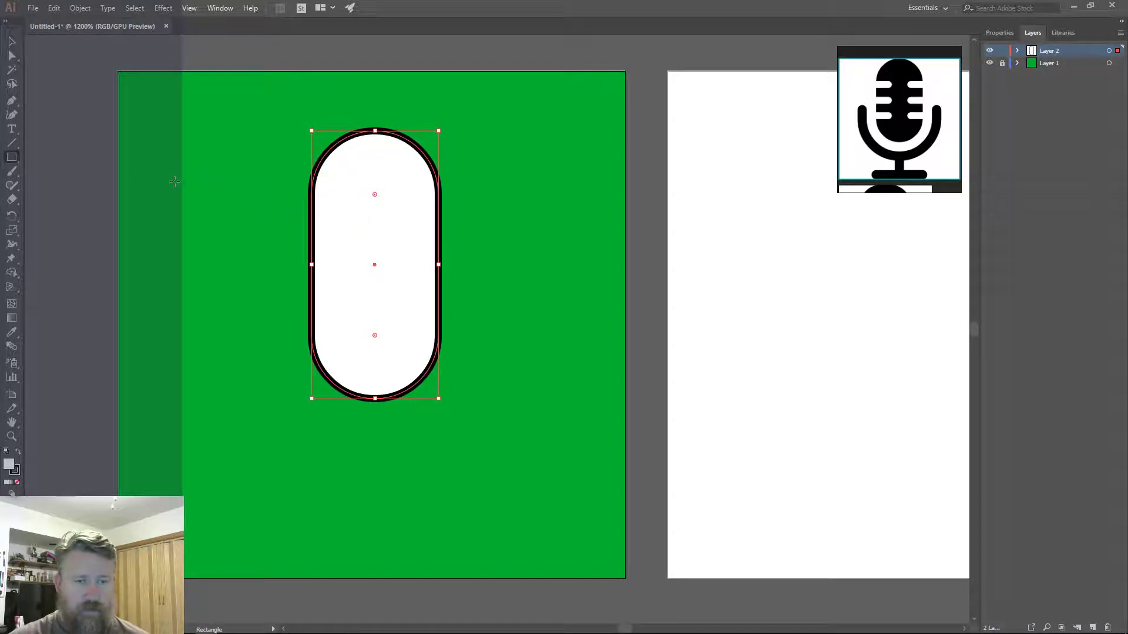
mouse_move(240, 200)
mouse_down()
mouse_move(305, 231)
mouse_move(347, 229)
mouse_move(184, 258)
mouse_up()
click(11, 42)
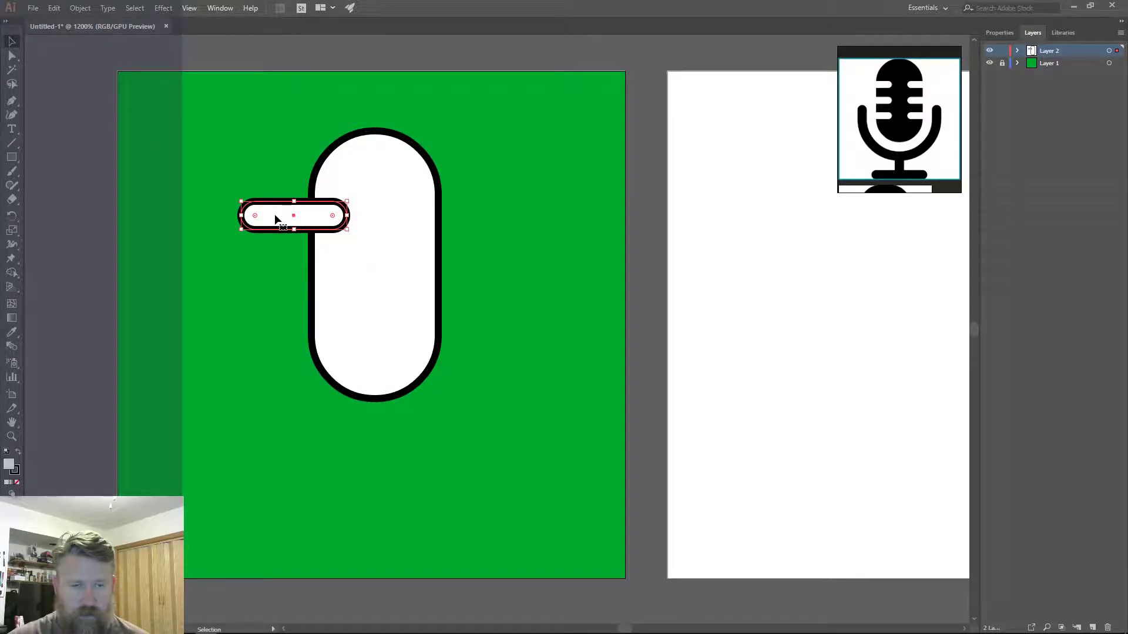
- Duplicate the pill downward twice at equal spacing, and copy the three pills across to the capsule's right edge
drag(276, 218, 273, 263)
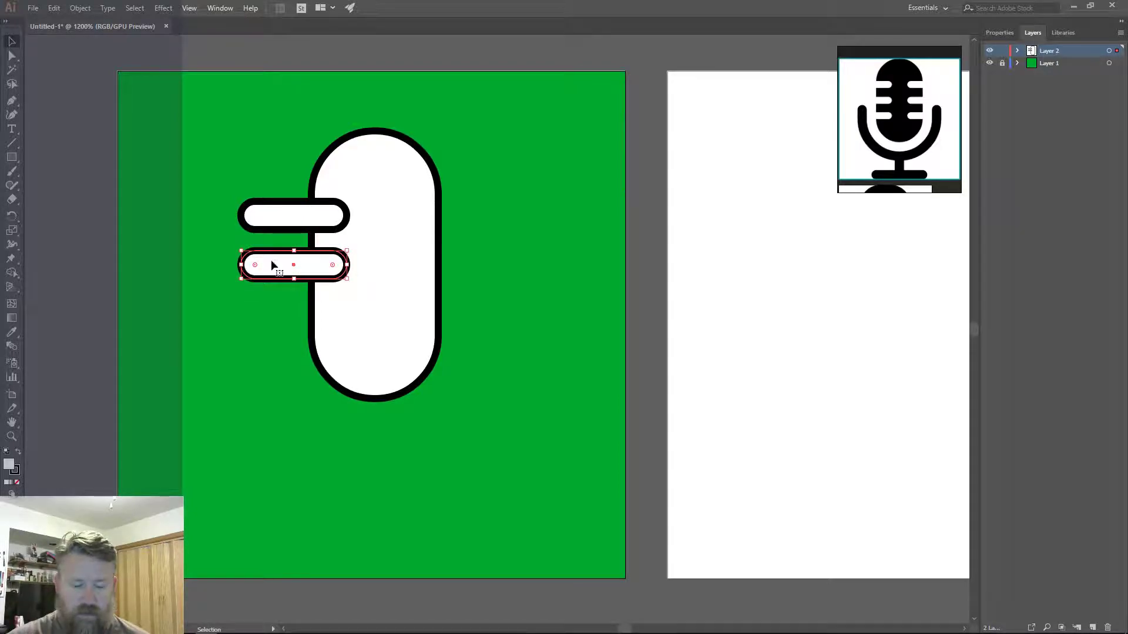
key(ctrl+d)
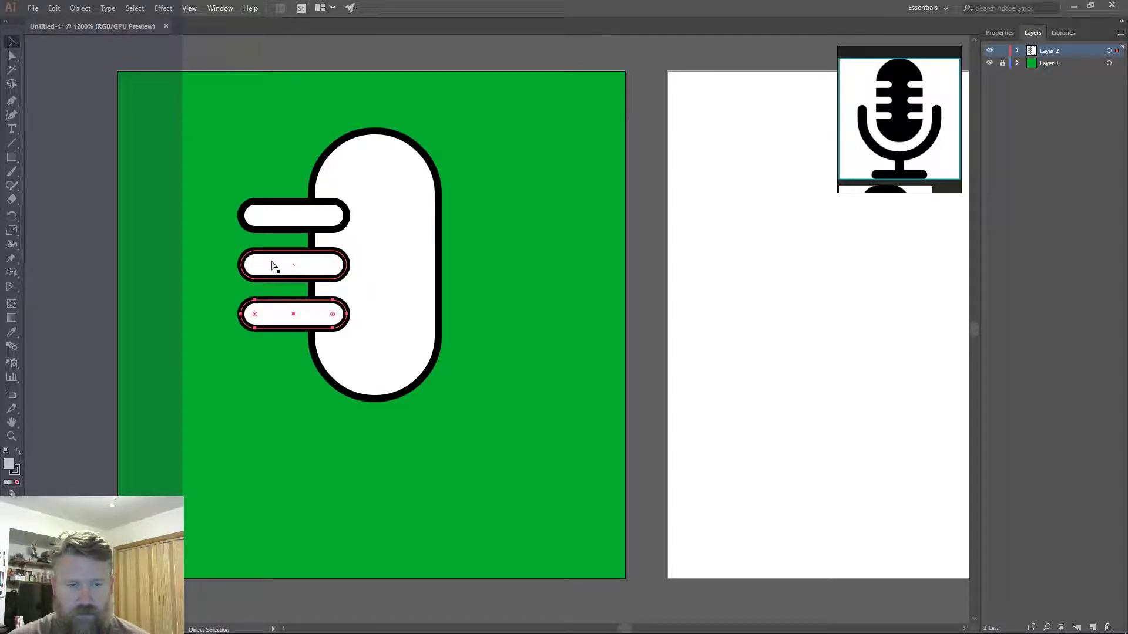
click(210, 161)
drag(295, 194, 437, 319)
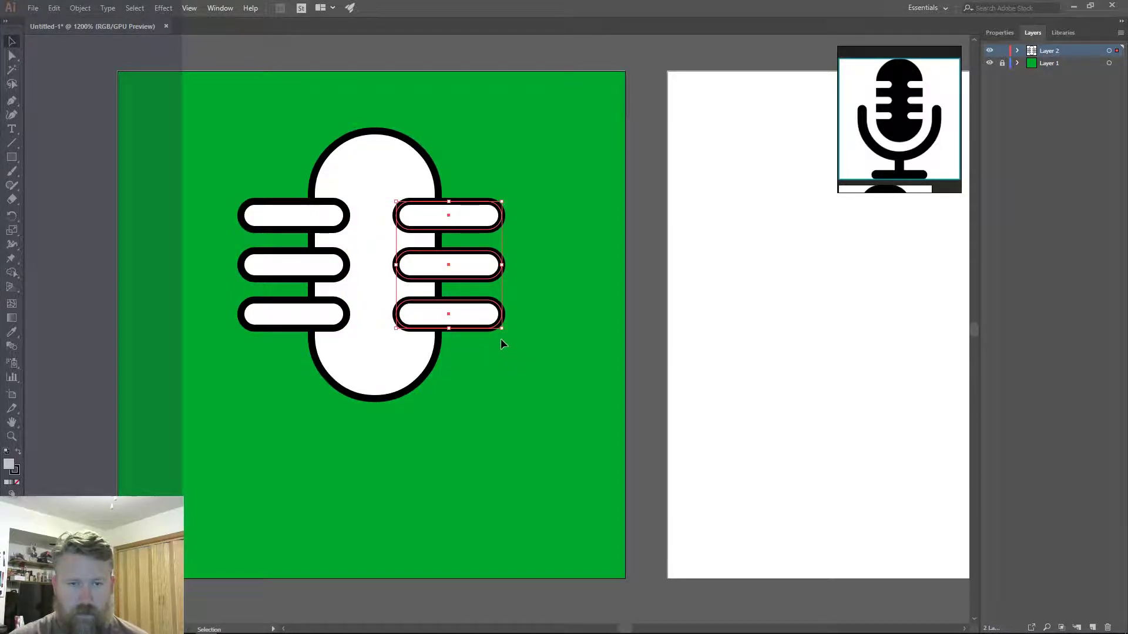
- Group the six pills on both sides of the capsule
click(371, 46)
click(470, 218)
shift+click(468, 268)
shift+click(468, 299)
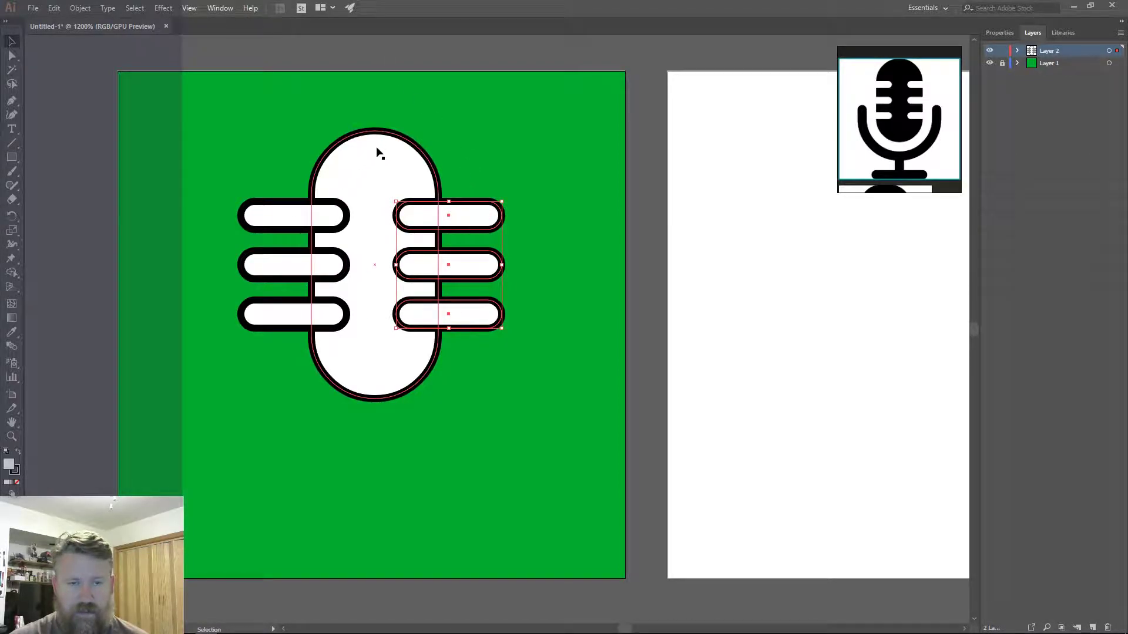
shift+click(279, 219)
shift+click(270, 268)
shift+click(261, 312)
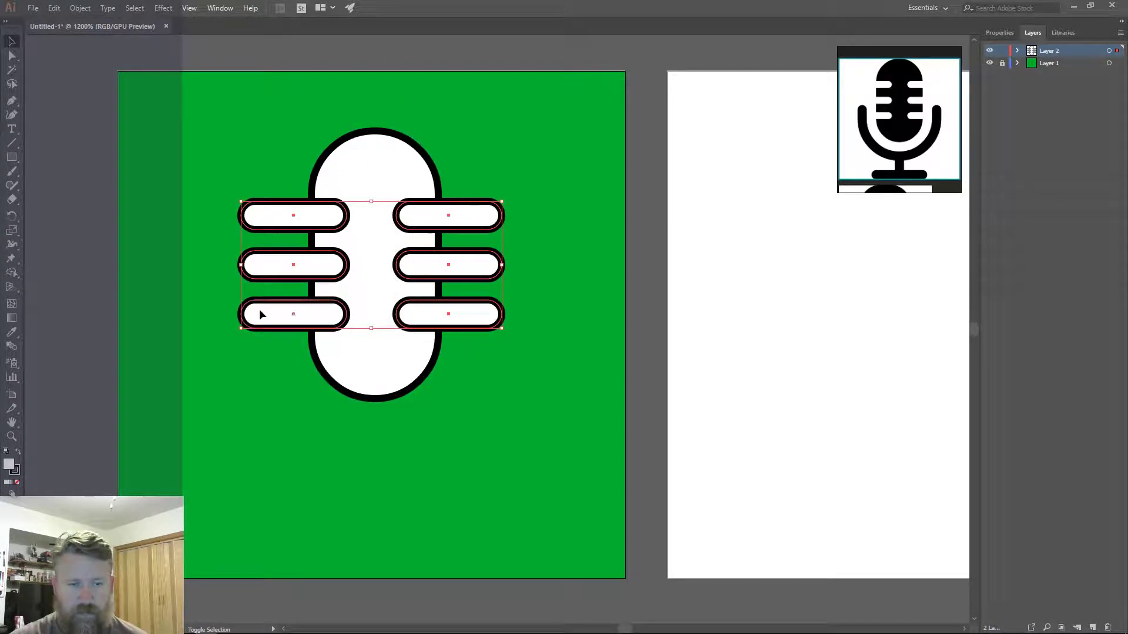
- Align the pill group and the capsule horizontally by their centres
shift+click(370, 161)
click(999, 33)
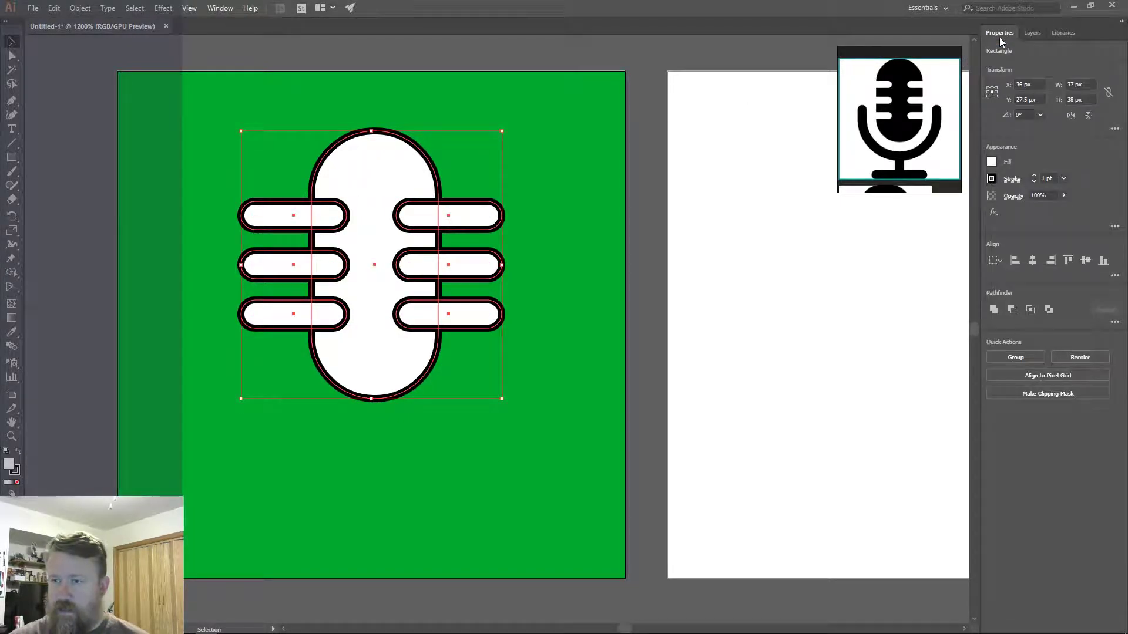
click(1032, 263)
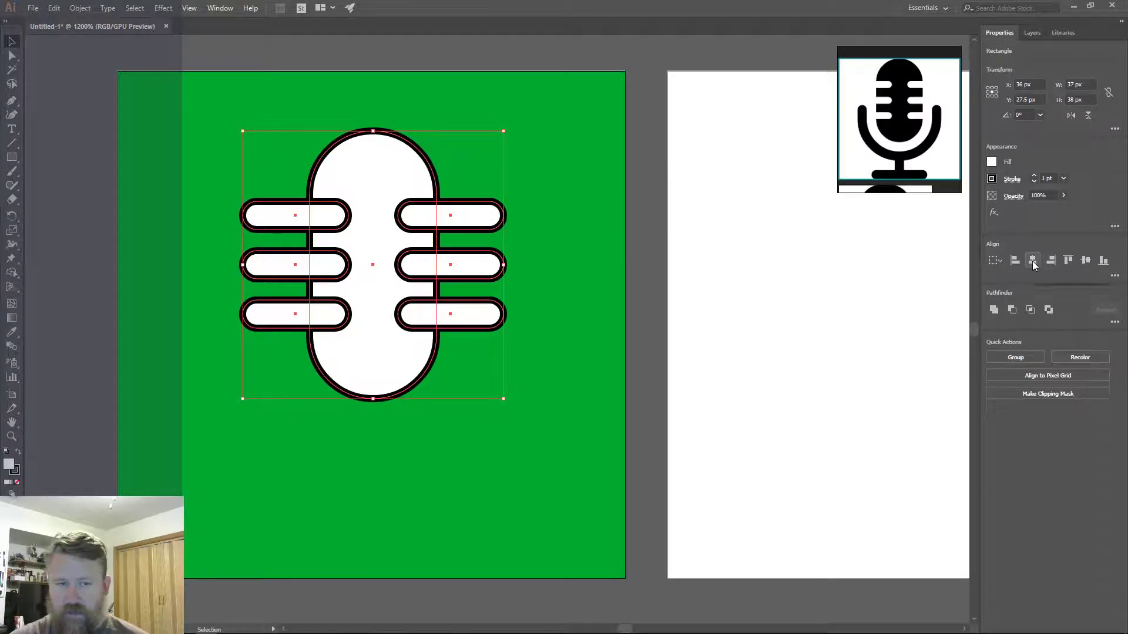
click(646, 228)
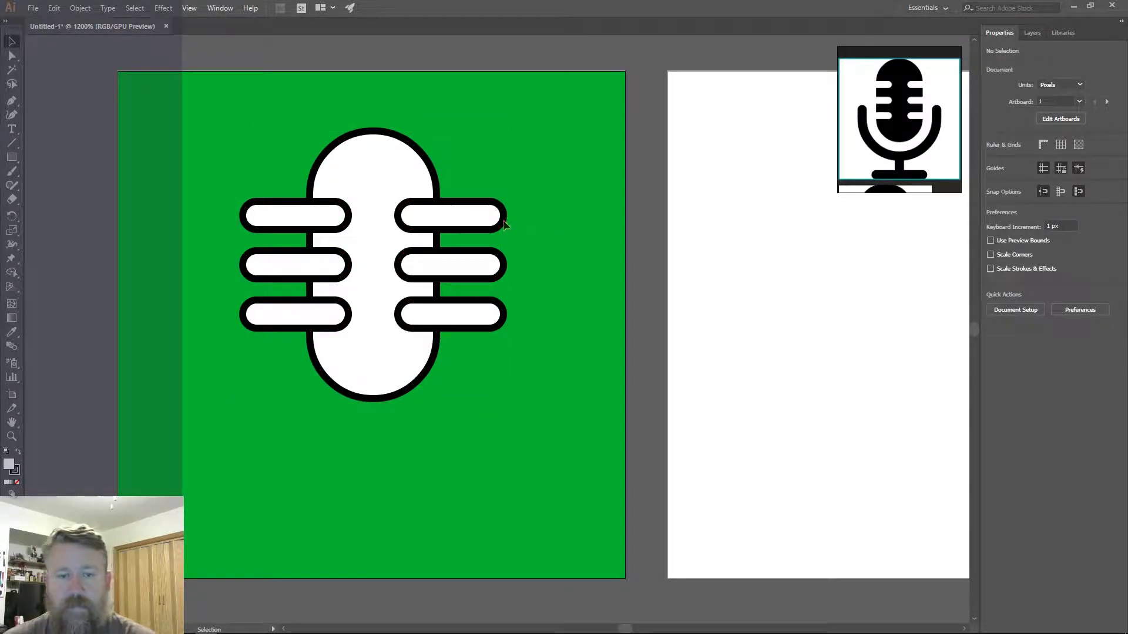
- Subtract the pill group from the capsule with Minus Front to cut slots into both sides
click(378, 167)
shift+click(486, 216)
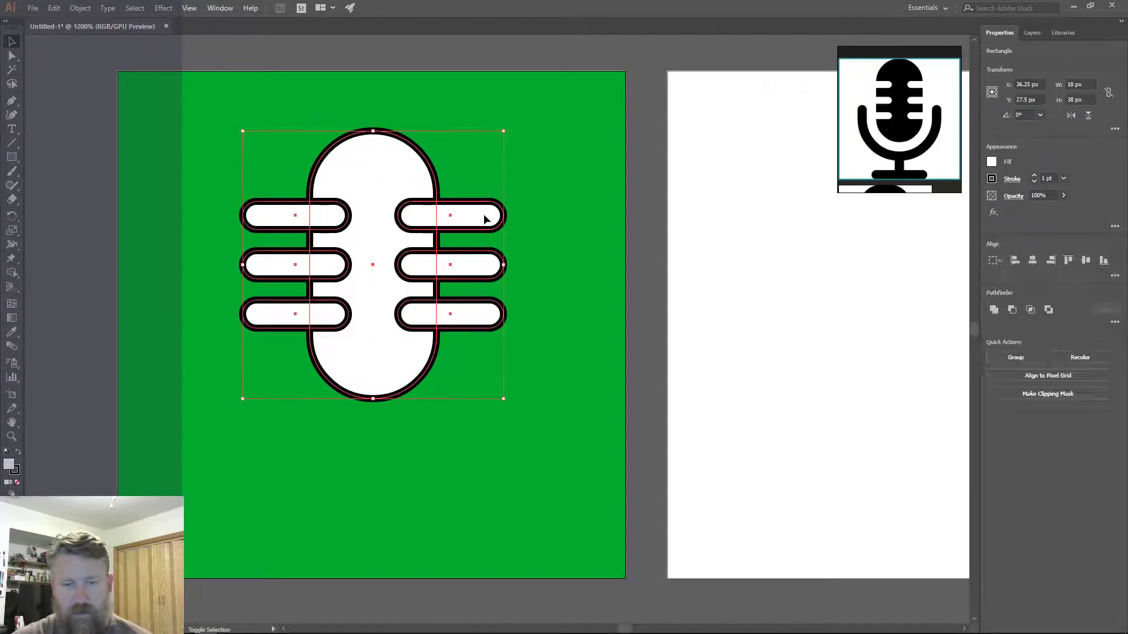
click(1011, 308)
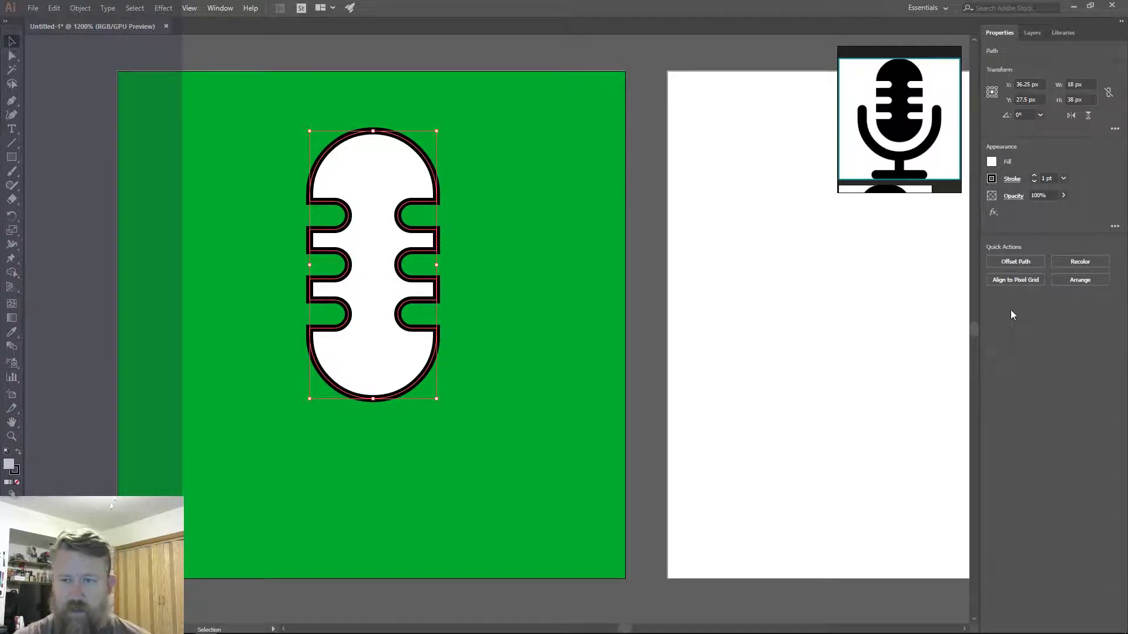
- Remove the slotted microphone body's stroke
click(15, 470)
key(slash)
key(slash)
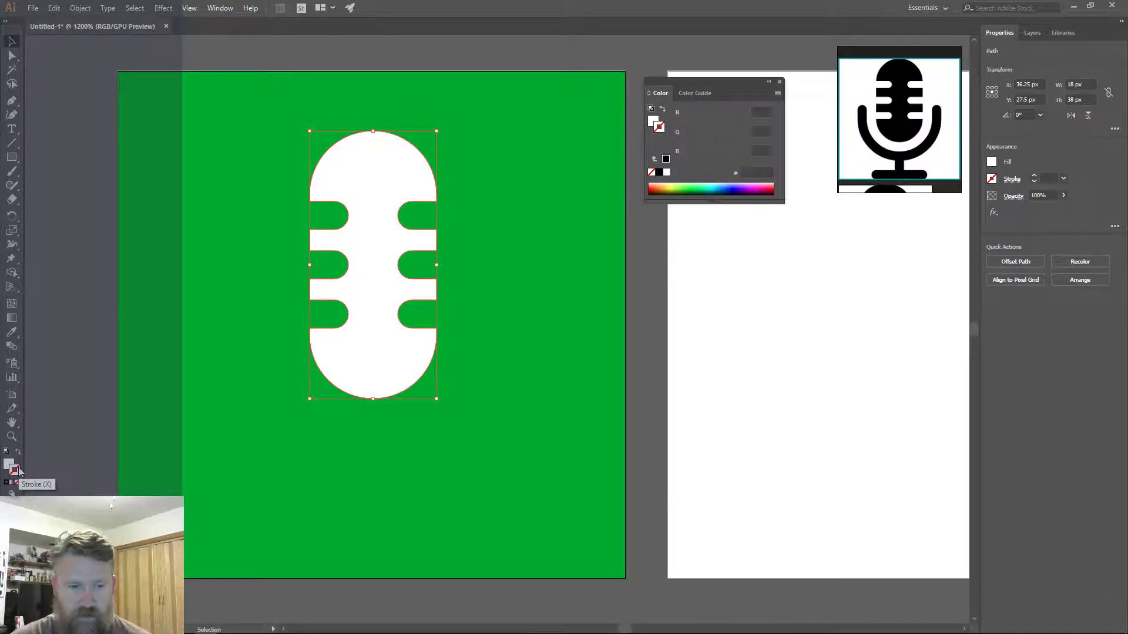
- Try several fill colours from the enlarged RGB spectrum on the microphone body, from dark tones to bright green and black
click(8, 465)
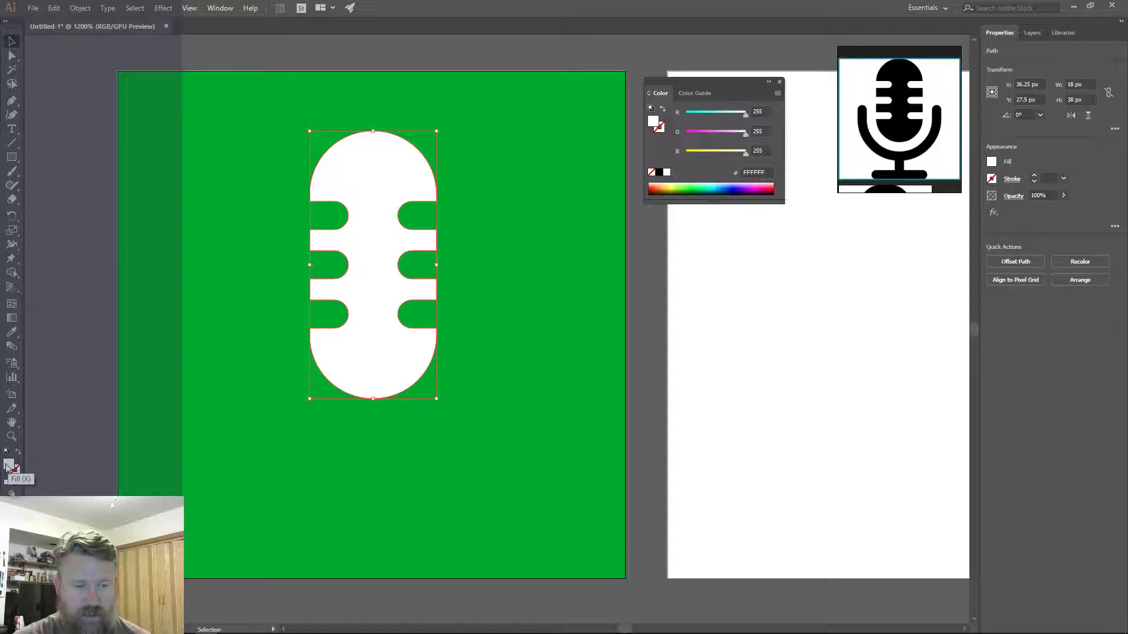
click(703, 193)
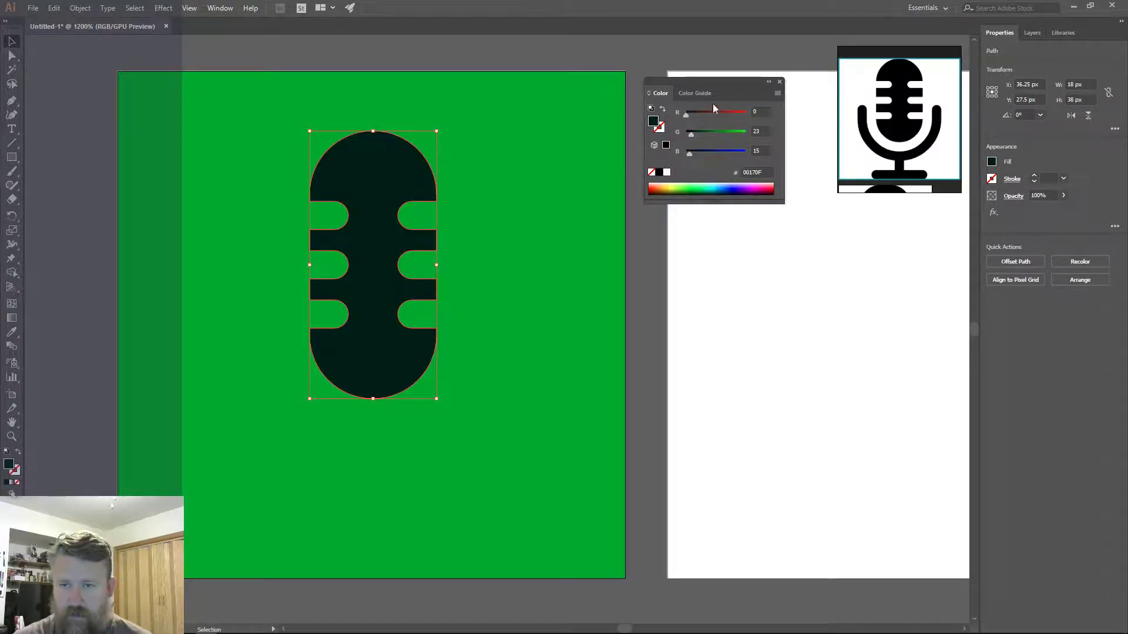
click(691, 94)
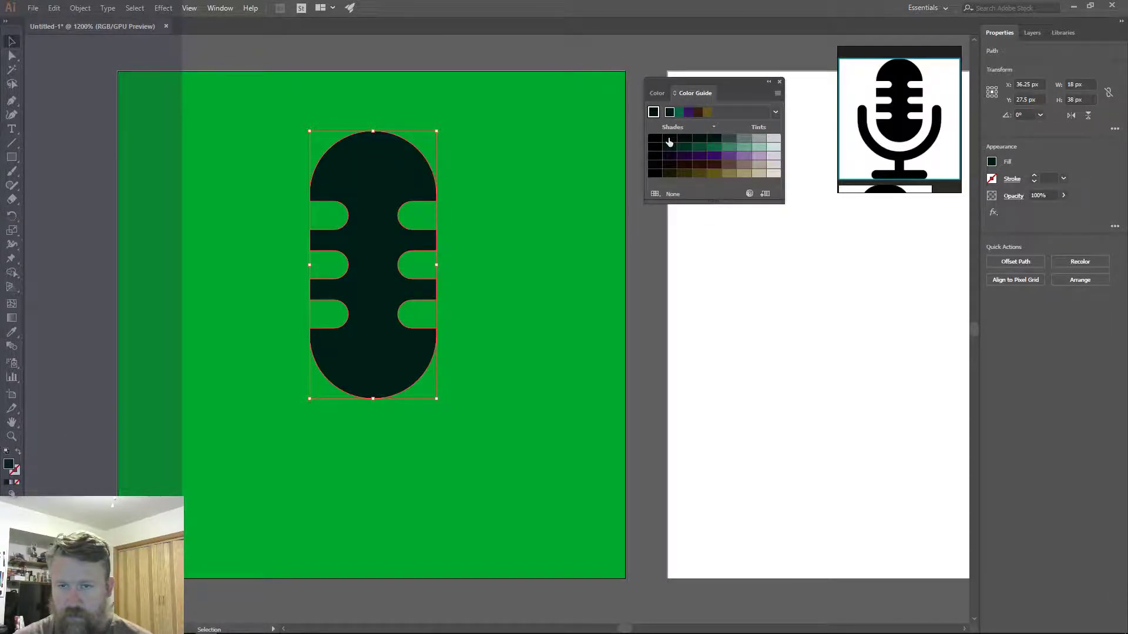
click(659, 93)
drag(710, 202, 721, 291)
click(724, 269)
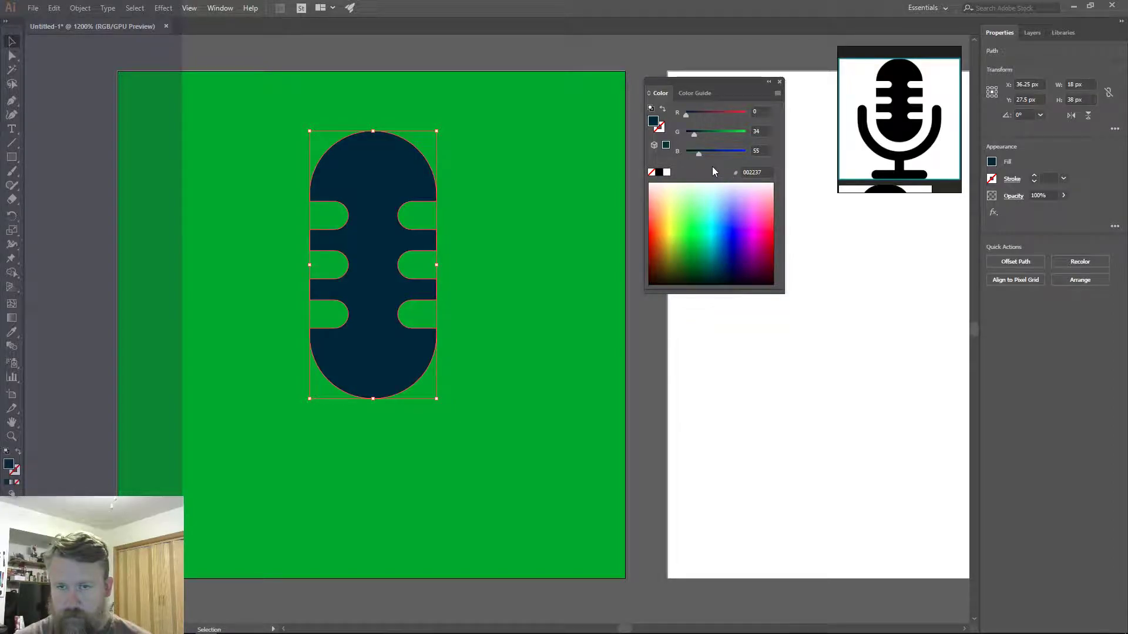
click(696, 224)
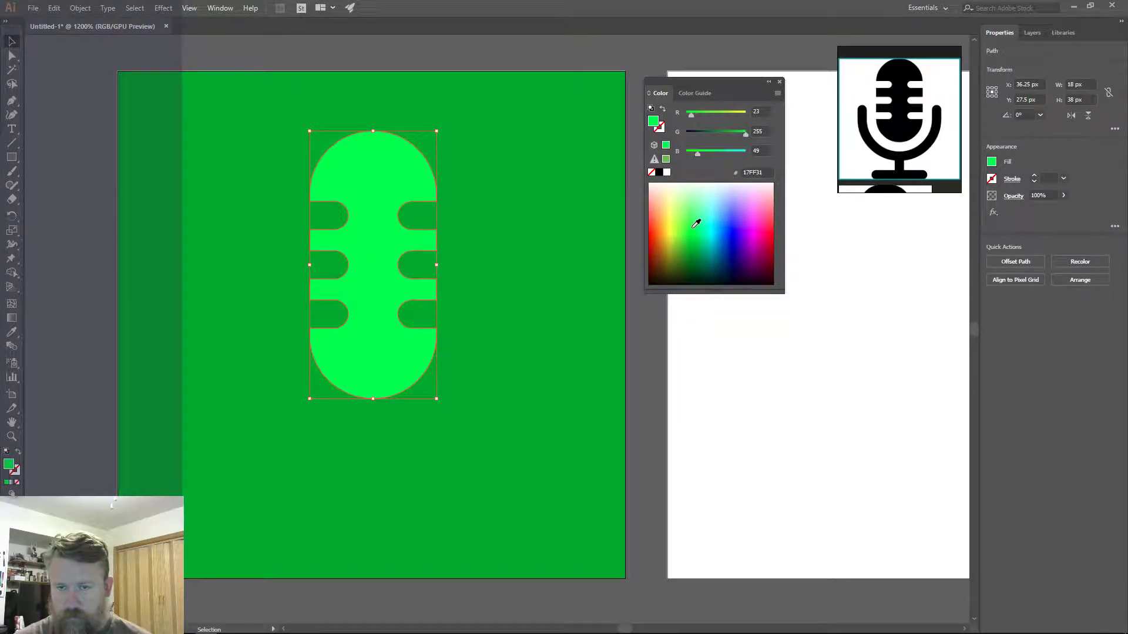
drag(700, 246, 676, 288)
click(677, 277)
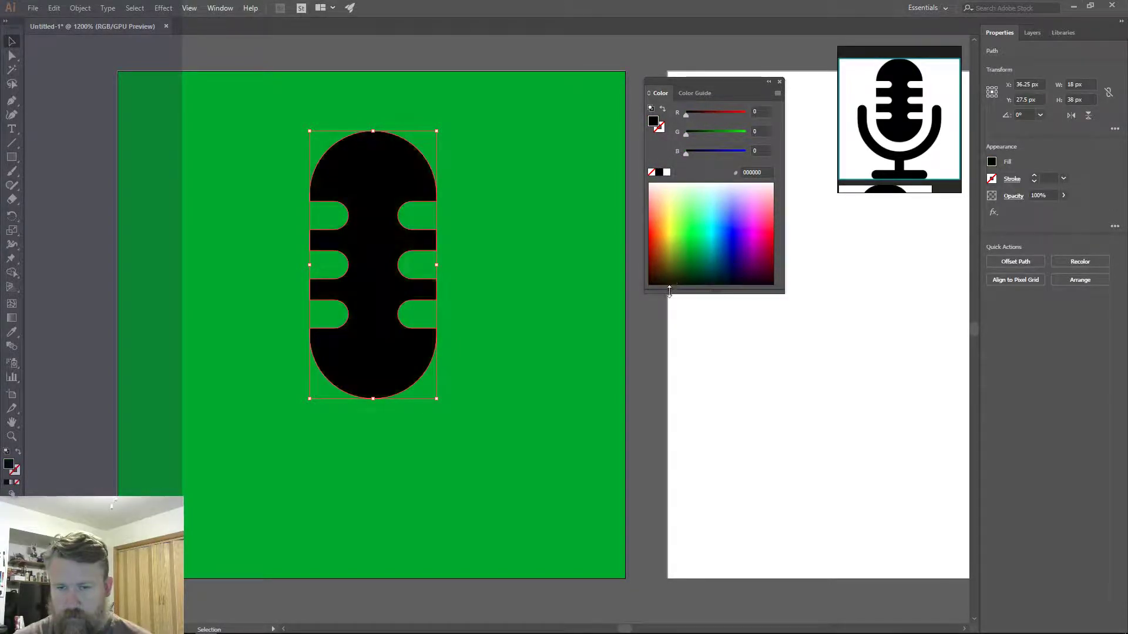
- Set the microphone body's fill to hex 333333 and reselect the body
click(758, 172)
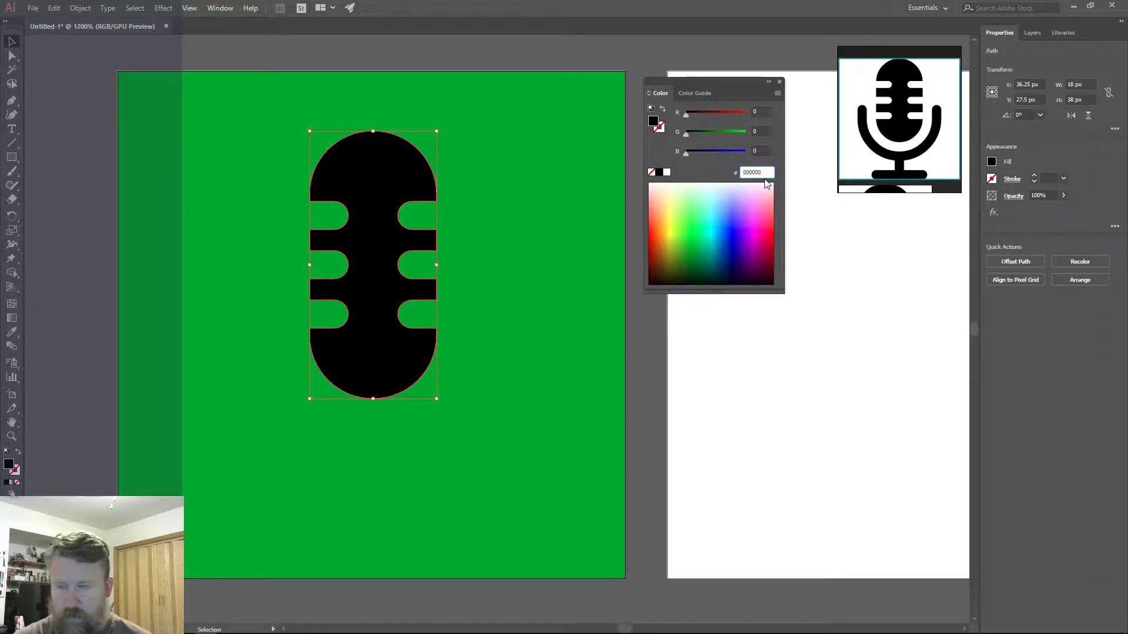
text(333)
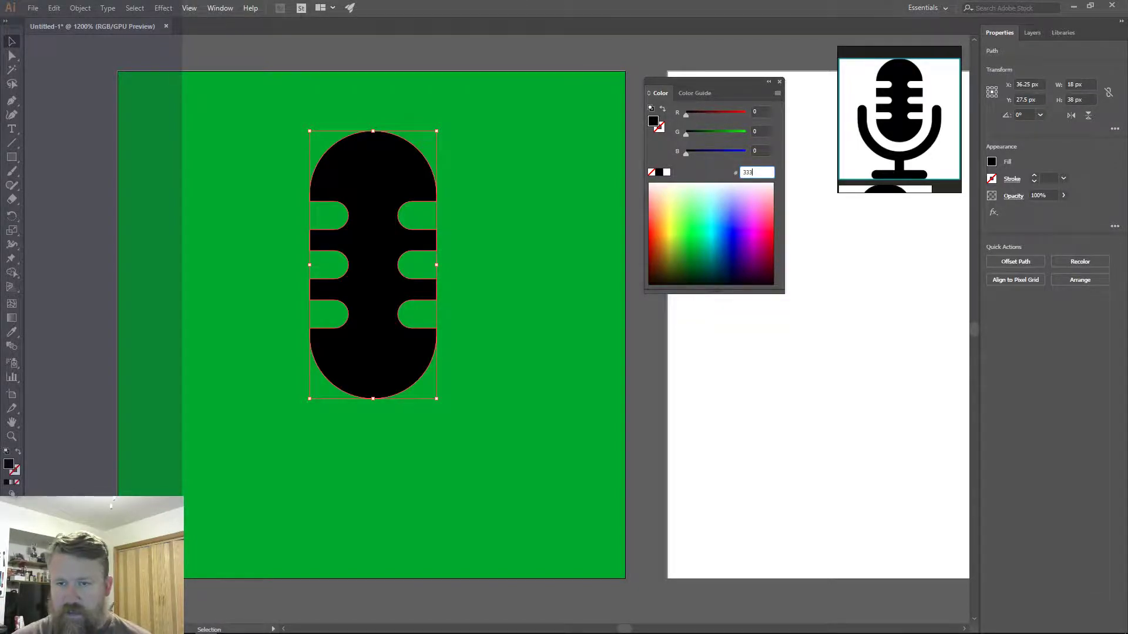
key(Return)
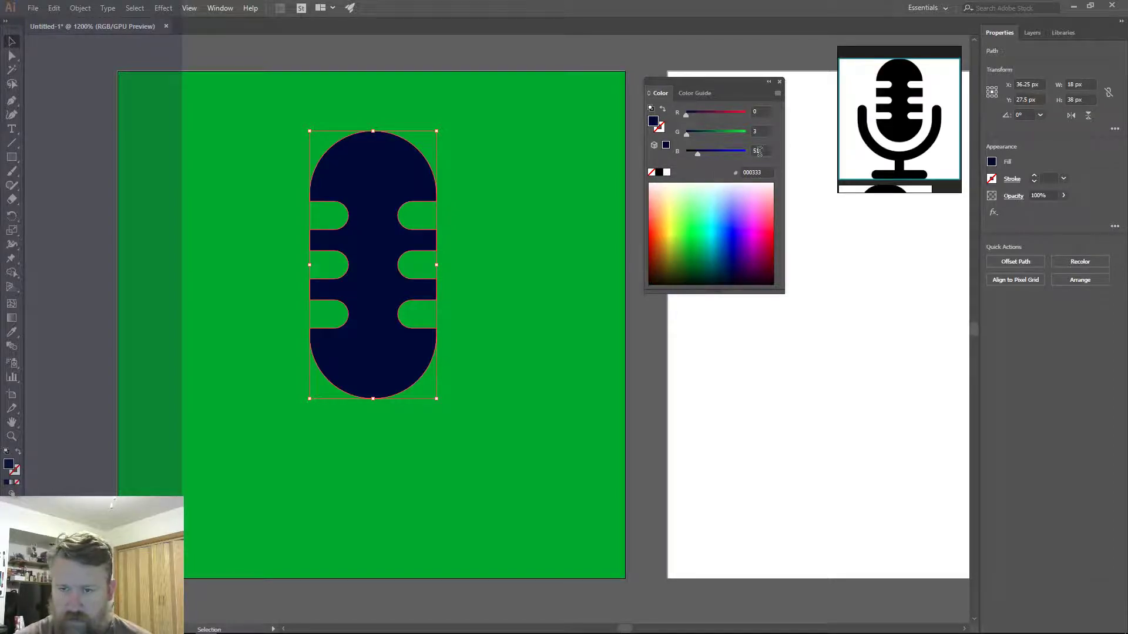
click(757, 172)
text(333333)
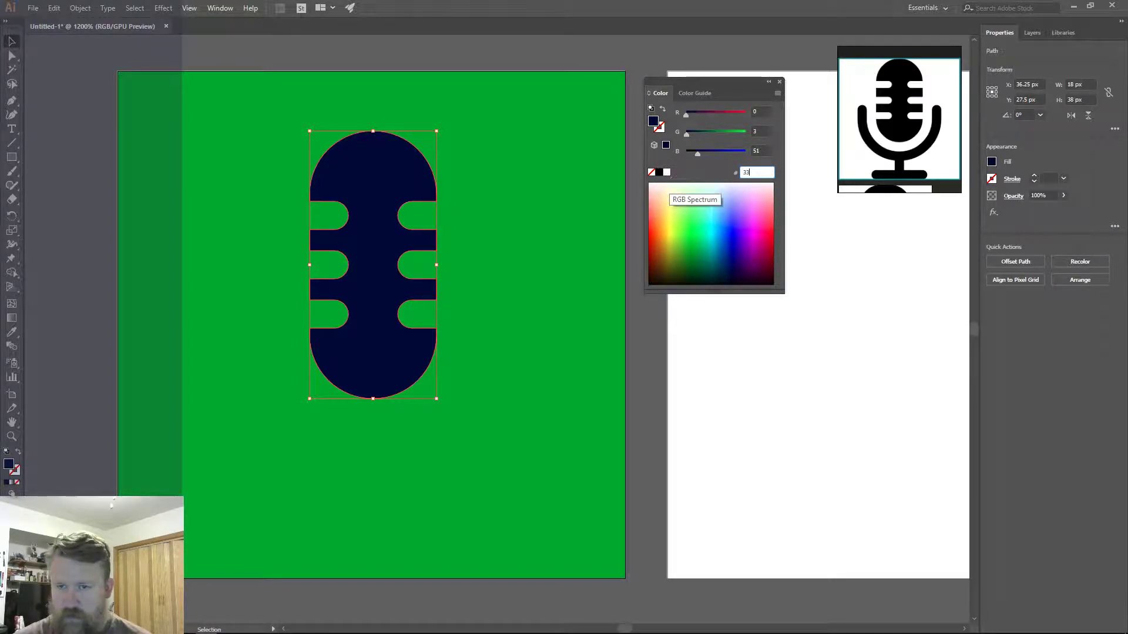
key(Return)
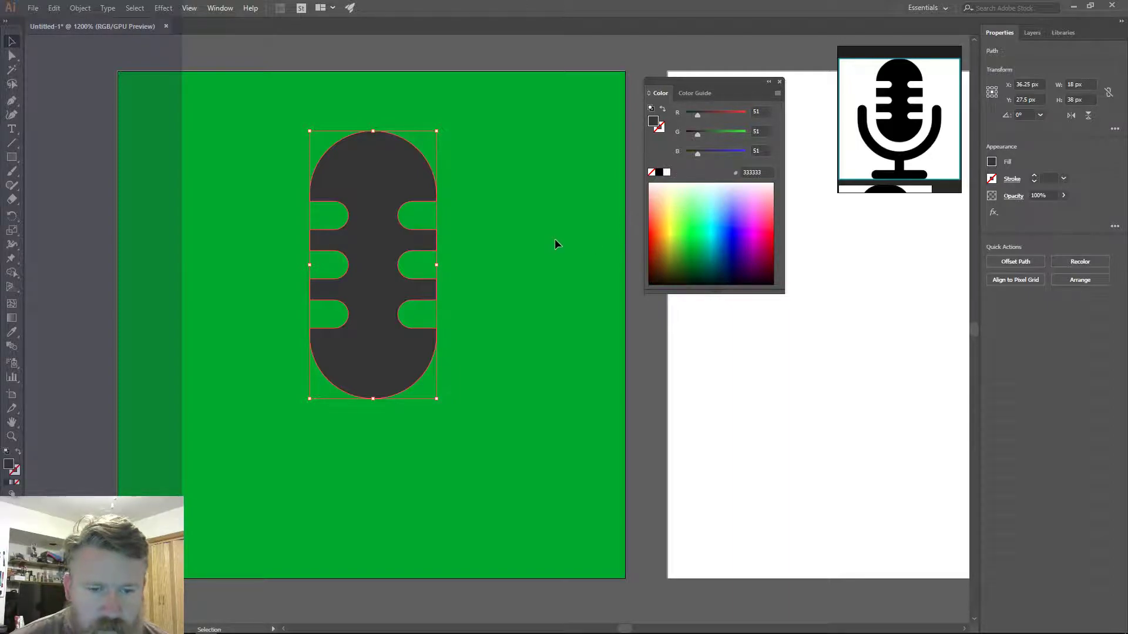
click(400, 60)
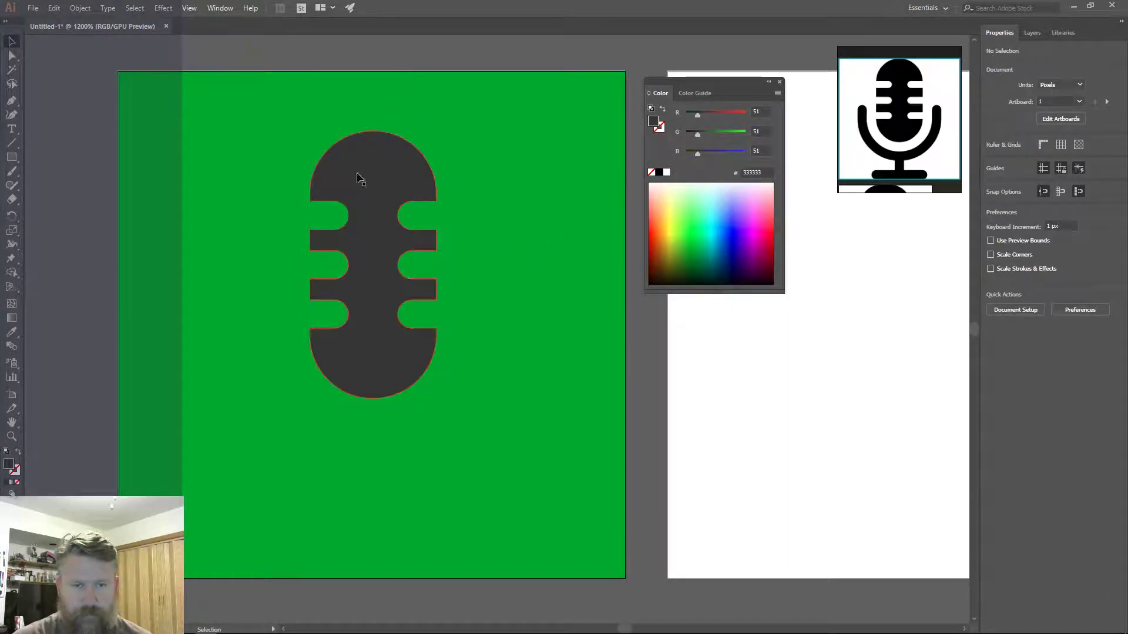
click(370, 185)
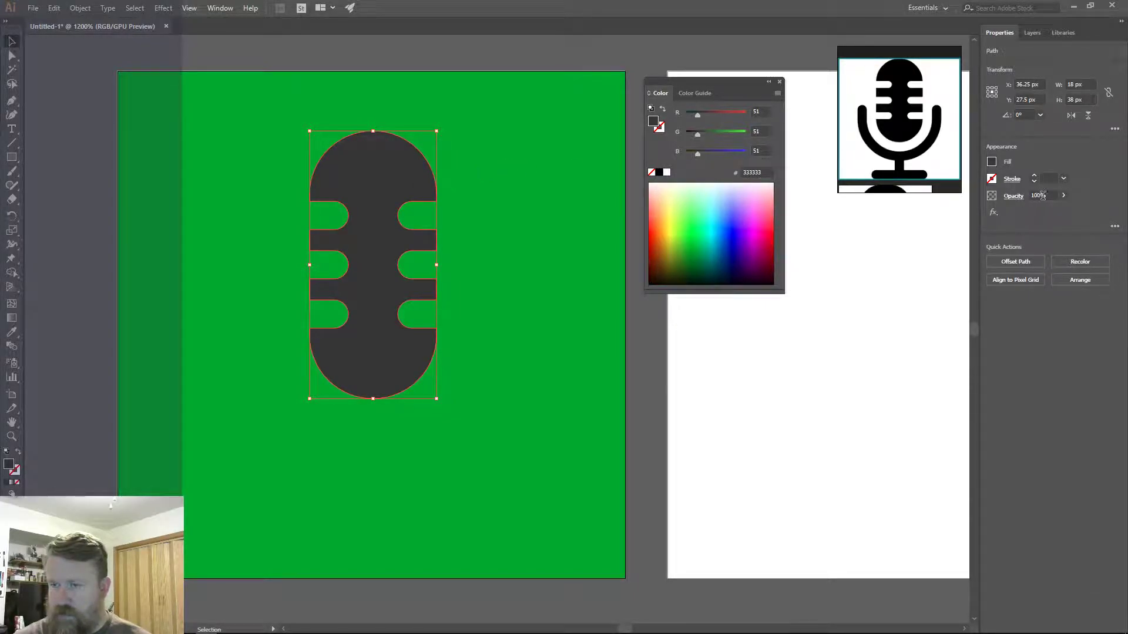
- Move the microphone body to X 36 px, Y 27 px and try hex 000333 as its fill
mouse_move(407, 179)
mouse_down()
mouse_move(369, 203)
mouse_move(405, 176)
mouse_up()
click(758, 172)
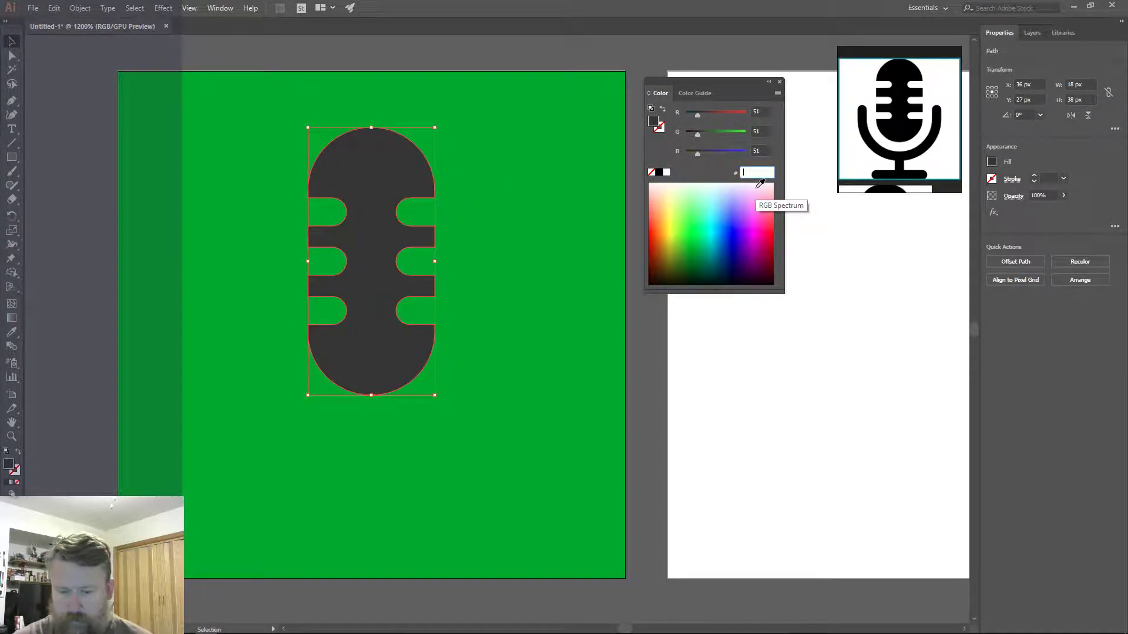
key(BackSpace)
key(BackSpace)
key(BackSpace)
key(Return)
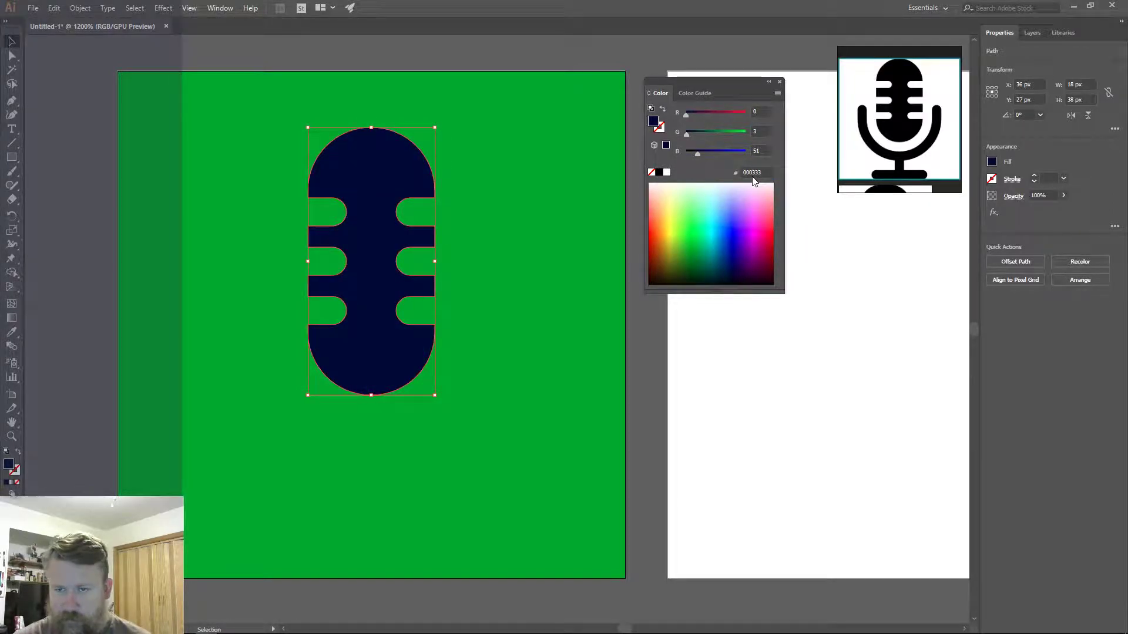
- Set the microphone body's fill to hex 333333, deselect it and close the Color panel
click(752, 172)
key(BackSpace)
key(BackSpace)
key(BackSpace)
key(Return)
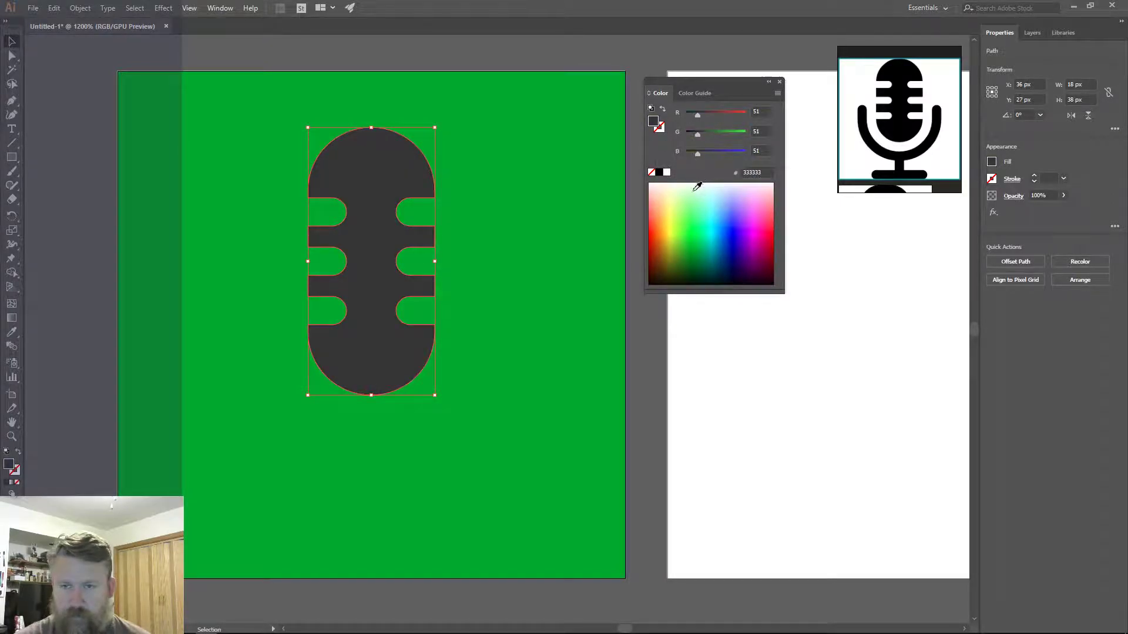
click(541, 57)
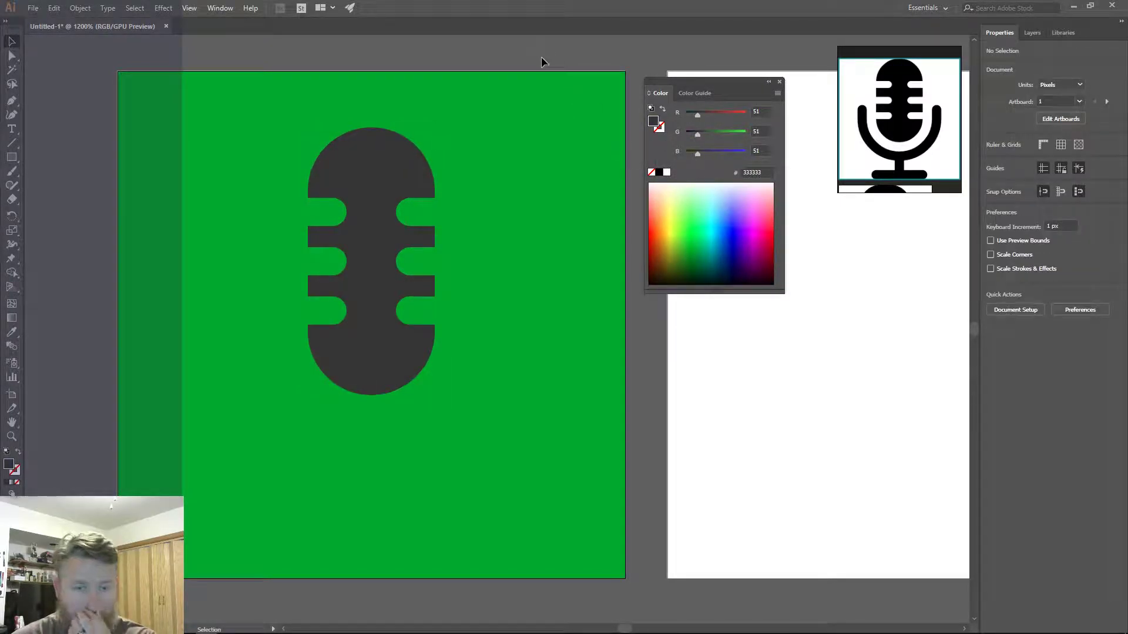
click(779, 81)
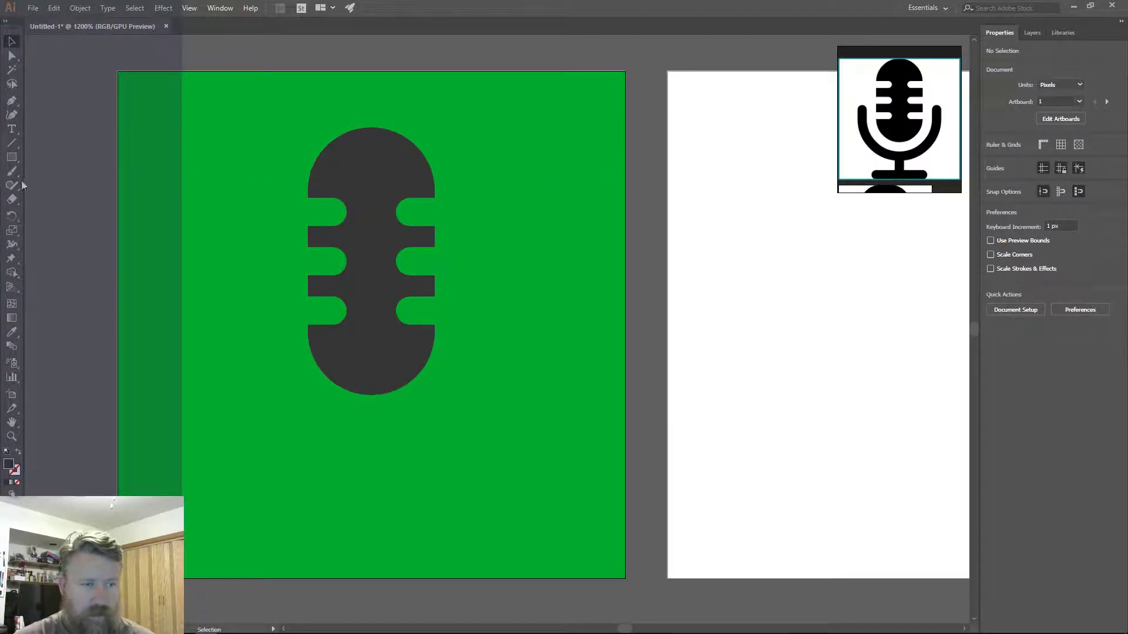
- Draw a circle about 24 px across over the body's lower half and align both shapes on their horizontal centres
drag(11, 158, 59, 186)
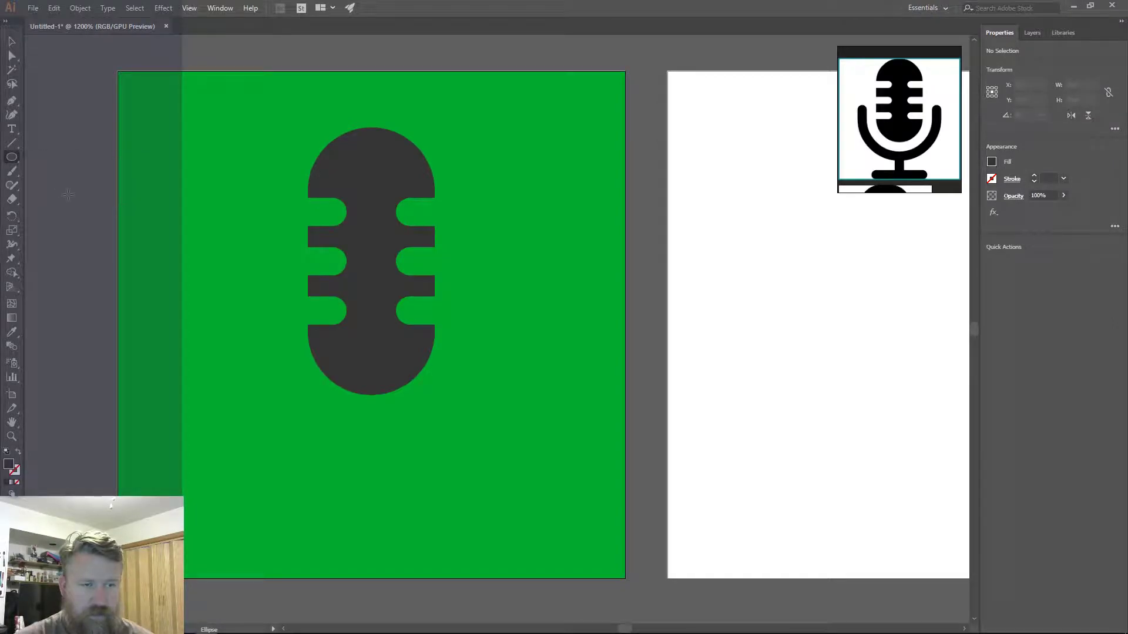
mouse_move(253, 291)
mouse_down()
mouse_move(472, 463)
mouse_move(472, 447)
mouse_move(421, 389)
mouse_up()
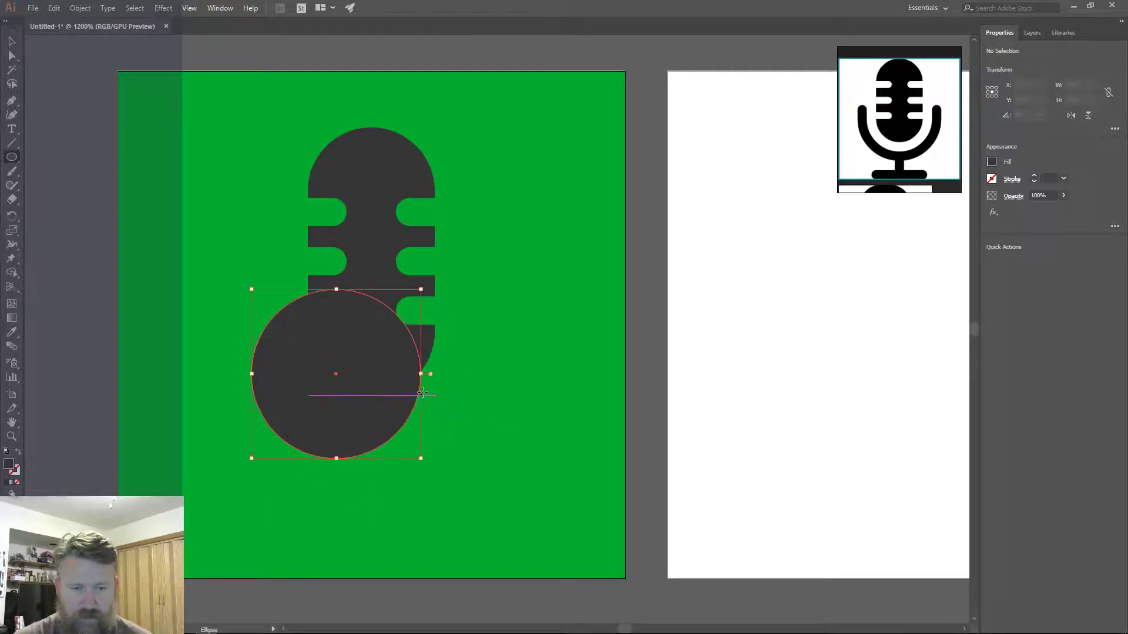
key(v)
drag(330, 374, 364, 337)
shift+click(379, 238)
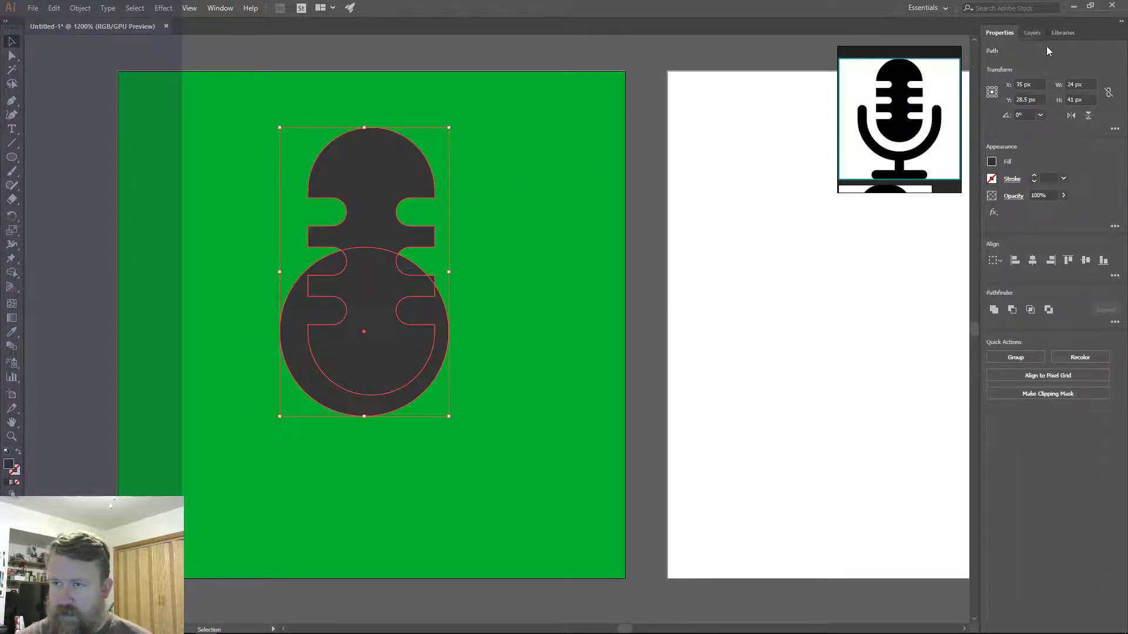
click(1033, 262)
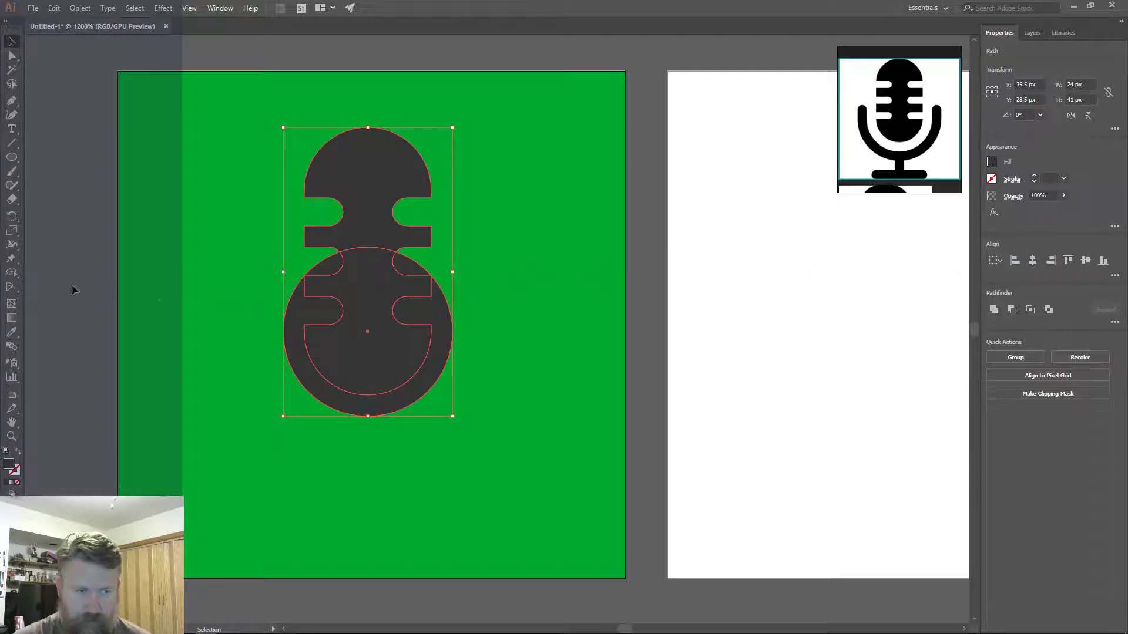
- Swap only the circle's fill and stroke to make an unfilled dark grey ring with a 3 pt stroke
click(19, 453)
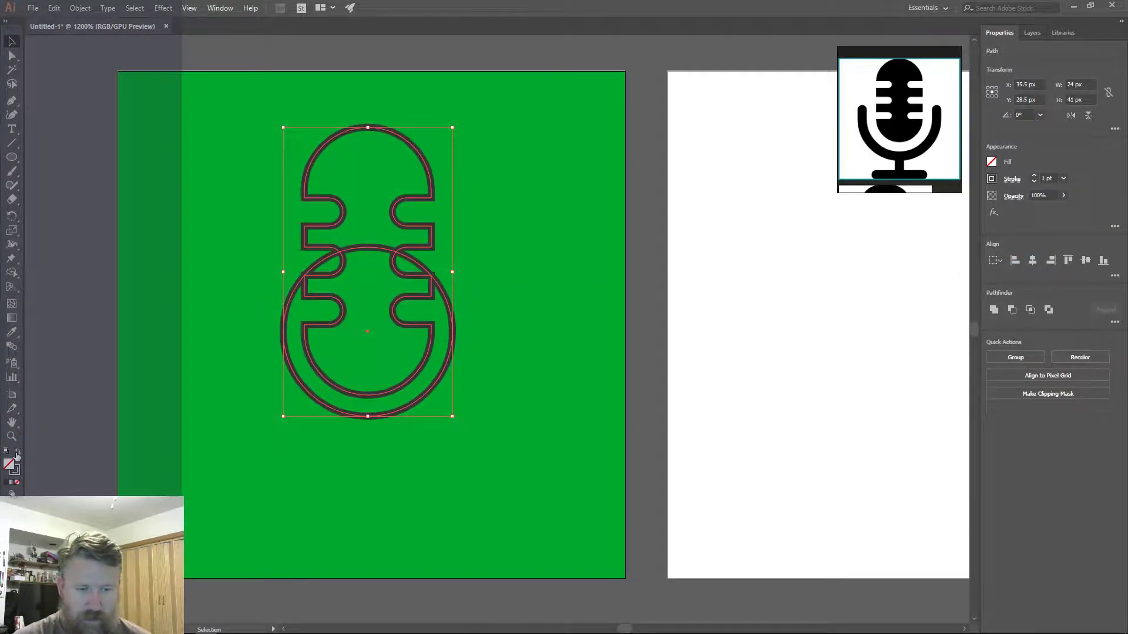
click(18, 453)
click(228, 283)
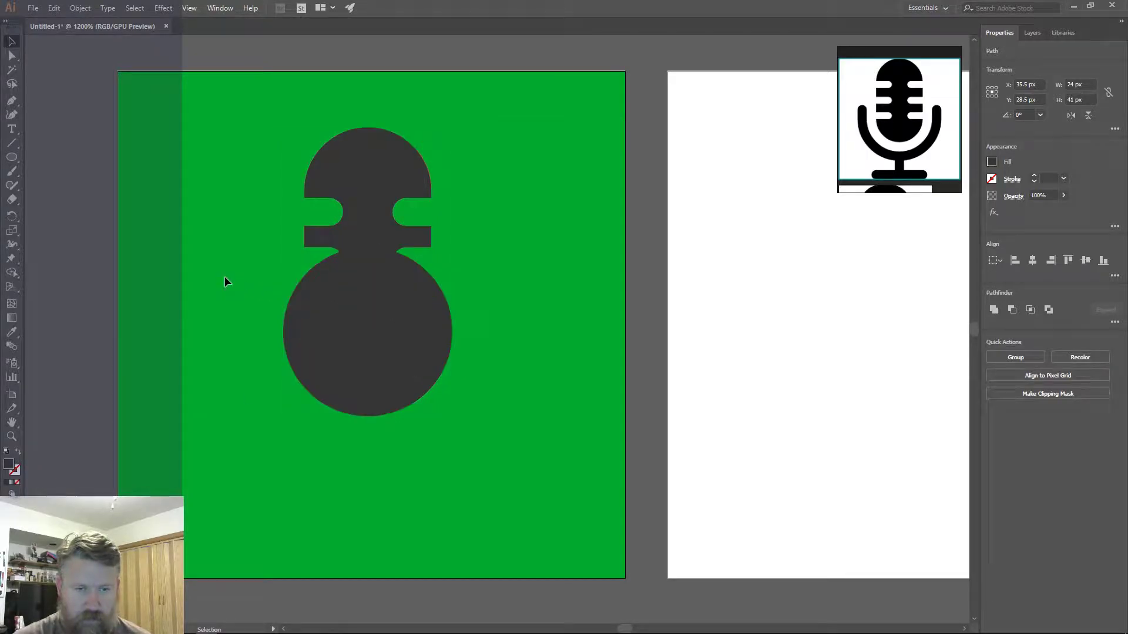
click(286, 330)
click(18, 452)
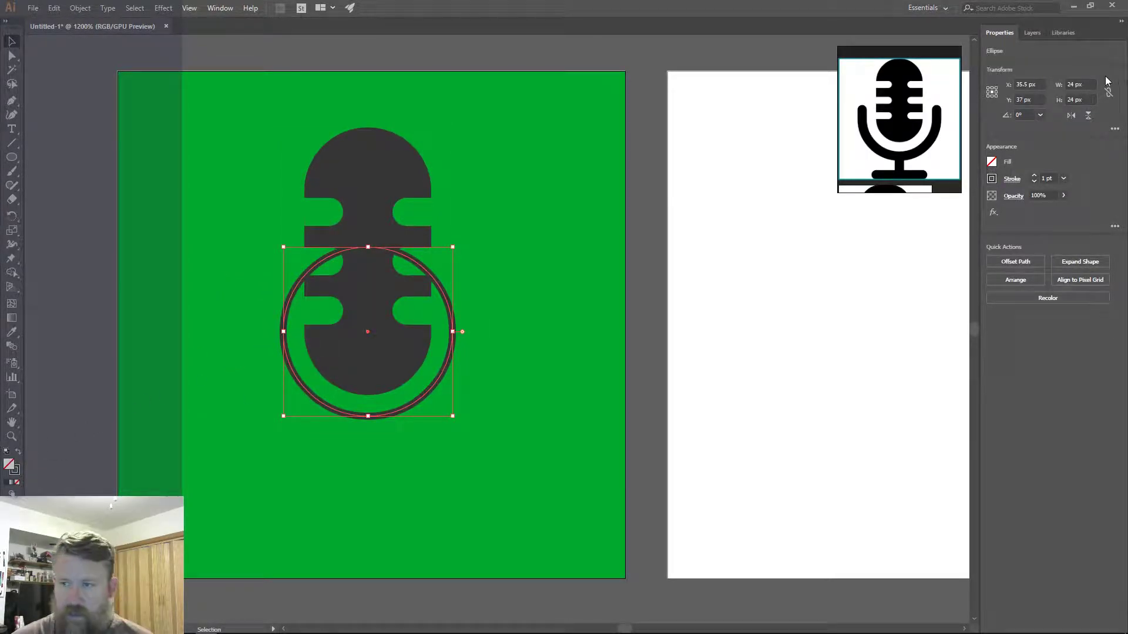
click(1035, 178)
click(1034, 177)
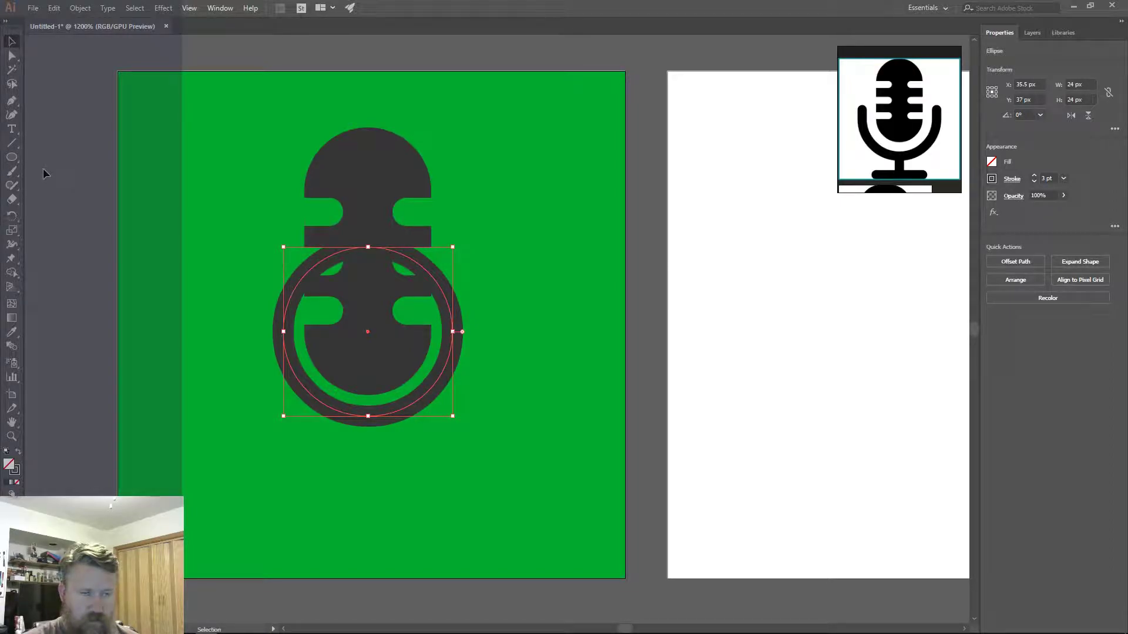
click(12, 409)
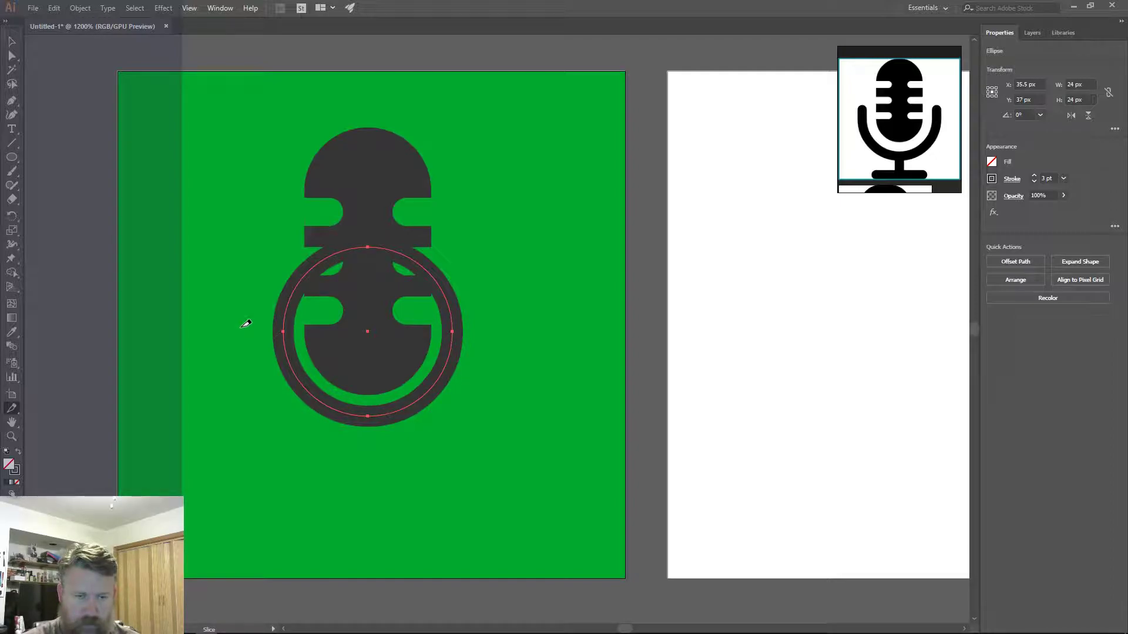
drag(239, 324, 534, 226)
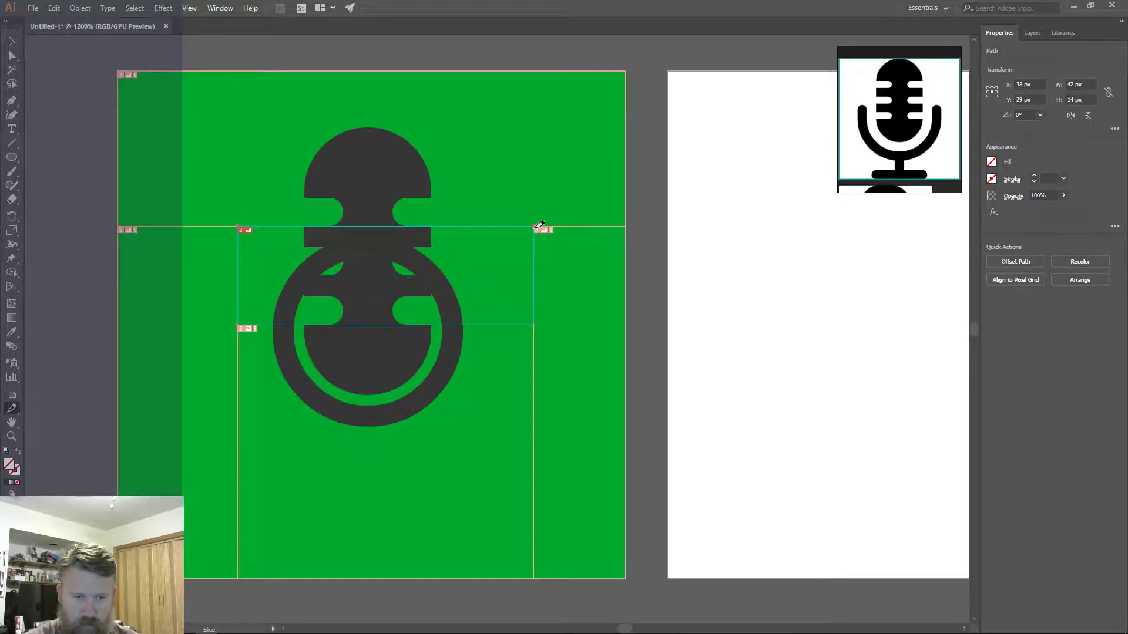
key(ctrl+z)
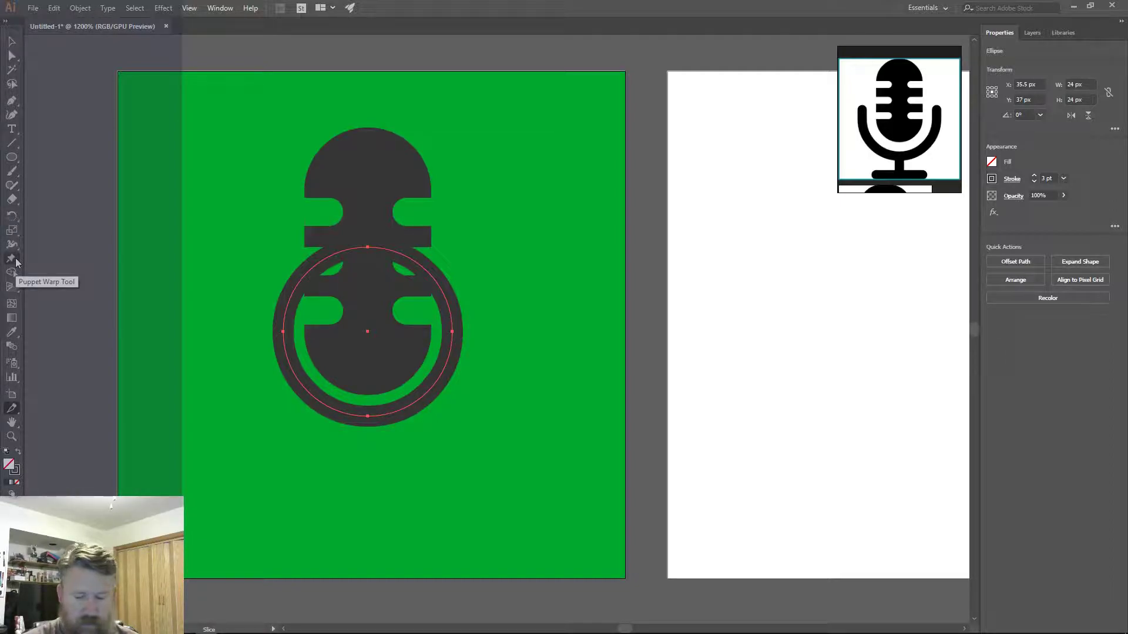
key(k)
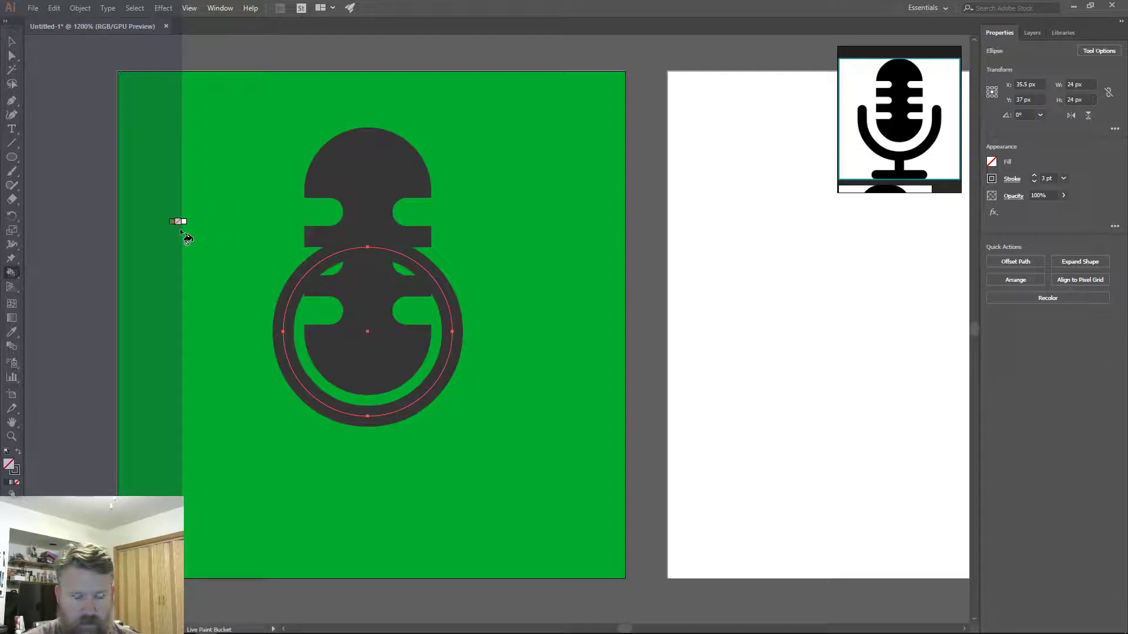
key(s)
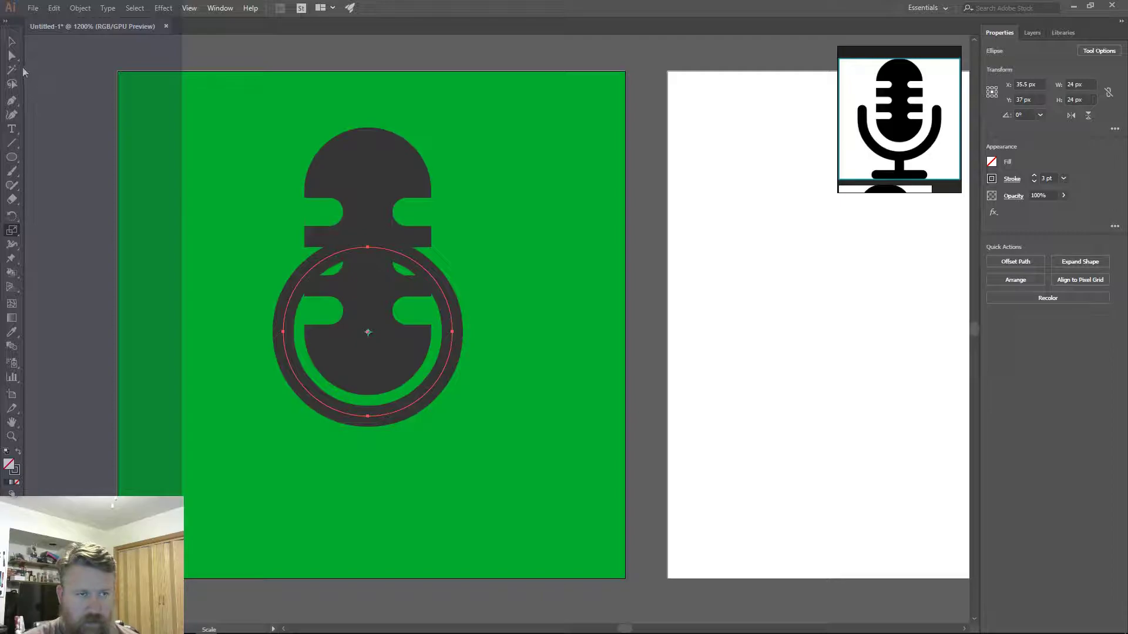
- Draw a filled rectangle about 42 by 21 px over the ring's upper half and subtract it from the ring with Minus Front
drag(11, 157, 50, 158)
drag(199, 181, 493, 330)
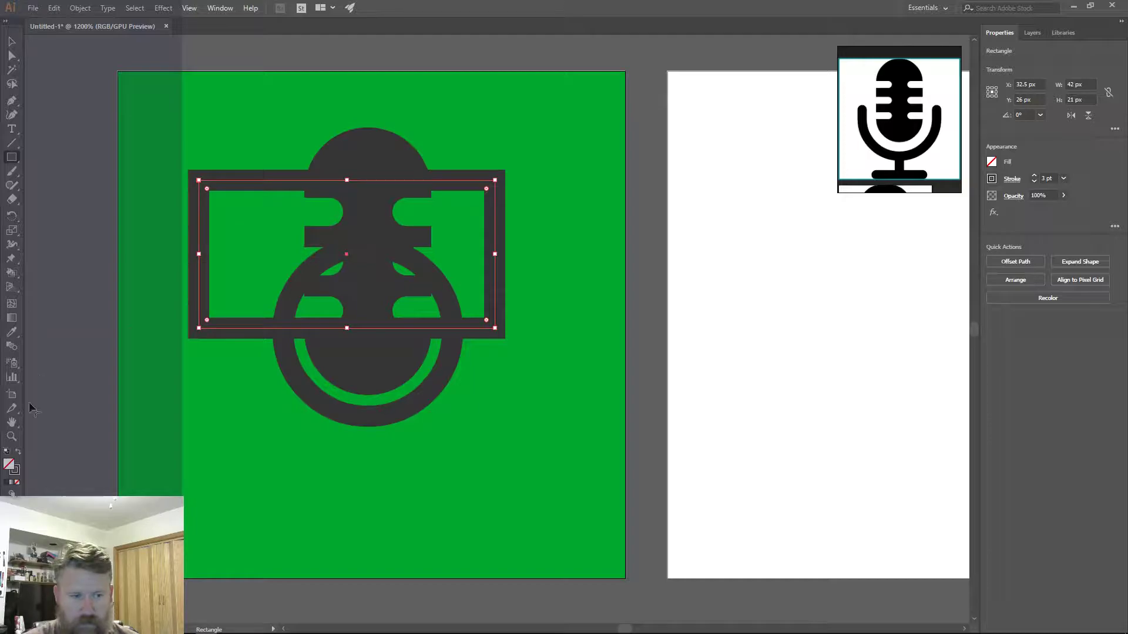
click(18, 452)
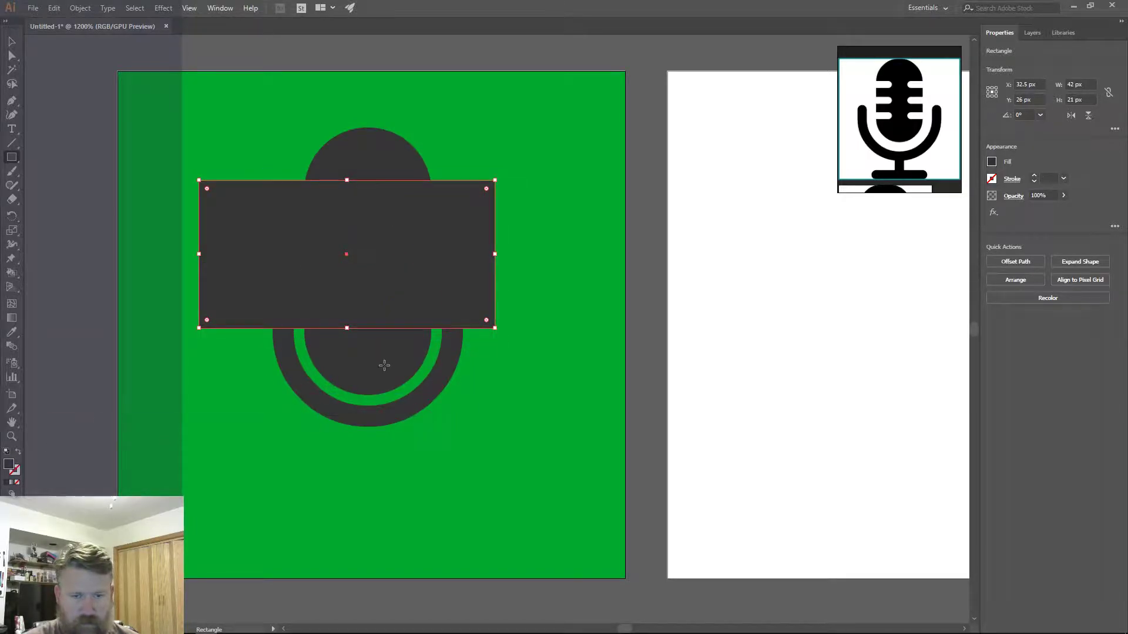
key(v)
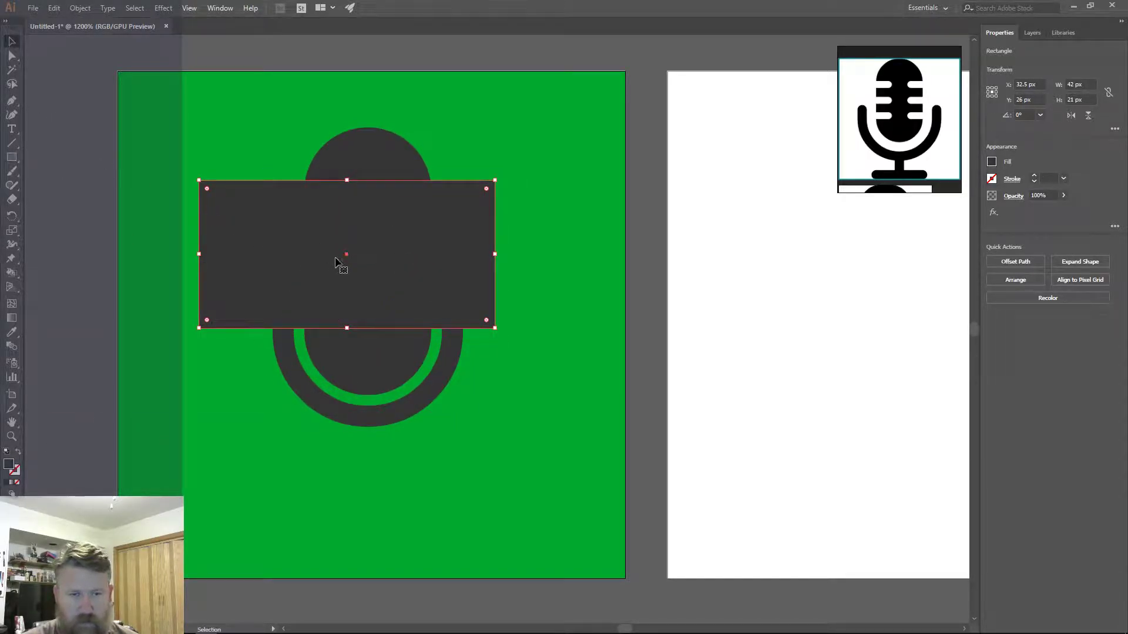
shift+click(289, 359)
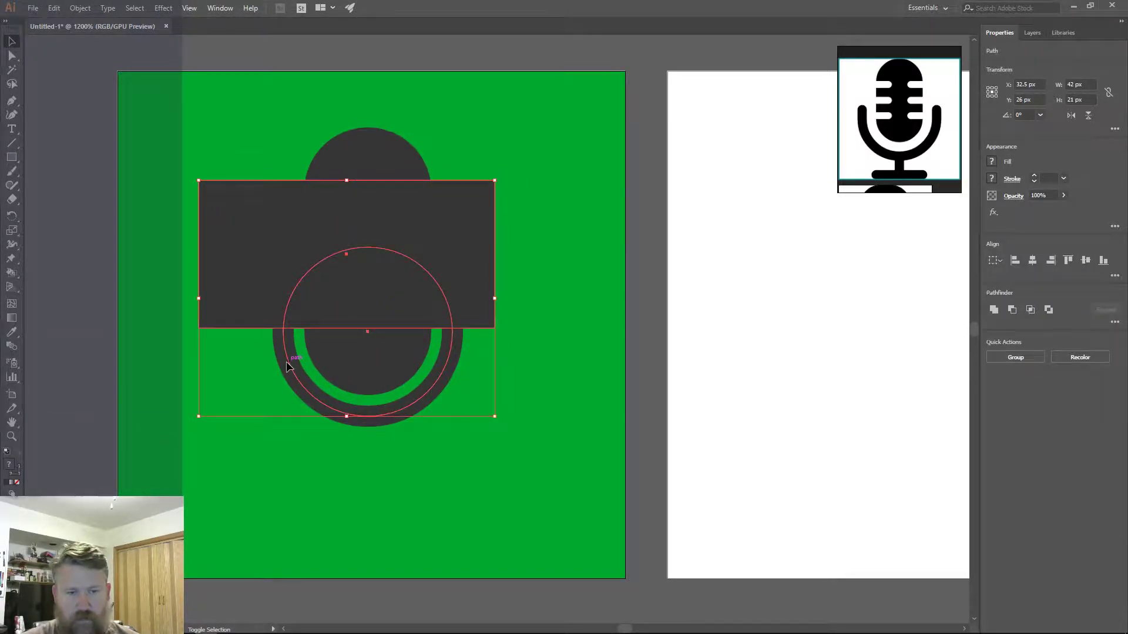
click(1013, 310)
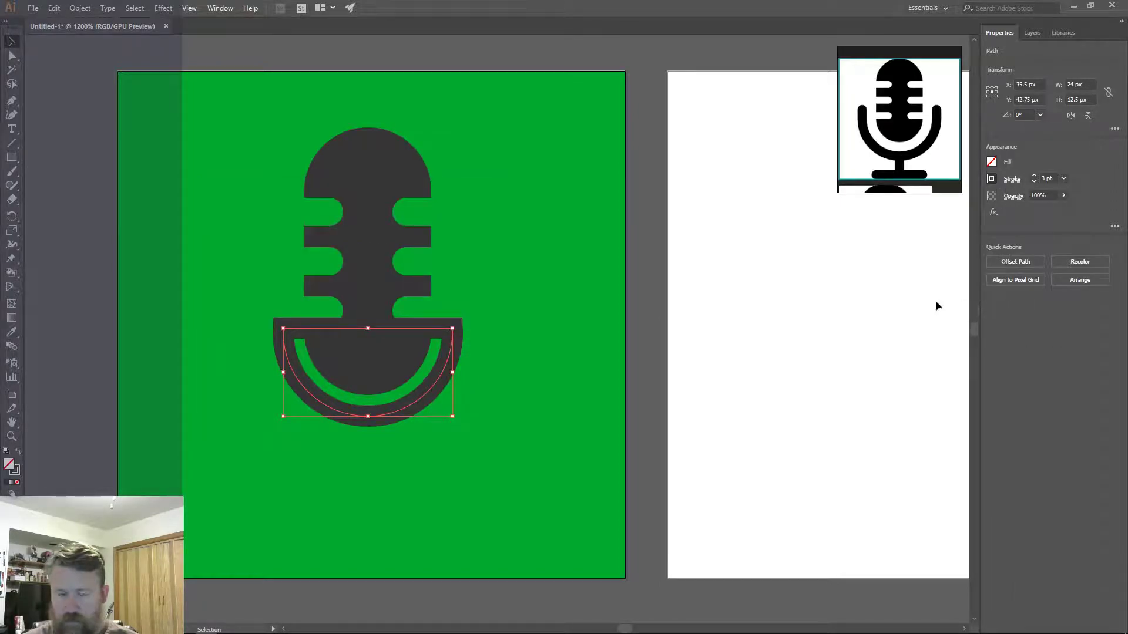
- Remove the half ring's straight top edge by deleting its two top corner anchor points, leaving an open U-shaped arc
click(12, 55)
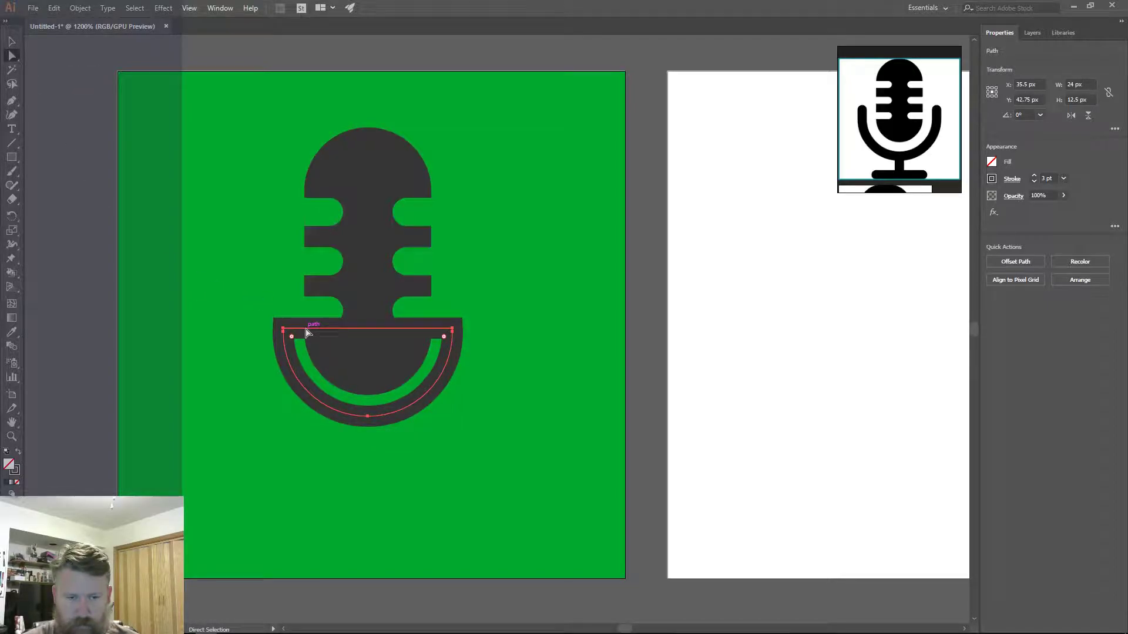
key(Delete)
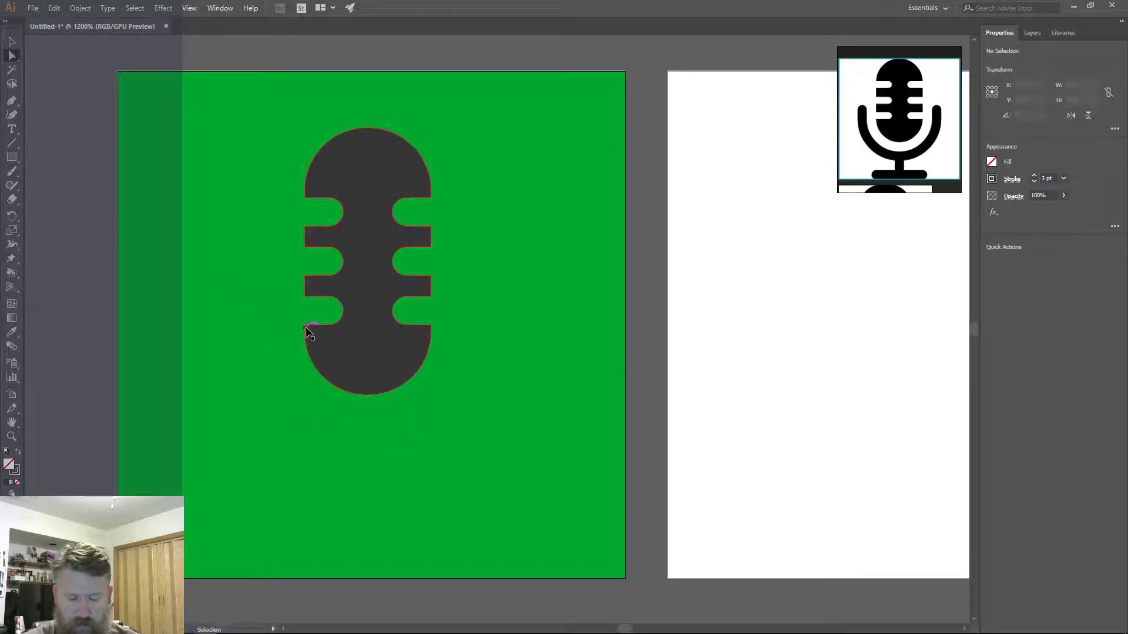
key(ctrl+z)
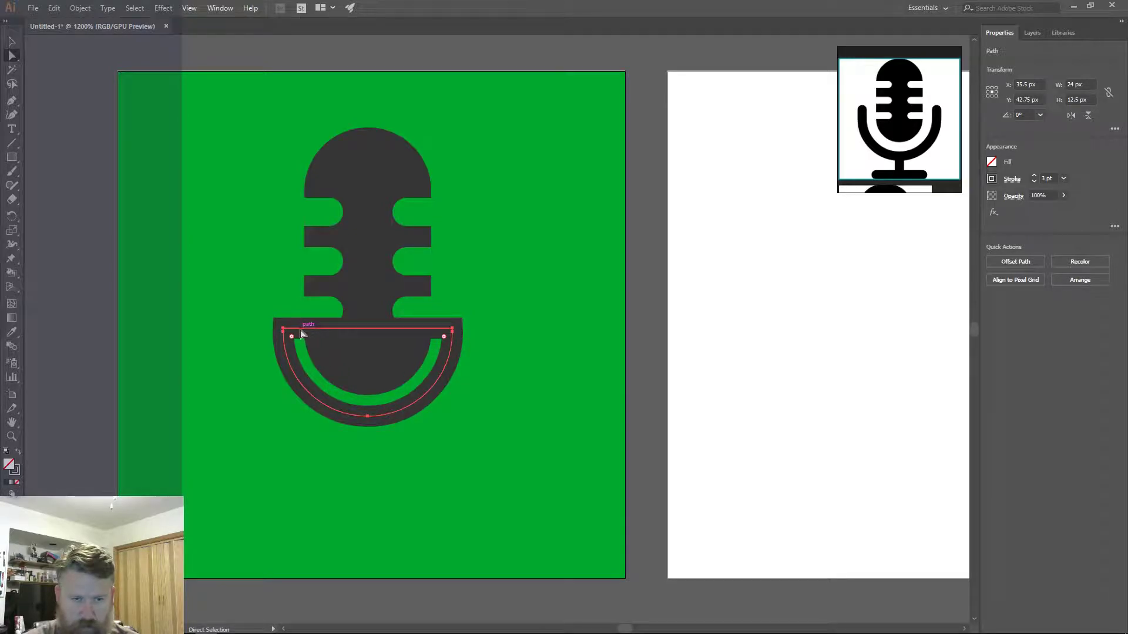
click(283, 330)
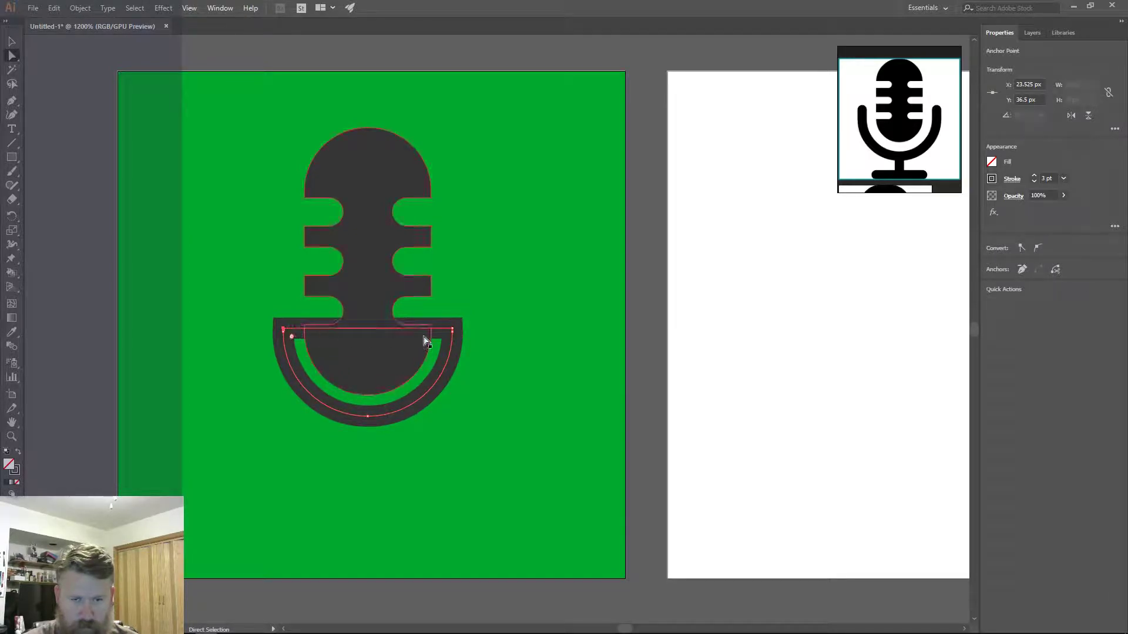
shift+click(453, 330)
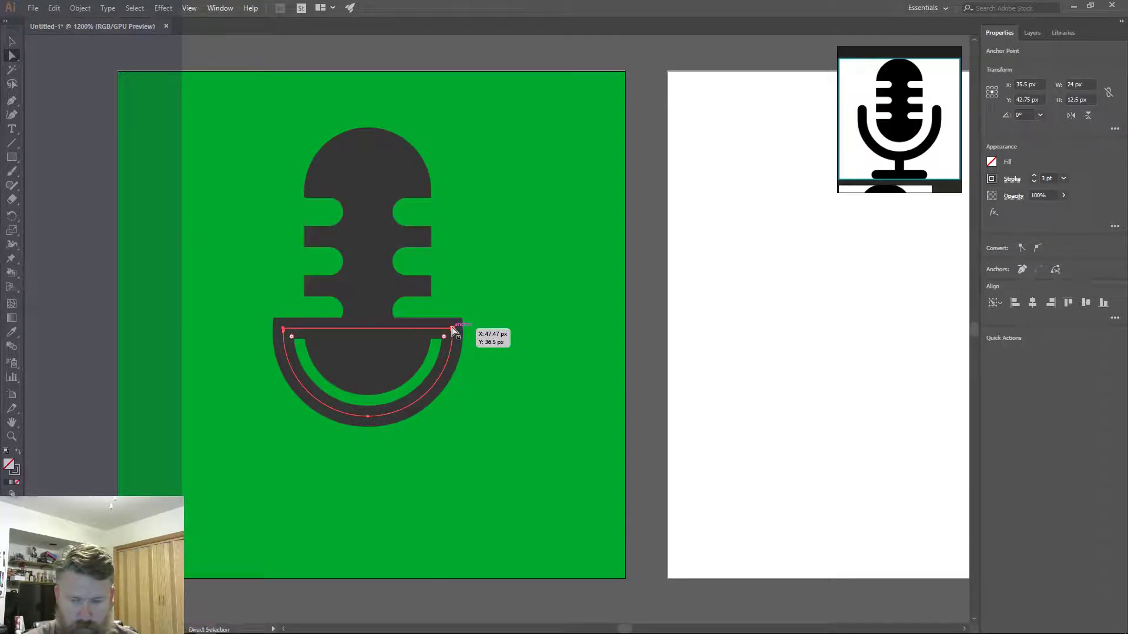
key(Delete)
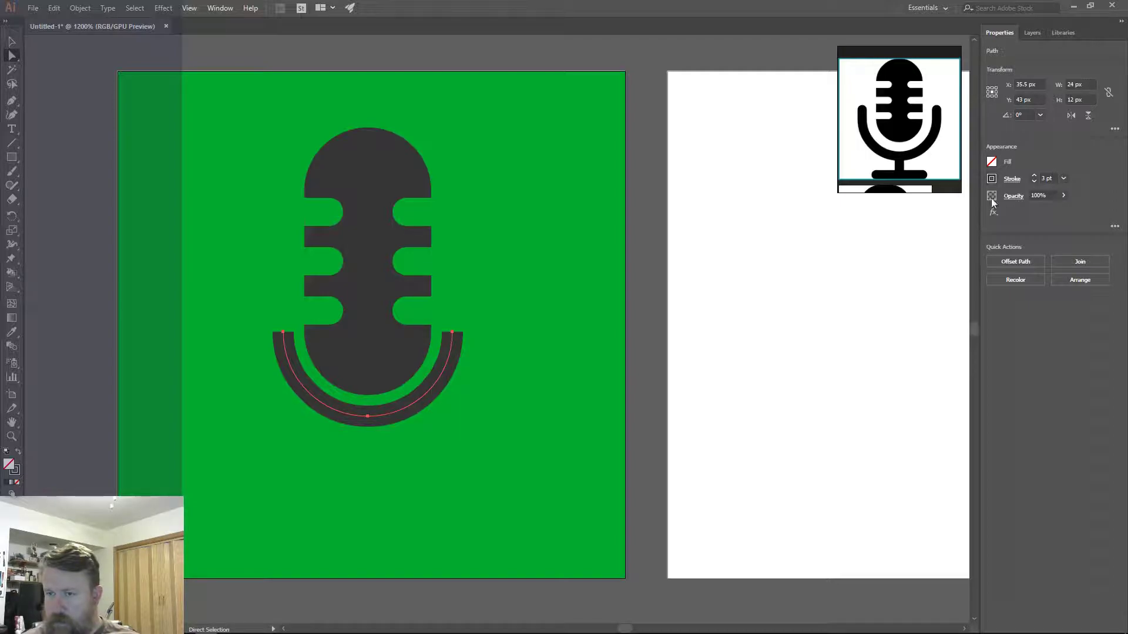
click(11, 41)
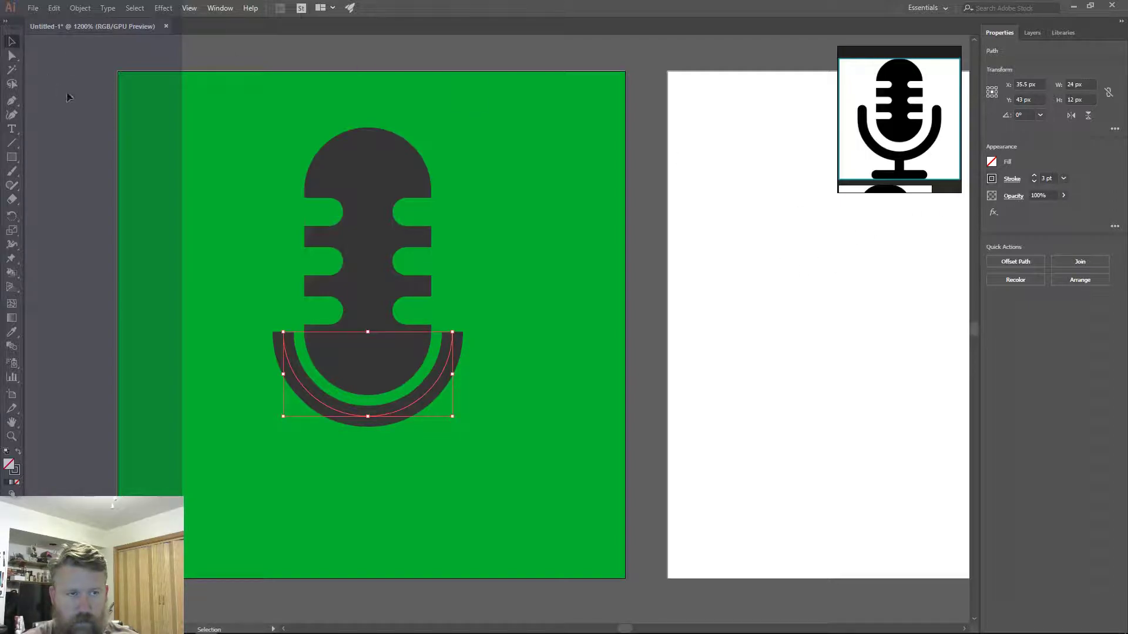
click(60, 89)
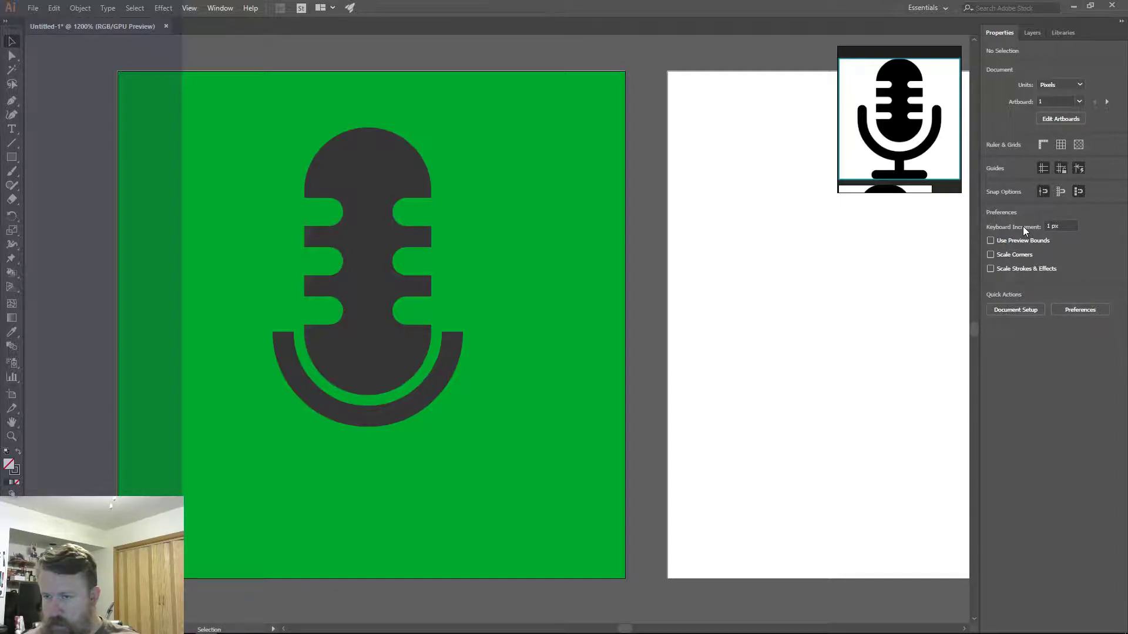
click(448, 364)
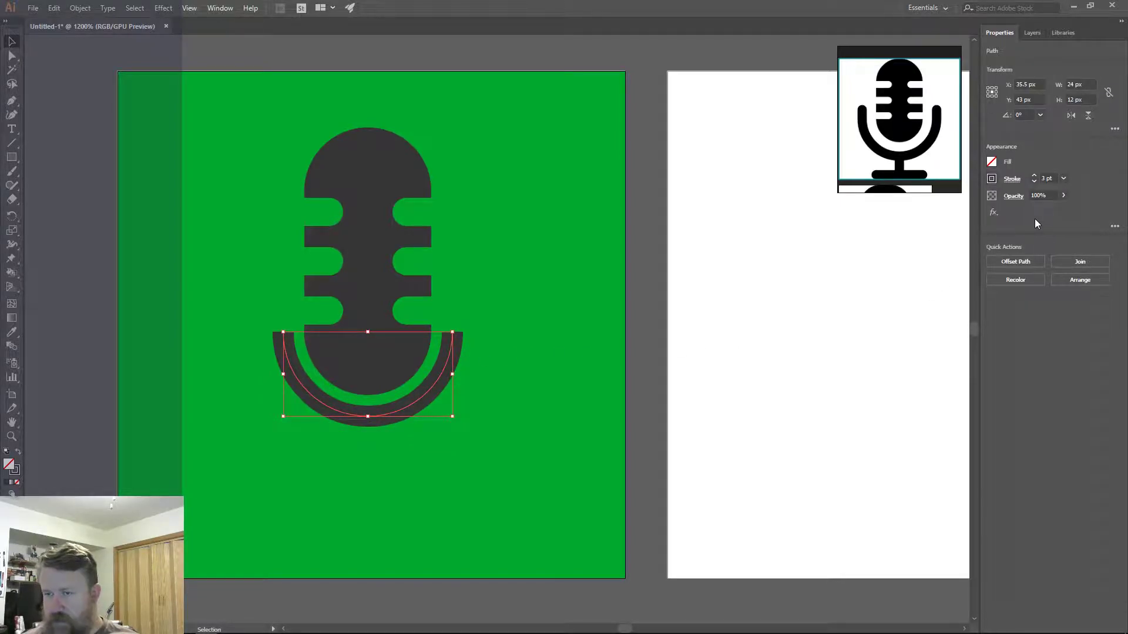
click(998, 213)
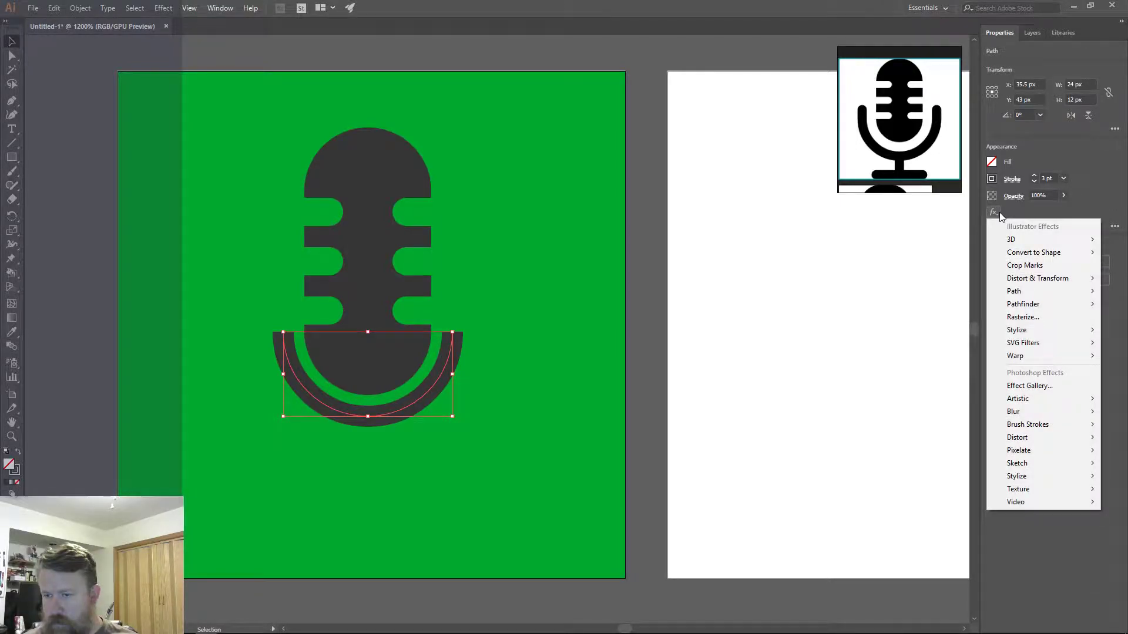
key(Escape)
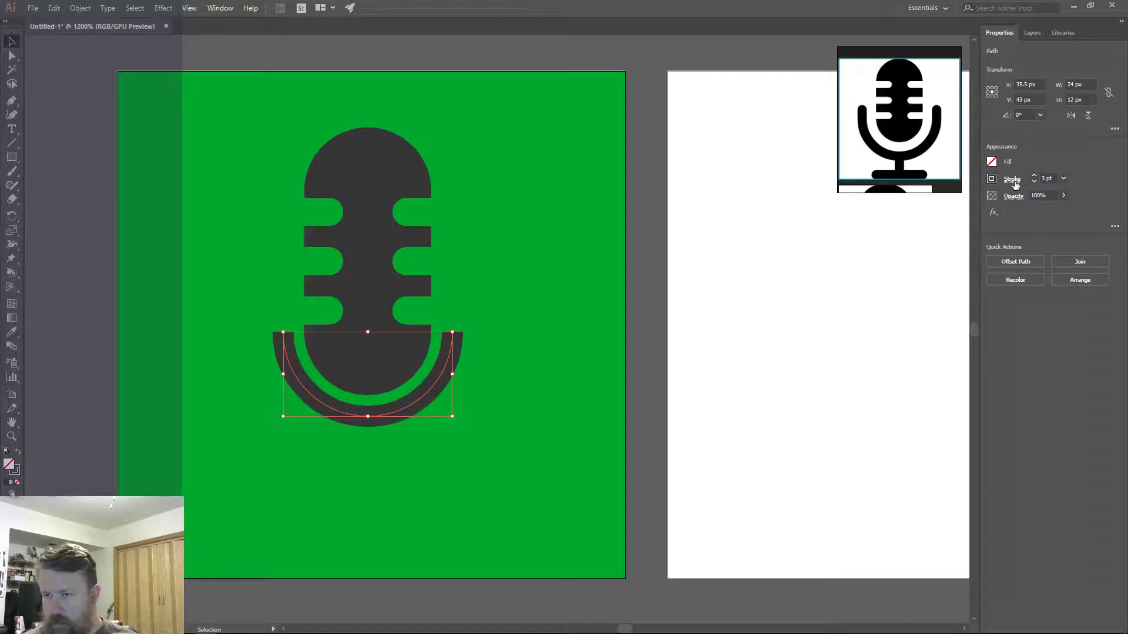
click(1064, 179)
click(1065, 179)
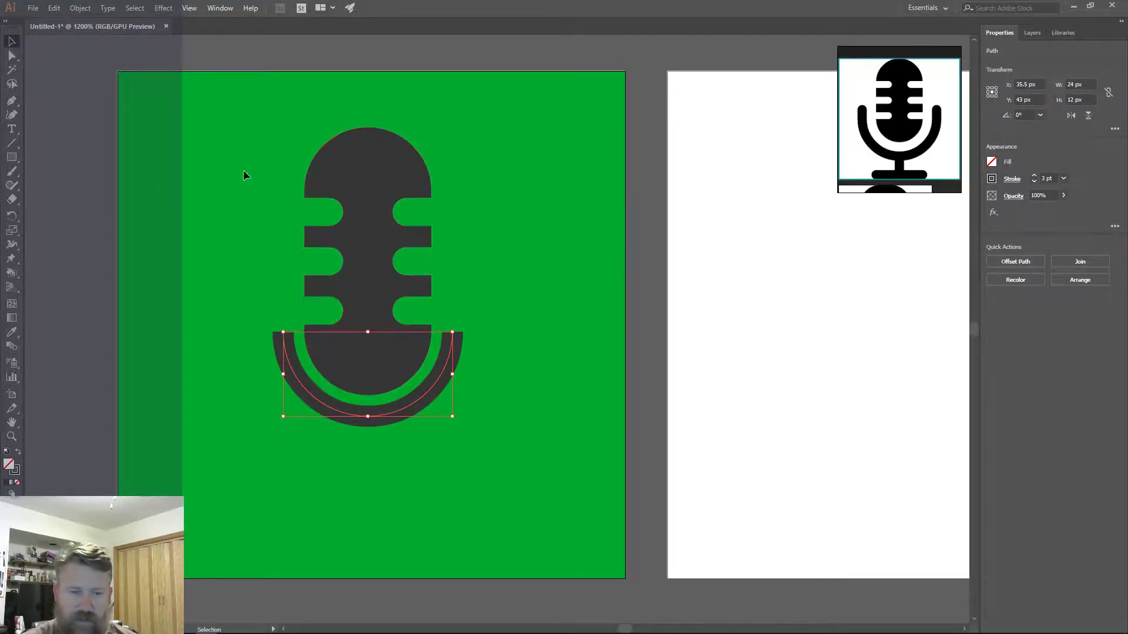
click(62, 127)
click(12, 143)
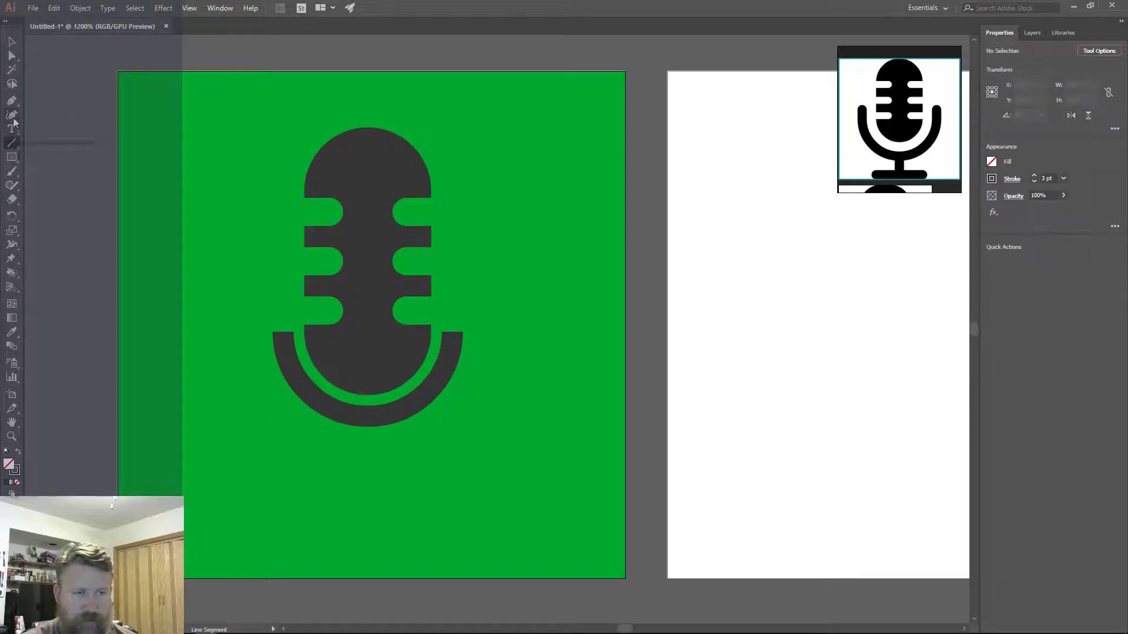
click(368, 416)
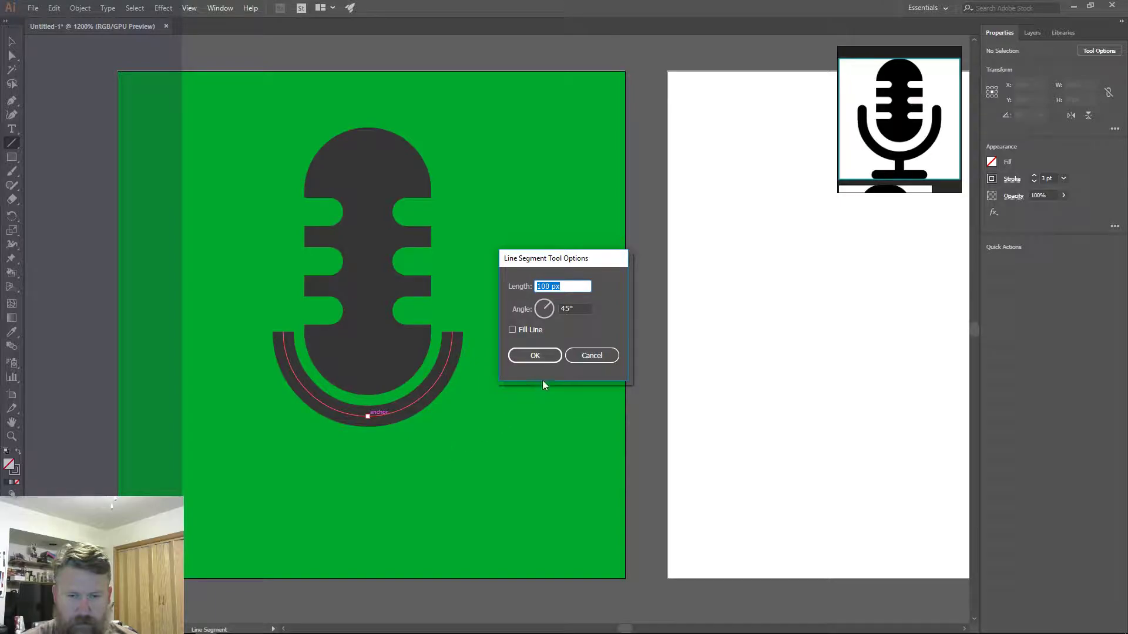
key(Tab)
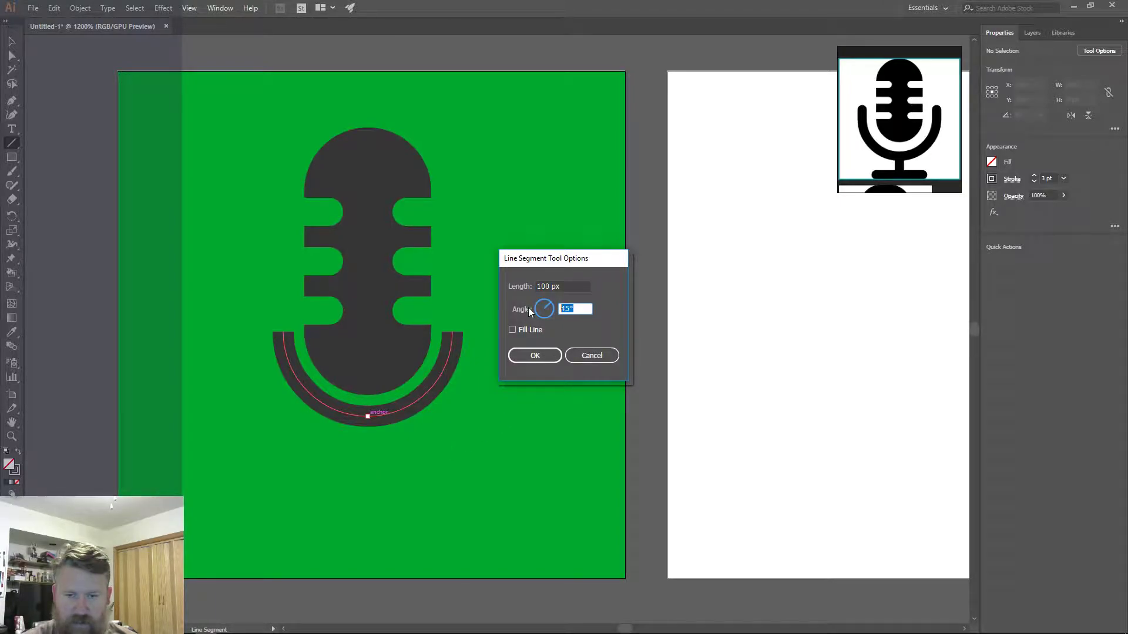
text(90)
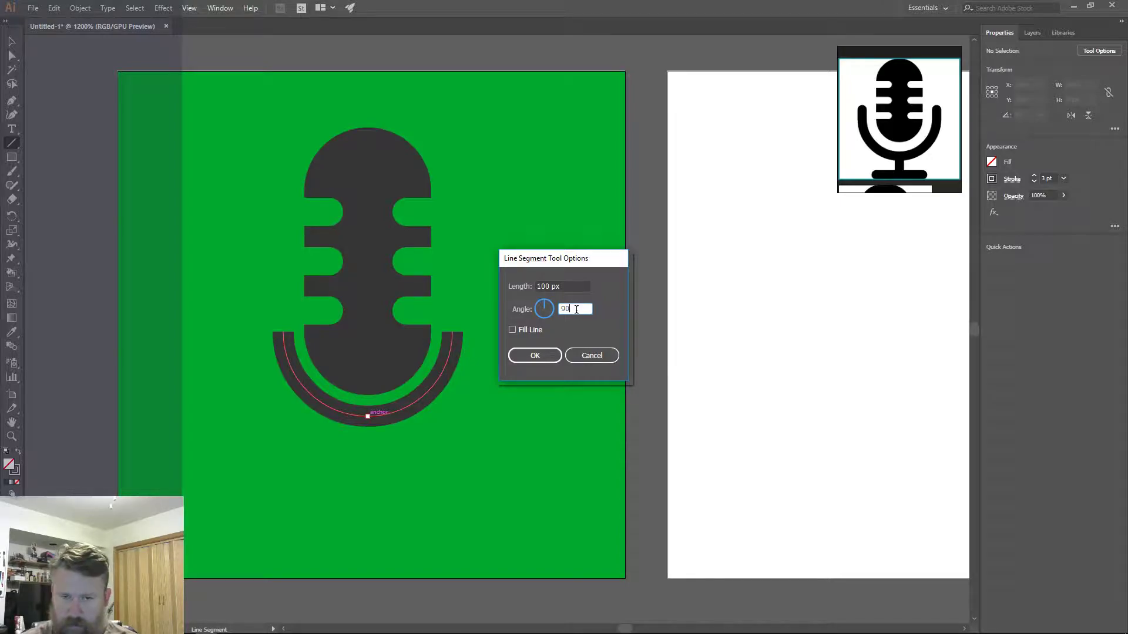
text(-9)
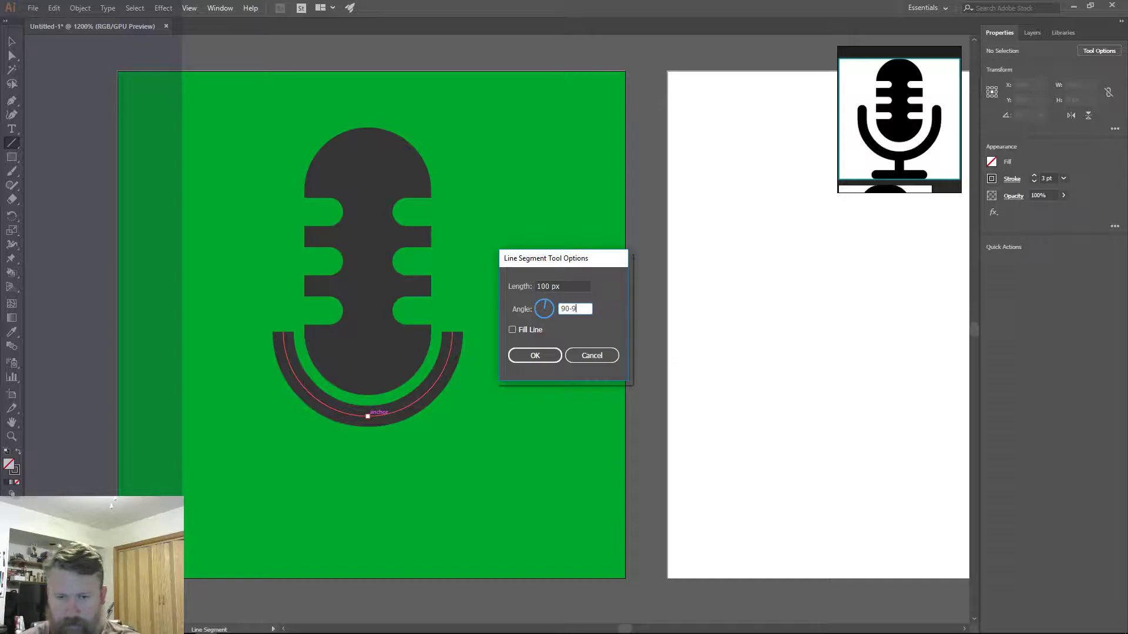
text(090)
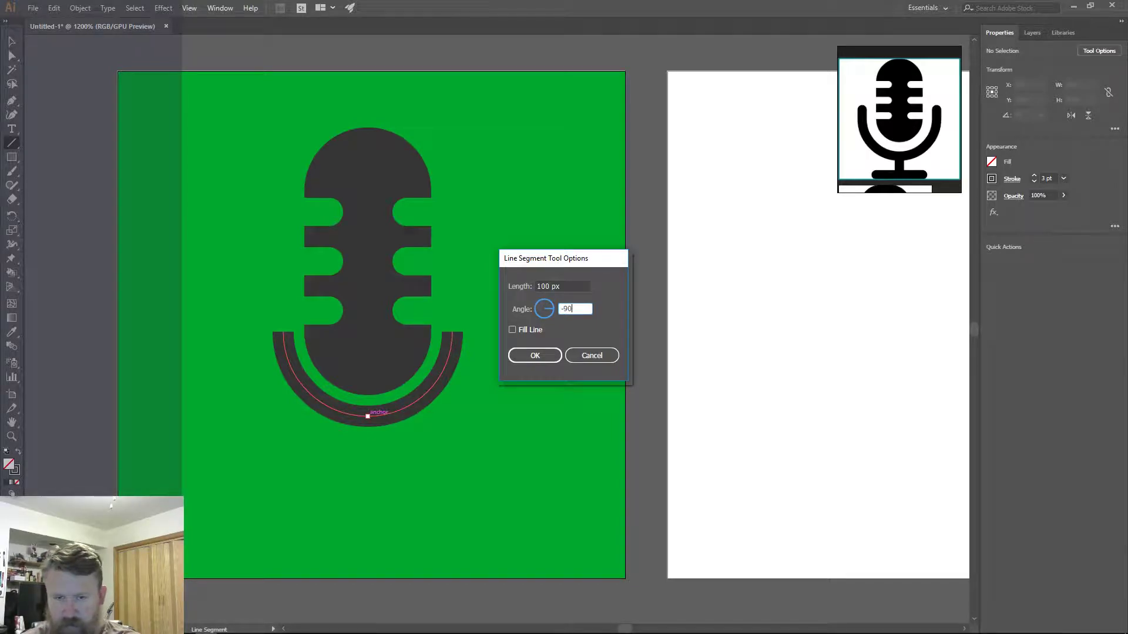
key(BackSpace)
key(BackSpace)
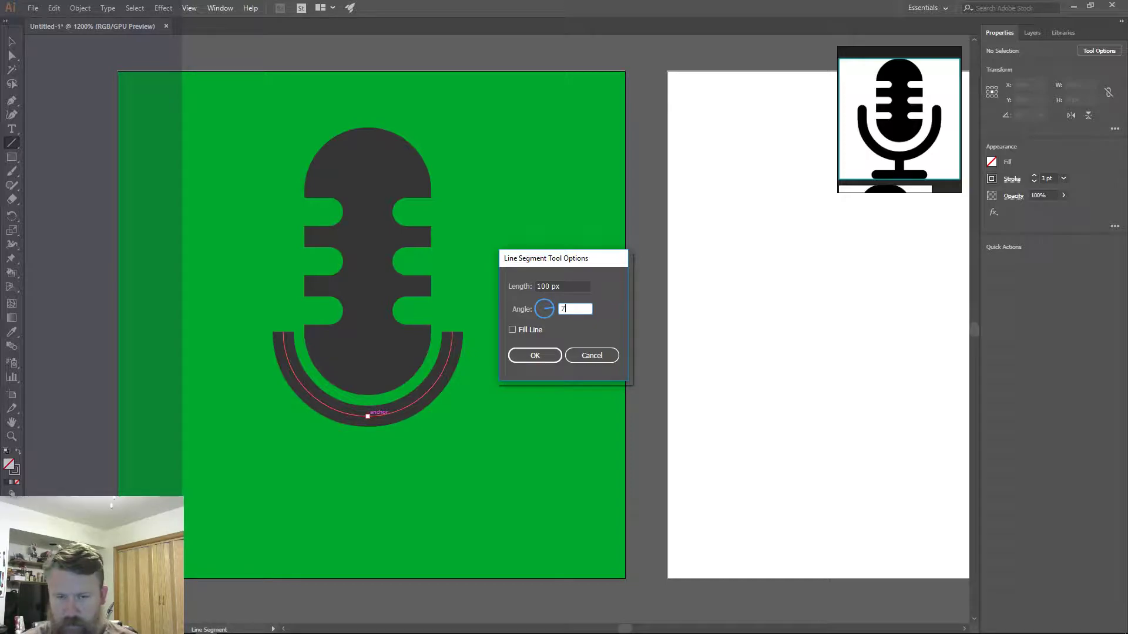
key(BackSpace)
key(BackSpace)
key(BackSpace)
click(592, 356)
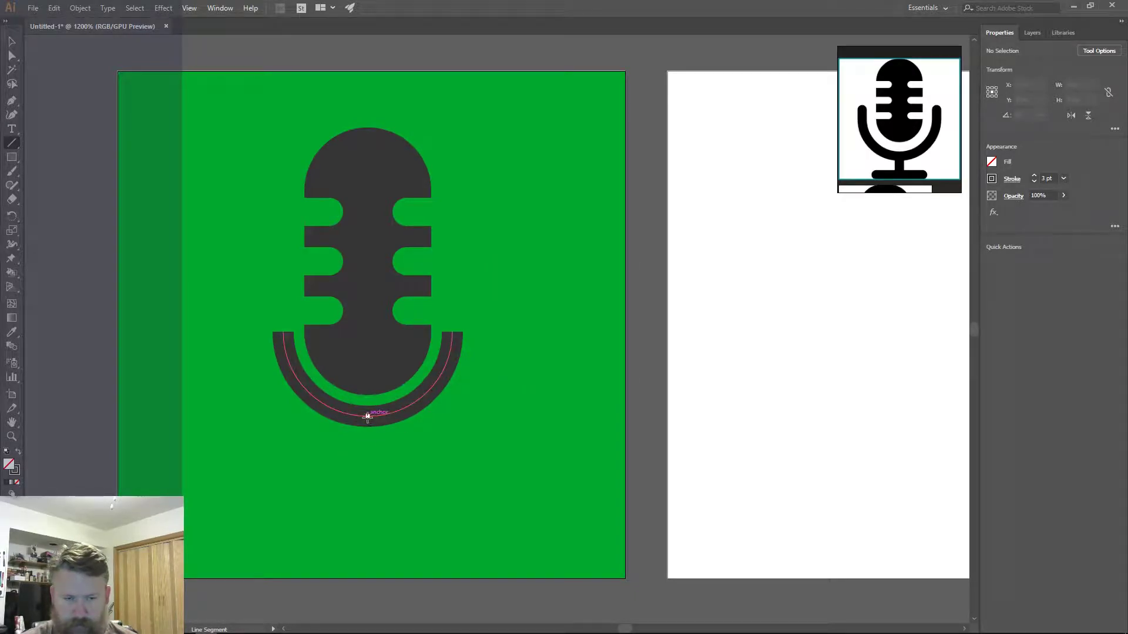
- Draw a vertical stem line about 12 px down from the U-shaped arc and a horizontal base line about 19 px wide across its lower end
drag(368, 417, 368, 504)
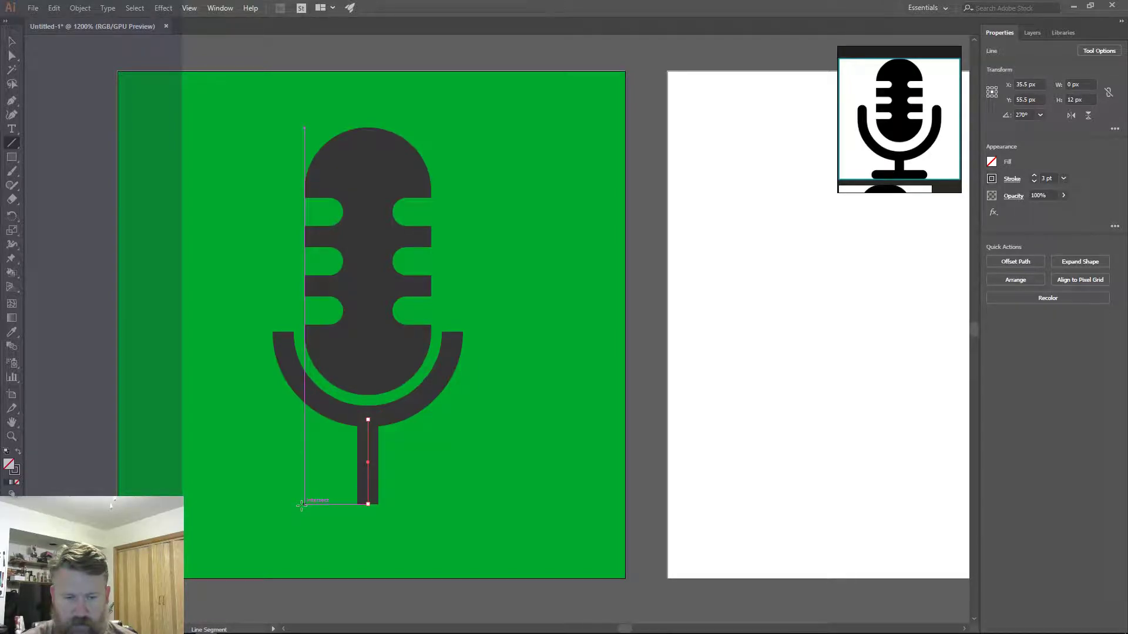
drag(306, 504, 438, 504)
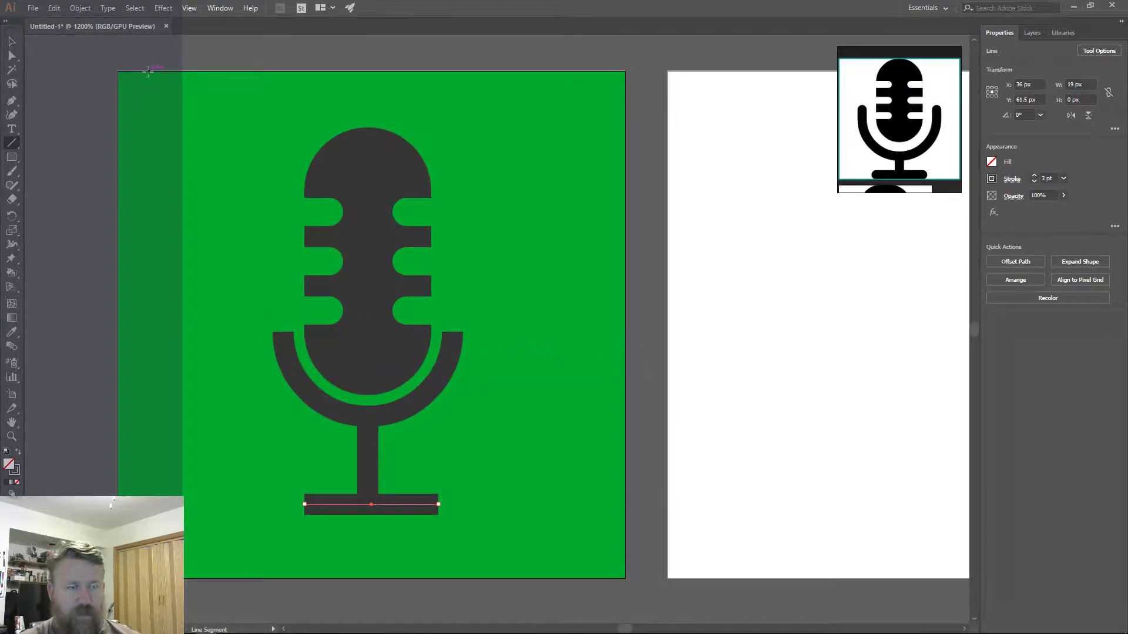
- Align the arc, stem and base line on their horizontal centres, and align the capsule body with them the same way
click(12, 42)
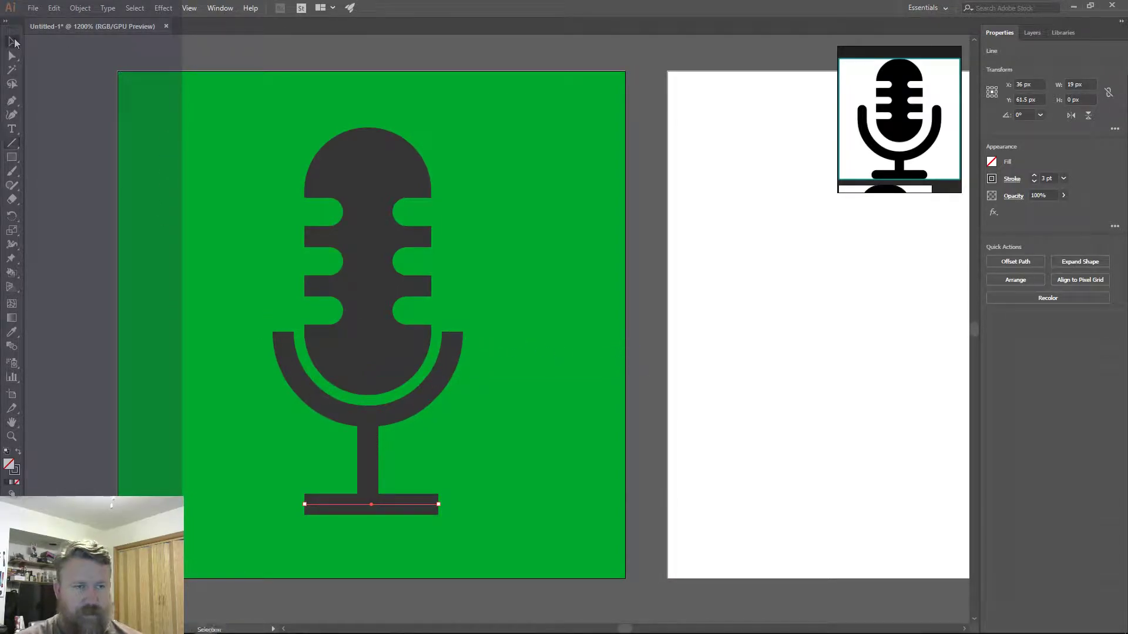
click(322, 405)
shift+click(368, 461)
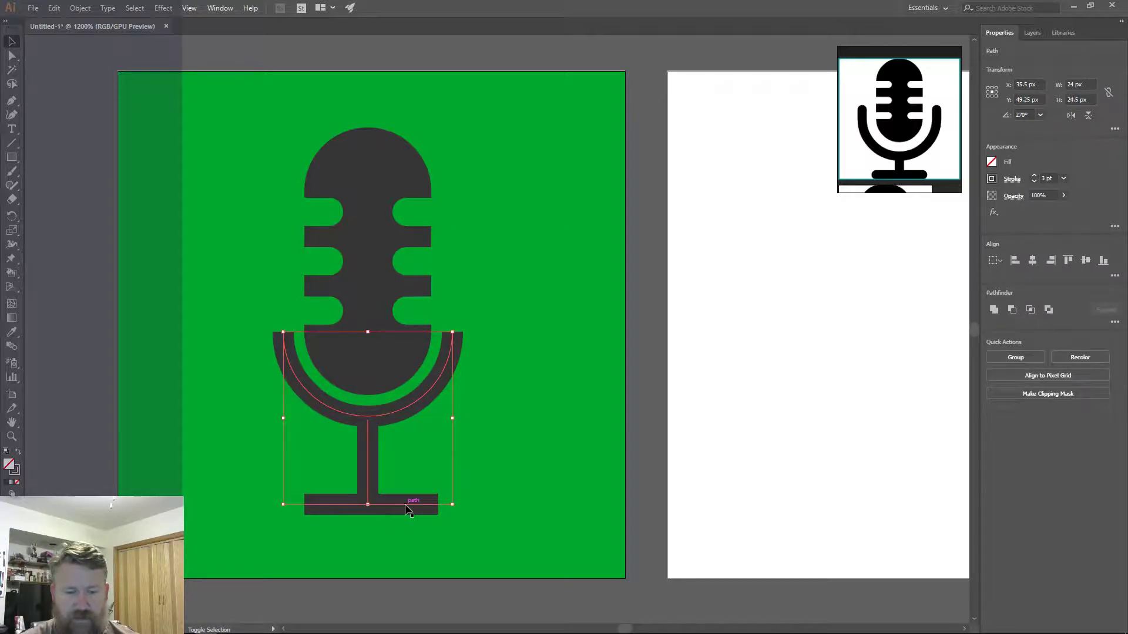
click(1030, 262)
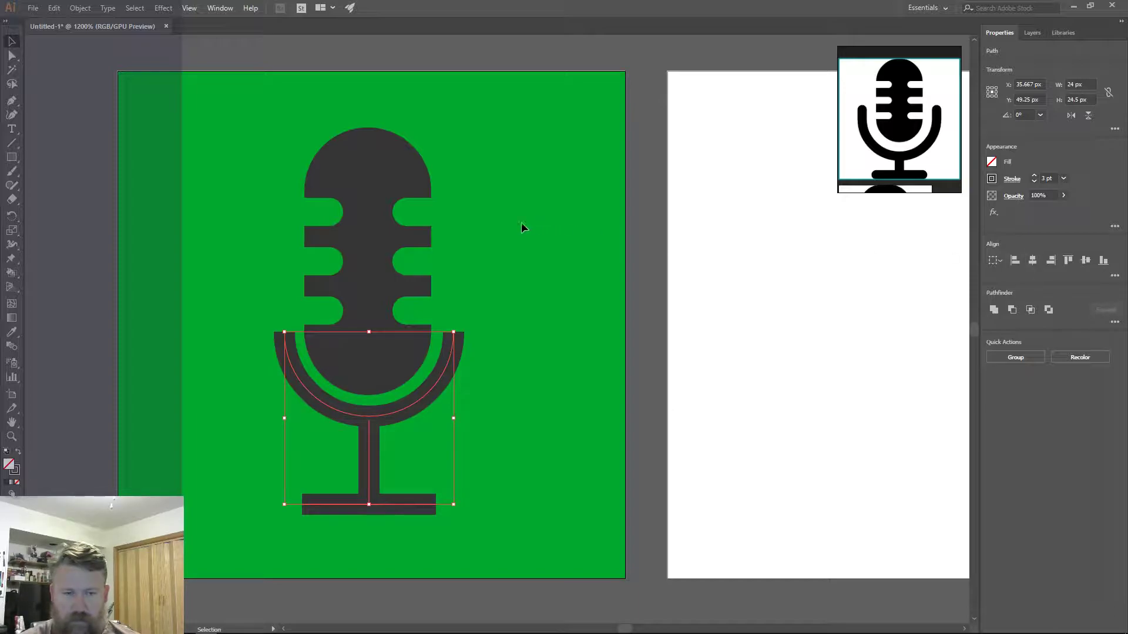
shift+click(364, 220)
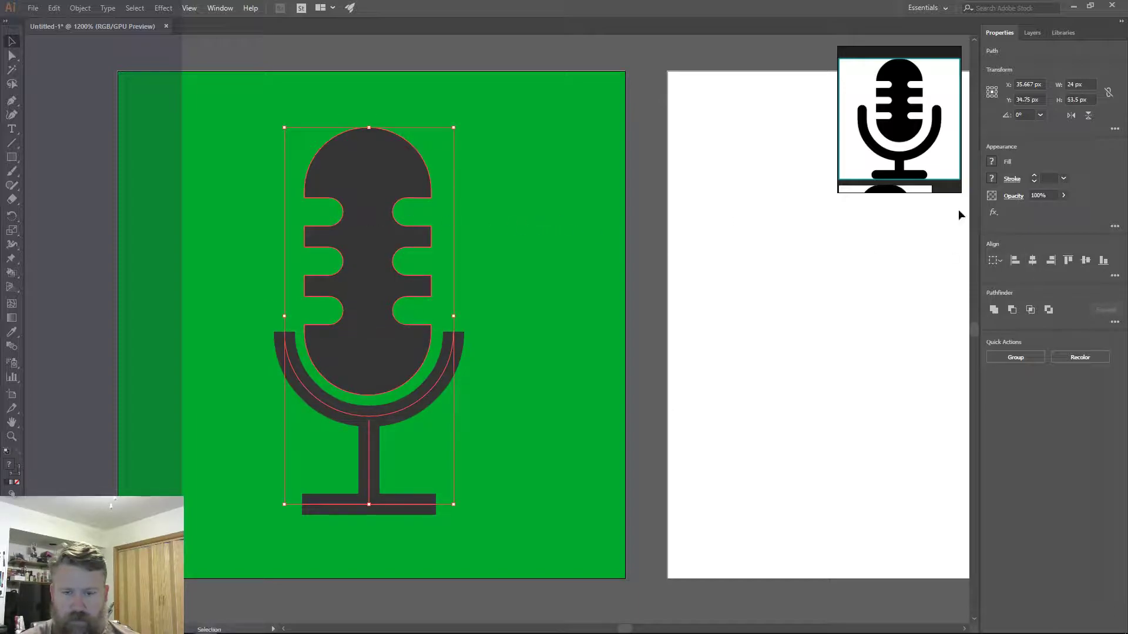
click(1033, 263)
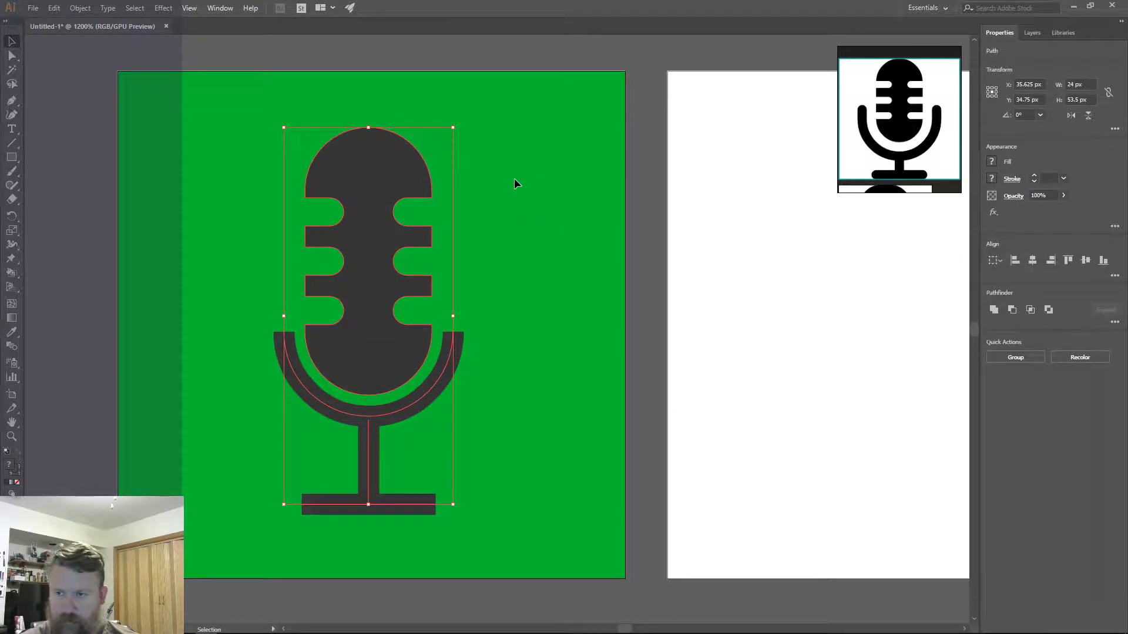
- Set alignment to Align to Artboard and centre all the microphone parts horizontally on the green artboard
click(997, 260)
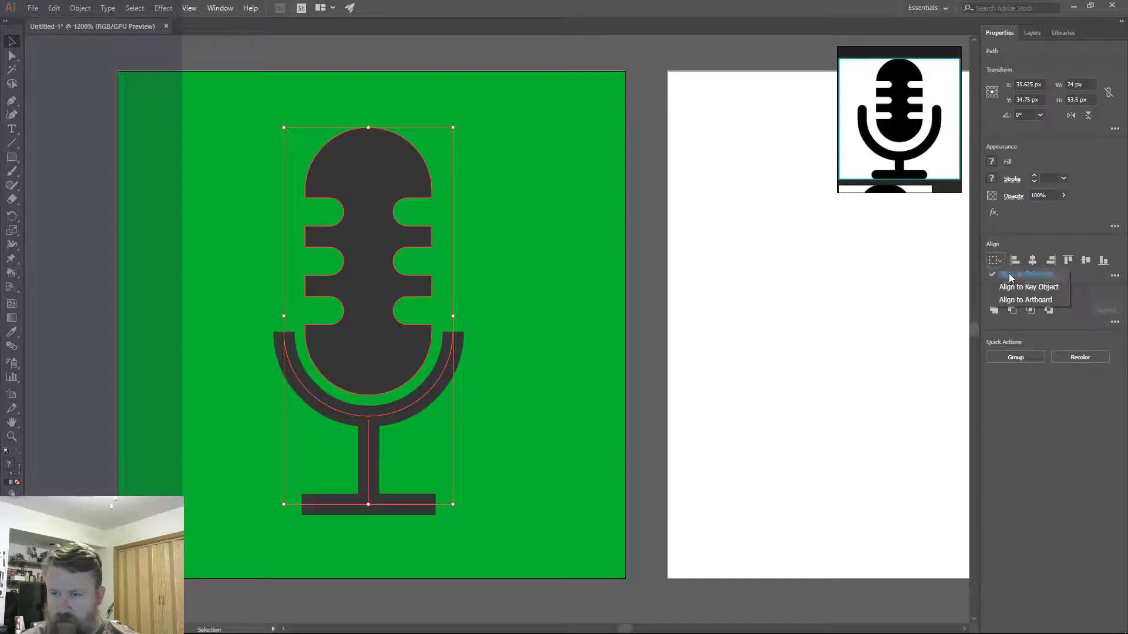
click(1042, 301)
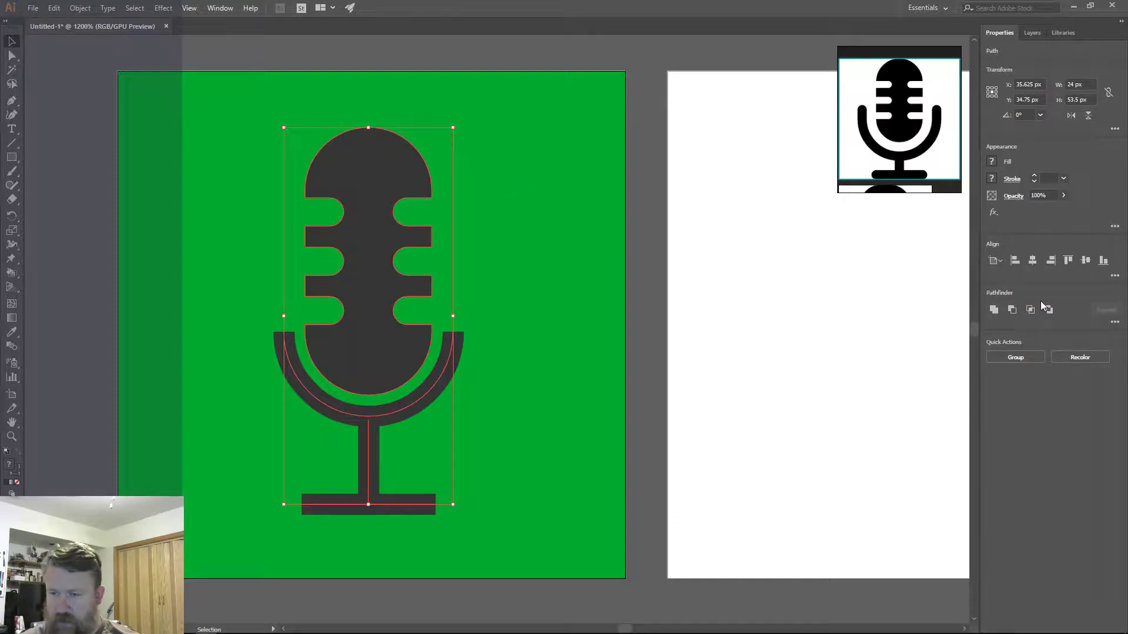
click(1033, 263)
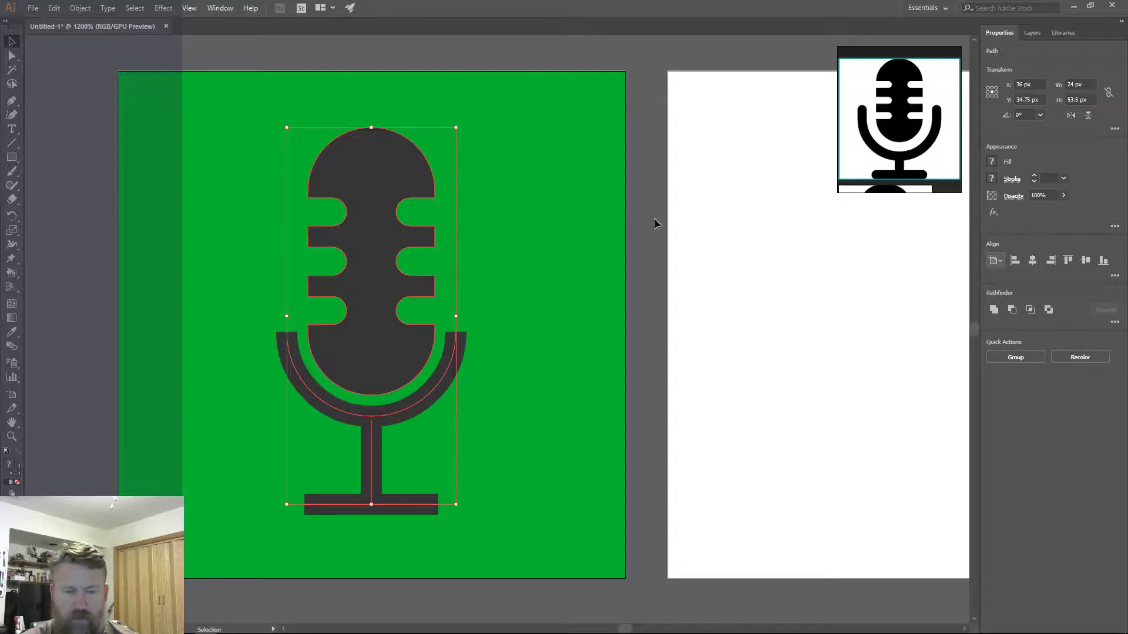
click(635, 185)
- Group the capsule body, arc, stem and base line into one microphone object
scroll(565, 192, down, 2)
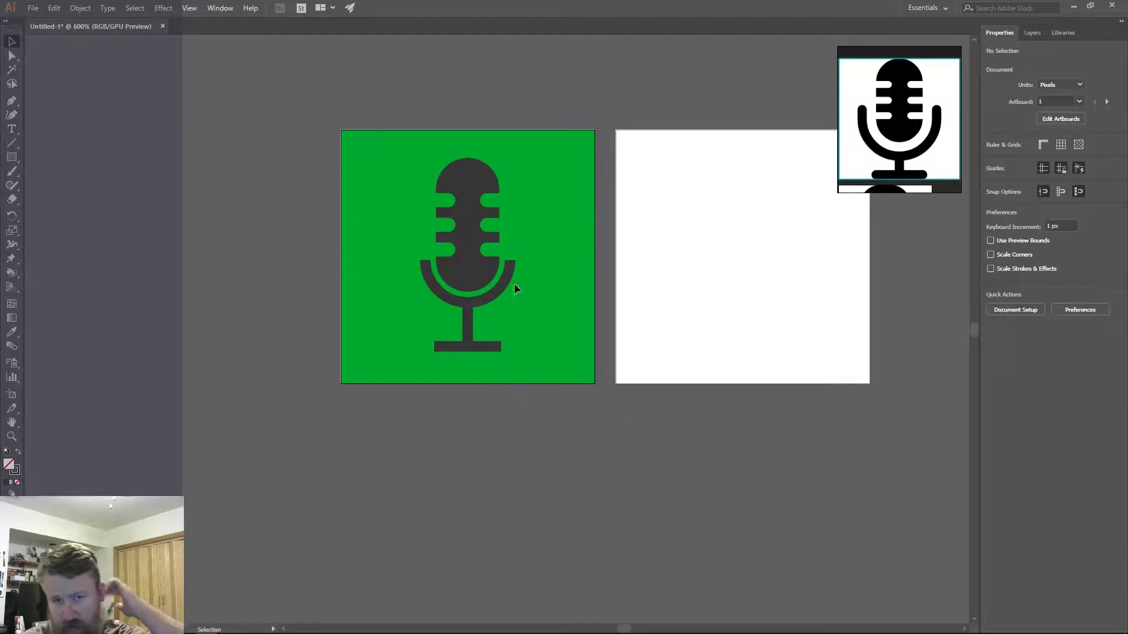
click(466, 214)
shift+click(470, 326)
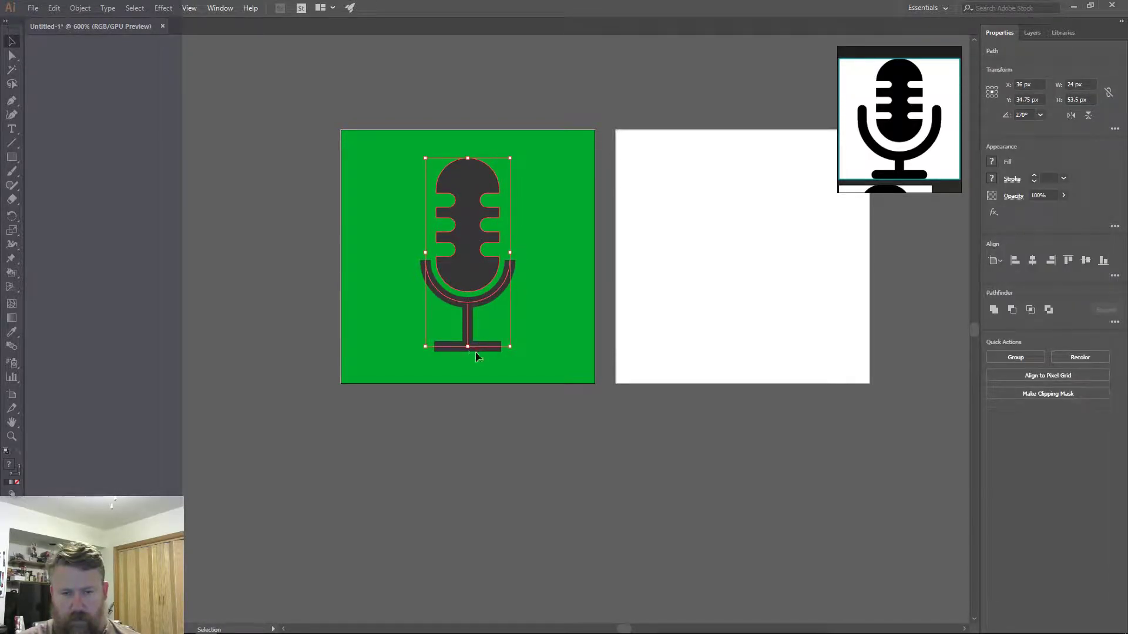
key(a)
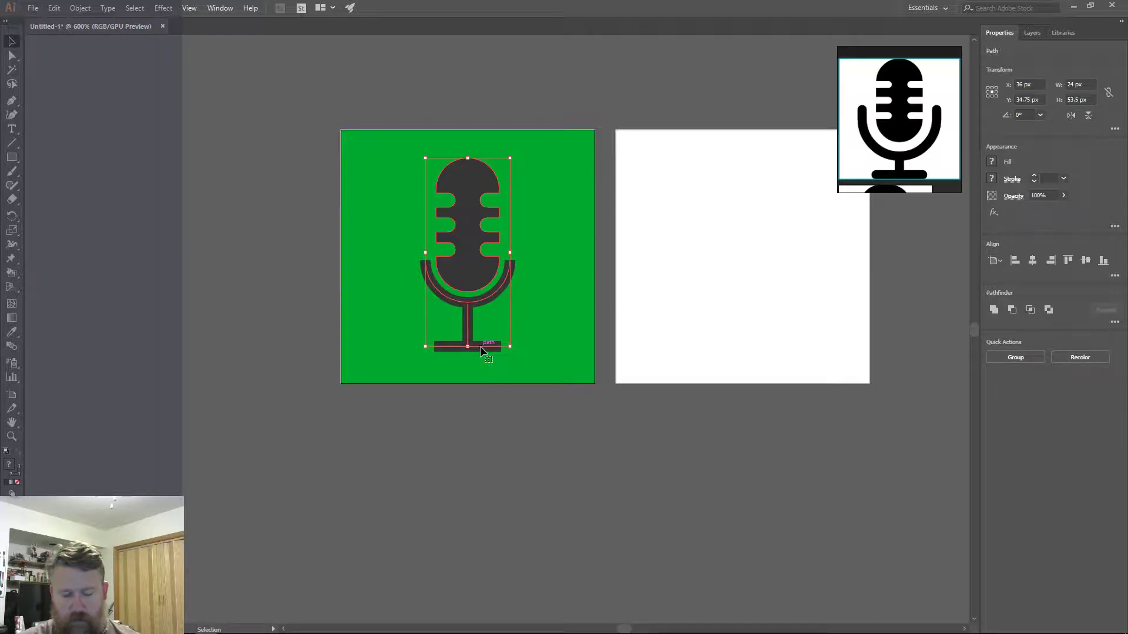
key(ctrl+g)
key(v)
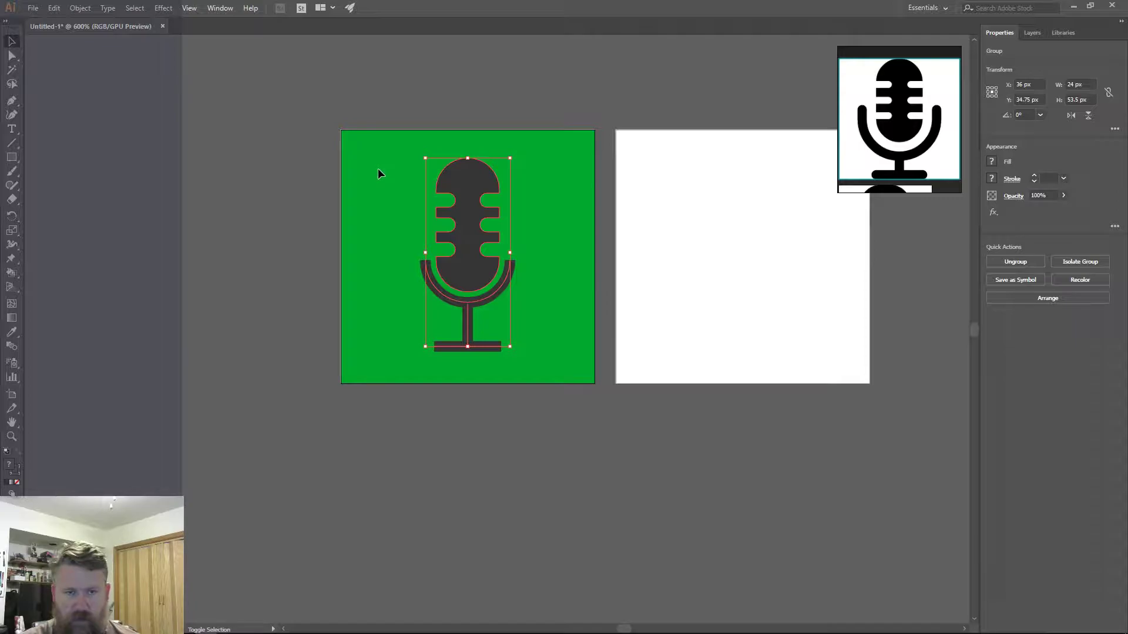
click(377, 126)
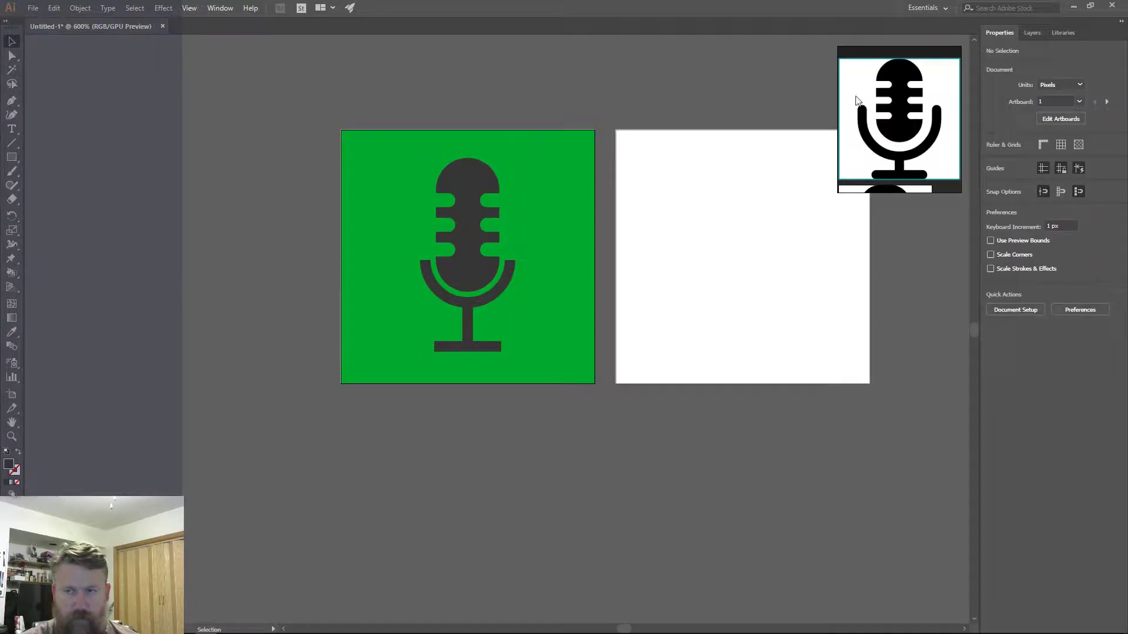
- Copy the green background and the microphone, and paste them in the same place on the blank second artboard, in Layer 1
click(1032, 33)
click(1001, 64)
key(ctrl+a)
key(a)
key(v)
click(709, 196)
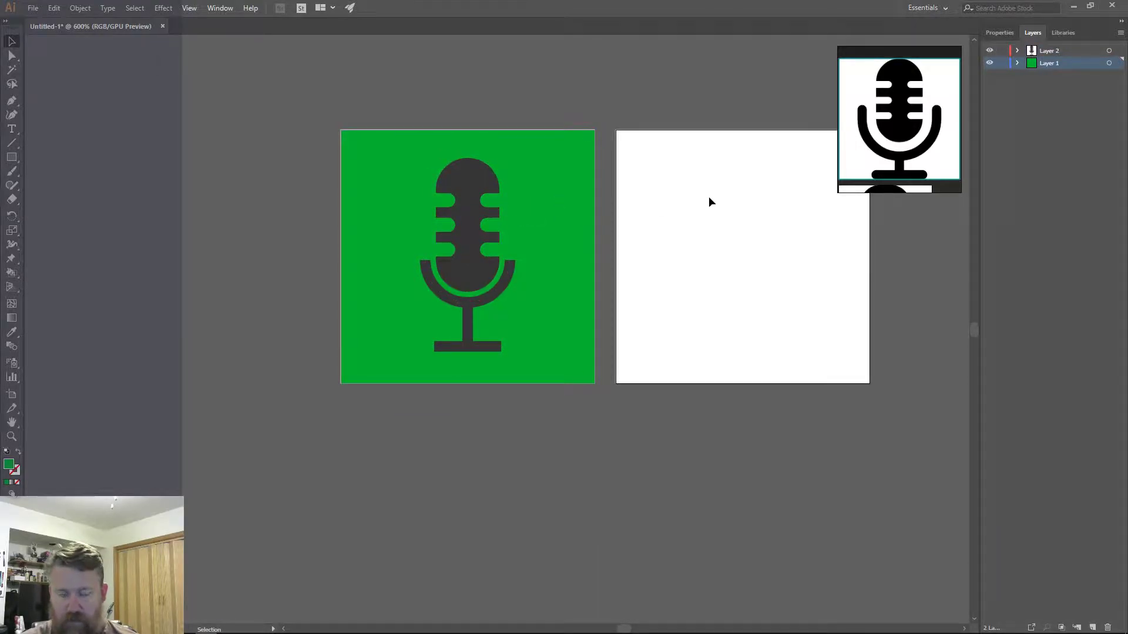
key(ctrl+shift+v)
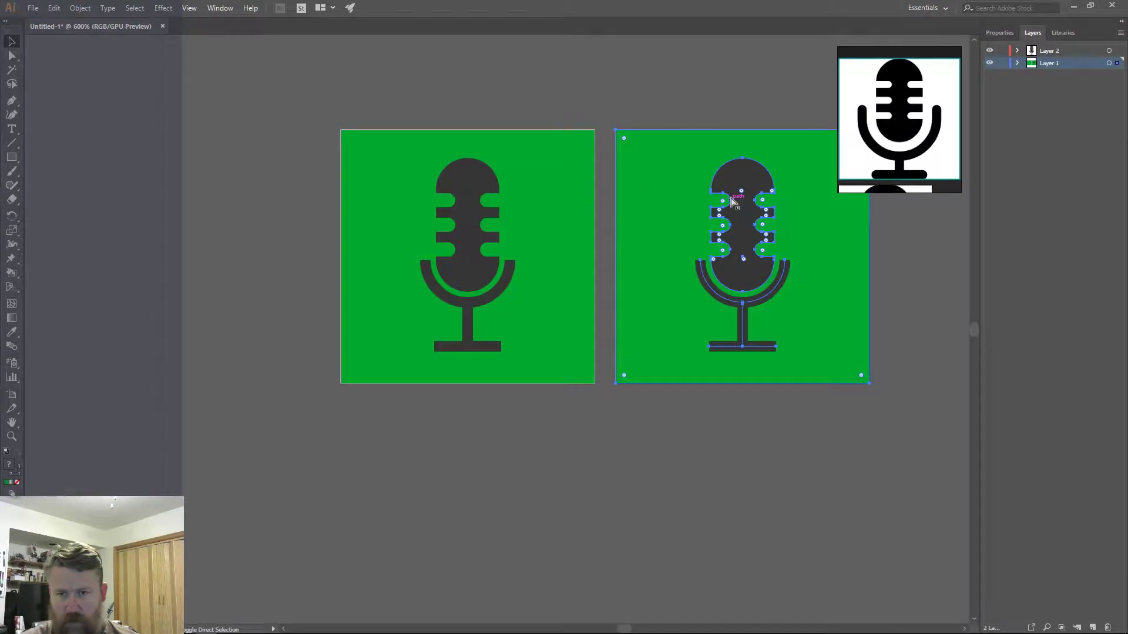
click(661, 88)
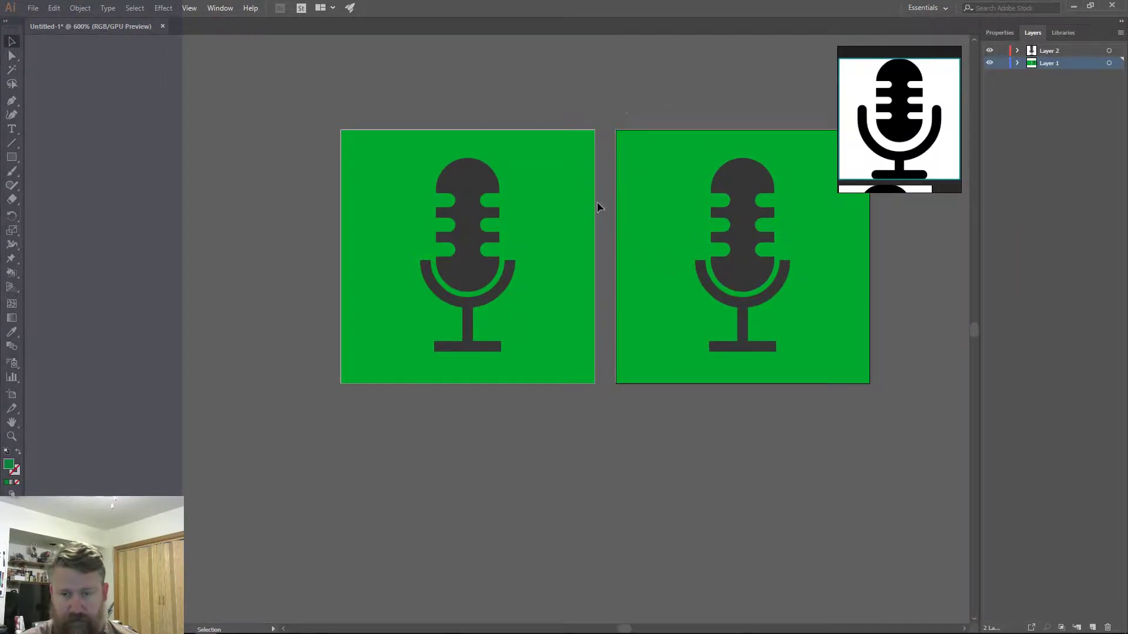
- Switch the floating reference viewer to the tilted handheld microphone with sound waves and enlarge it to fill the viewer
drag(653, 92, 514, 122)
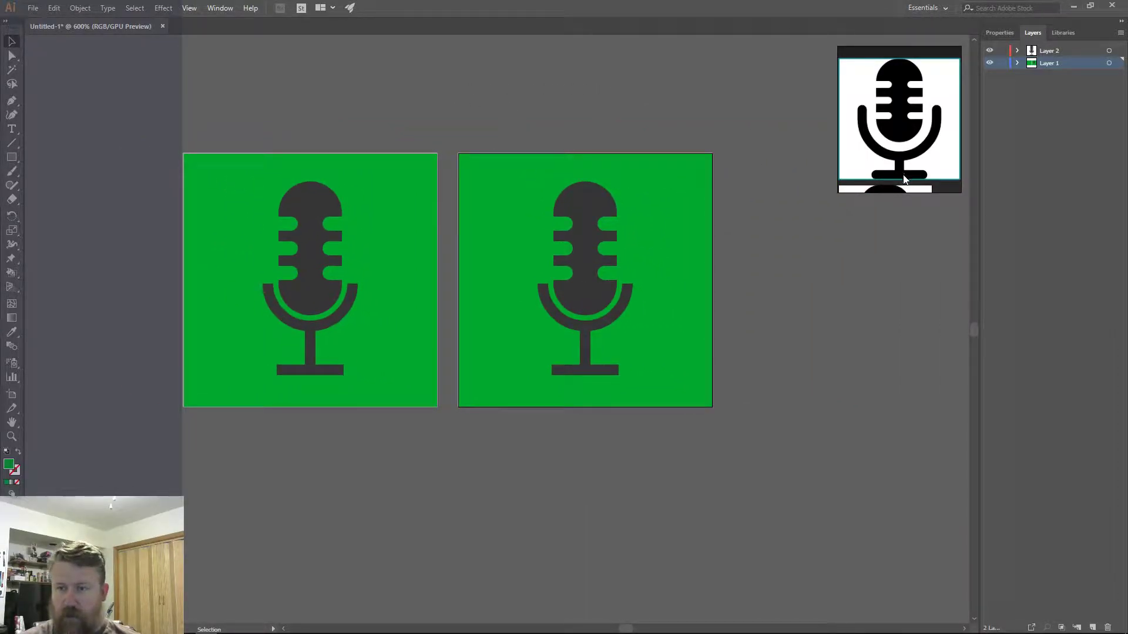
right_click(941, 188)
click(934, 184)
scroll(934, 185, down, 1)
scroll(935, 184, down, 2)
scroll(925, 117, up, 2)
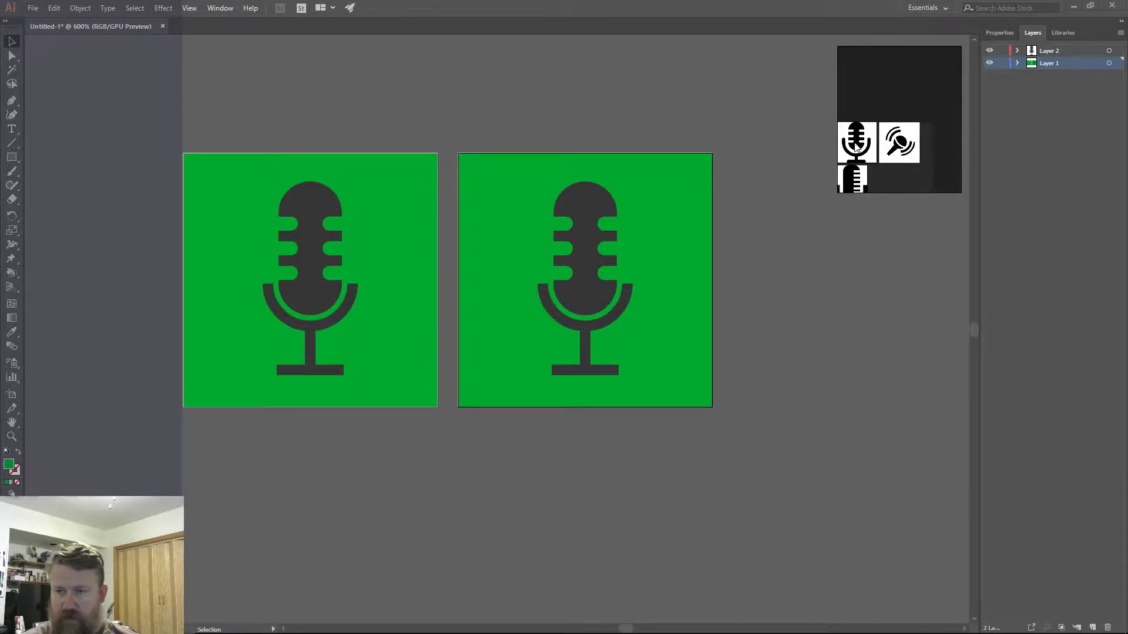
click(923, 96)
double_click(918, 106)
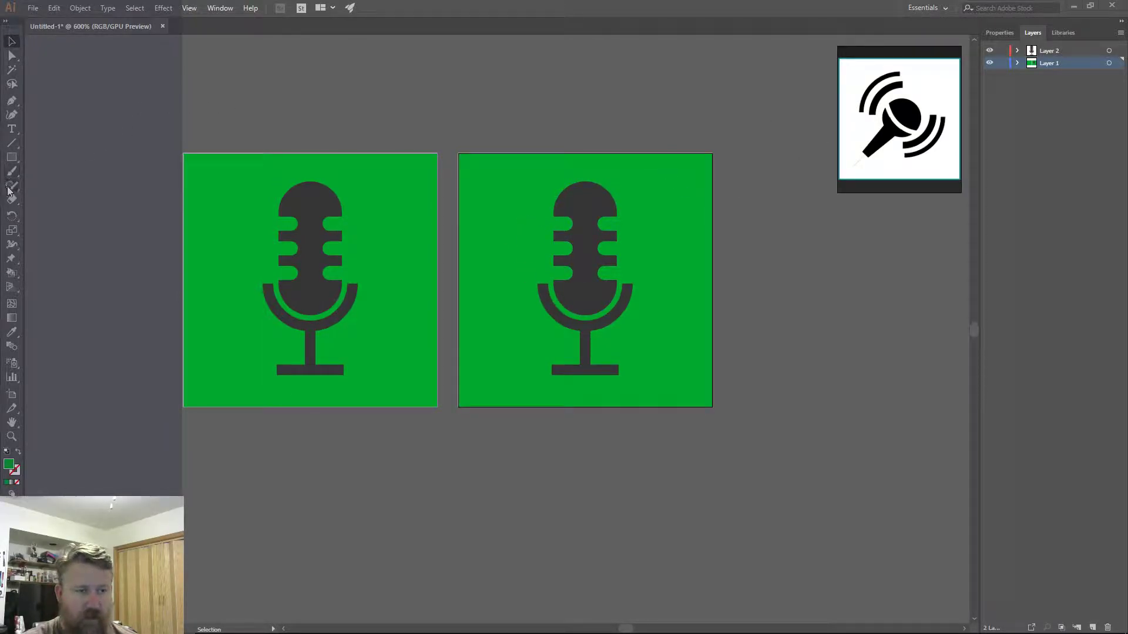
- Draw a circle with the Ellipse tool over the upper part of the second artboard's microphone, slightly off-centre from its body
click(8, 162)
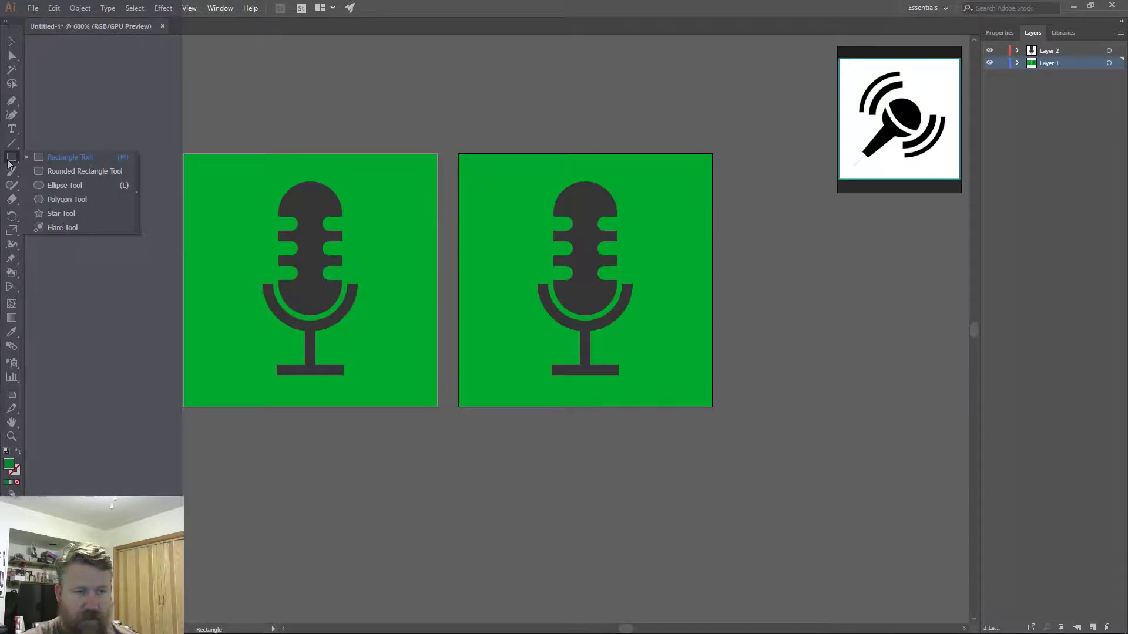
click(53, 185)
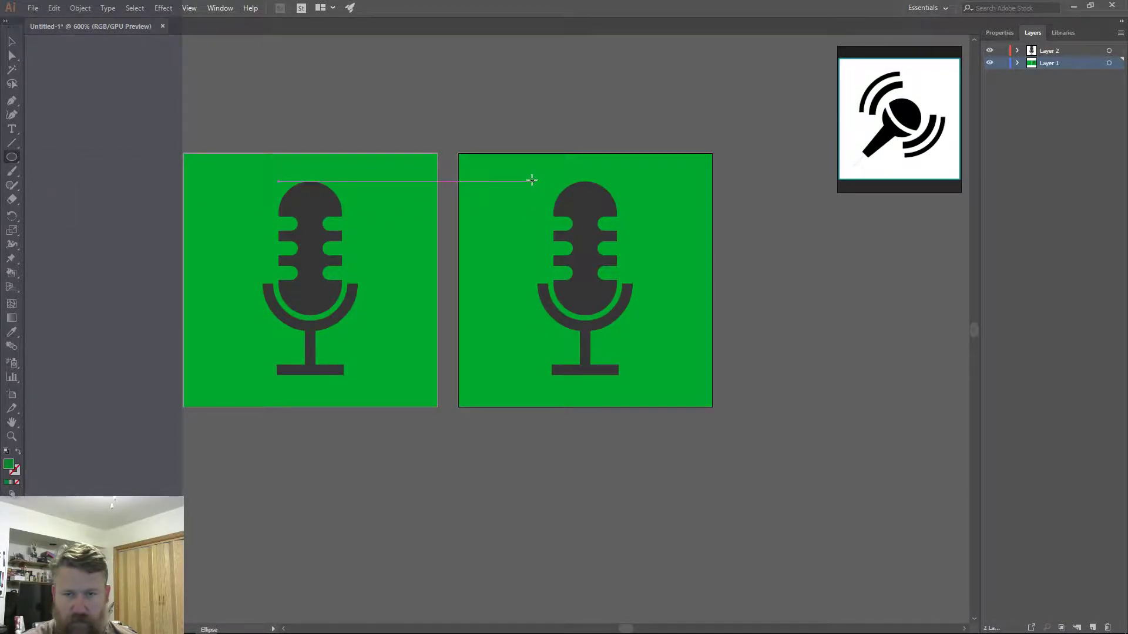
drag(537, 173, 666, 305)
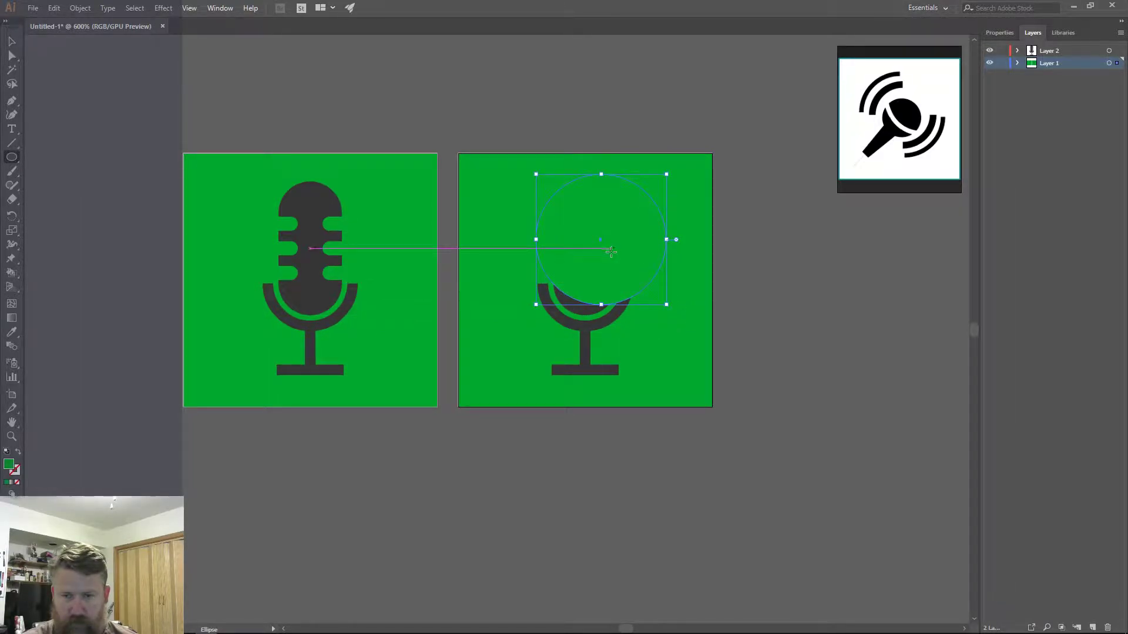
- Apply the first microphone holder's unfilled, dark grey stroke appearance to the new circle with the Eyedropper
double_click(8, 467)
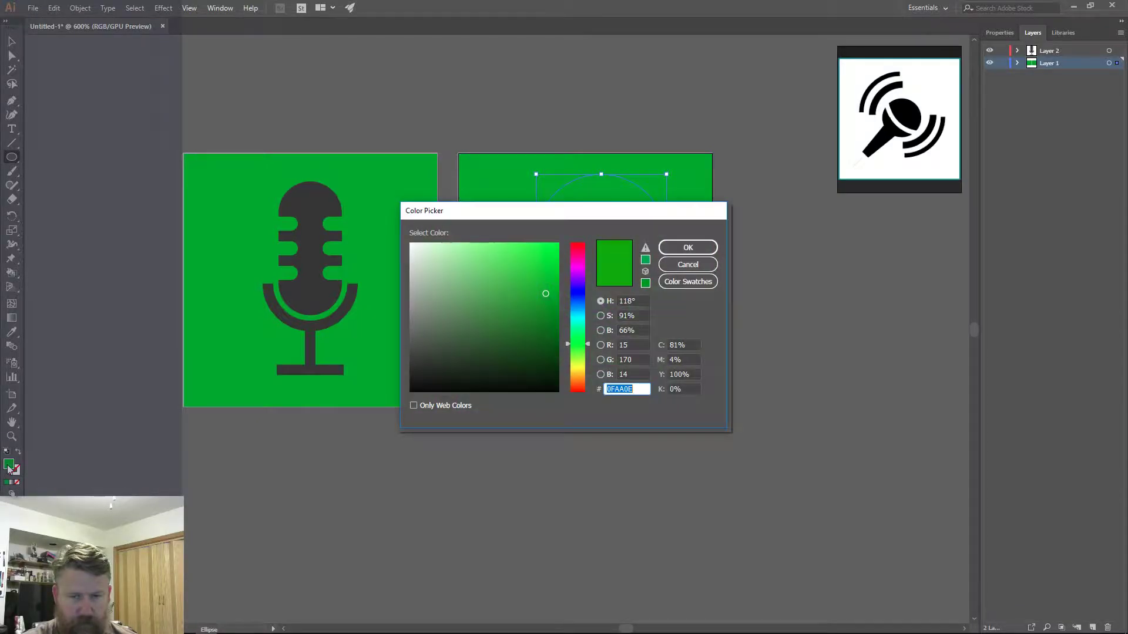
click(684, 250)
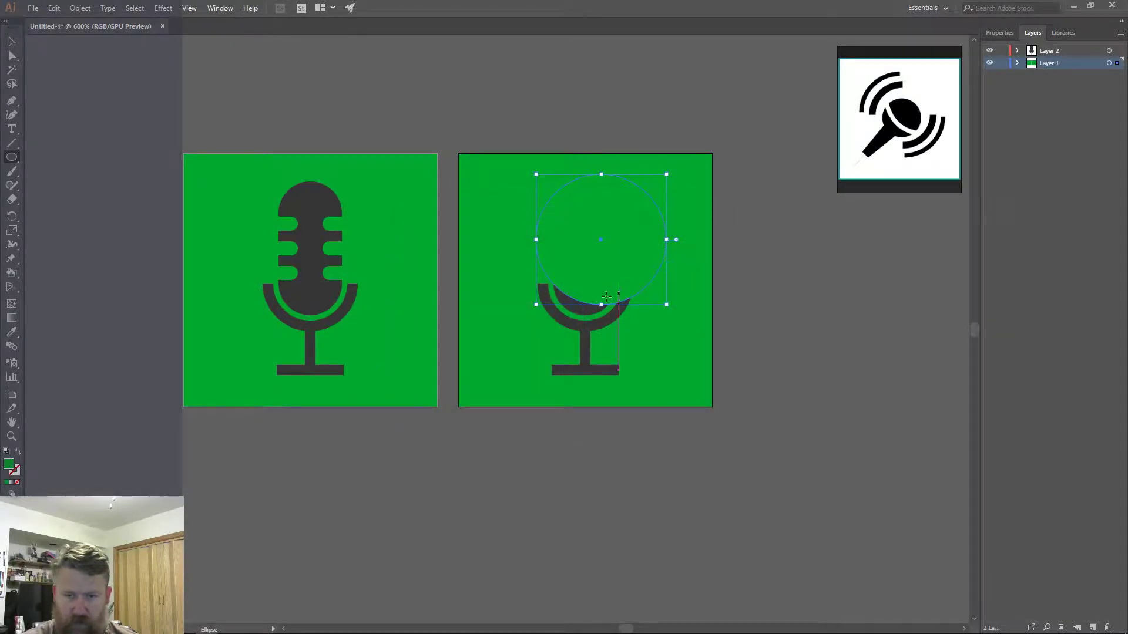
key(i)
click(343, 311)
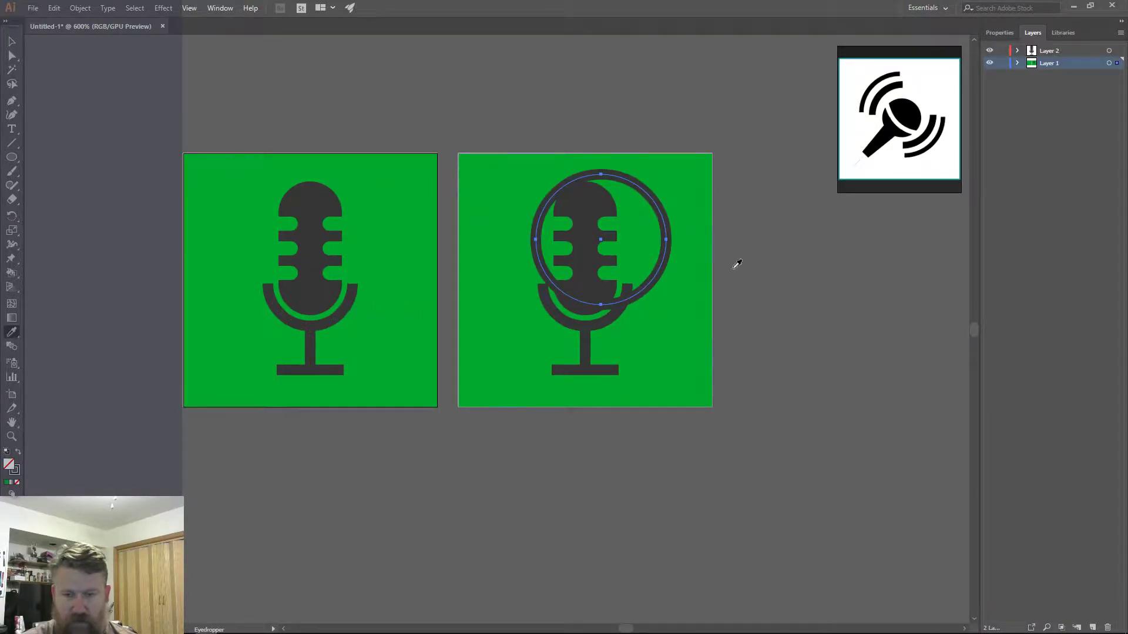
- Move the ring up around the second microphone's head and align it with the microphone on their horizontal centres
click(13, 42)
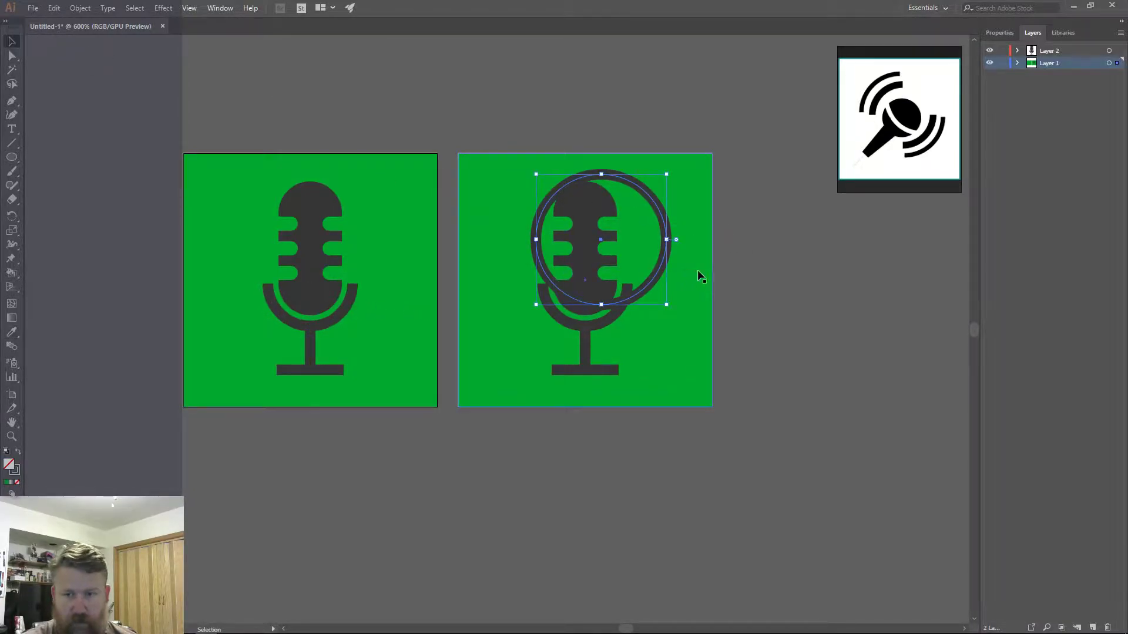
drag(656, 273, 636, 252)
click(998, 33)
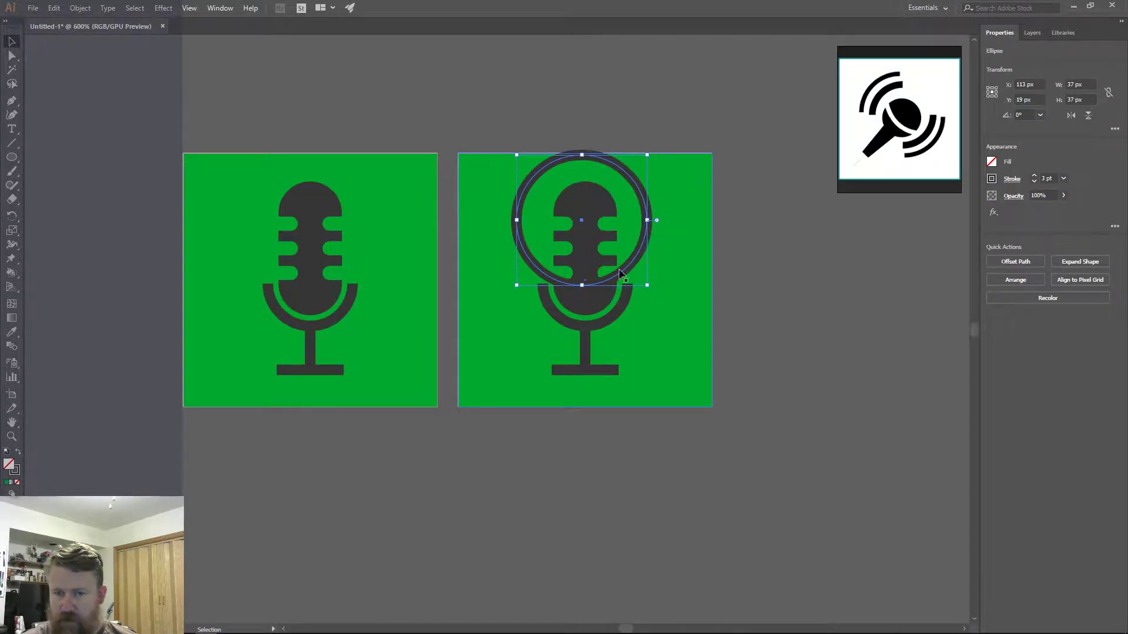
shift+click(589, 321)
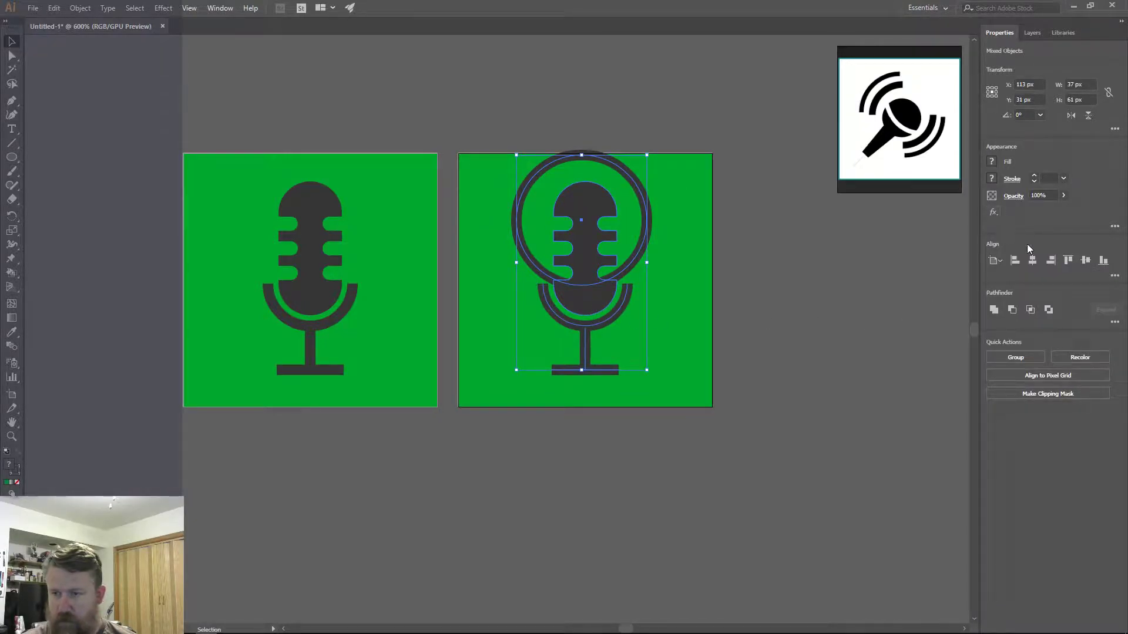
click(1032, 260)
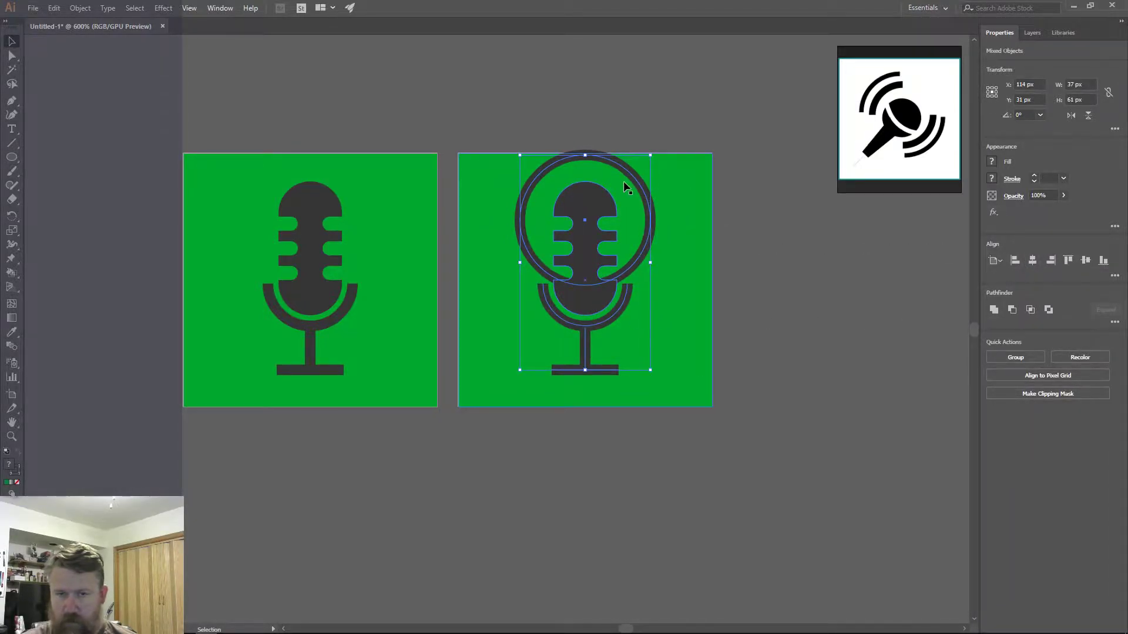
key(Down)
key(Down)
key(a)
key(Up)
key(Up)
key(v)
- Realign the ring and second microphone on their horizontal centres, and nudge only the ring down 2 px
click(1032, 260)
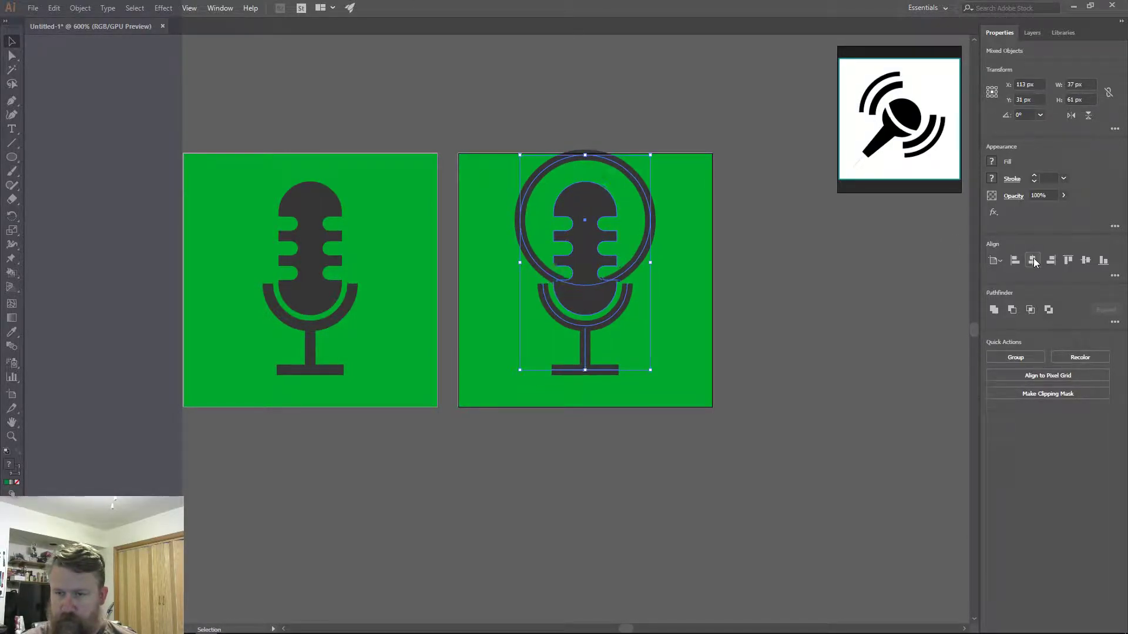
click(660, 121)
click(654, 220)
key(Down)
key(Down)
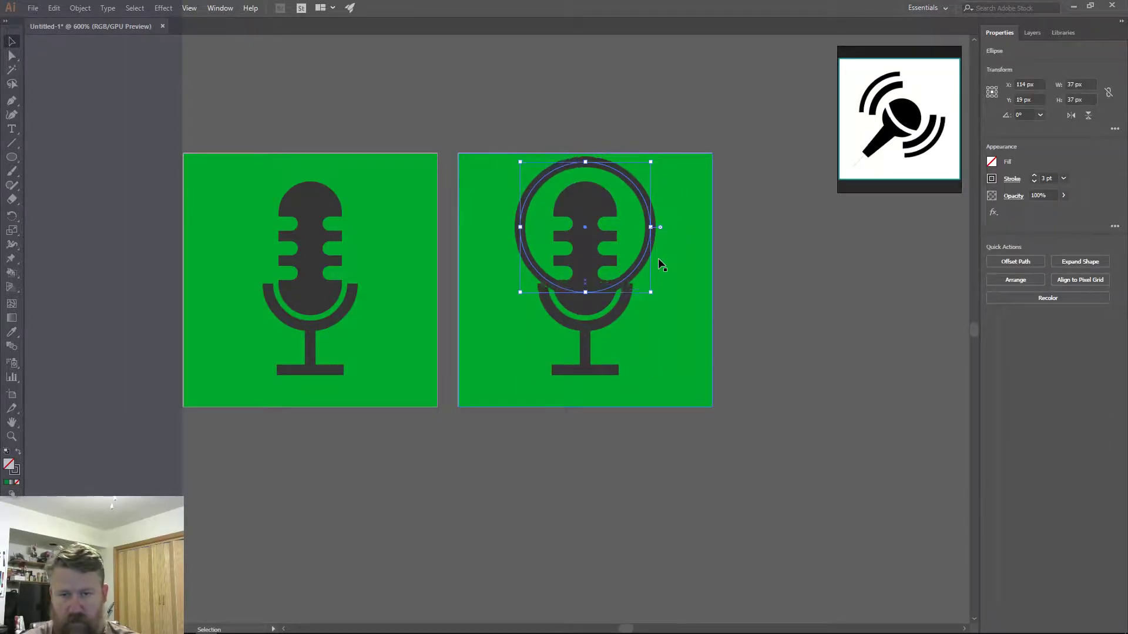
- Try a concentric copy of the ring enlarged to about 51 px across, and delete that larger copy
click(656, 103)
click(654, 227)
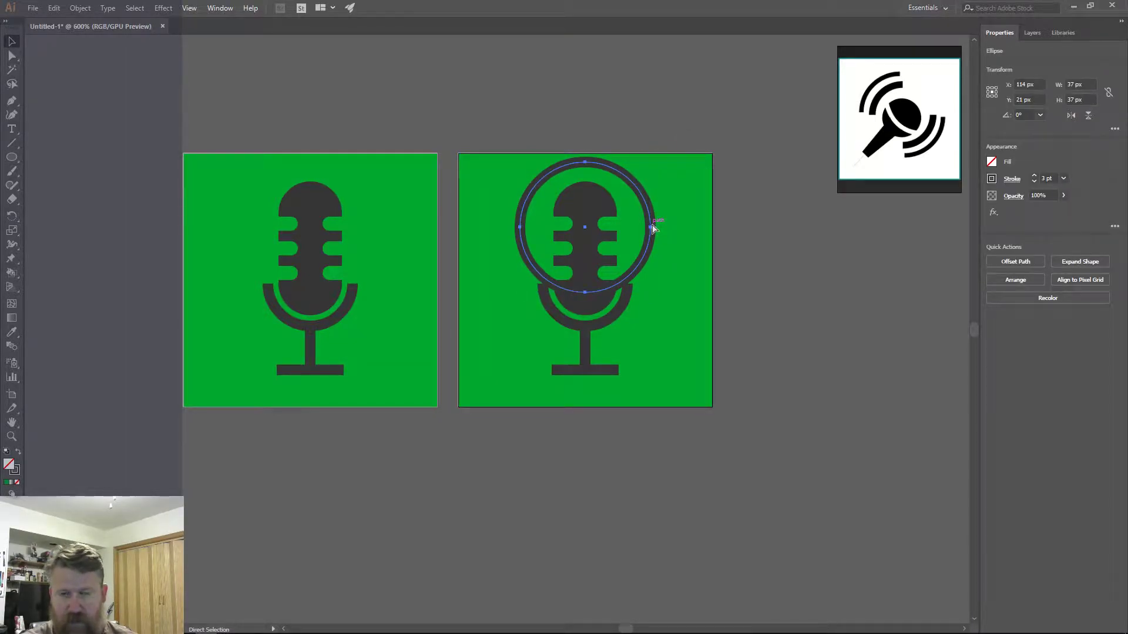
key(v)
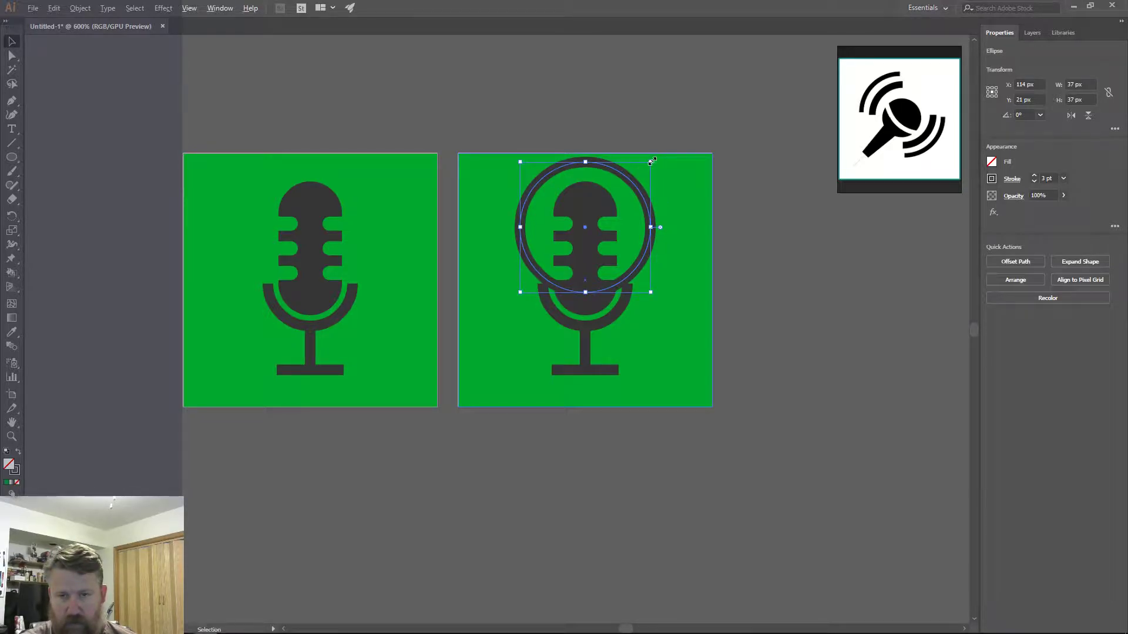
drag(653, 161, 700, 139)
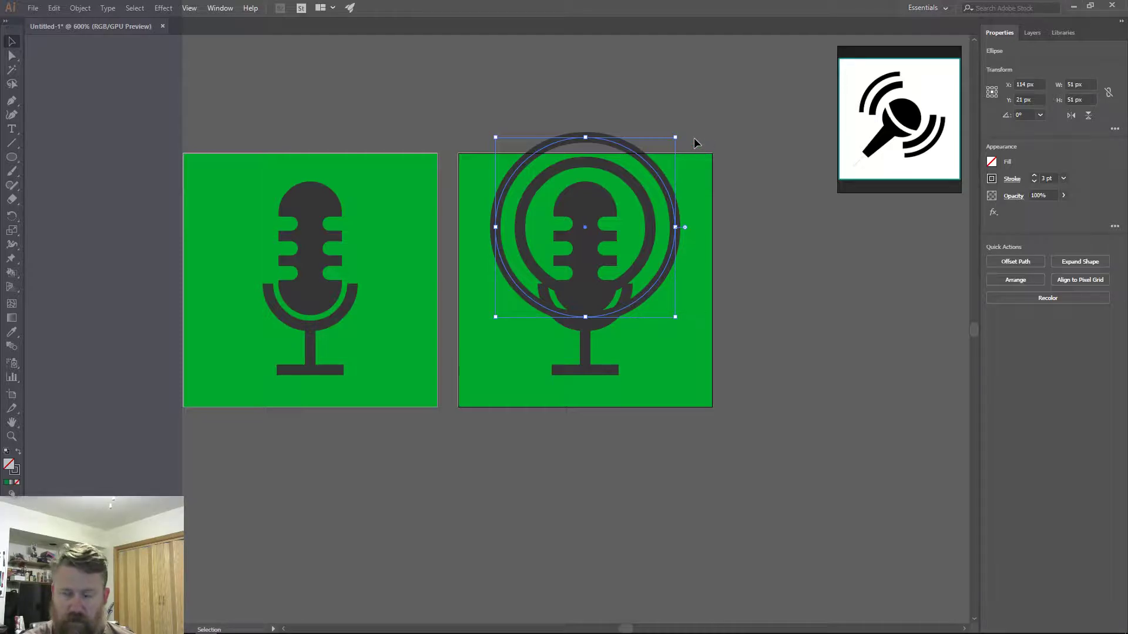
click(684, 85)
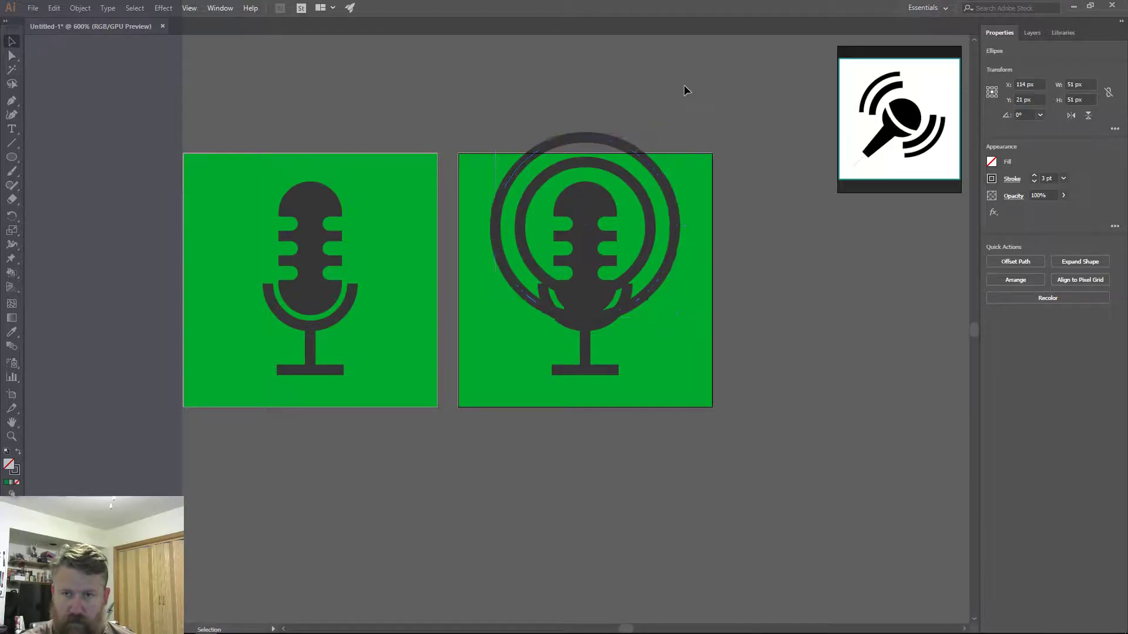
click(674, 202)
key(Delete)
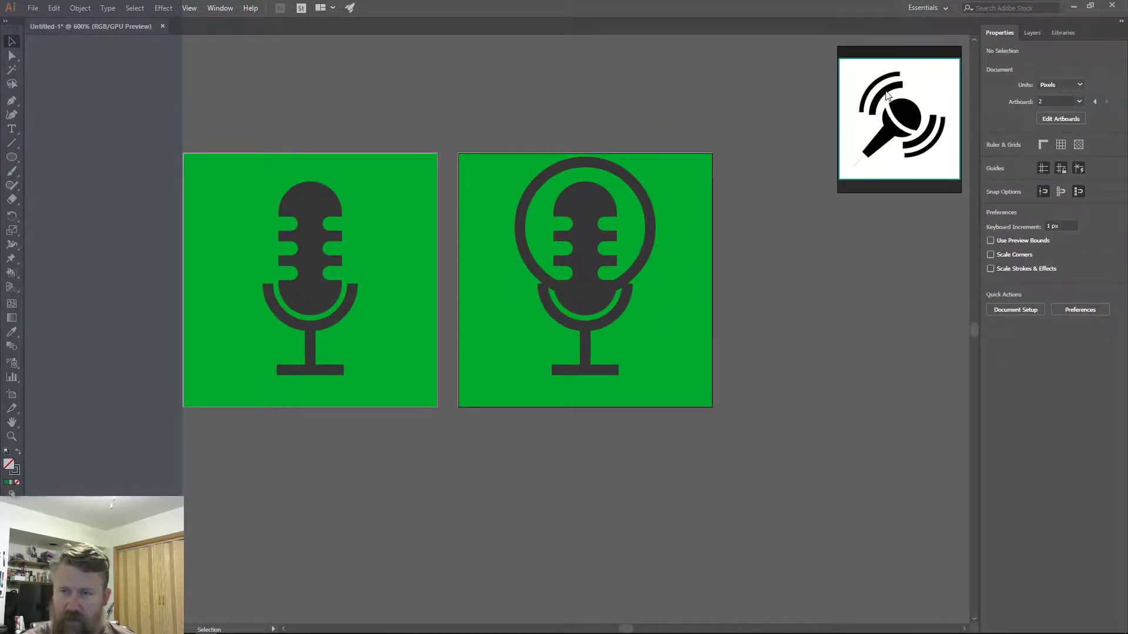
- Draw a rectangle about 29 × 69 px centred over the ring, and swap its stroke colour into the fill
key(r)
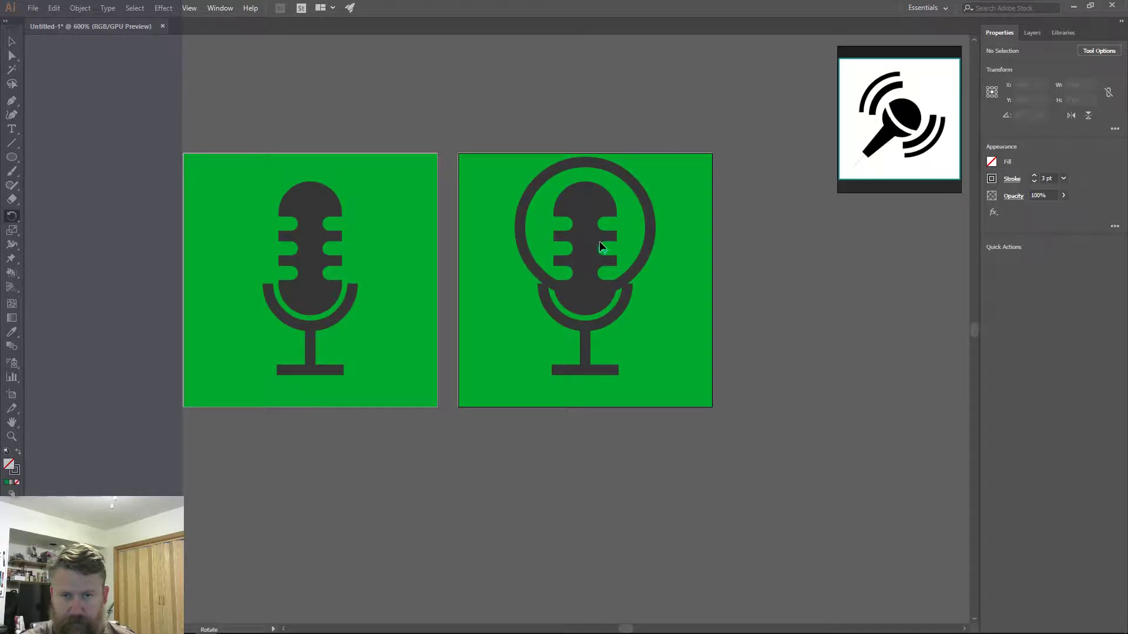
drag(12, 157, 64, 159)
drag(552, 106, 634, 350)
drag(553, 227, 534, 226)
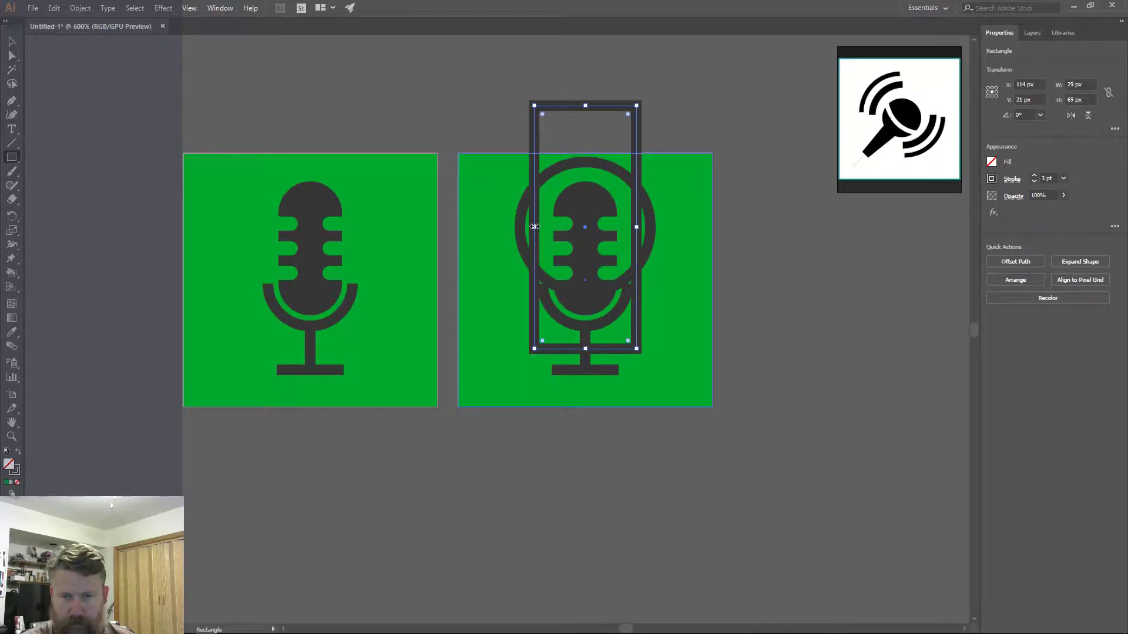
click(18, 453)
- Select the rectangle and ring without the green background, and subtract the rectangle from the ring with Minus Front
key(v)
shift+click(651, 252)
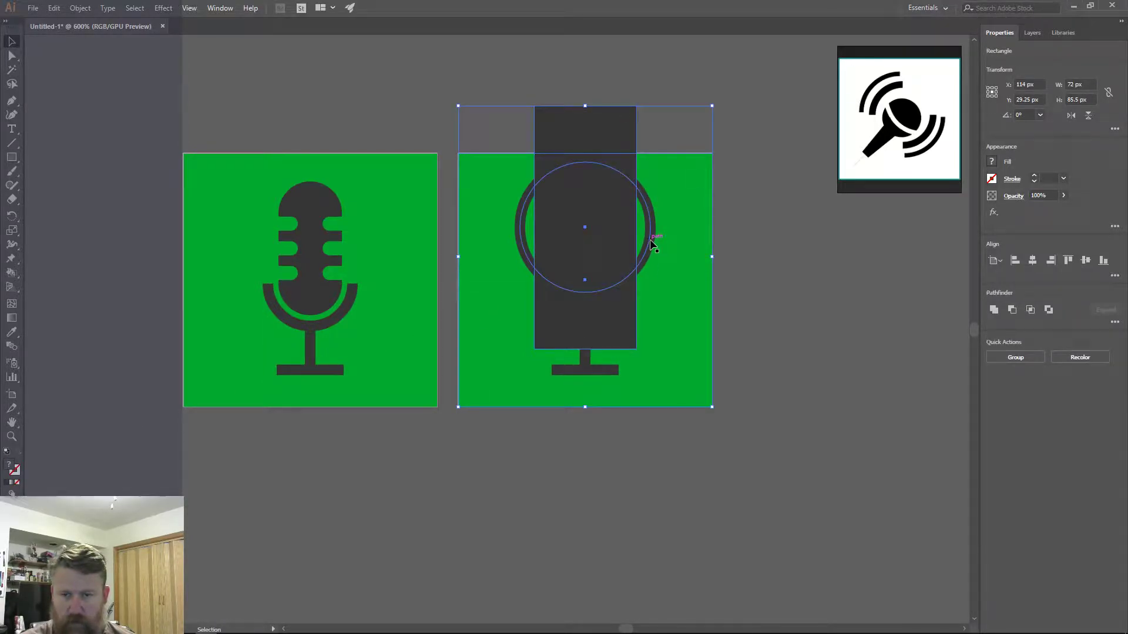
shift+click(667, 264)
shift+click(649, 241)
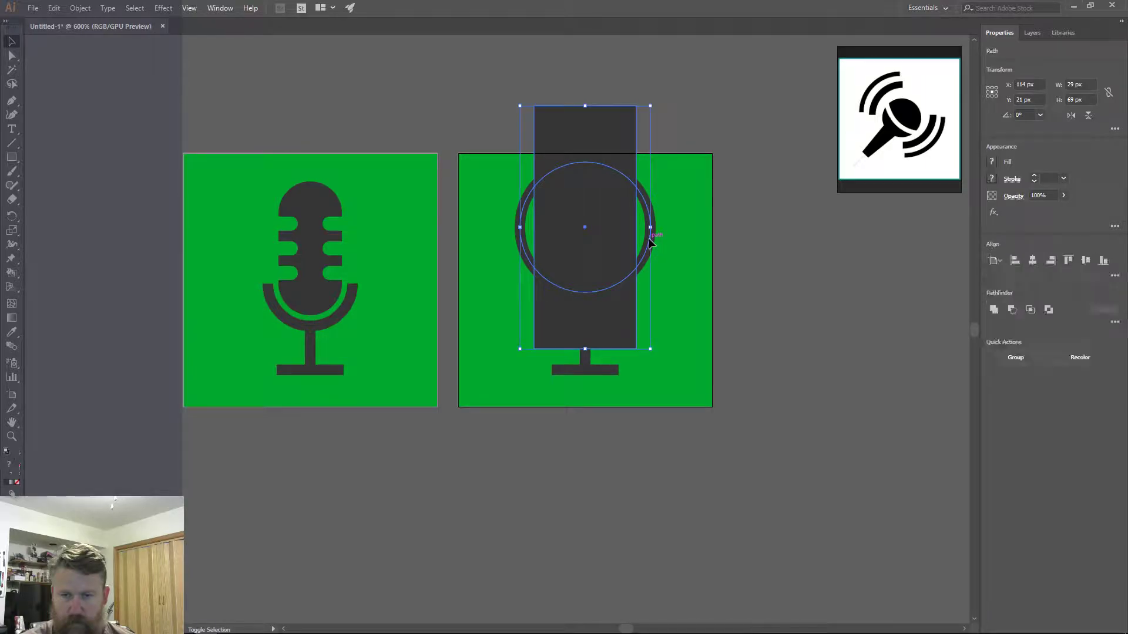
click(1013, 308)
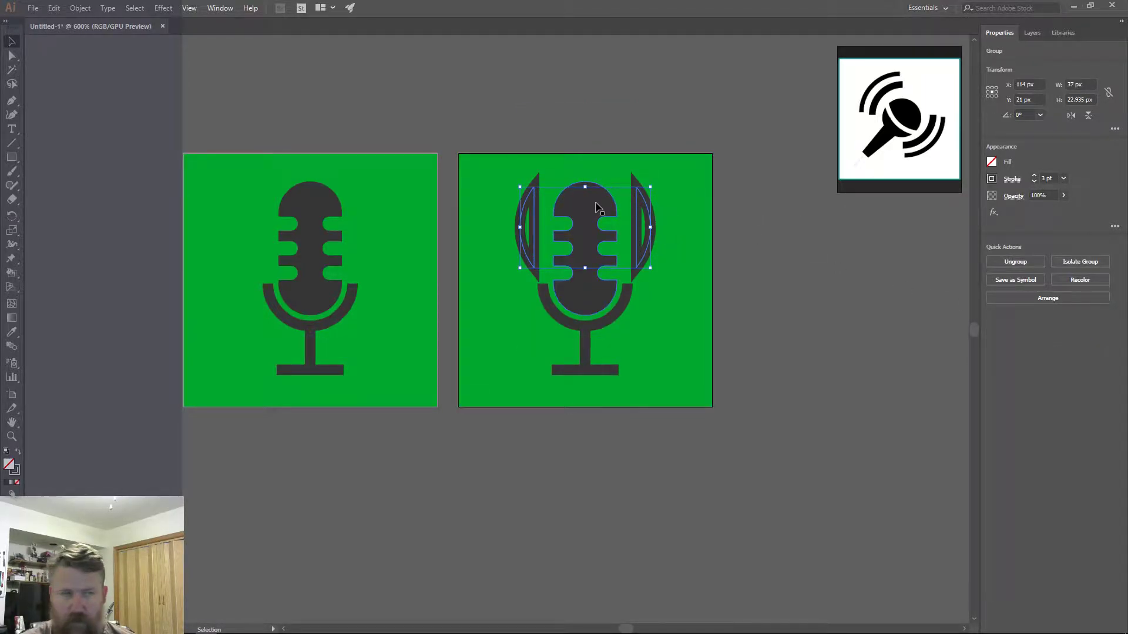
- Try to delete the straight inner edge of the left cut ring piece with Direct Selection, and undo the deletion
click(12, 55)
click(531, 226)
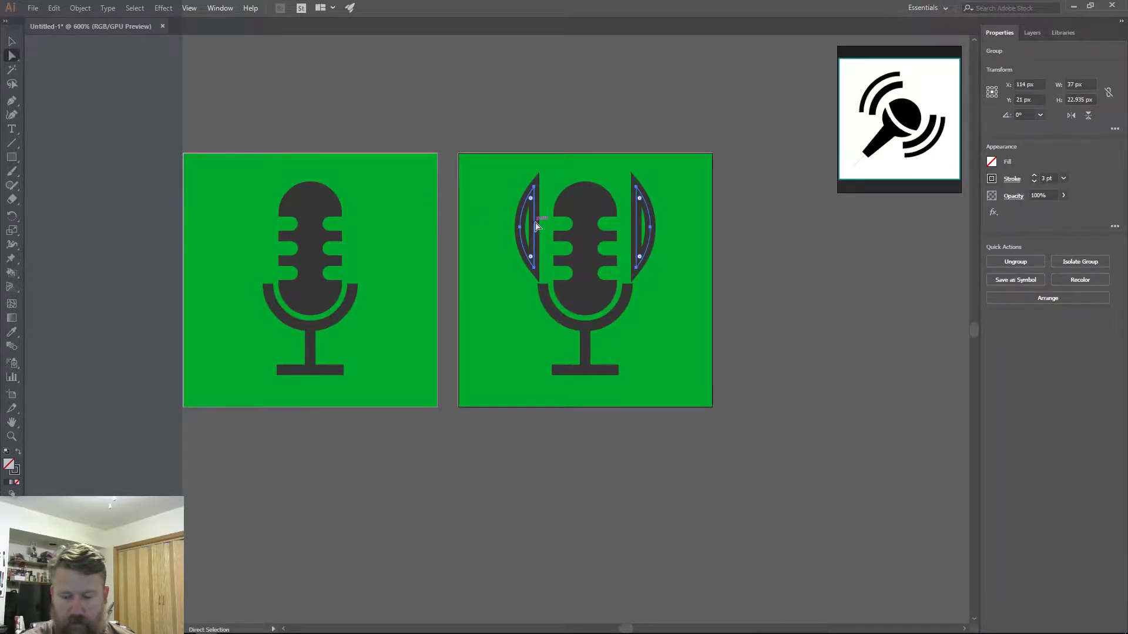
key(Delete)
key(ctrl+z)
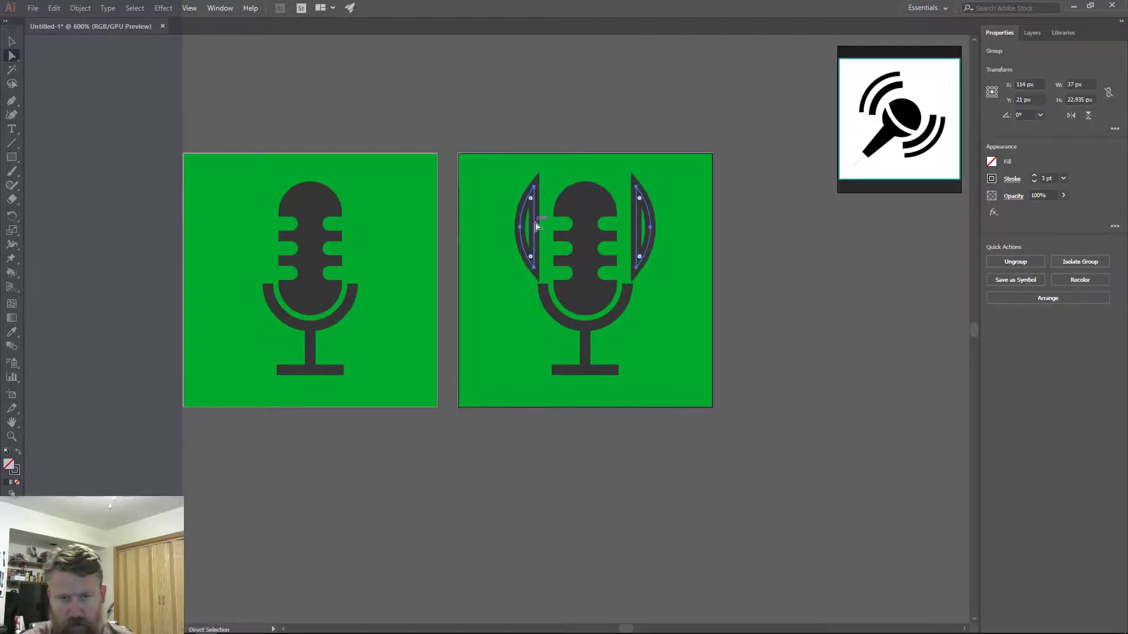
- Try to isolate the left ring piece's straight inner segment through its upper anchor point and the available path options
alt+scroll(536, 224, up, 2)
alt+scroll(536, 224, up, 2)
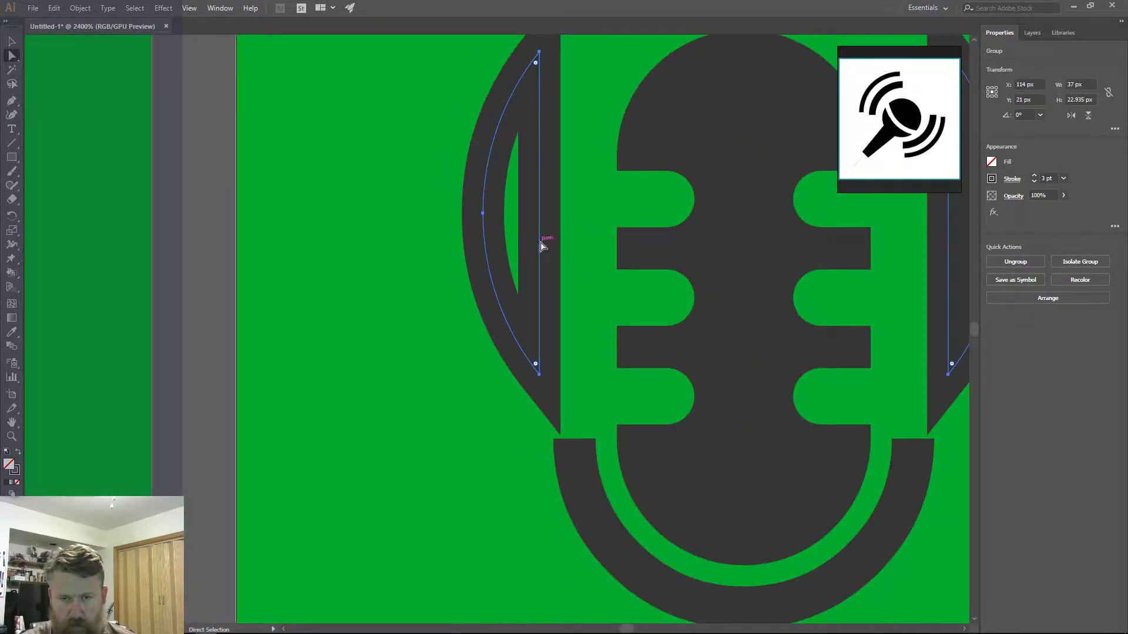
click(541, 241)
click(541, 240)
click(540, 235)
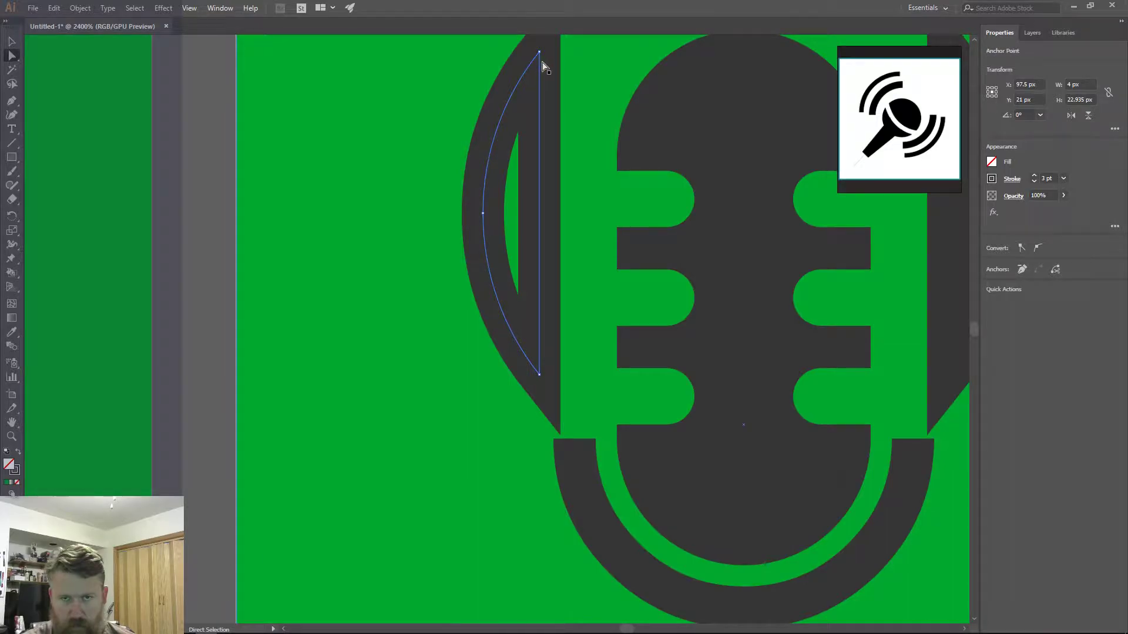
drag(540, 56, 540, 57)
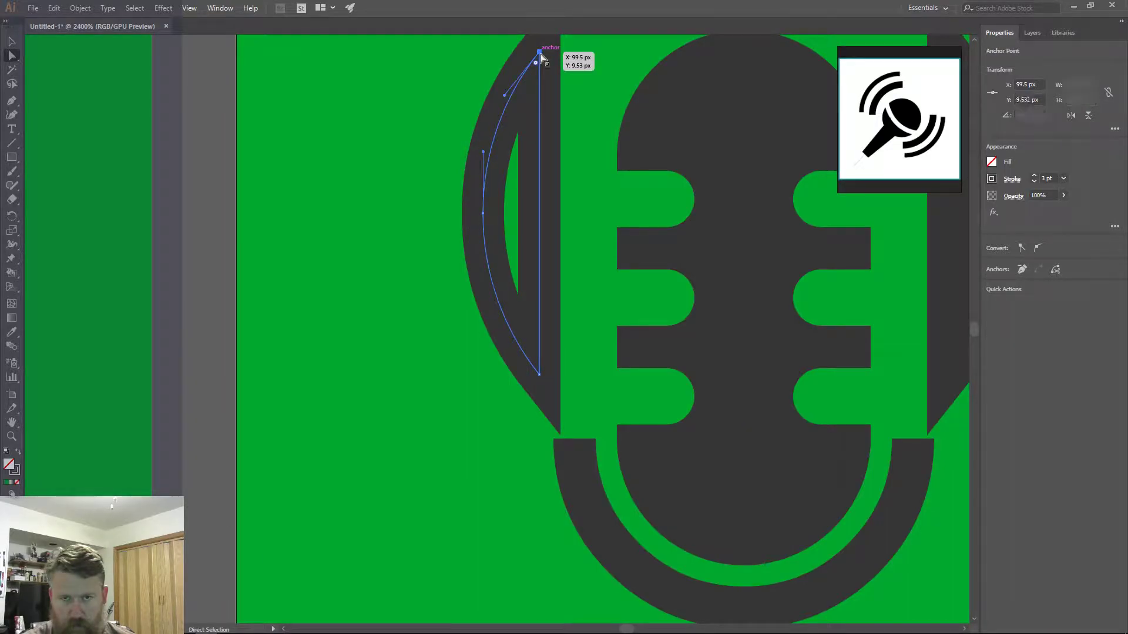
right_click(541, 138)
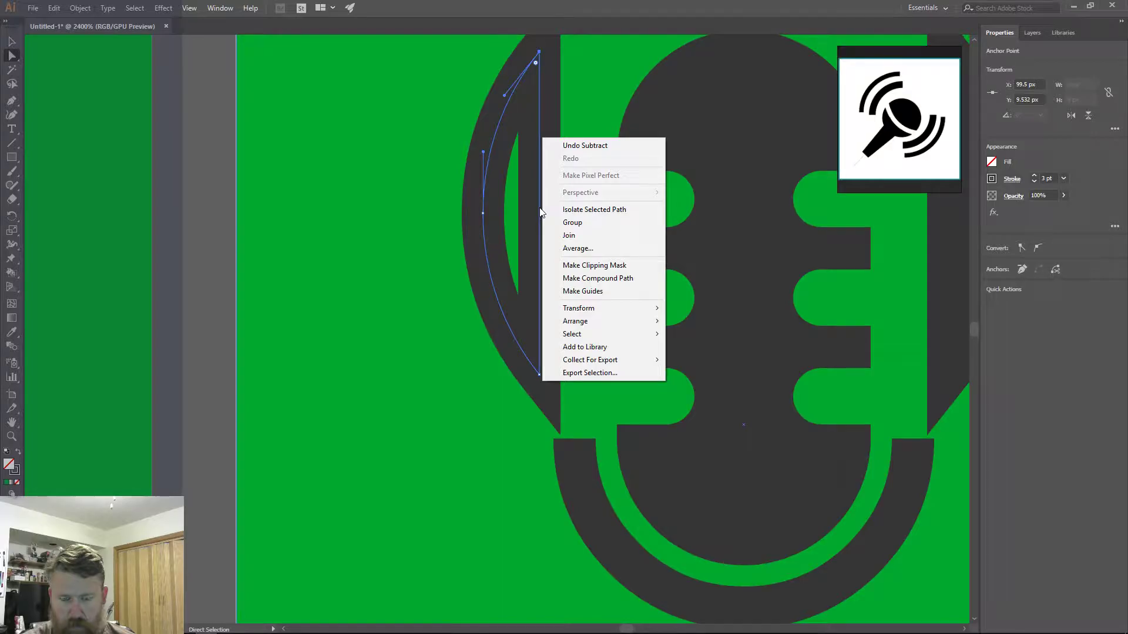
click(541, 121)
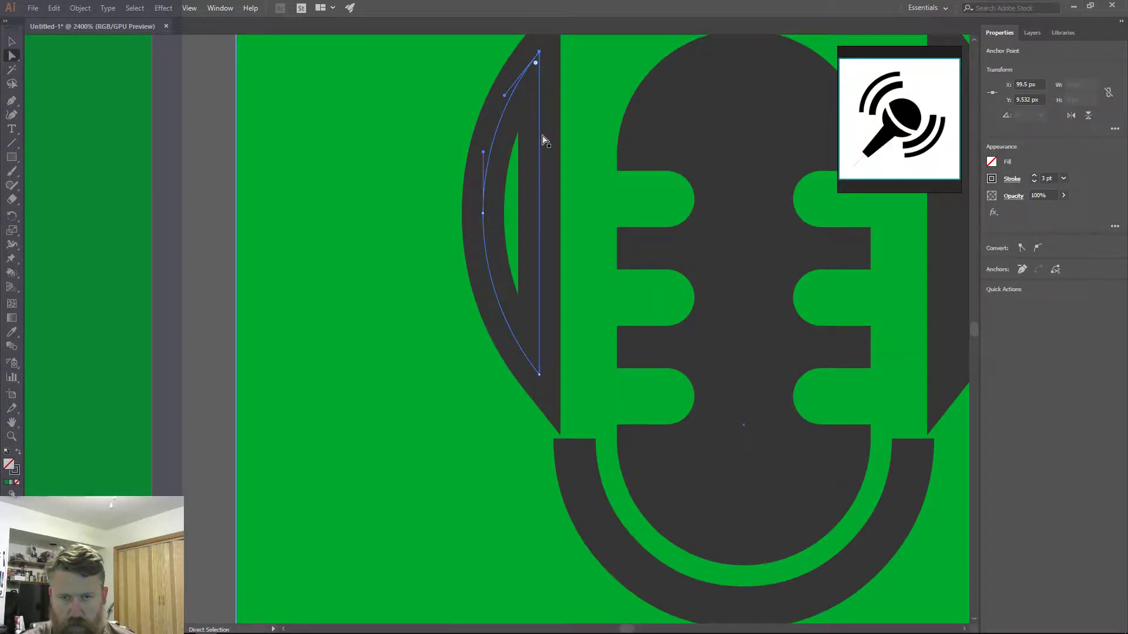
- Undo the subtraction and the rectangle's fill swap and resizing, and delete the rectangle, keeping the full ring
key(ctrl+minus)
key(ctrl+minus)
key(ctrl+minus)
key(v)
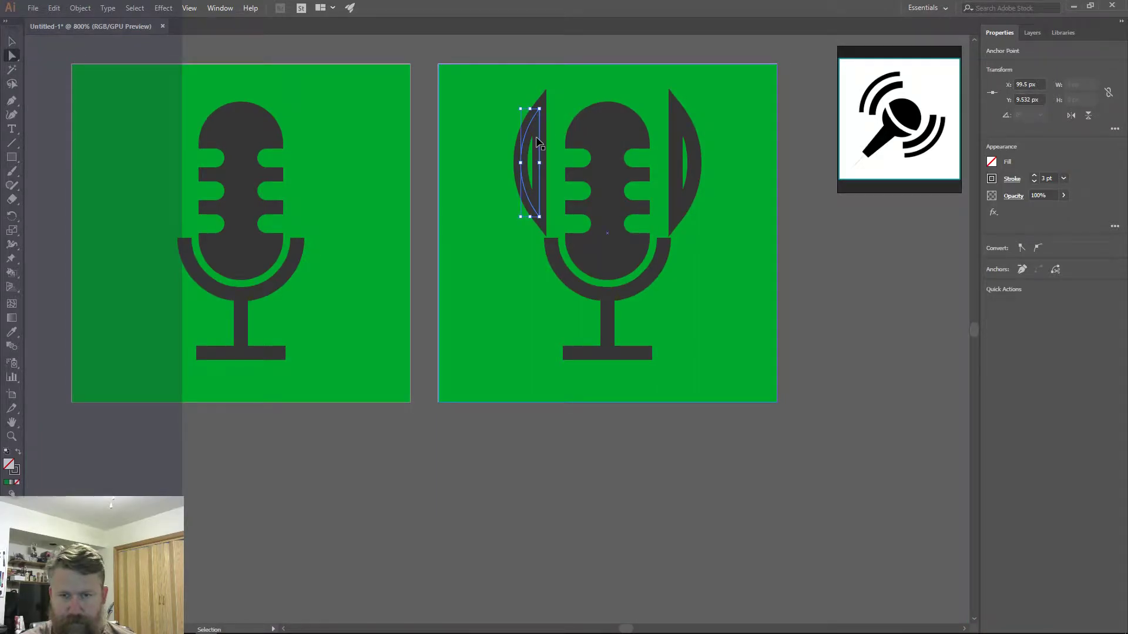
key(ctrl+z)
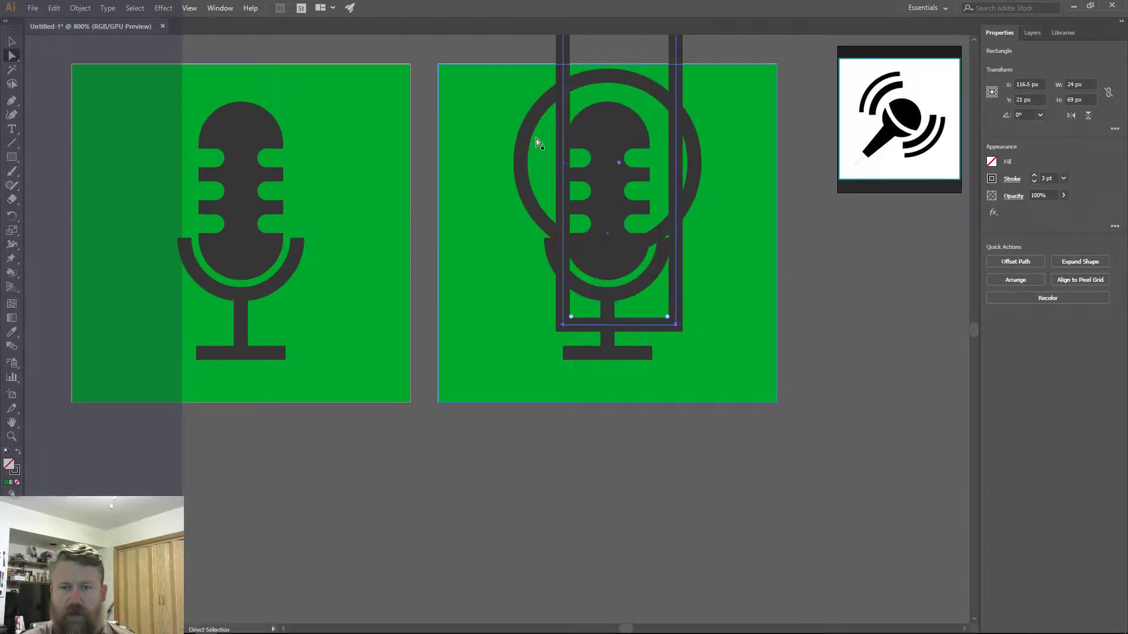
key(Delete)
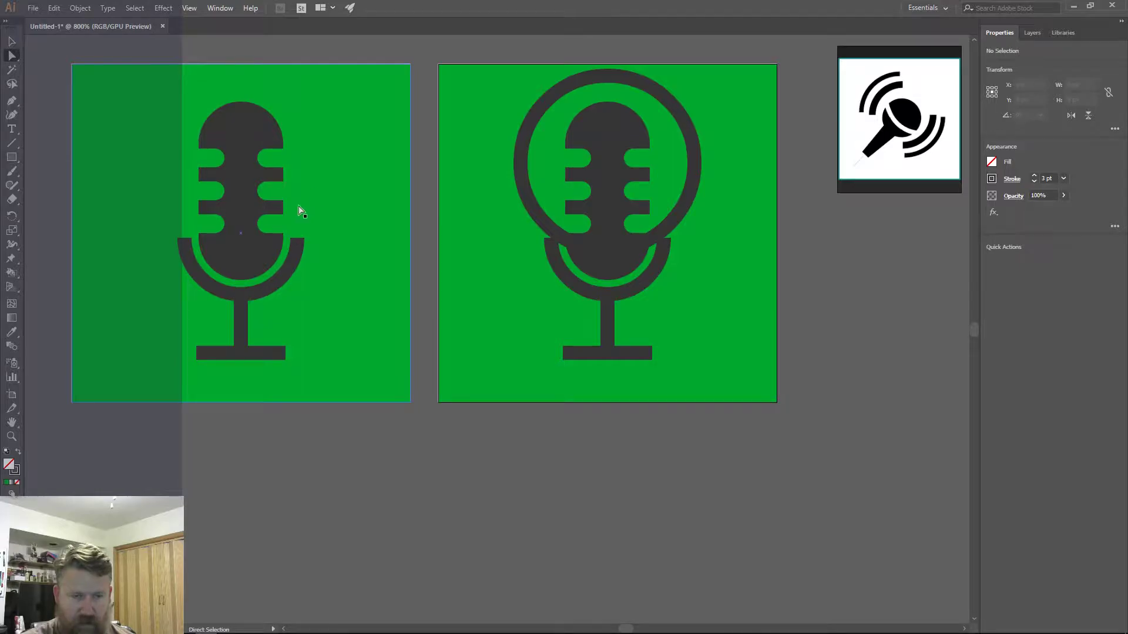
key(alt+Tab)
key(alt+Tab)
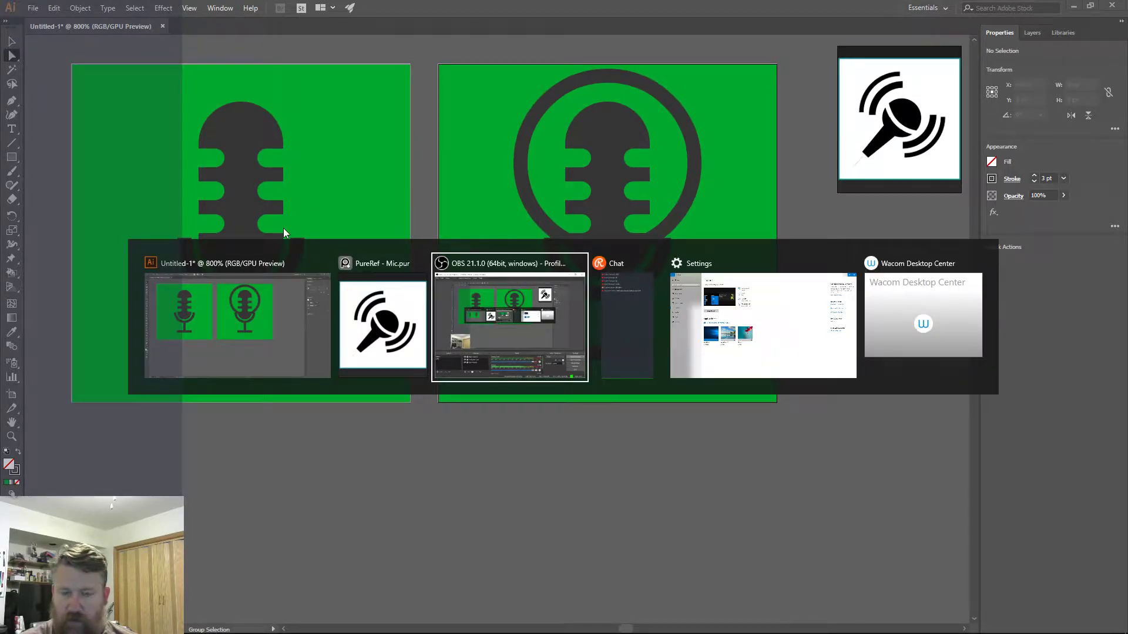
key(alt+Tab)
key(alt+Tab)
key(alt+Tab)
key(alt+Tab)
key(alt+Tab)
key(alt+Tab)
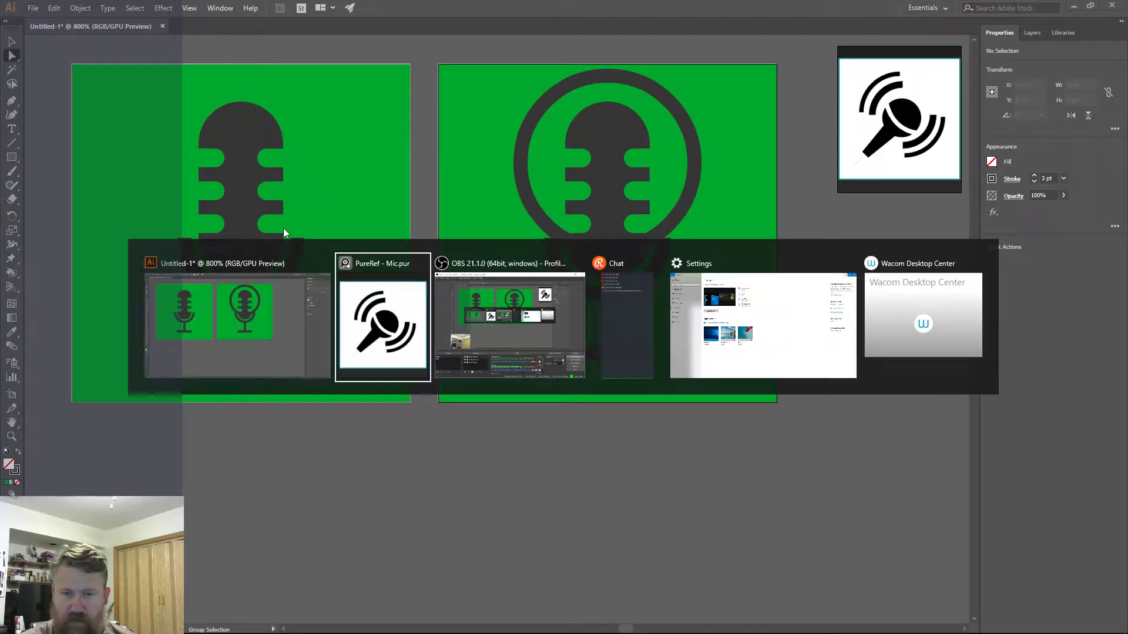
key(Escape)
- Open Google Chrome and search Google for "illustrator cut shpe"
key(super)
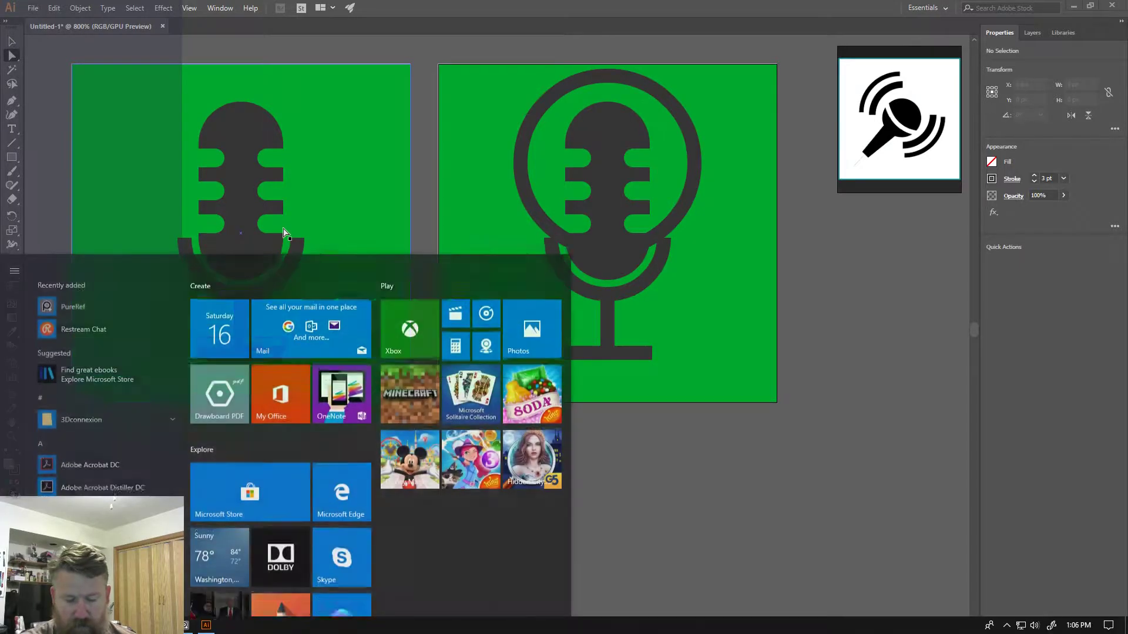
text(g)
key(Escape)
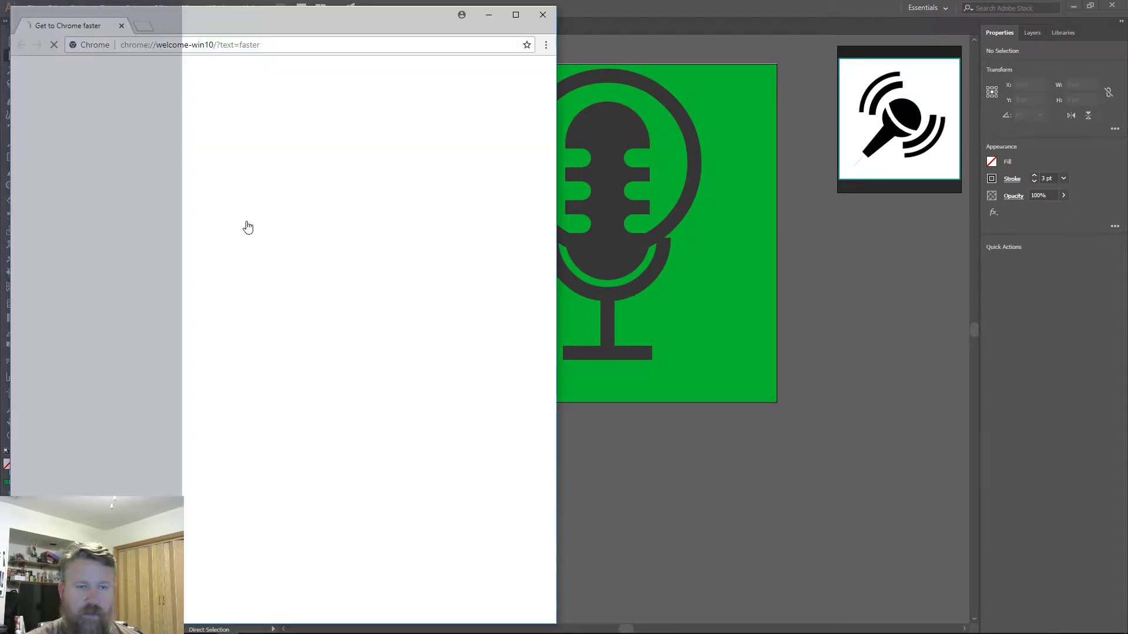
click(223, 46)
text(illus)
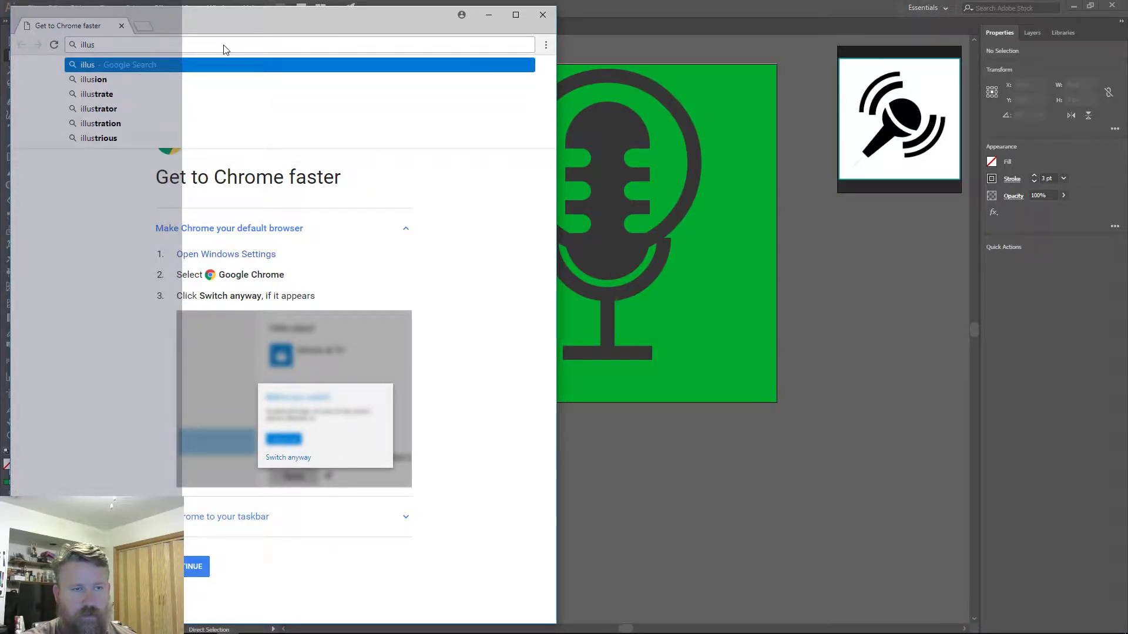
text(trator )
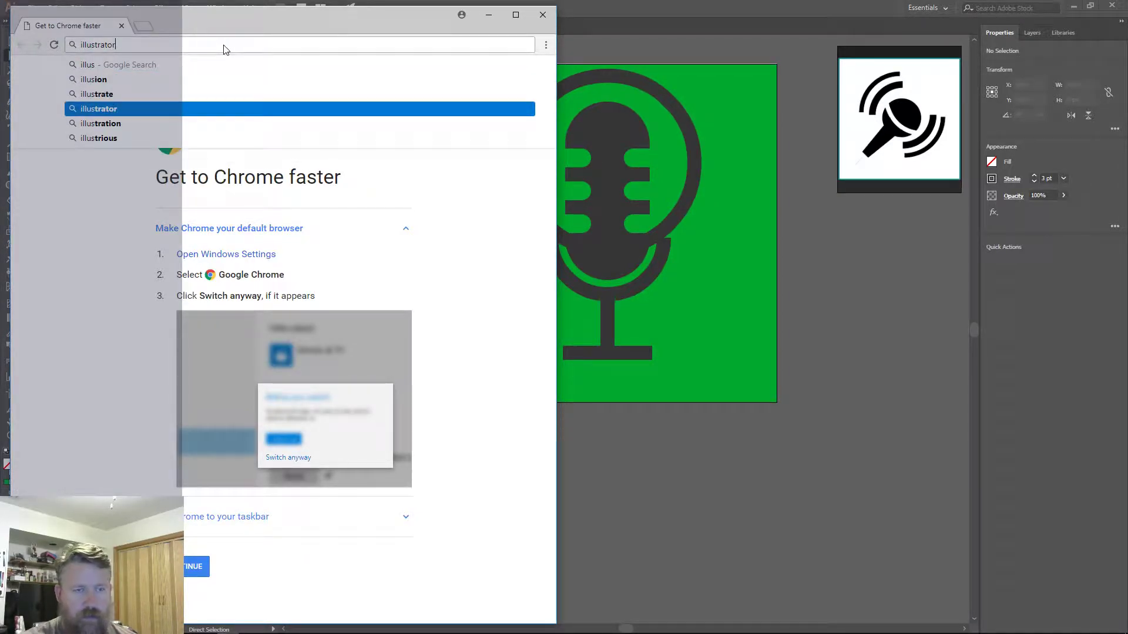
text(cut)
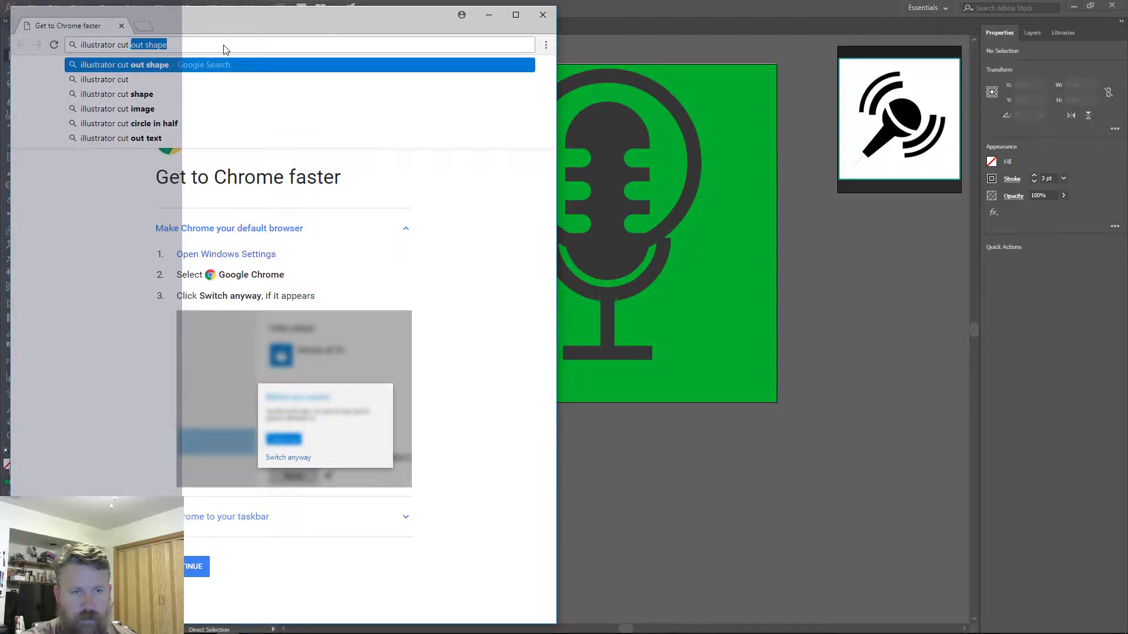
text( sh)
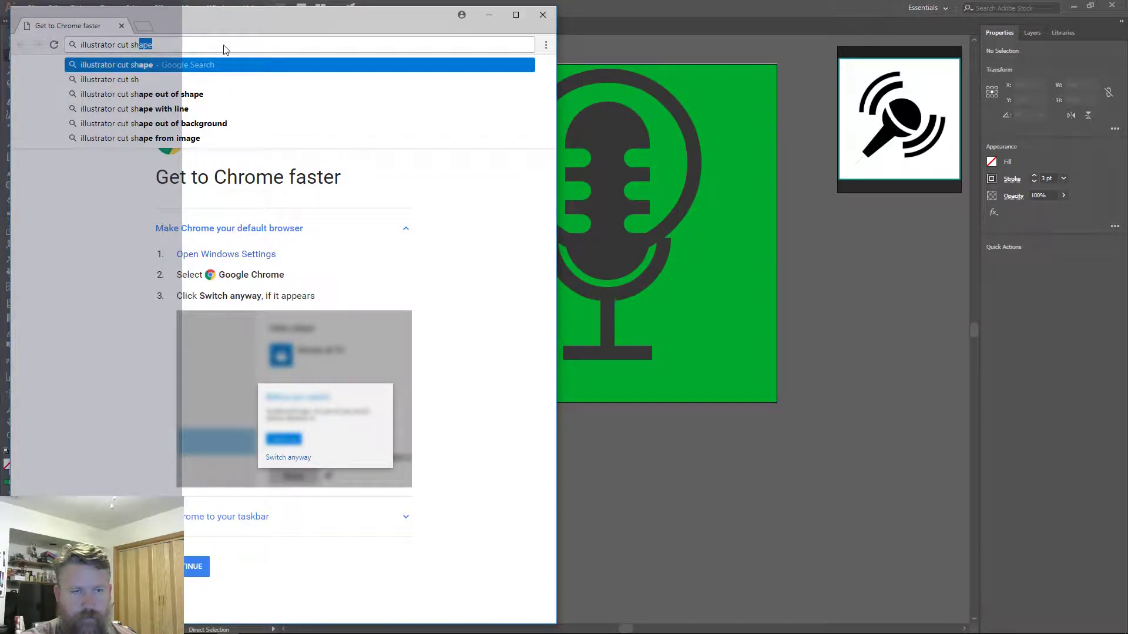
text(pe)
key(Return)
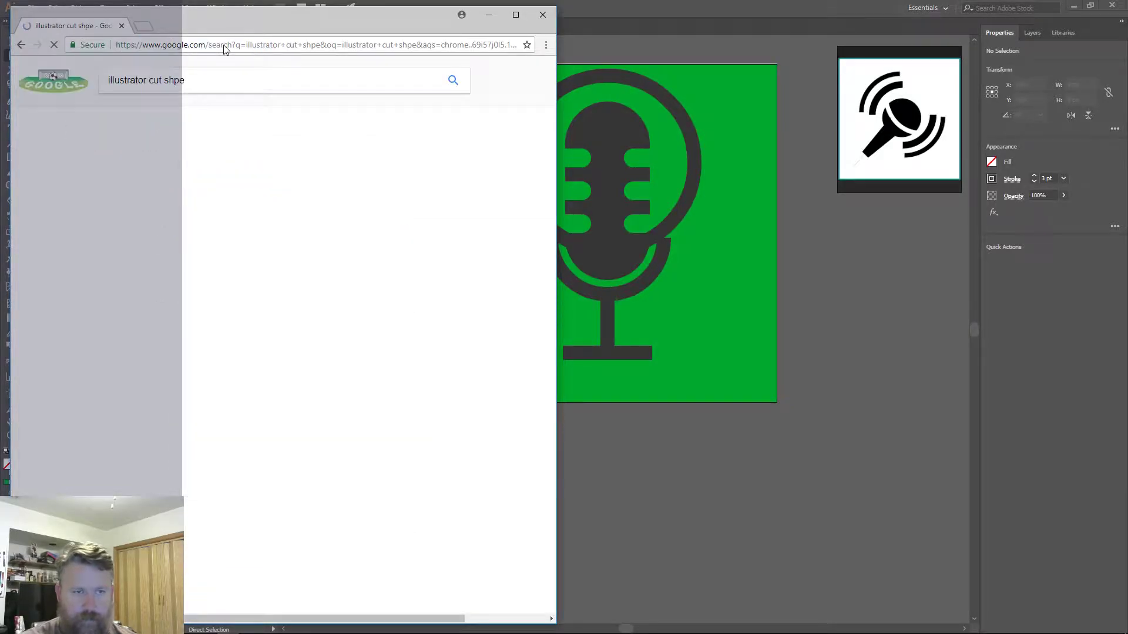
- Watch the 60-second Illustrator tutorial on slicing and dividing shapes at reduced volume, and close the browser to return to Illustrator
click(287, 298)
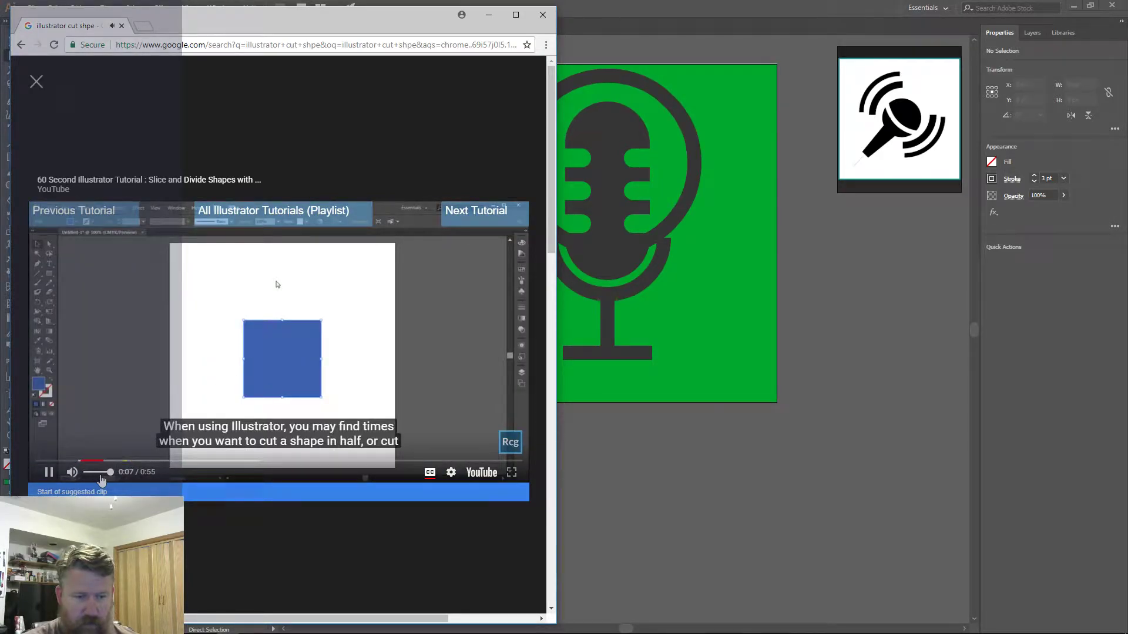
drag(97, 476, 89, 476)
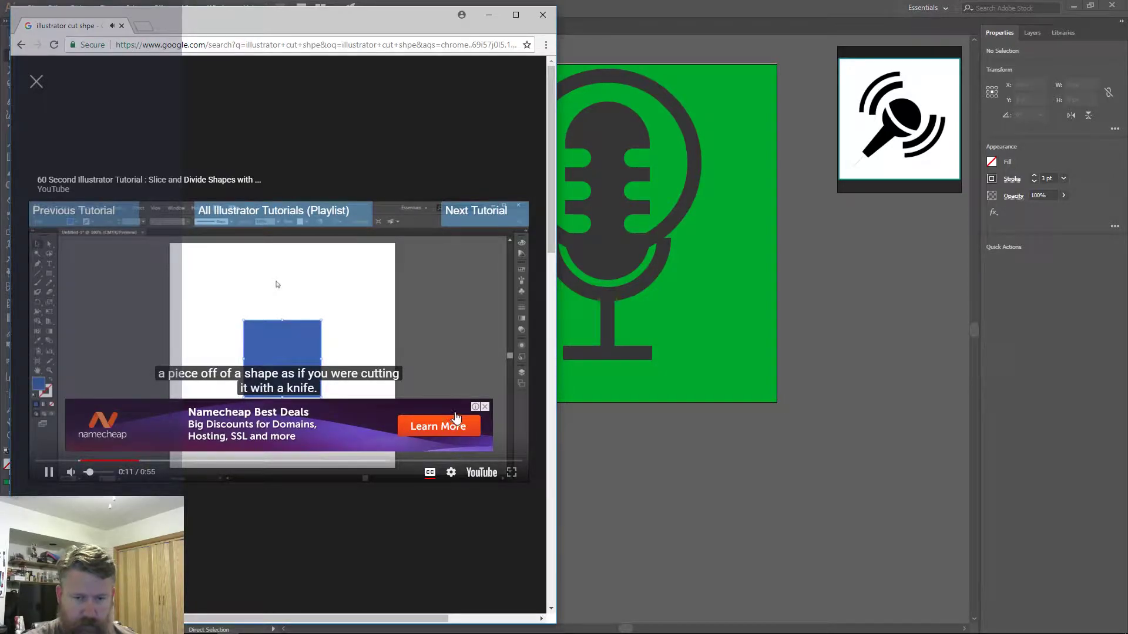
click(485, 407)
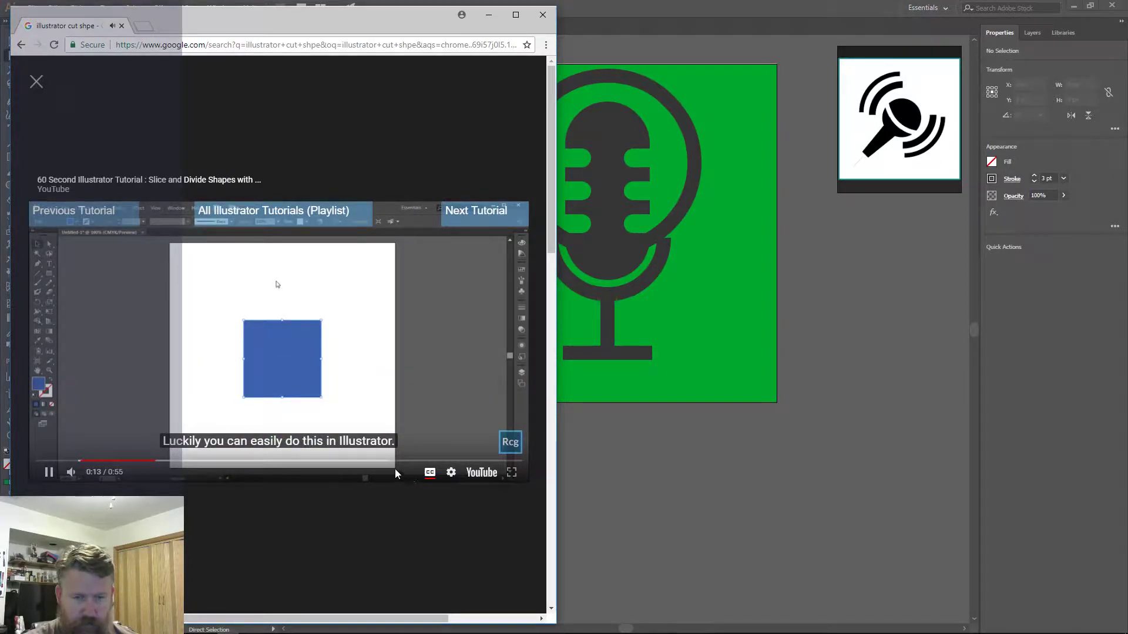
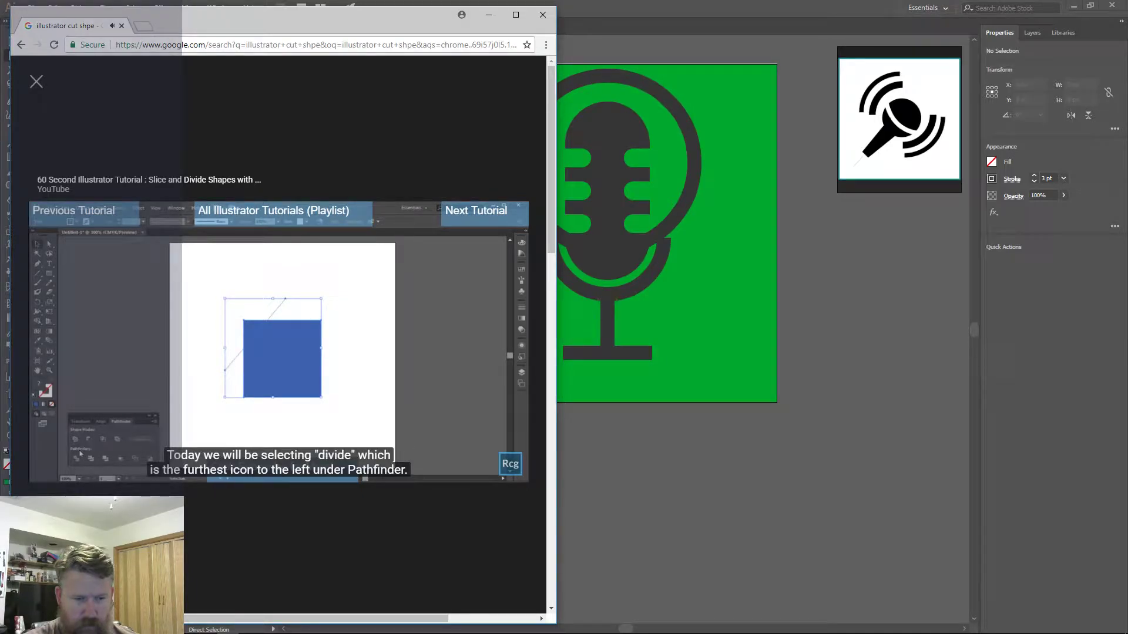
click(301, 334)
click(543, 15)
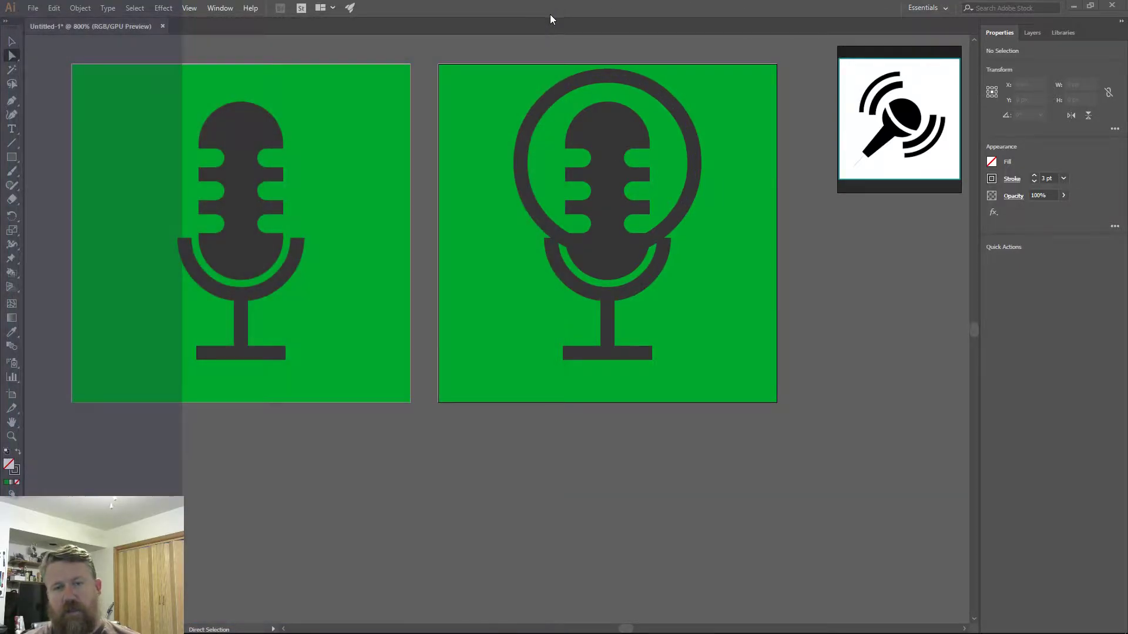
- Draw a rectangle about 24 × 57 px over the second microphone and split it and the ring with Pathfinder Divide
key(m)
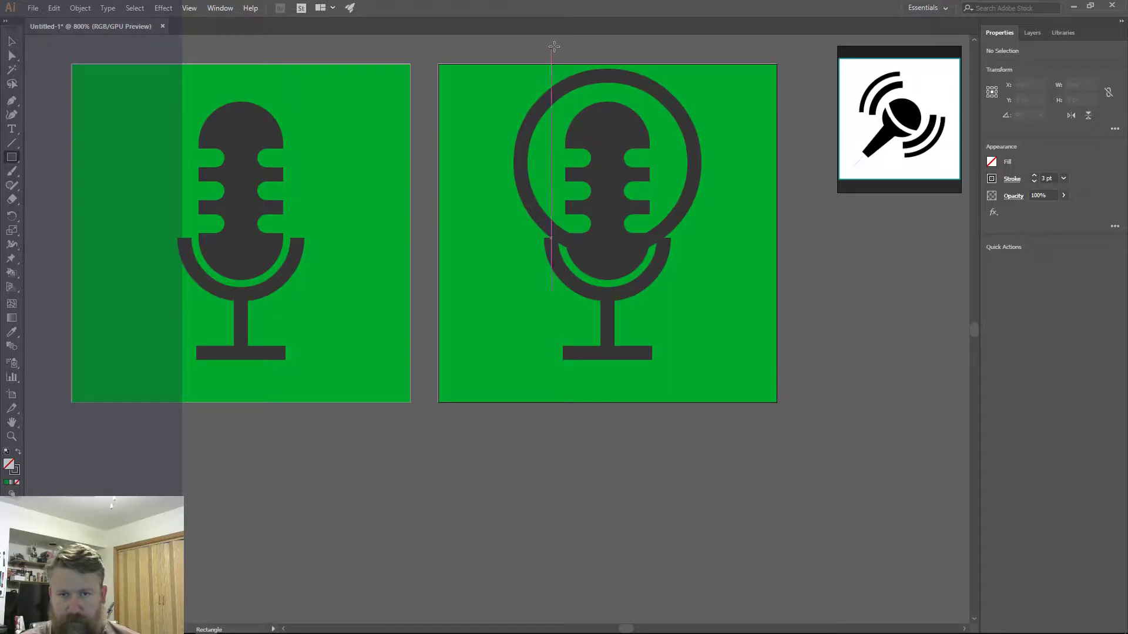
mouse_move(548, 48)
mouse_down()
mouse_move(616, 107)
mouse_move(662, 316)
mouse_up()
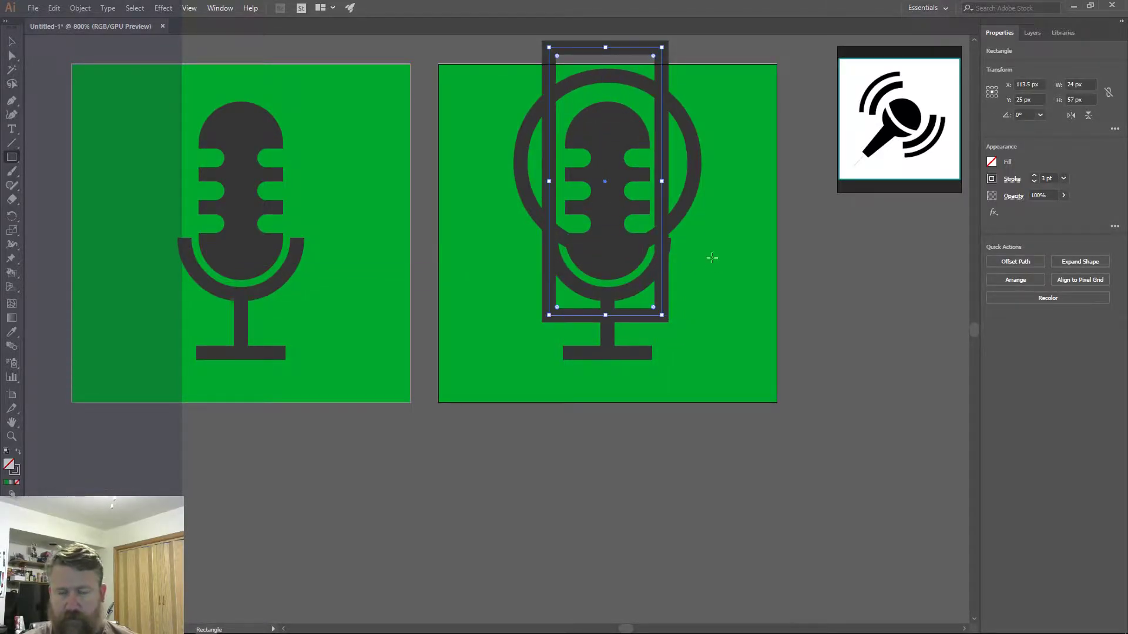
click(13, 43)
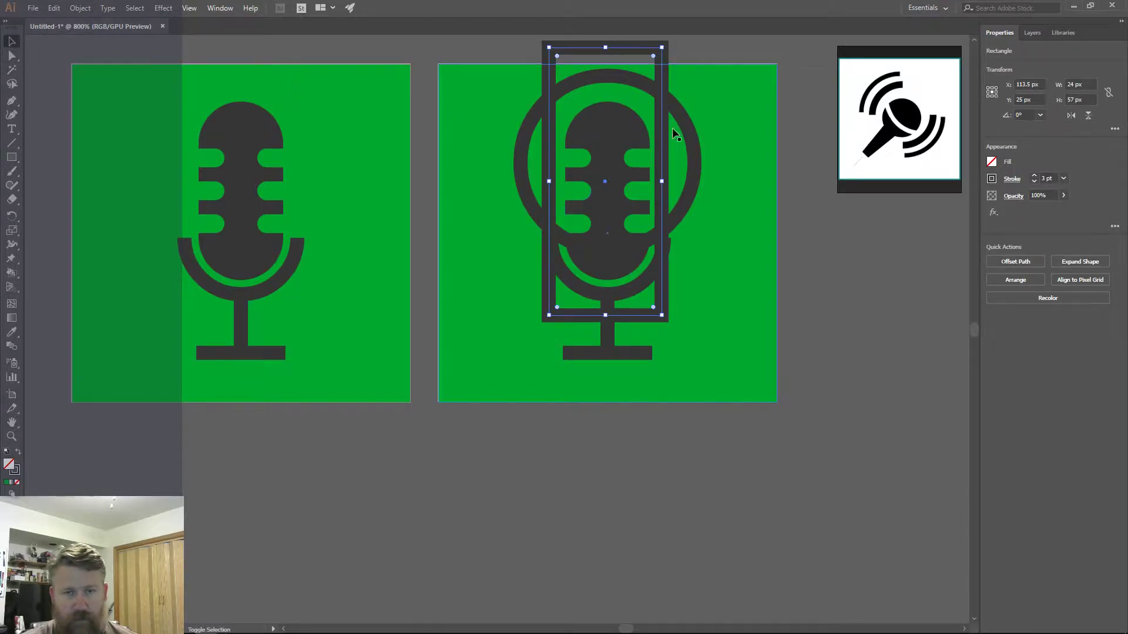
shift+click(698, 150)
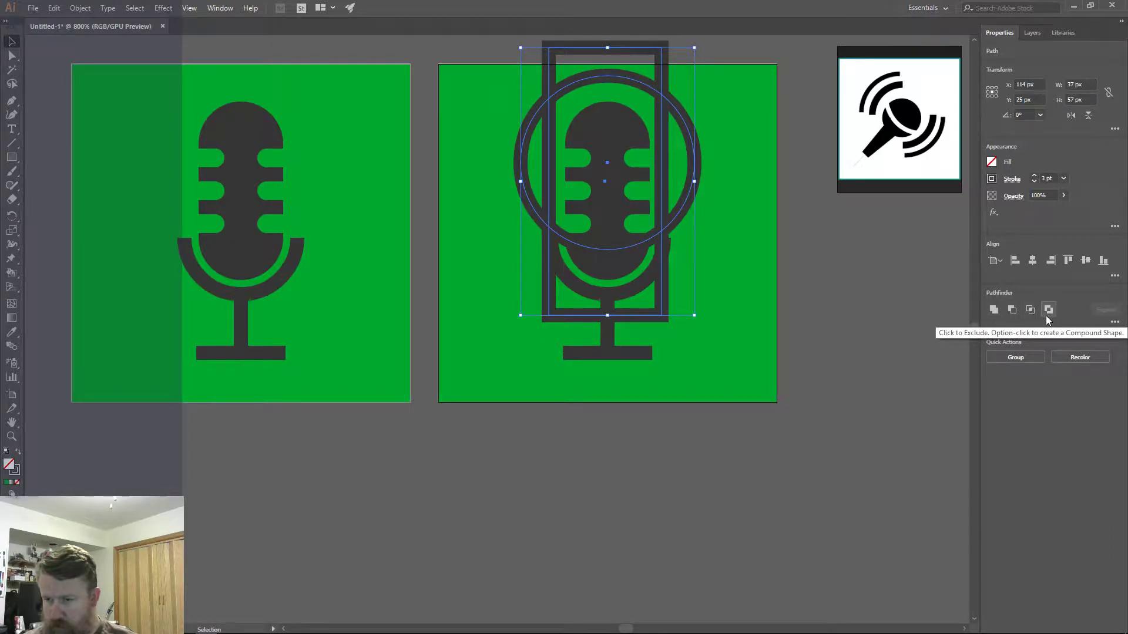
click(1115, 322)
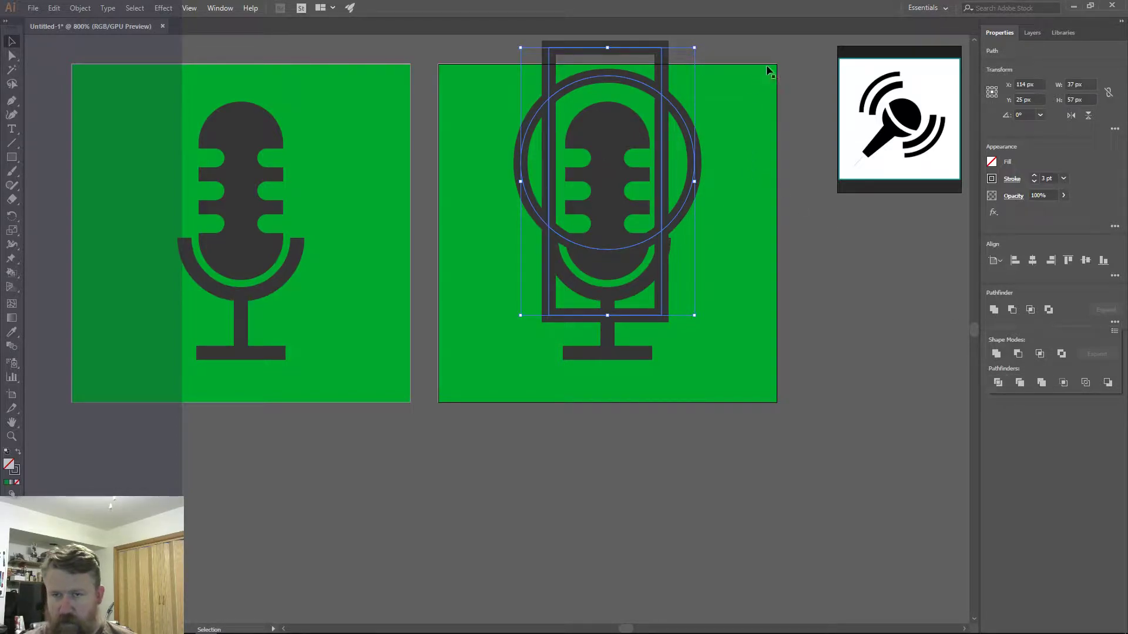
click(672, 56)
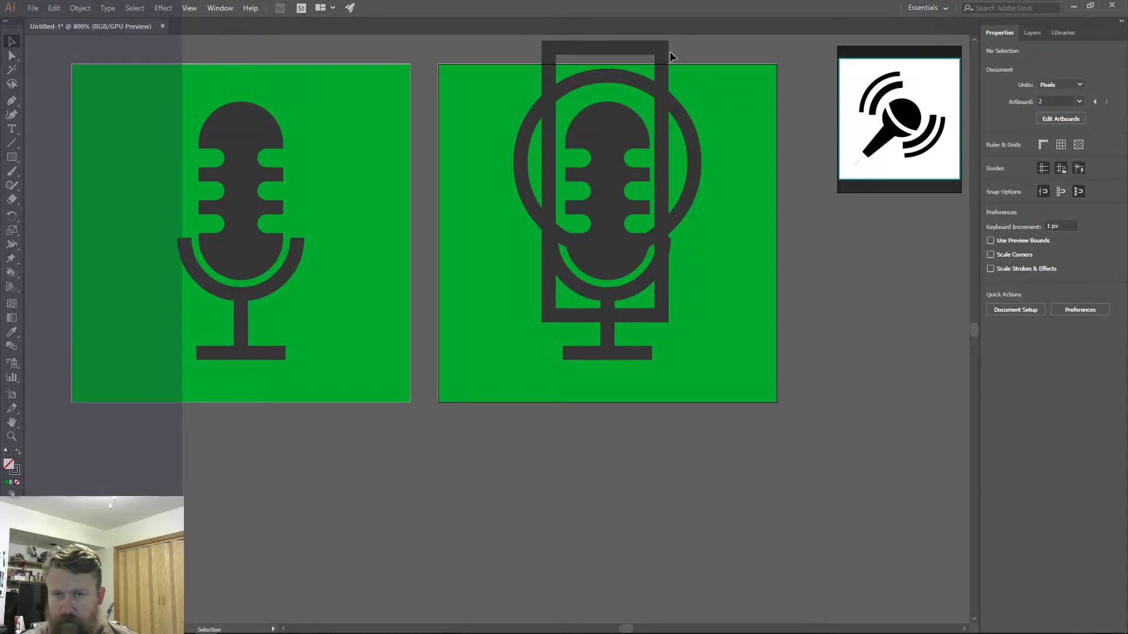
- Isolate the divided group and delete the rectangle and ring pieces between and below the two side segments
click(660, 57)
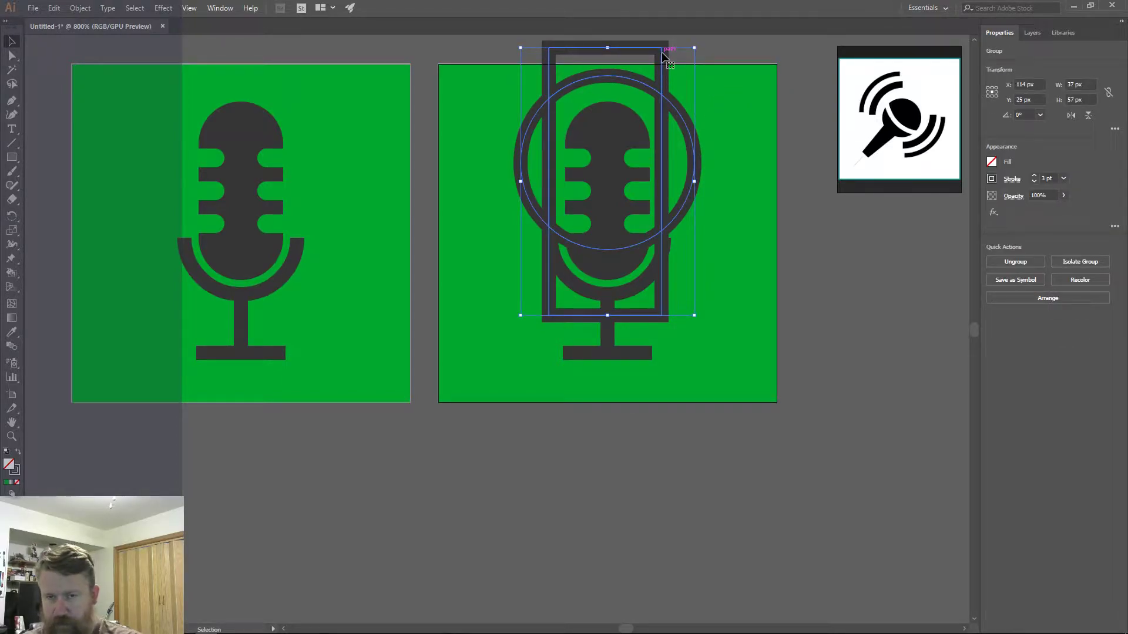
double_click(662, 57)
click(662, 57)
key(Delete)
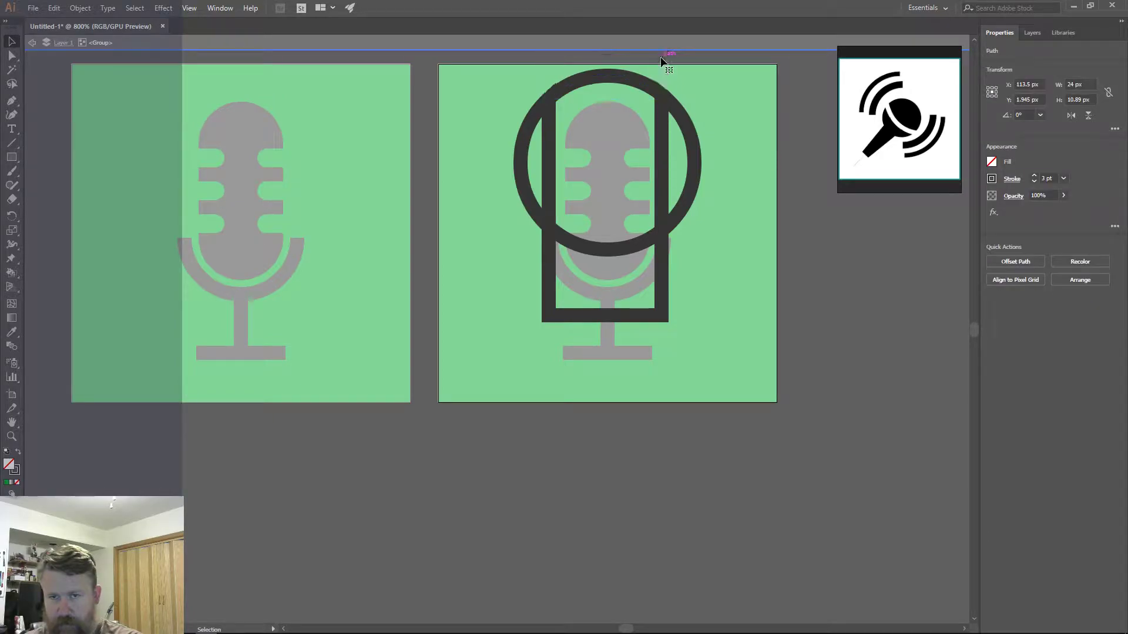
click(633, 82)
key(Delete)
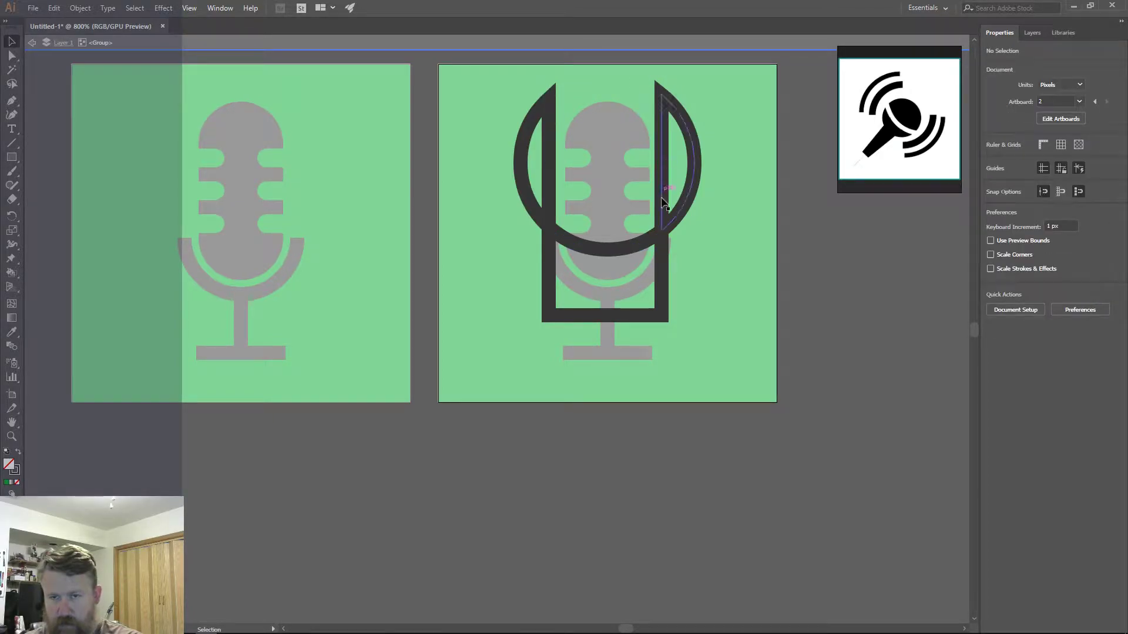
click(667, 268)
key(Delete)
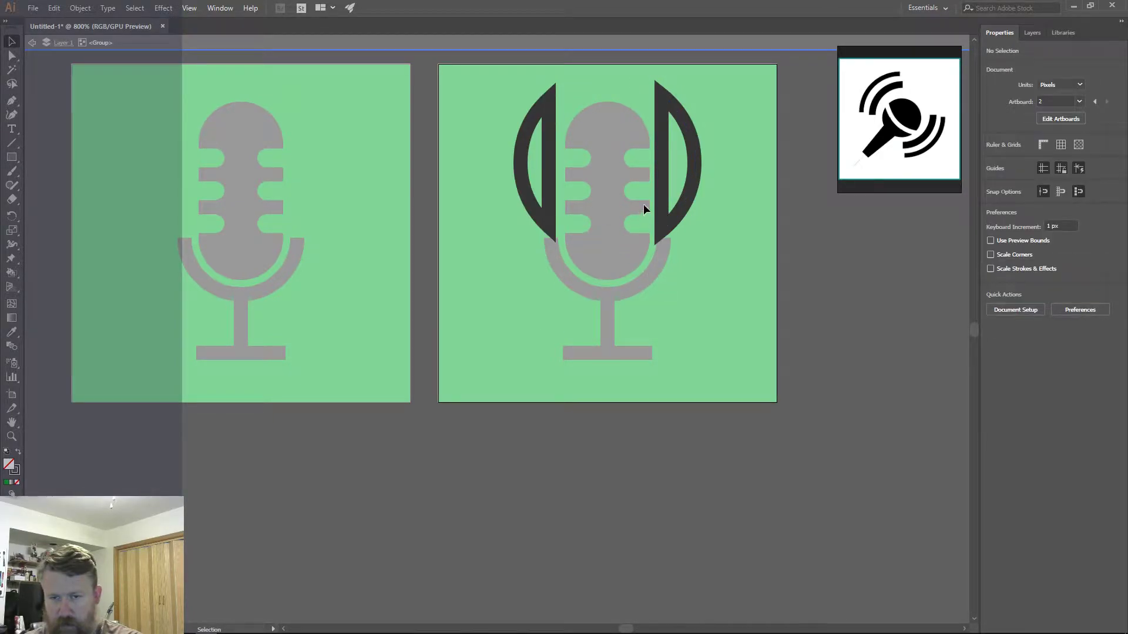
- Try deleting the right ring segment, undo the deletion, and isolate that segment before leaving isolation mode
click(665, 180)
key(Delete)
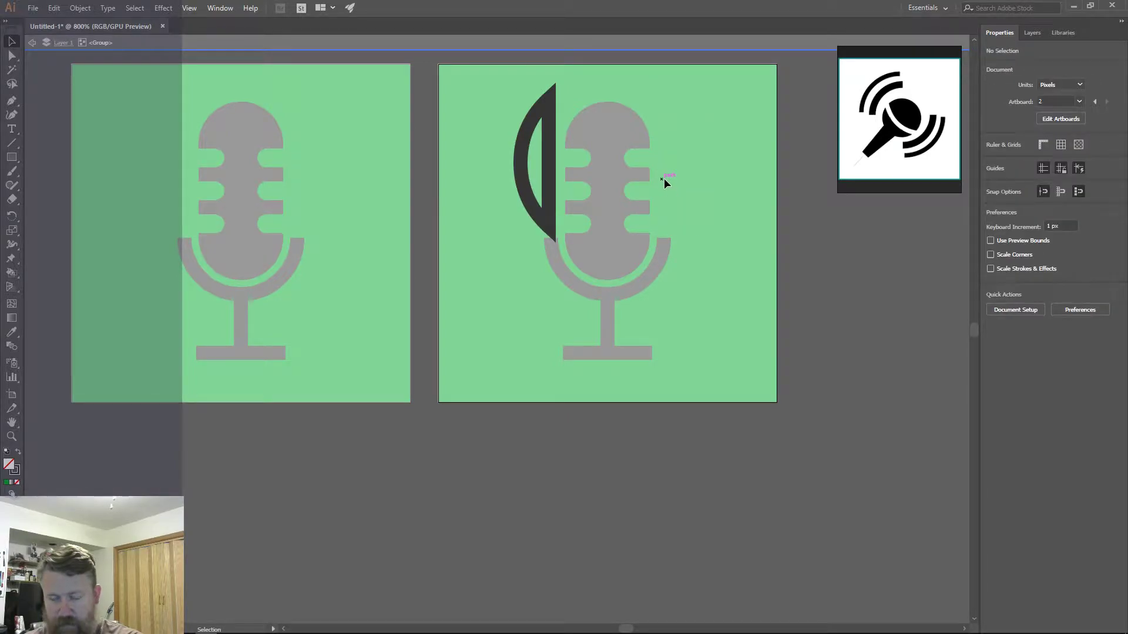
key(ctrl+z)
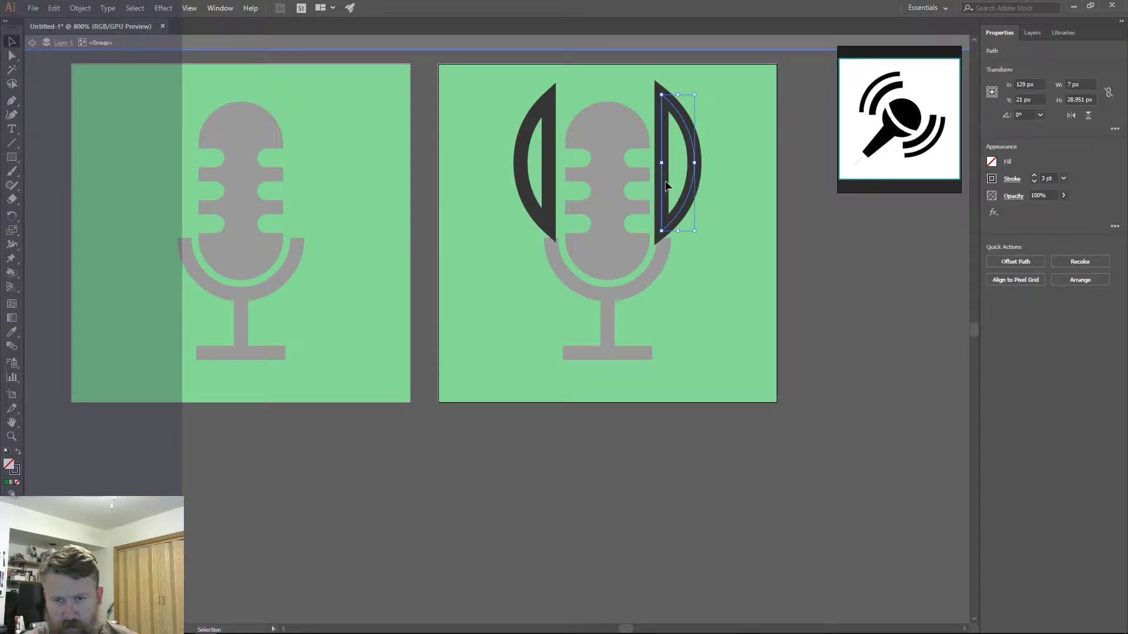
key(ctrl+equal)
key(space)
drag(609, 167, 651, 325)
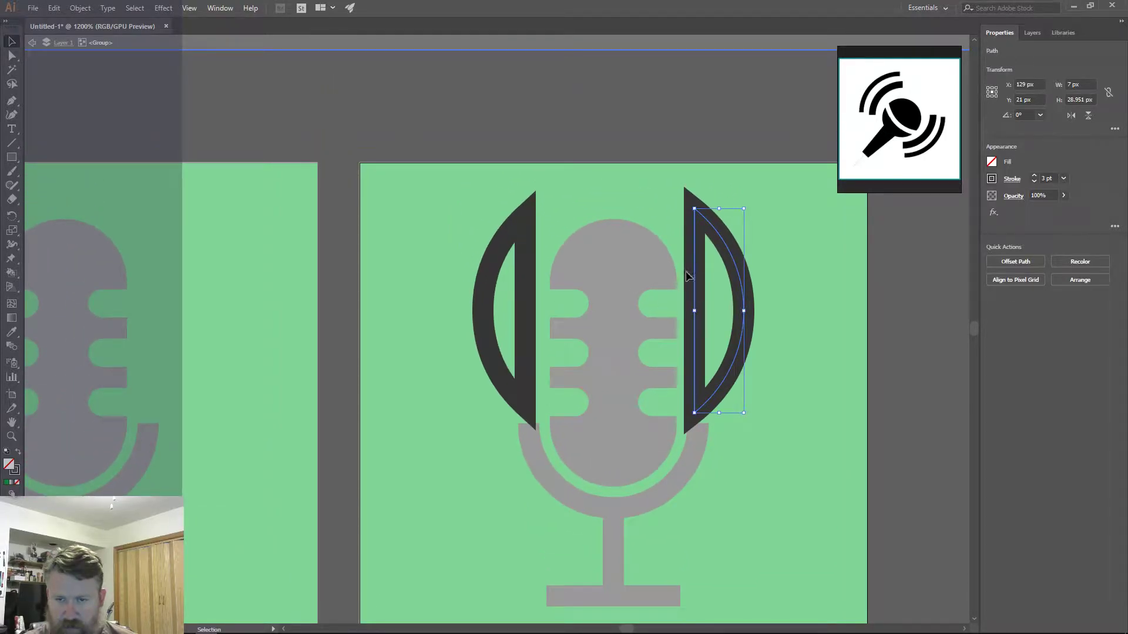
double_click(695, 288)
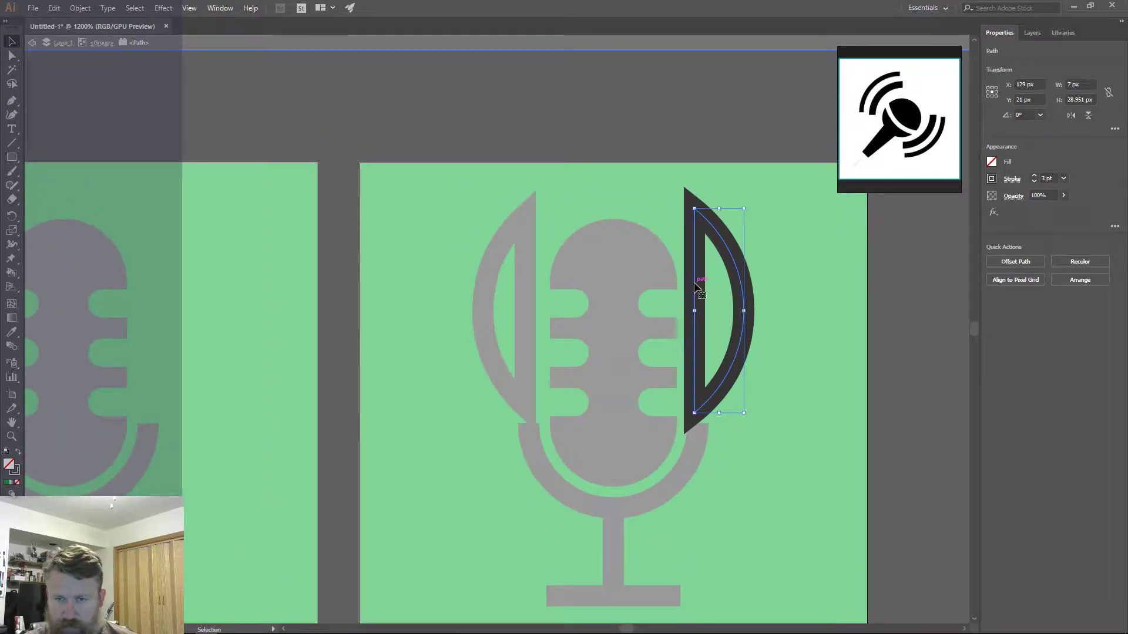
double_click(616, 103)
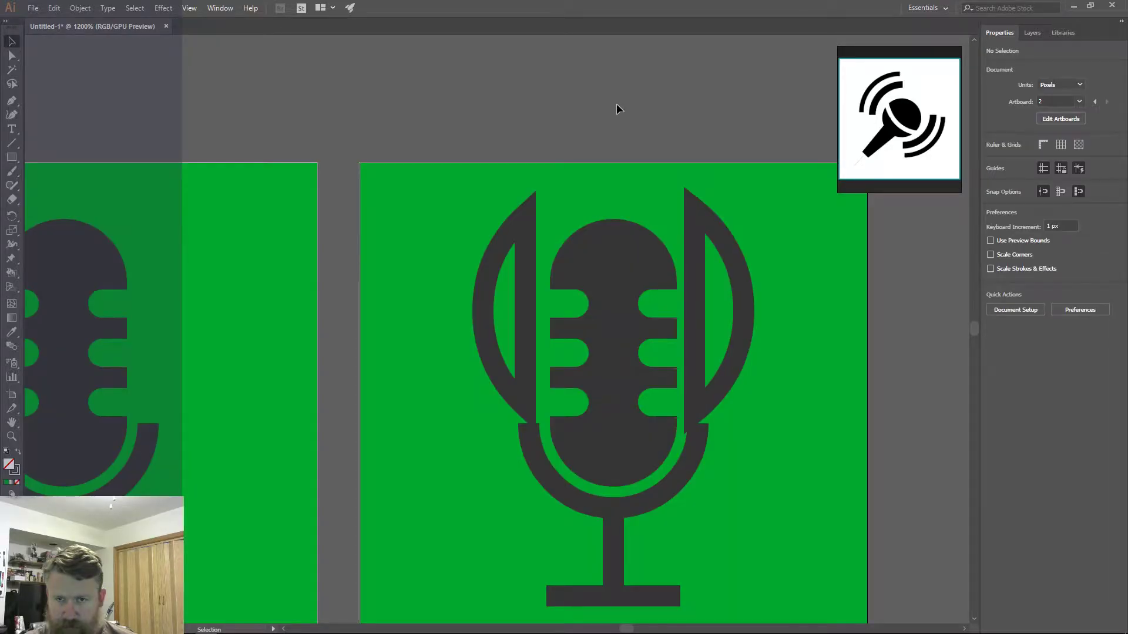
- Undo the ring's division and the cutting rectangle, and select the full ring
click(668, 216)
double_click(699, 241)
click(698, 240)
key(Delete)
key(Escape)
click(718, 233)
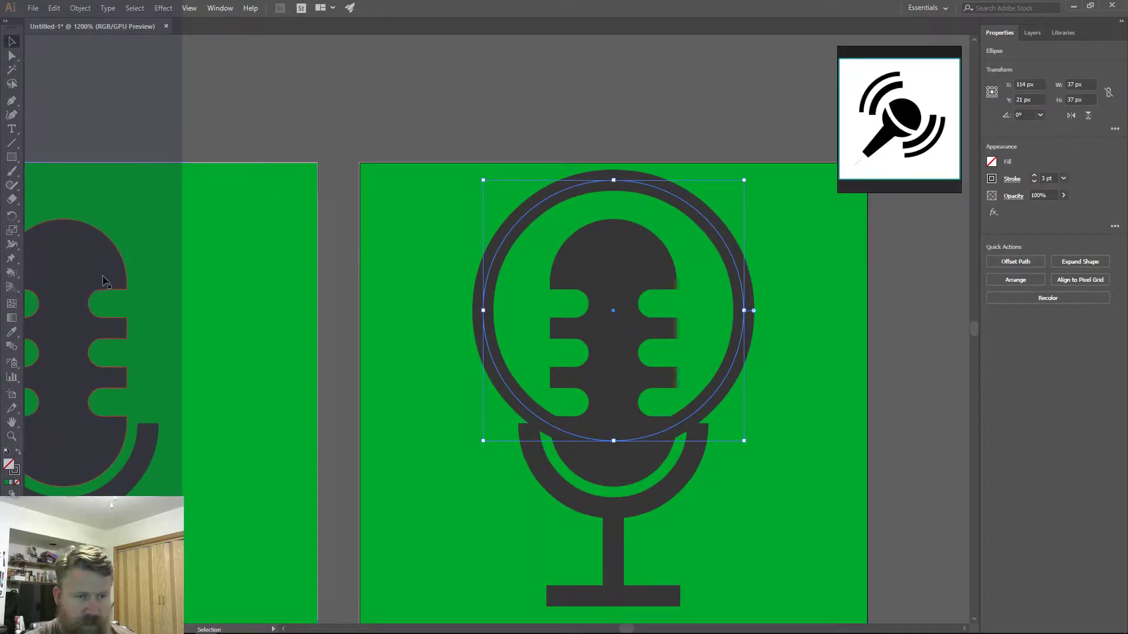
- Look through the available tools for a way to cut paths, trying the Slice Selection tool on the ring
click(15, 61)
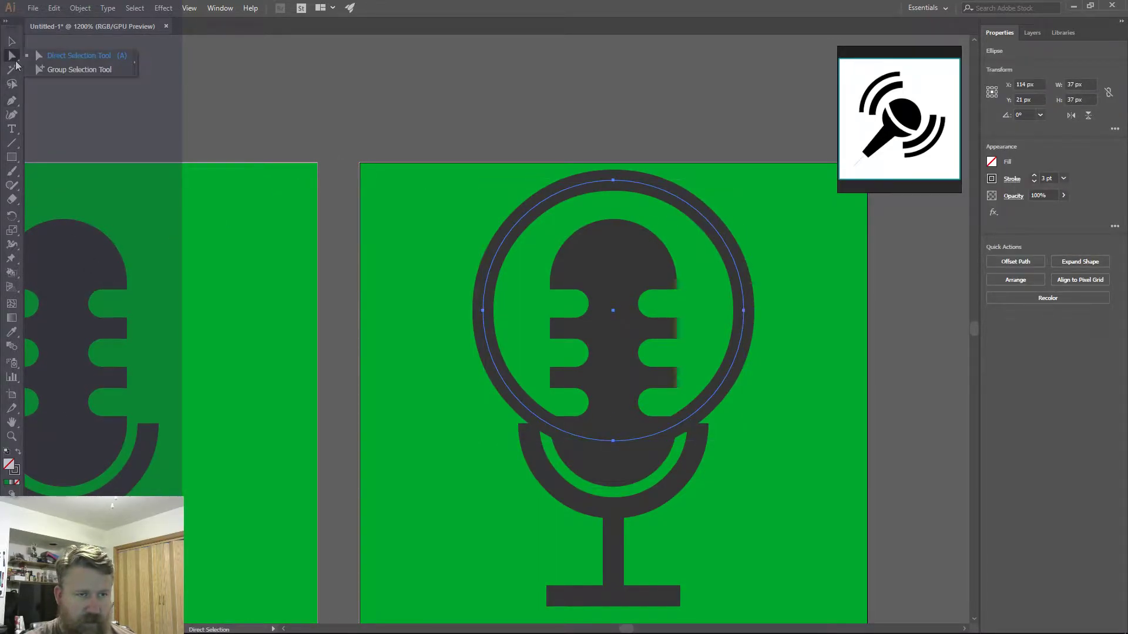
click(17, 146)
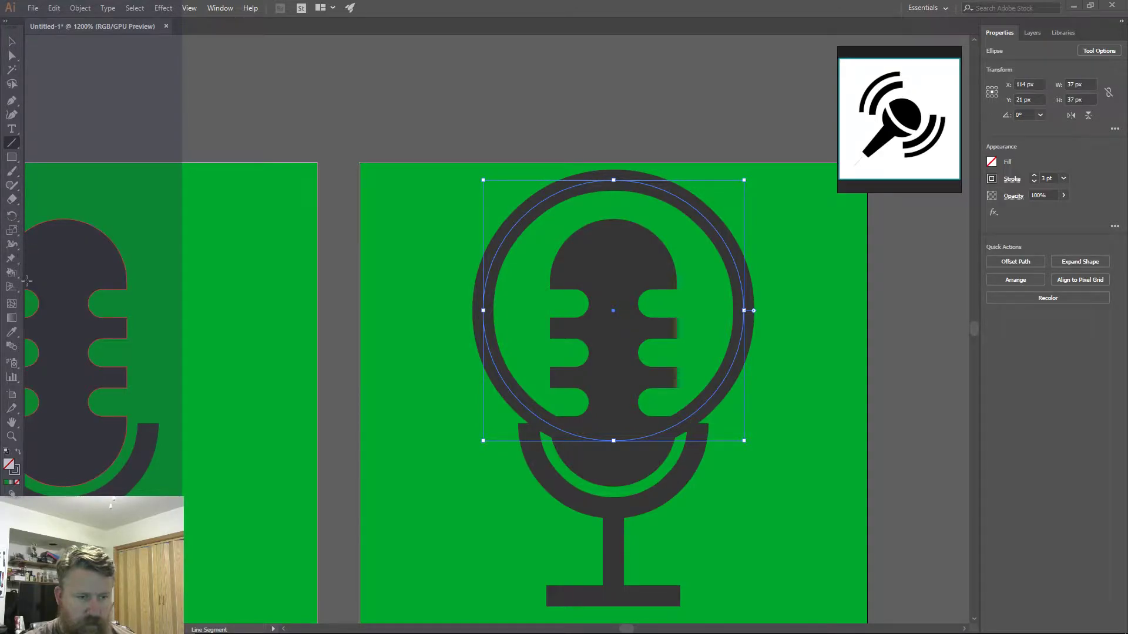
click(18, 339)
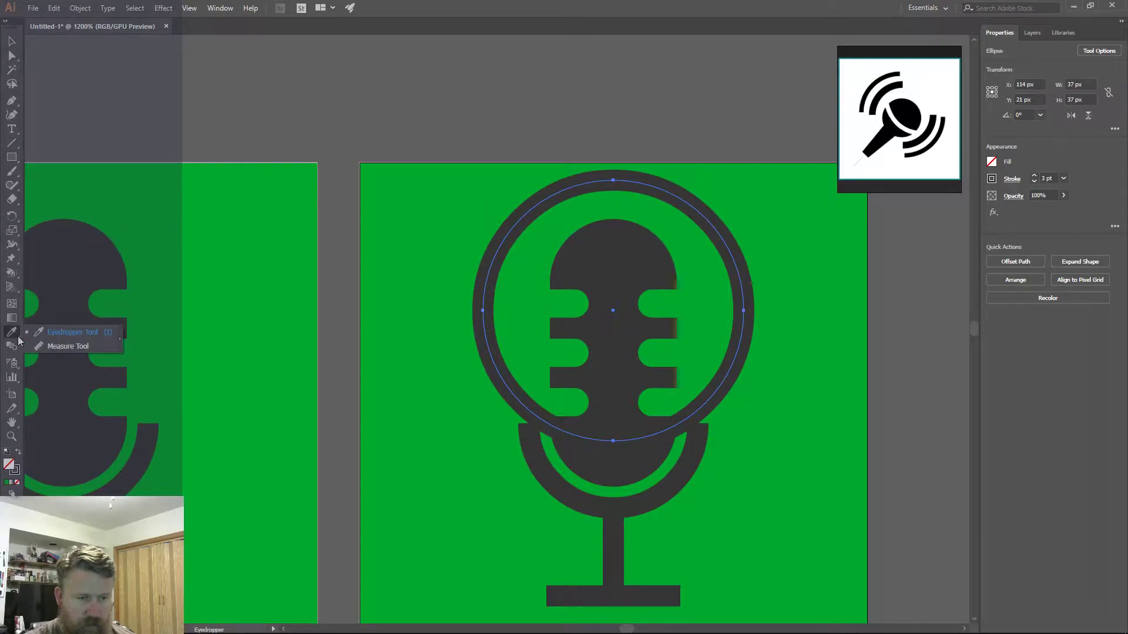
click(18, 415)
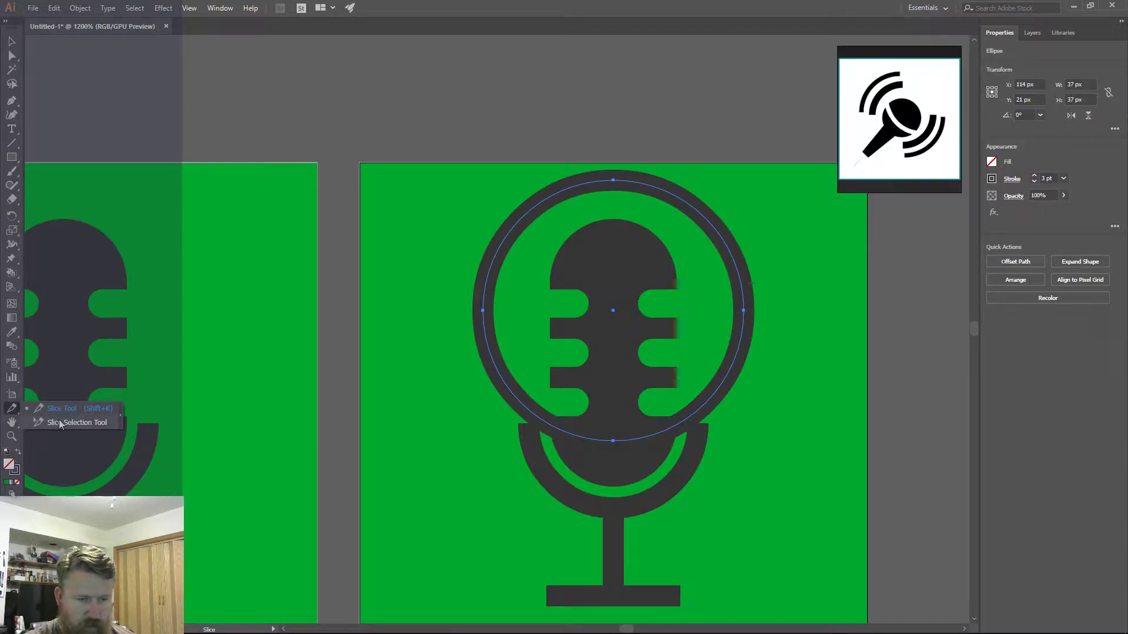
click(76, 423)
click(520, 221)
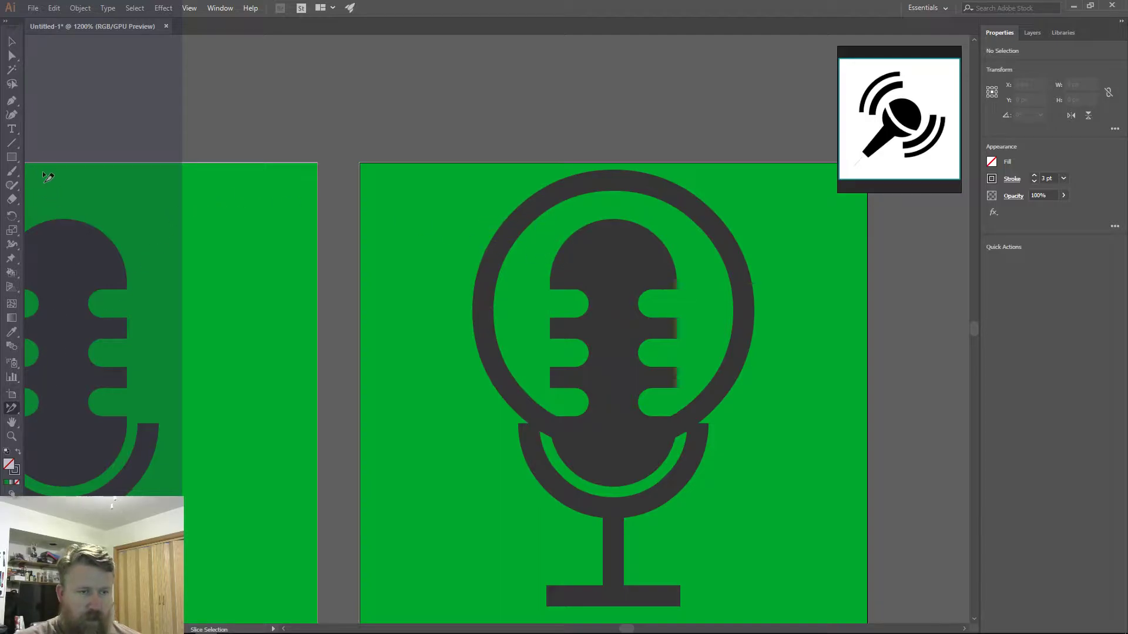
click(16, 135)
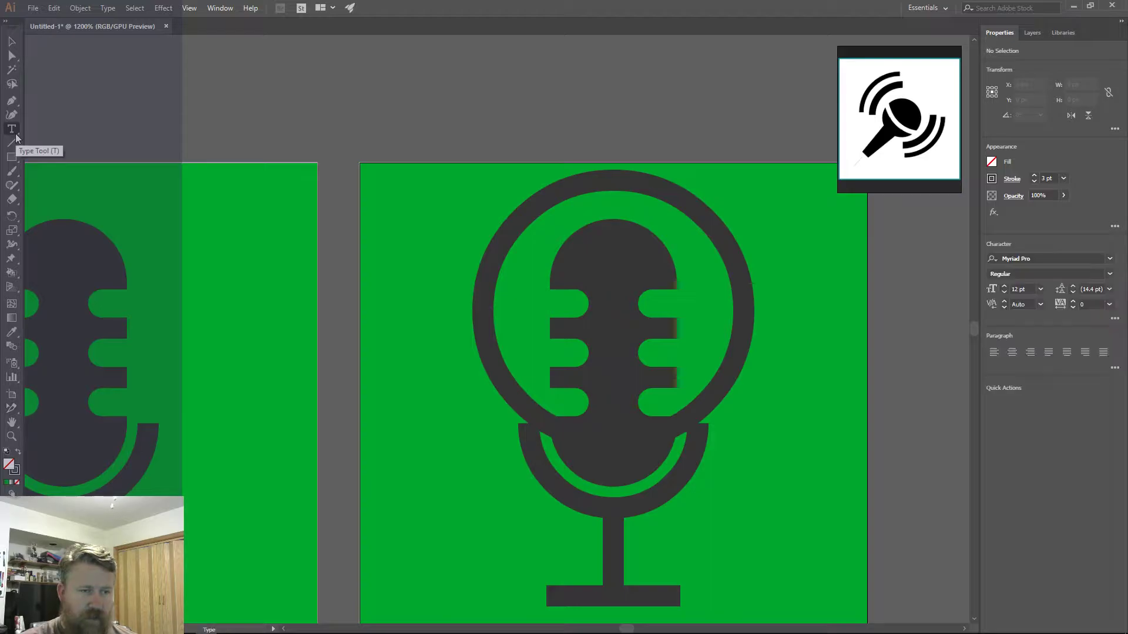
- Add anchor points at the ring's upper left and lower left with the Add Anchor Point tool, and deselect the ring
click(17, 101)
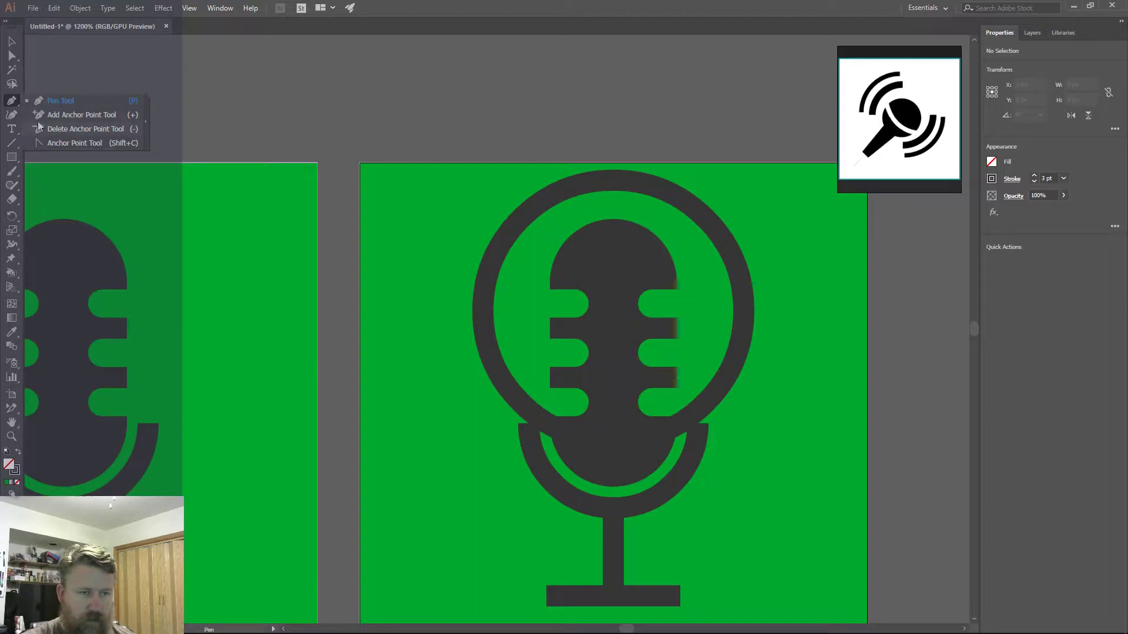
click(40, 114)
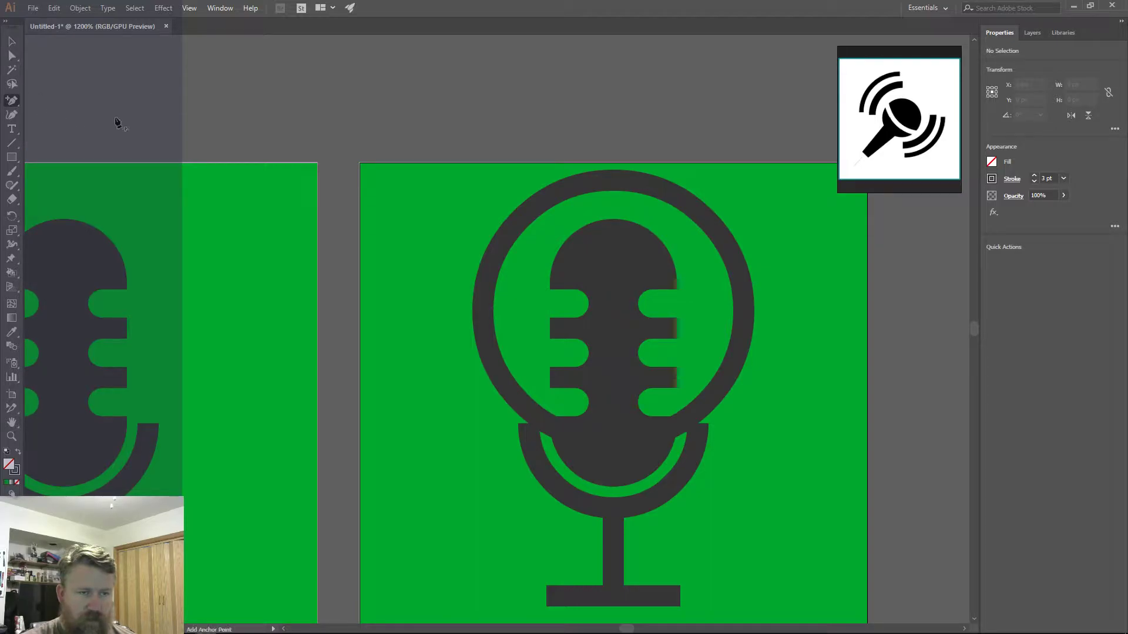
click(541, 207)
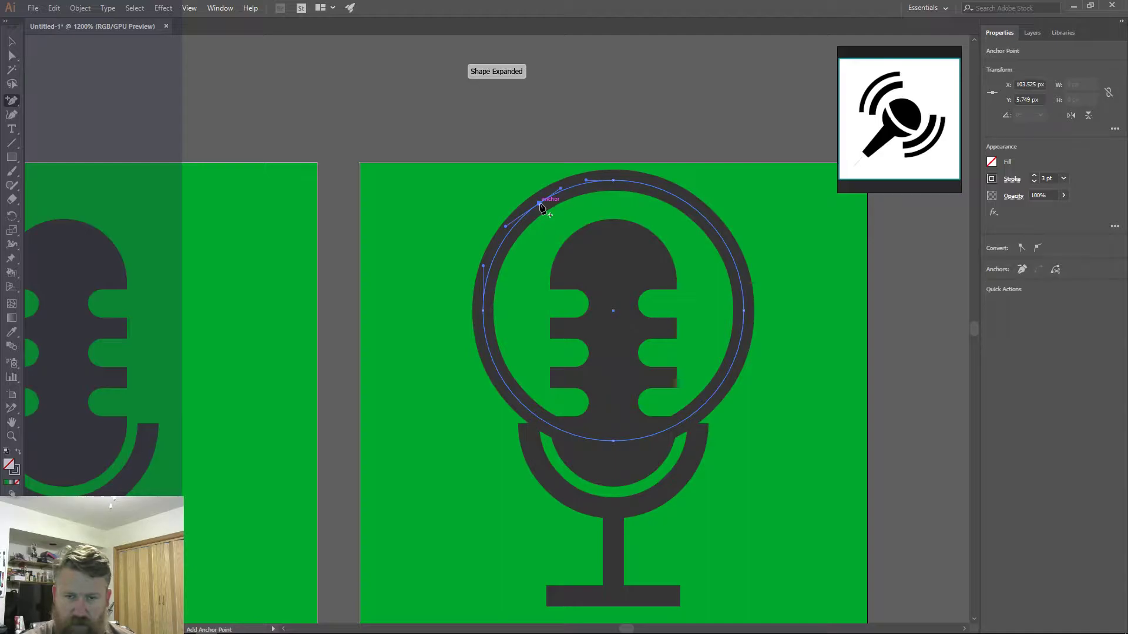
click(541, 420)
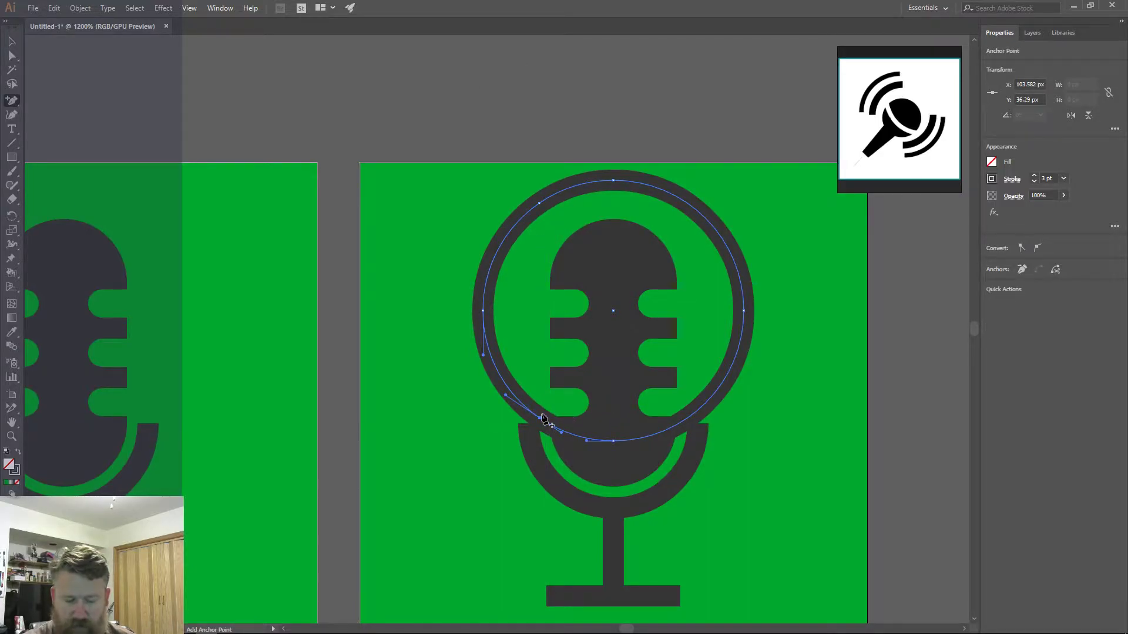
key(ctrl+shift+a)
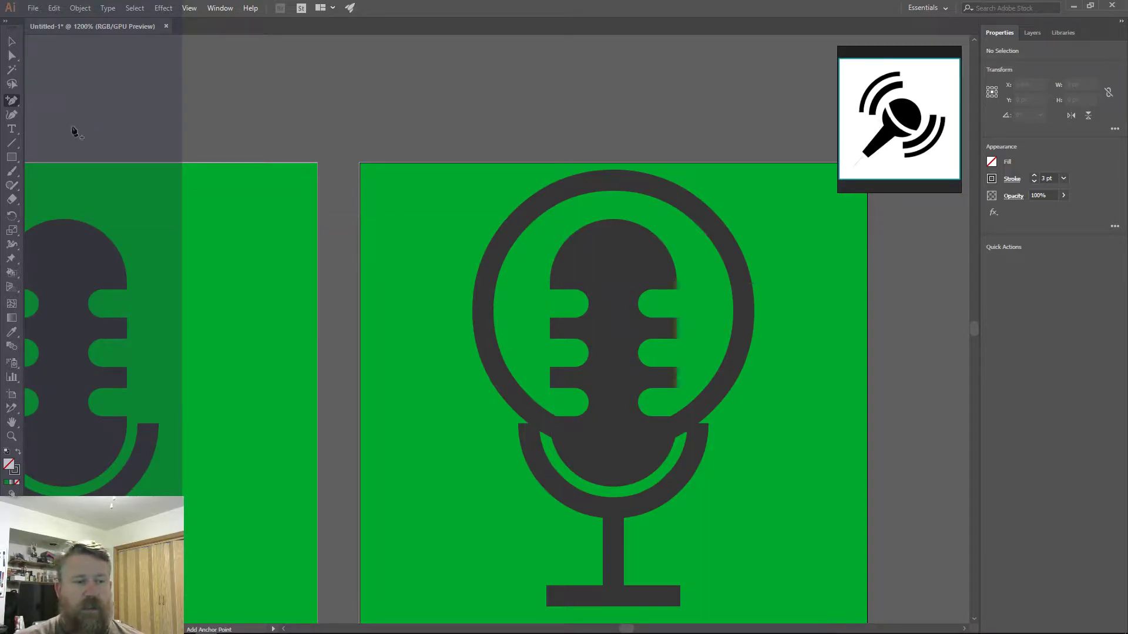
- Draw a rectangle about 25 × 51 px over the ring's middle and subtract it from the ring
click(11, 156)
drag(525, 117, 702, 475)
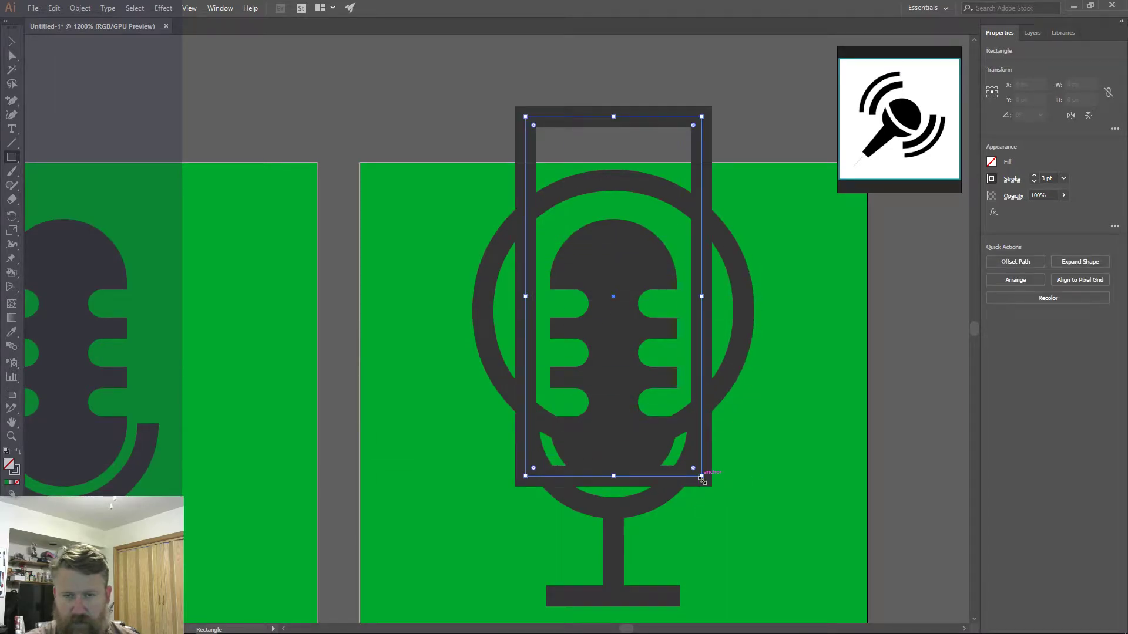
click(11, 40)
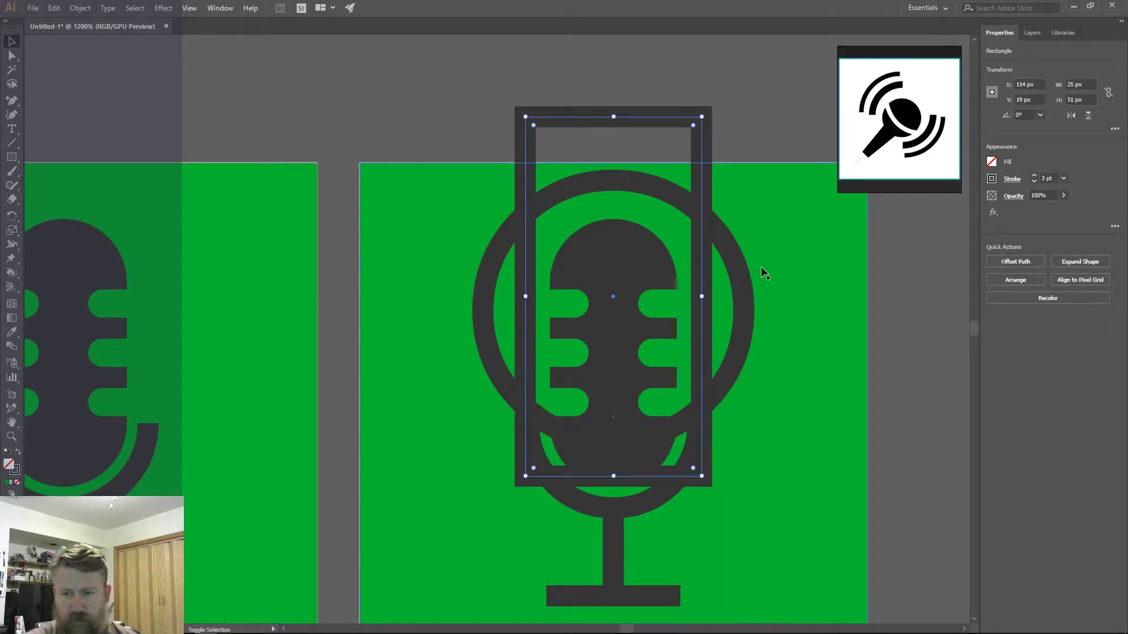
shift+click(745, 300)
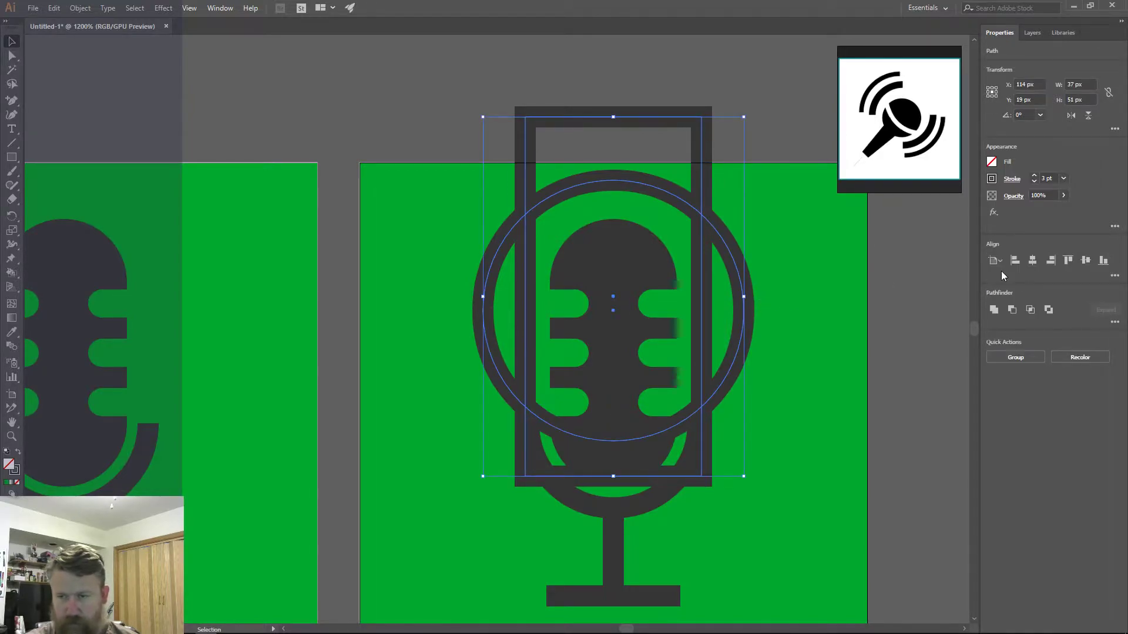
click(1013, 311)
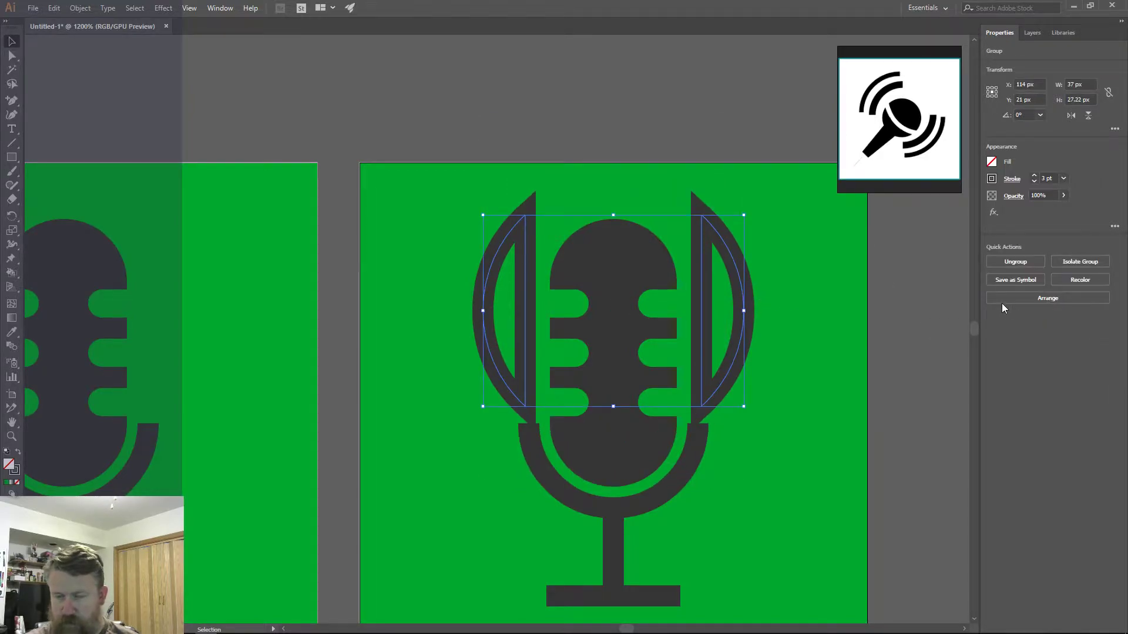
- Add an anchor point on the straight inner edge of both ring segments and delete those points to leave open arcs
click(12, 101)
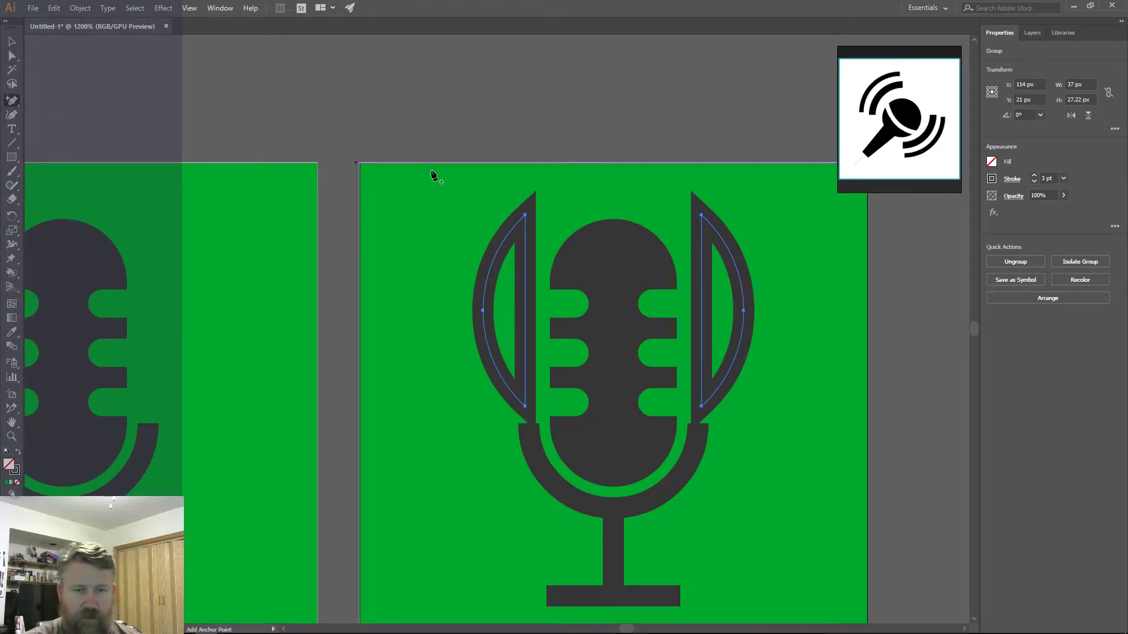
click(525, 246)
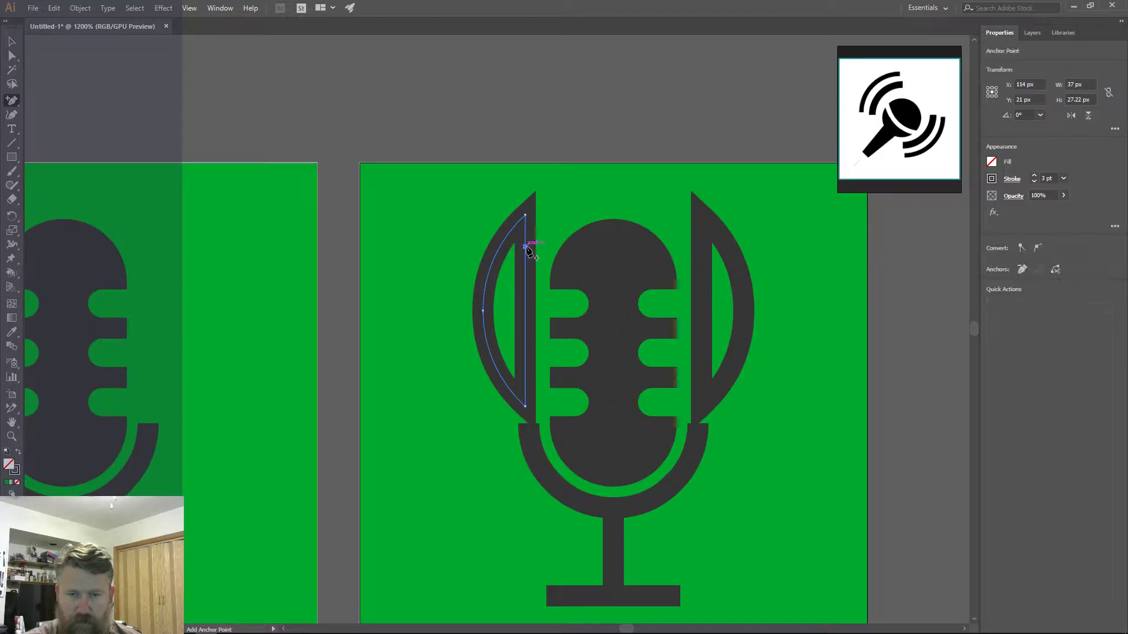
click(702, 255)
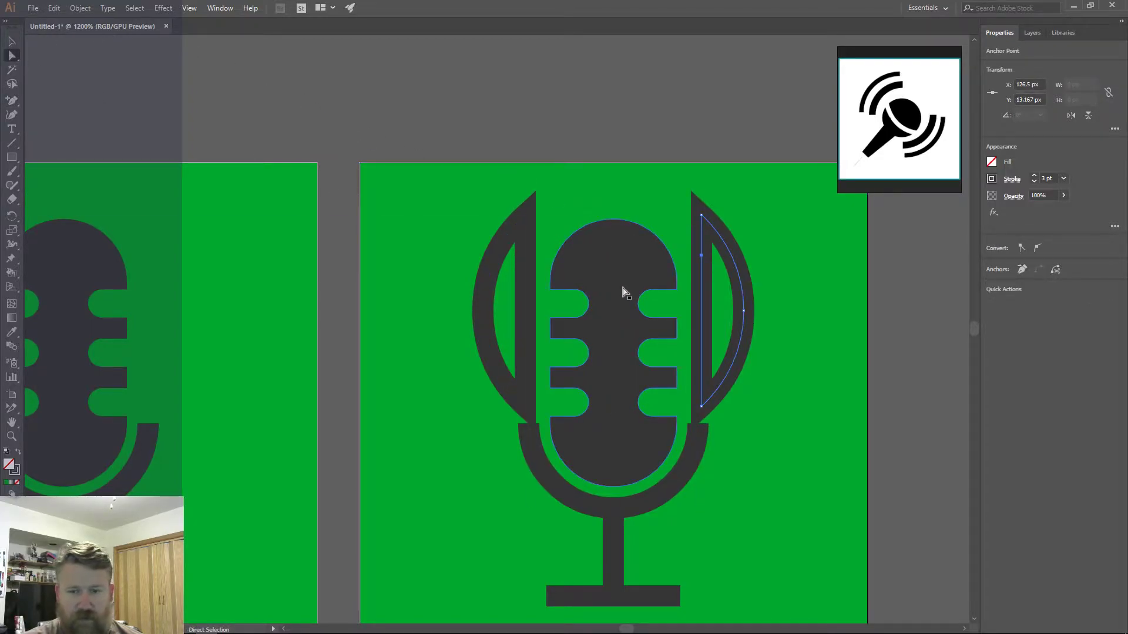
click(703, 259)
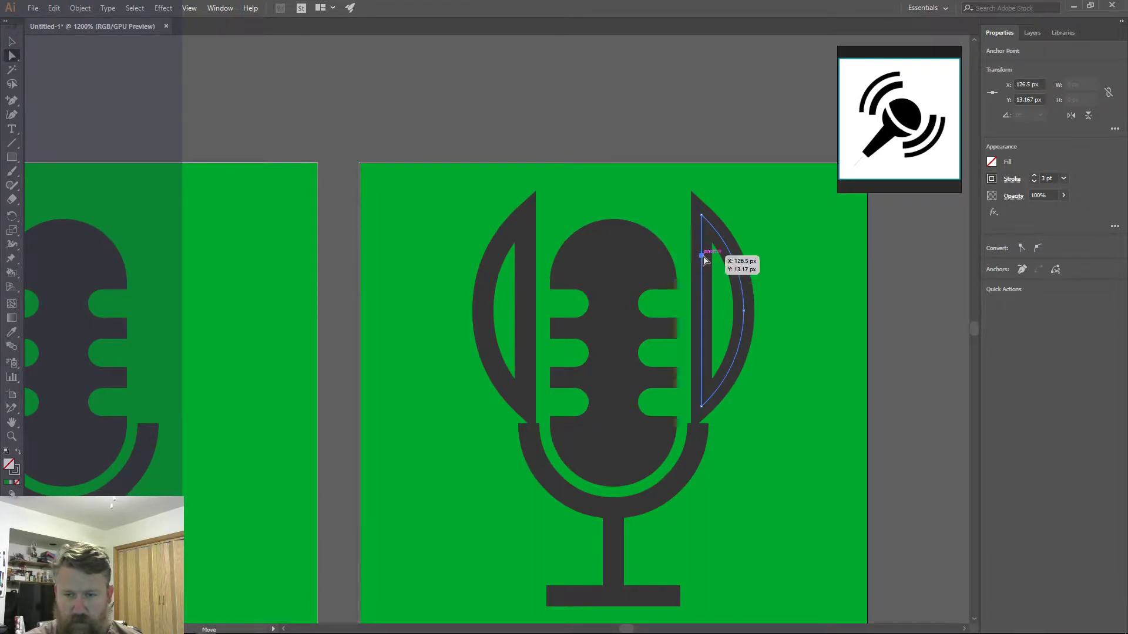
key(Delete)
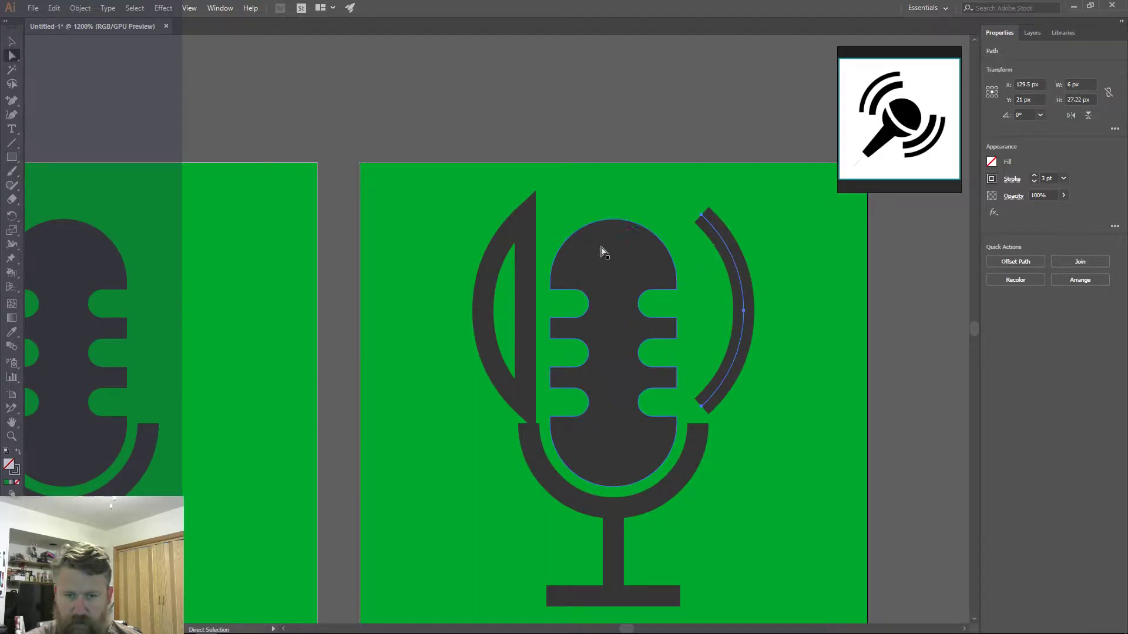
click(525, 247)
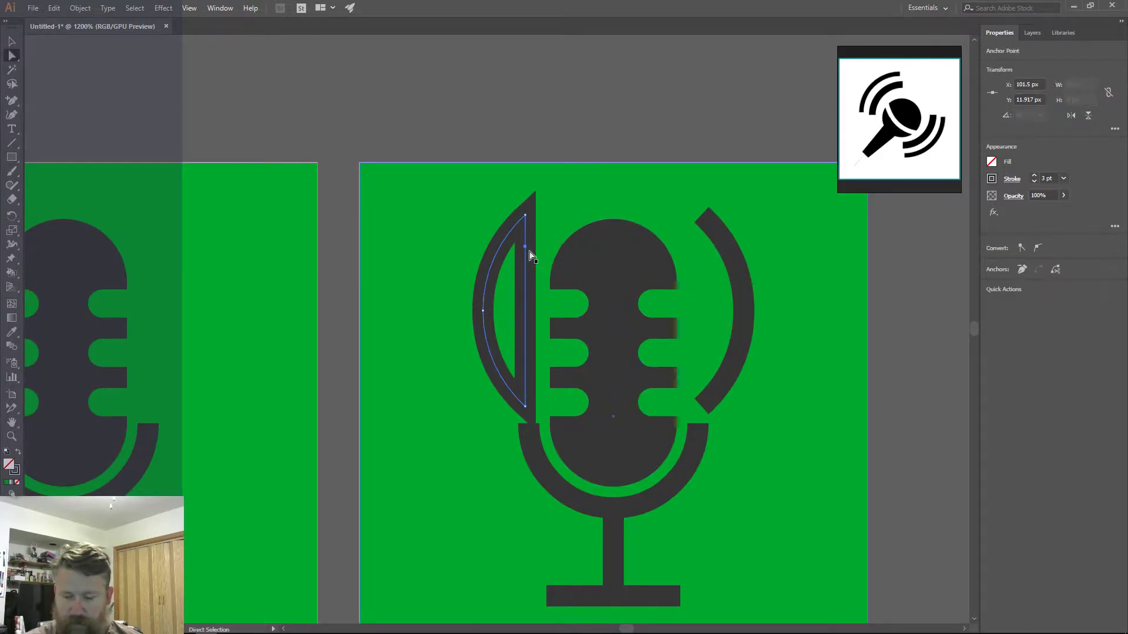
key(Delete)
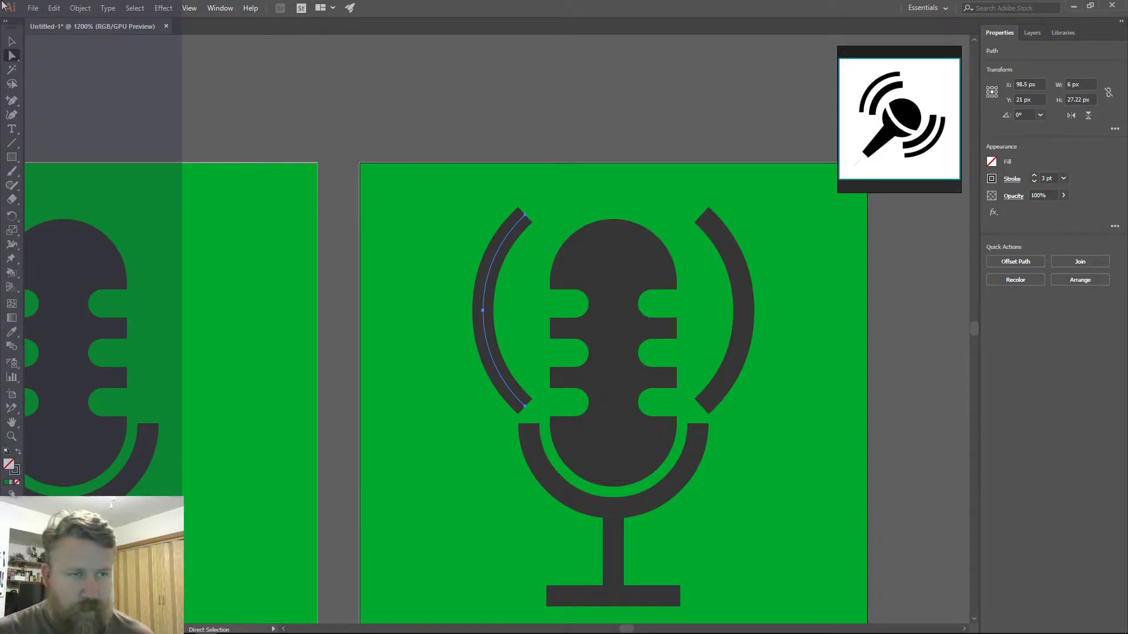
- Group the arcs on both sides of the second microphone
click(11, 41)
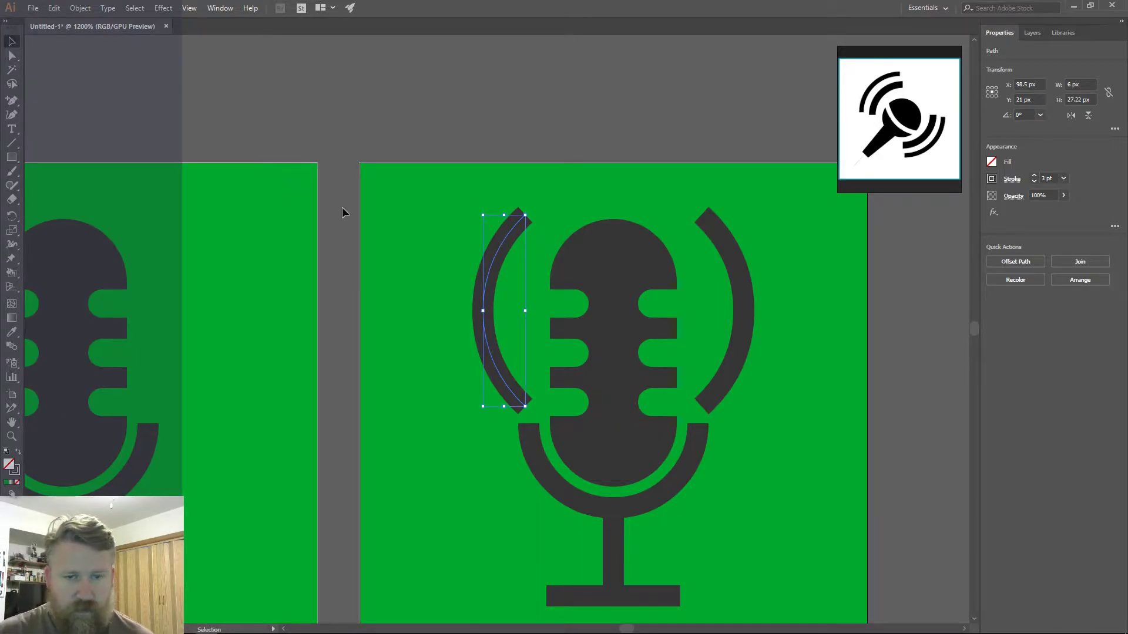
shift+click(740, 267)
key(ctrl+g)
key(a)
key(v)
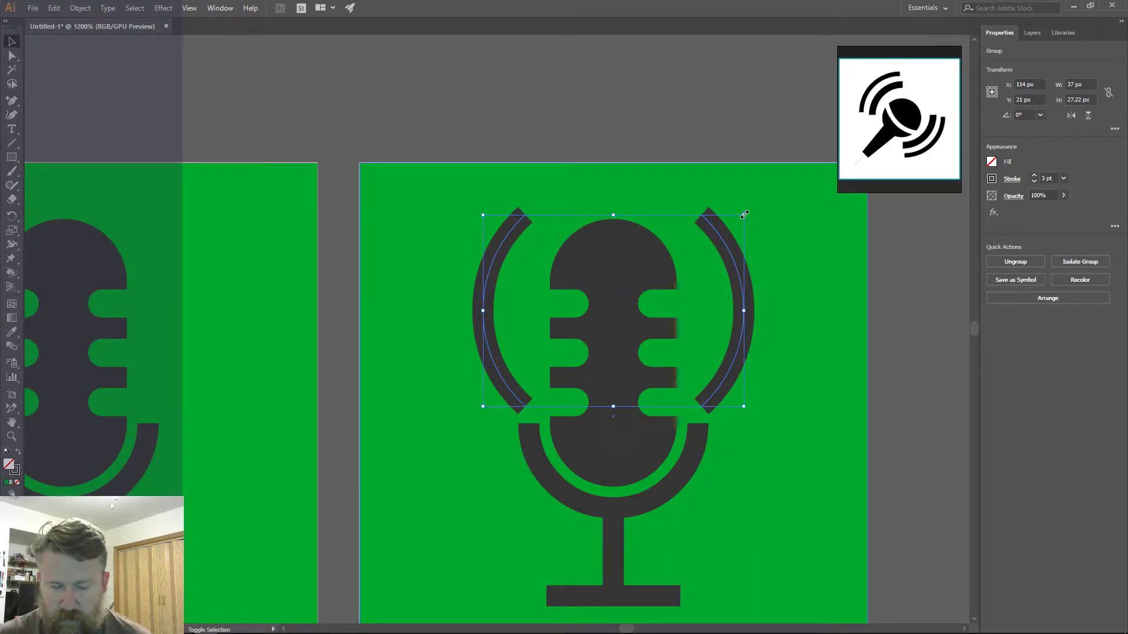
- Scale the arc group to 34 px wide about its centre and move it up 3 px
drag(744, 215, 735, 218)
key(Up)
key(Up)
key(Up)
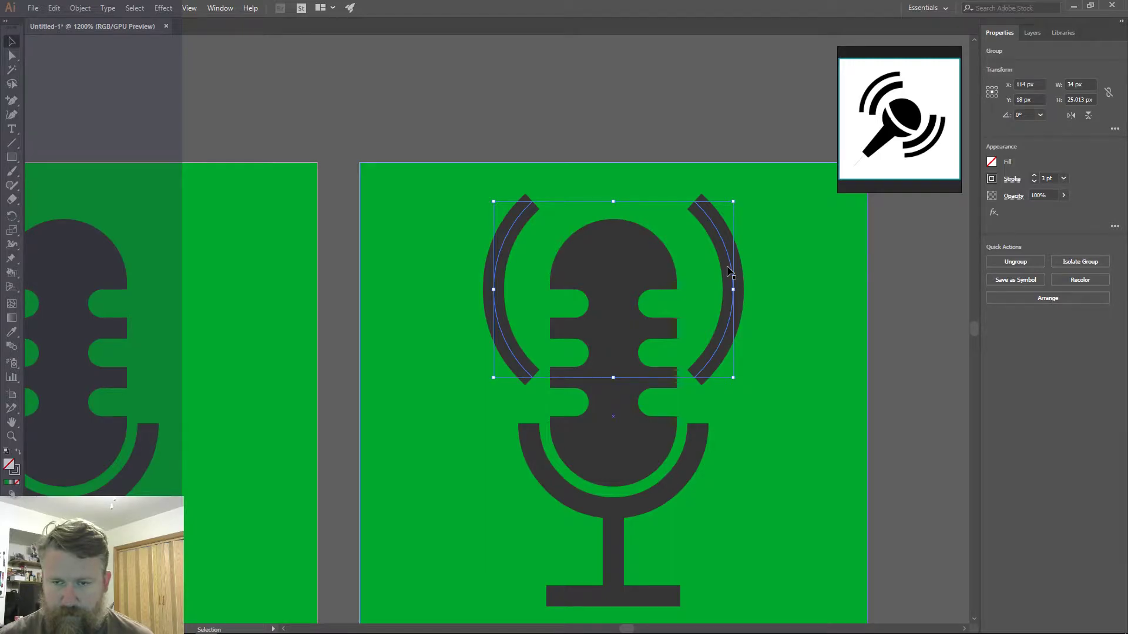
mouse_move(733, 202)
mouse_down()
mouse_move(725, 210)
mouse_move(732, 202)
mouse_up()
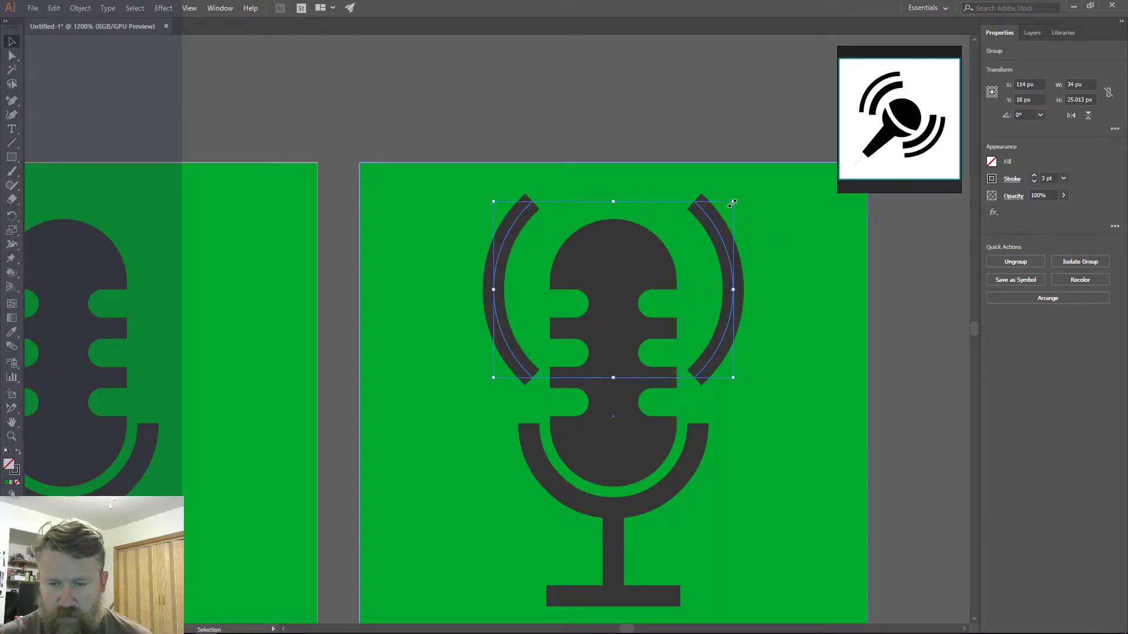
drag(731, 203, 791, 181)
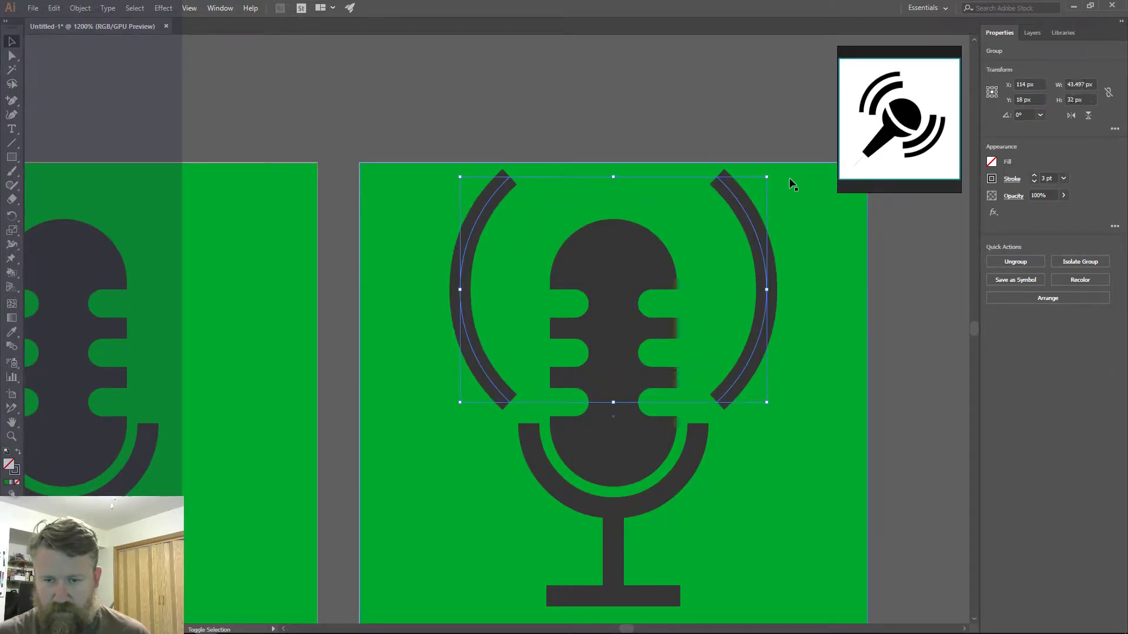
key(a)
key(ctrl+z)
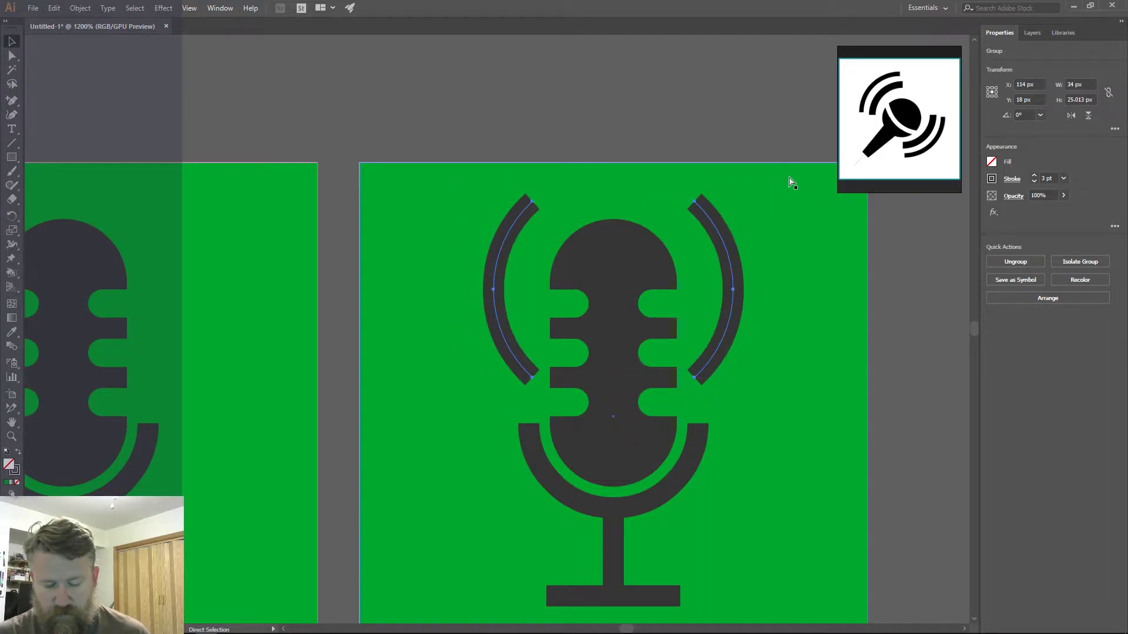
- Place a copy of the arc group around the original, enlarged about its centre to about 43.5 × 32 px, and deselect it
key(v)
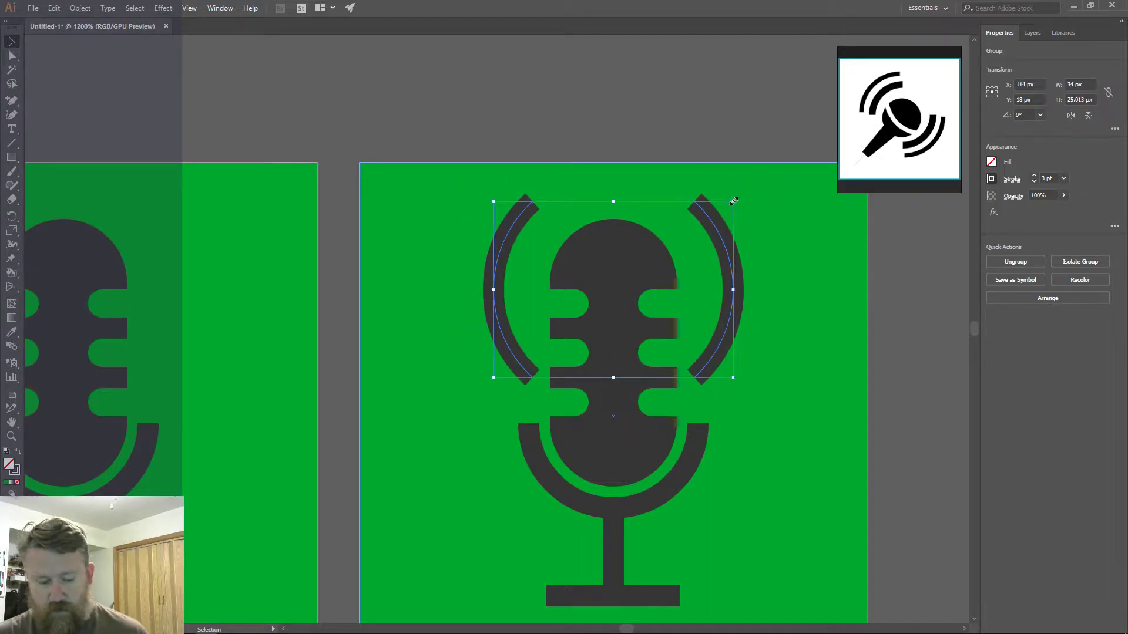
drag(732, 200, 767, 176)
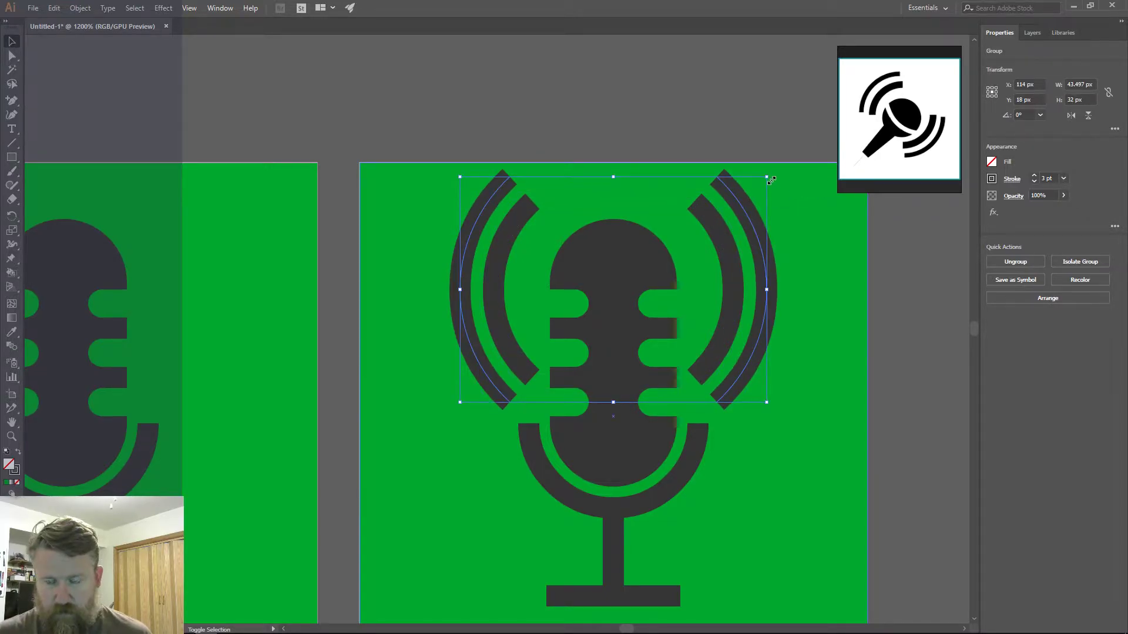
click(658, 139)
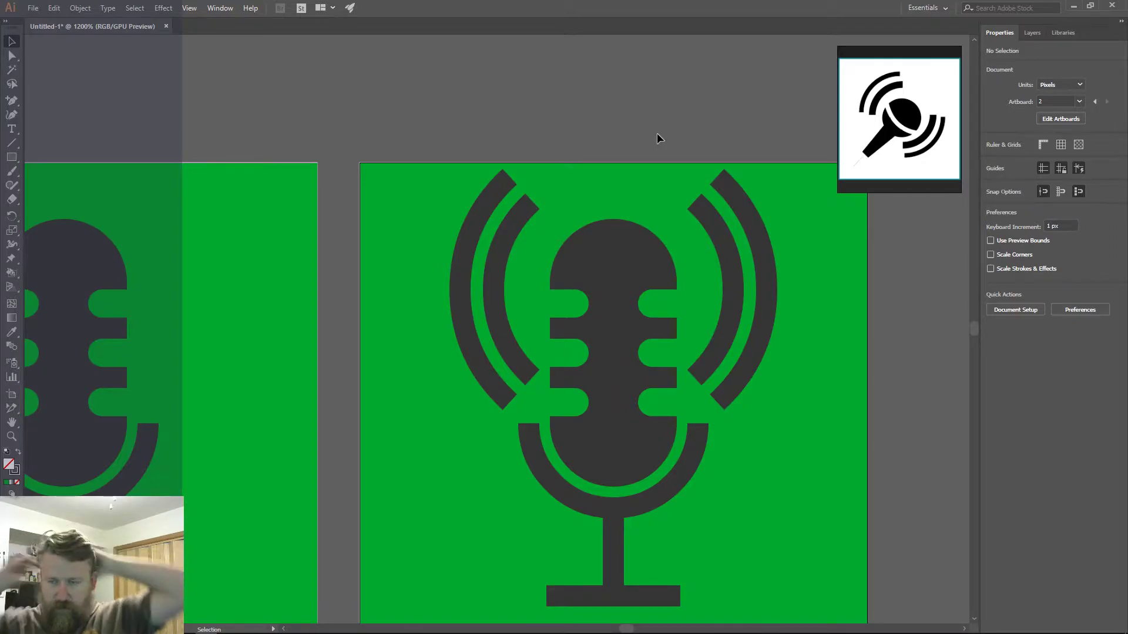
- Close the floating microphone reference image
right_click(914, 175)
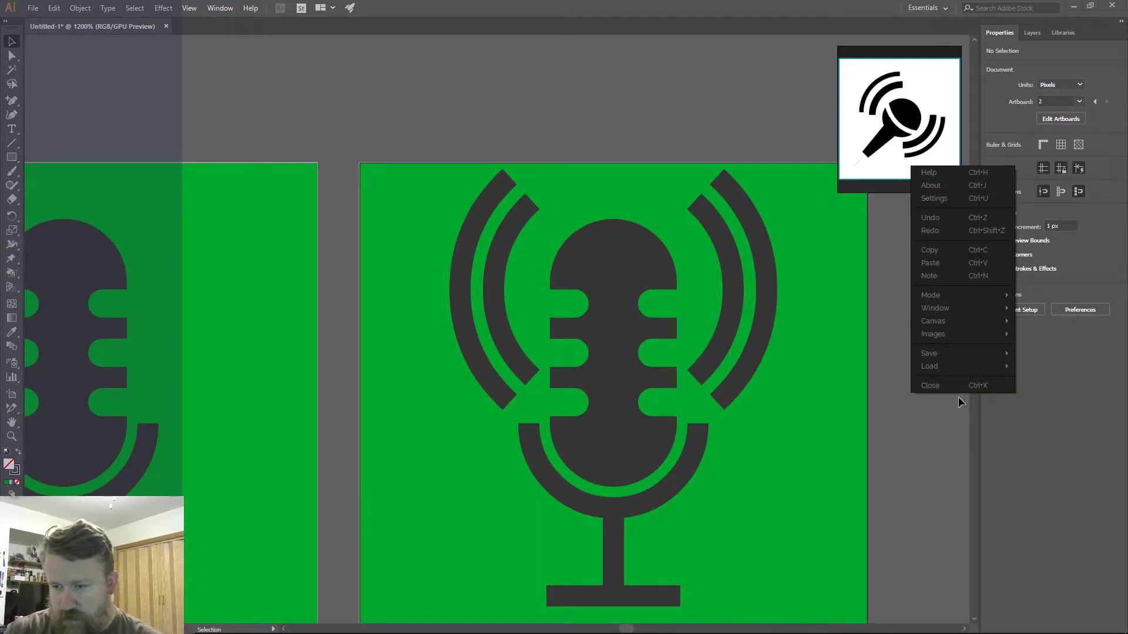
click(945, 385)
click(828, 150)
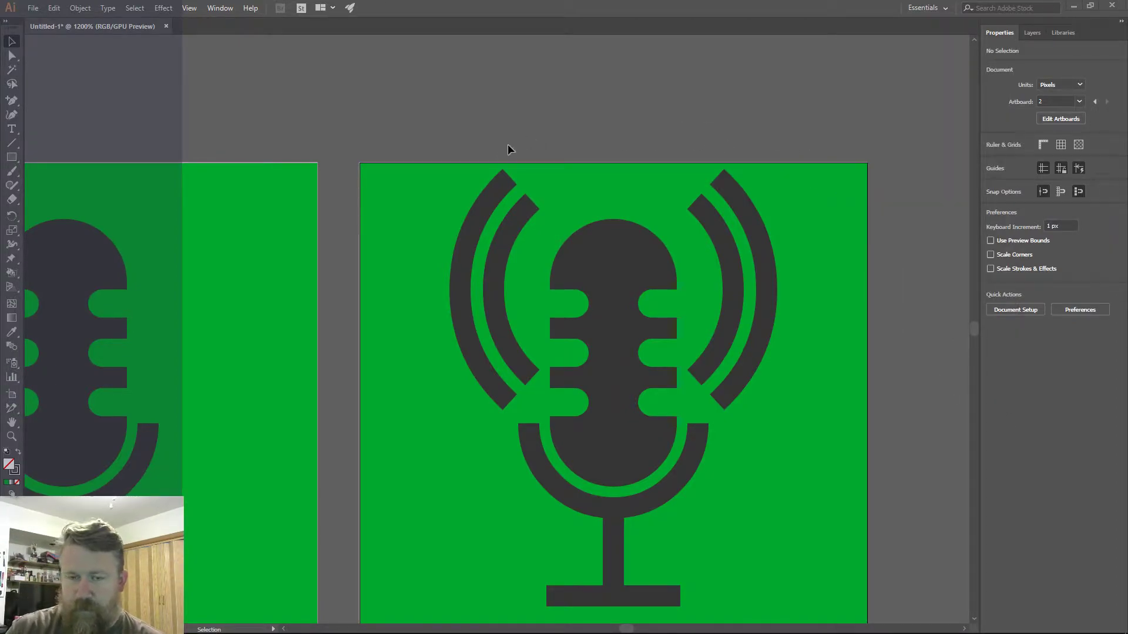
- Select both microphones and both arc groups and move them down 4 px in total
scroll(552, 144, down, 2)
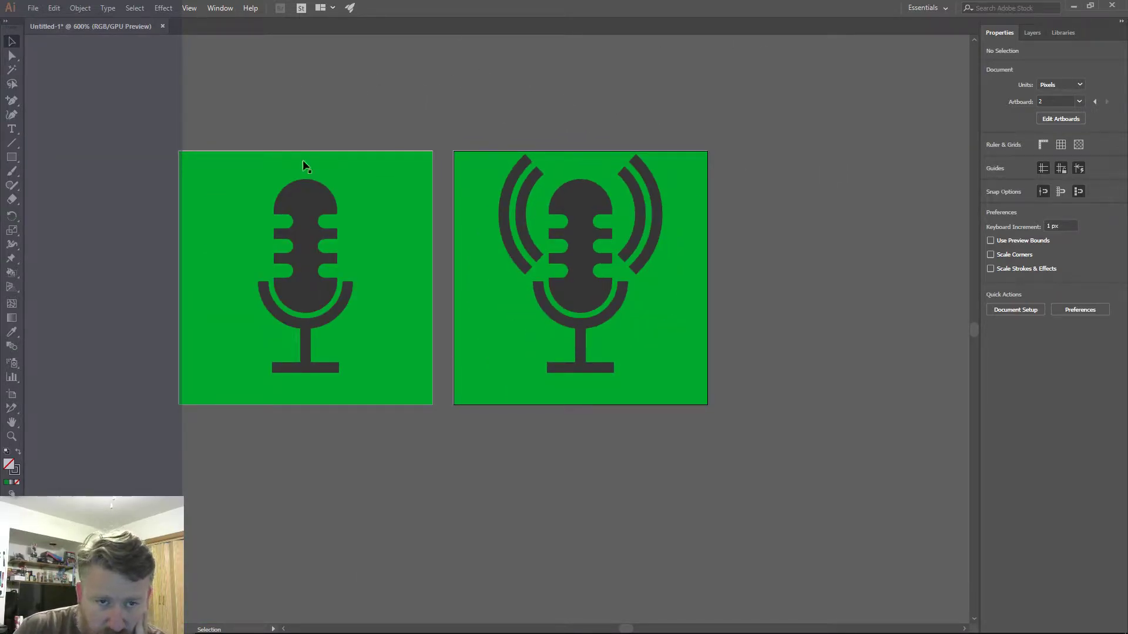
click(308, 205)
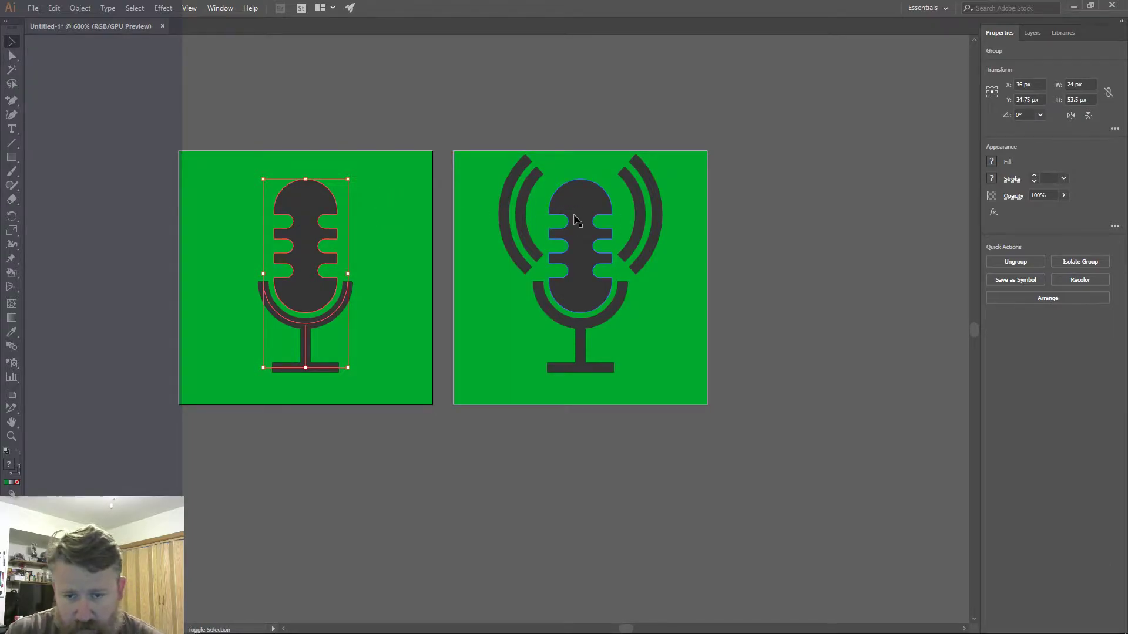
shift+click(575, 220)
shift+click(506, 214)
shift+click(607, 211)
key(Down)
key(Down)
key(Down)
key(Down)
key(Down)
key(Down)
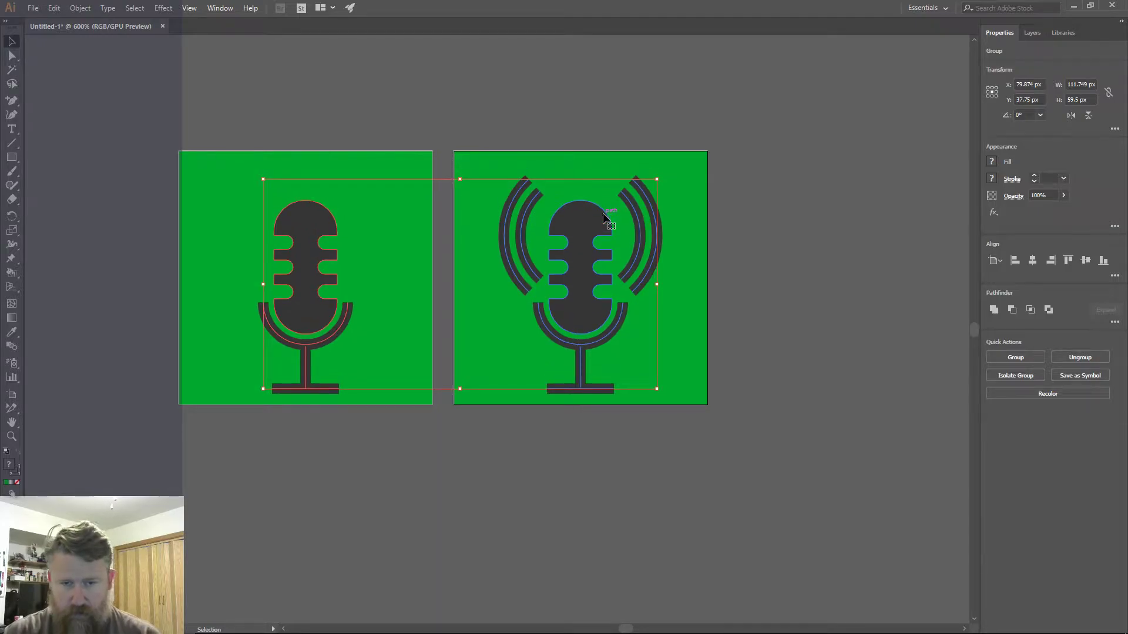
key(Up)
key(Up)
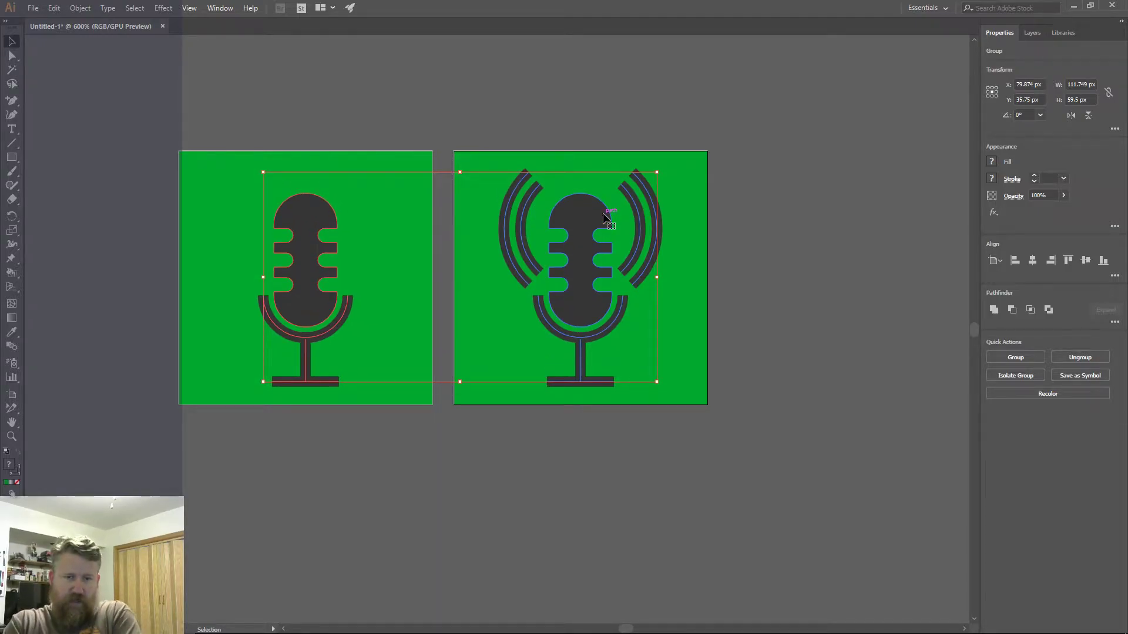
click(820, 157)
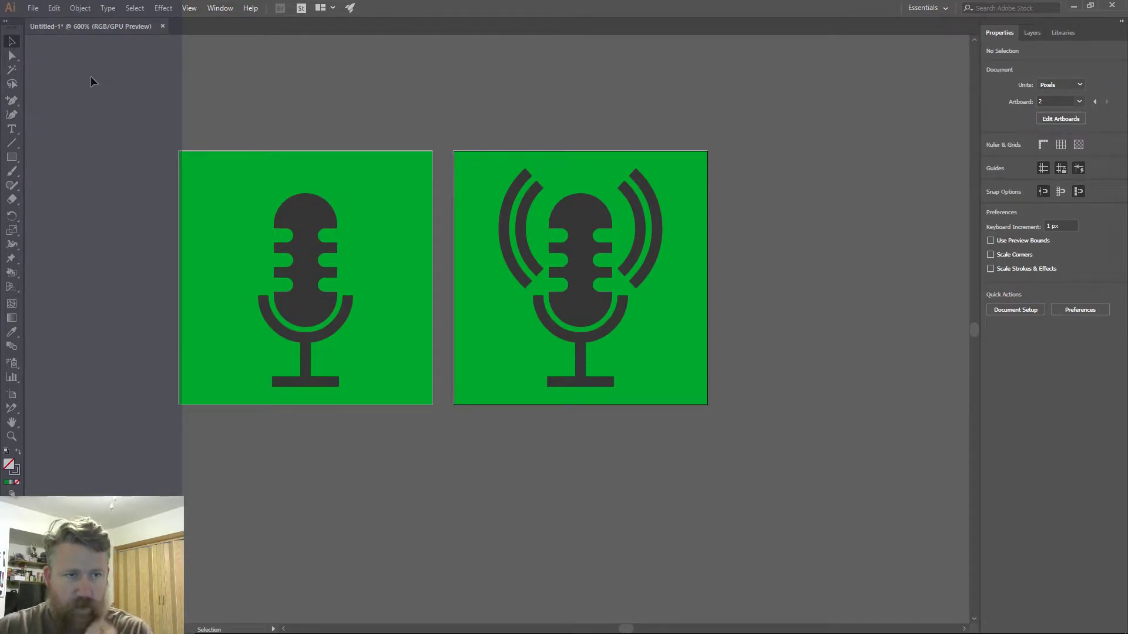
- Select the left microphone together with its green background square
drag(442, 419, 329, 378)
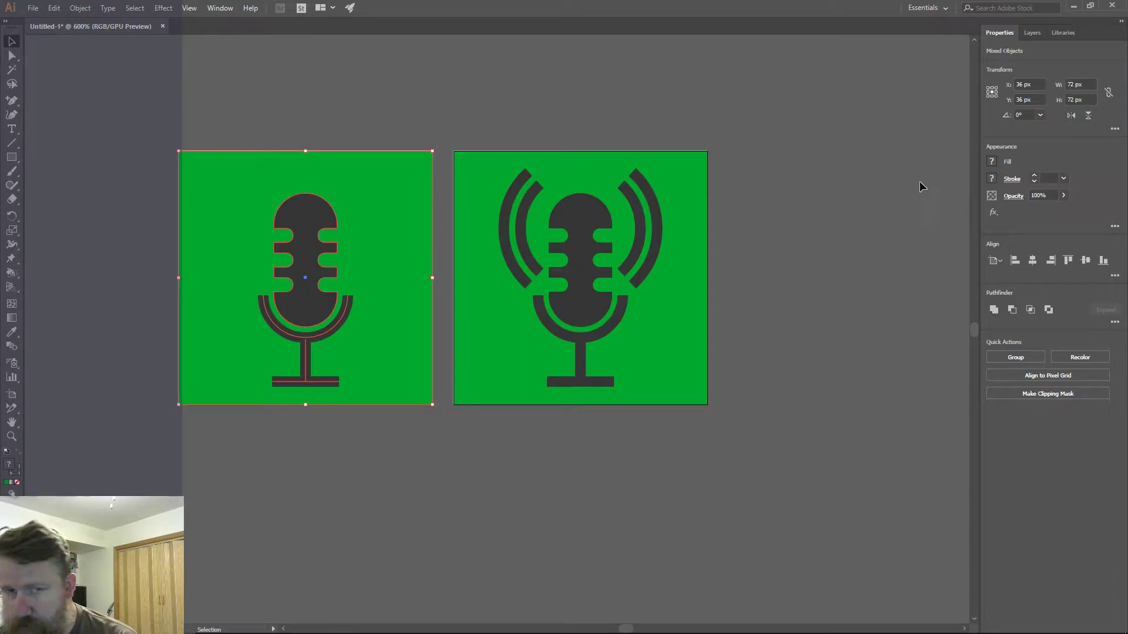
click(189, 8)
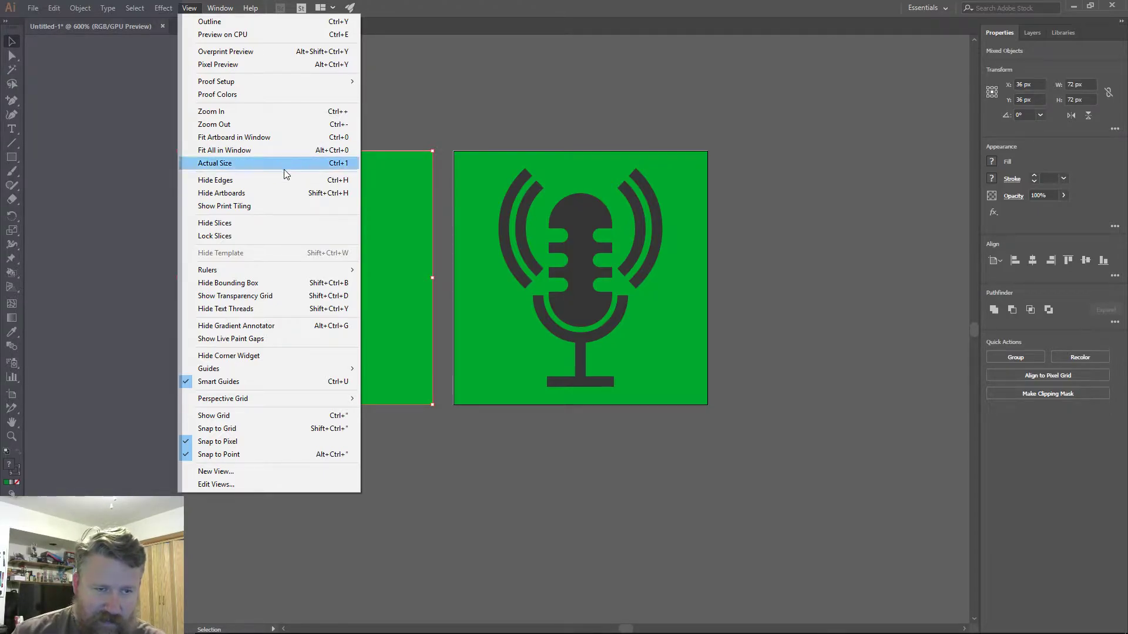
mouse_move(266, 272)
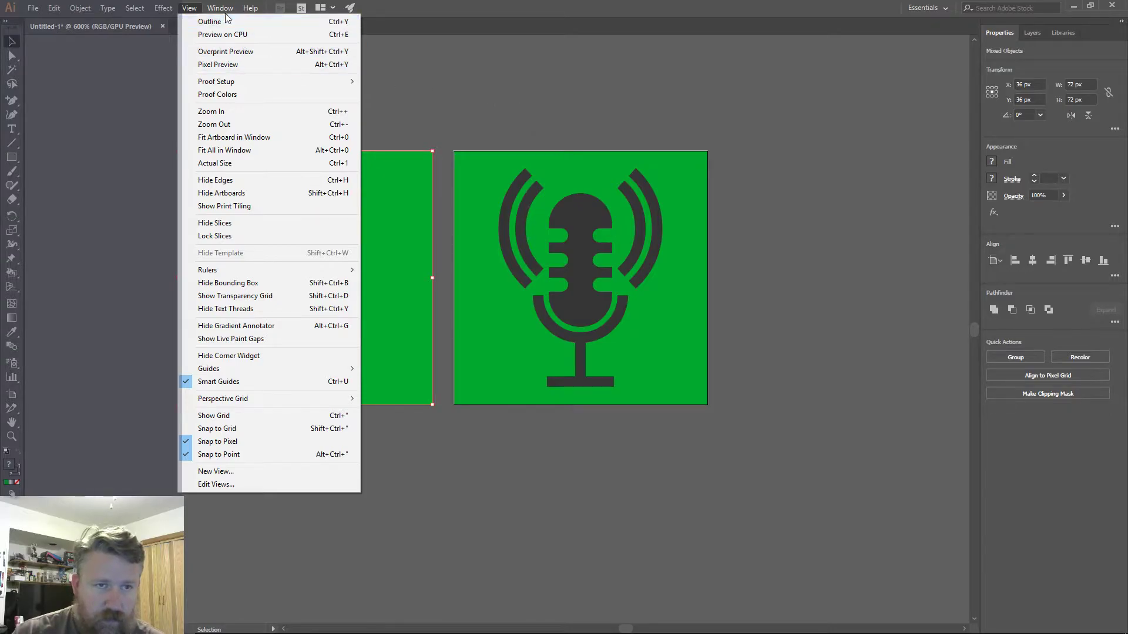
mouse_move(220, 7)
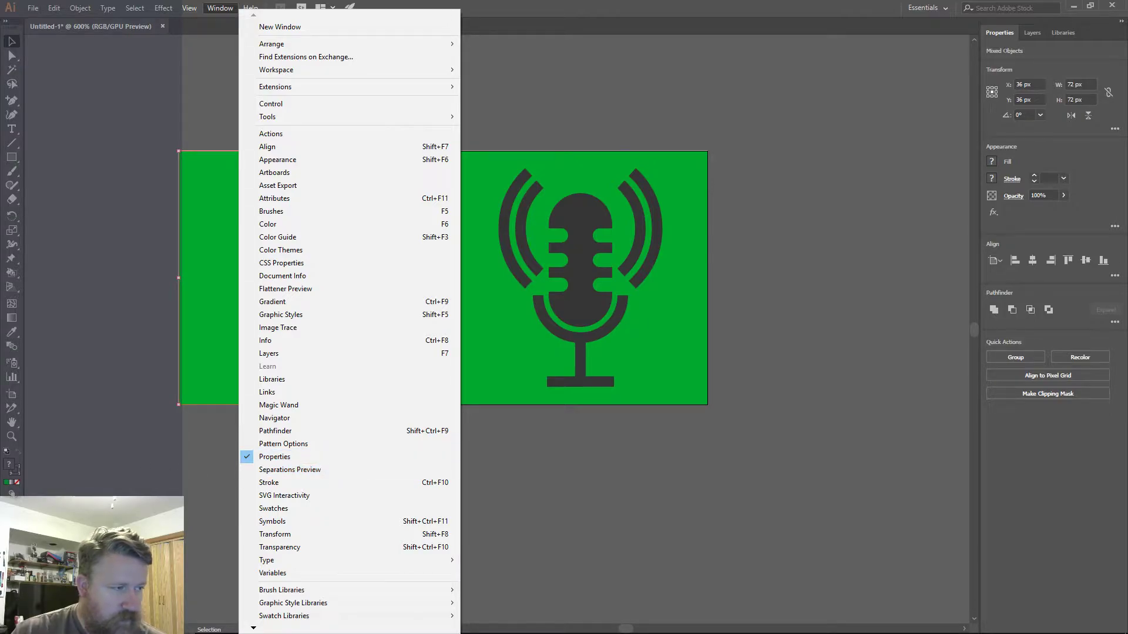
key(Escape)
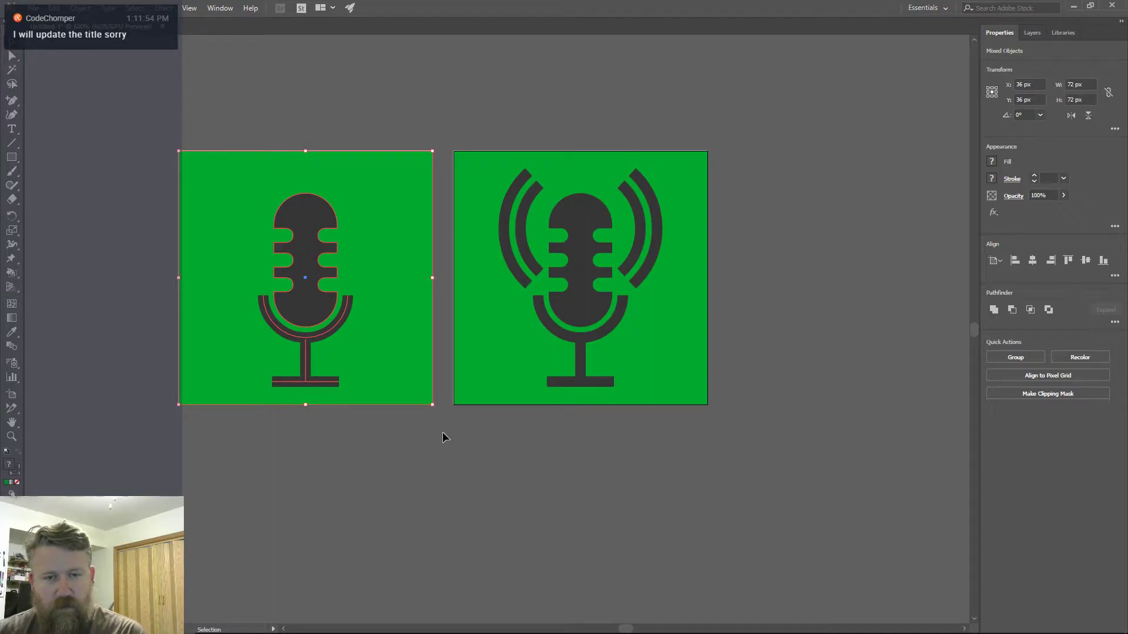
- Open the Asset Export panel, dock it beside Libraries, and close the floating Artboards panel
click(226, 8)
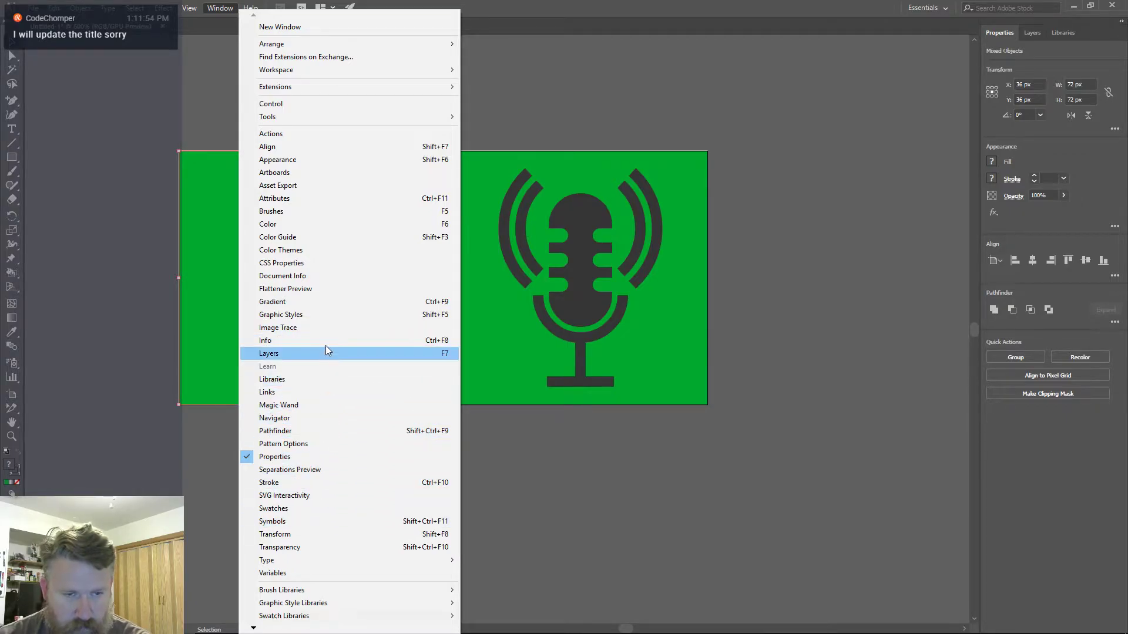
click(294, 185)
drag(425, 194, 1115, 36)
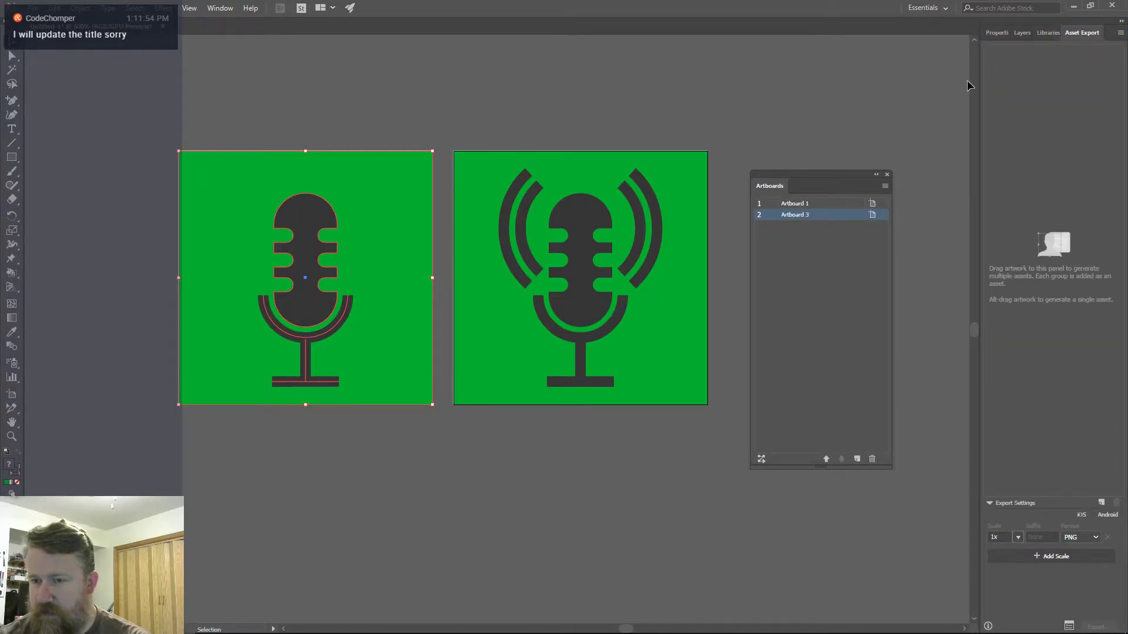
click(888, 175)
- Add the left microphone and its green background to Asset Export as separate assets
click(319, 103)
click(324, 205)
drag(351, 213, 1061, 142)
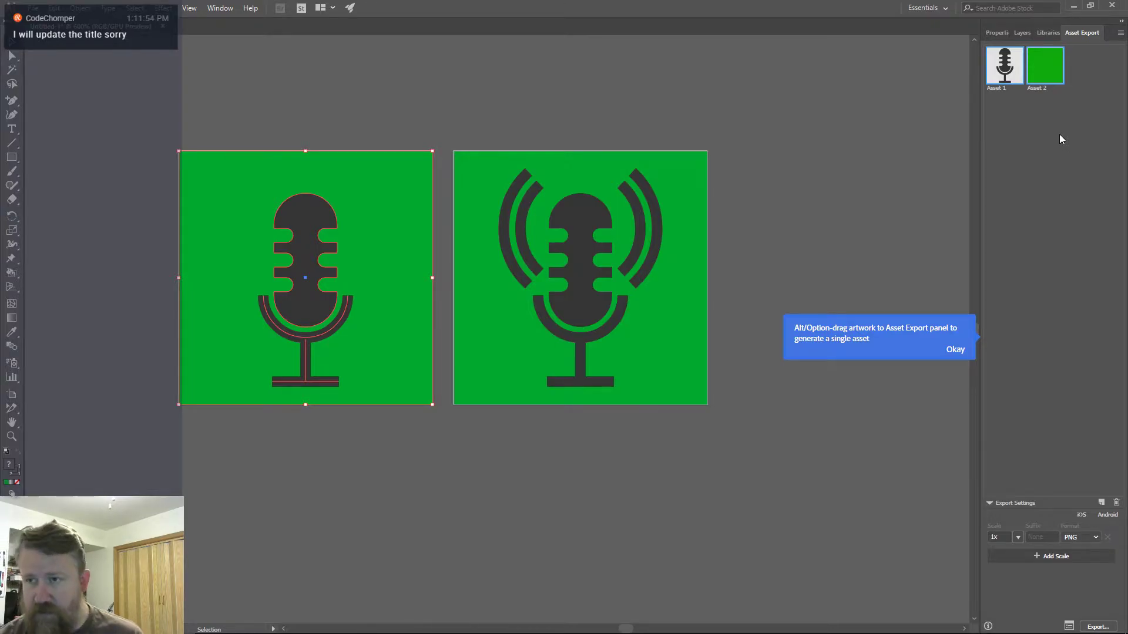
- Undo the two separate assets and add the left microphone with its green background as a single asset named MicOff
key(ctrl+z)
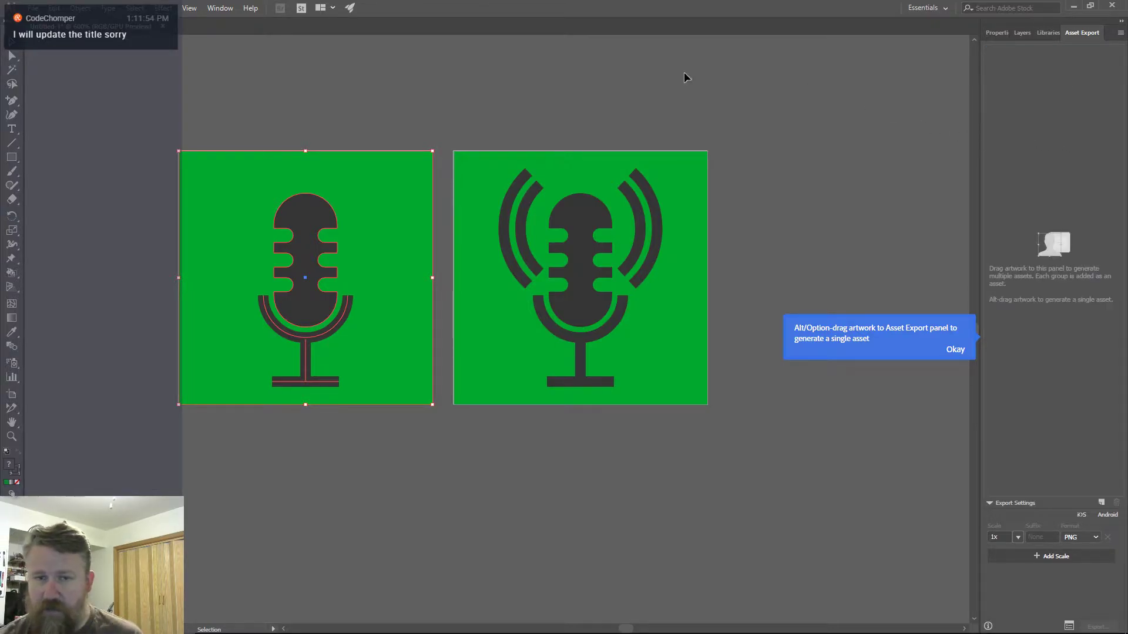
click(311, 86)
key(ctrl+z)
drag(395, 196, 1013, 79)
double_click(999, 87)
text(MicOff)
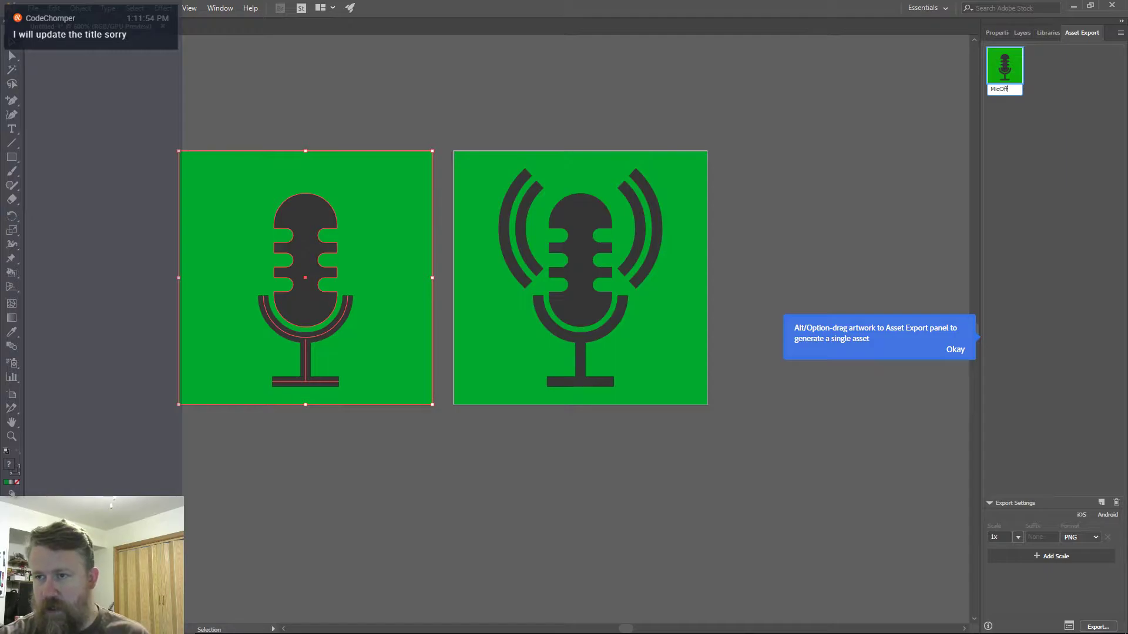
key(Return)
- Add the right microphone, its sound-wave arcs and green background to Asset Export as a single asset named MicOn
click(441, 119)
drag(725, 440, 699, 393)
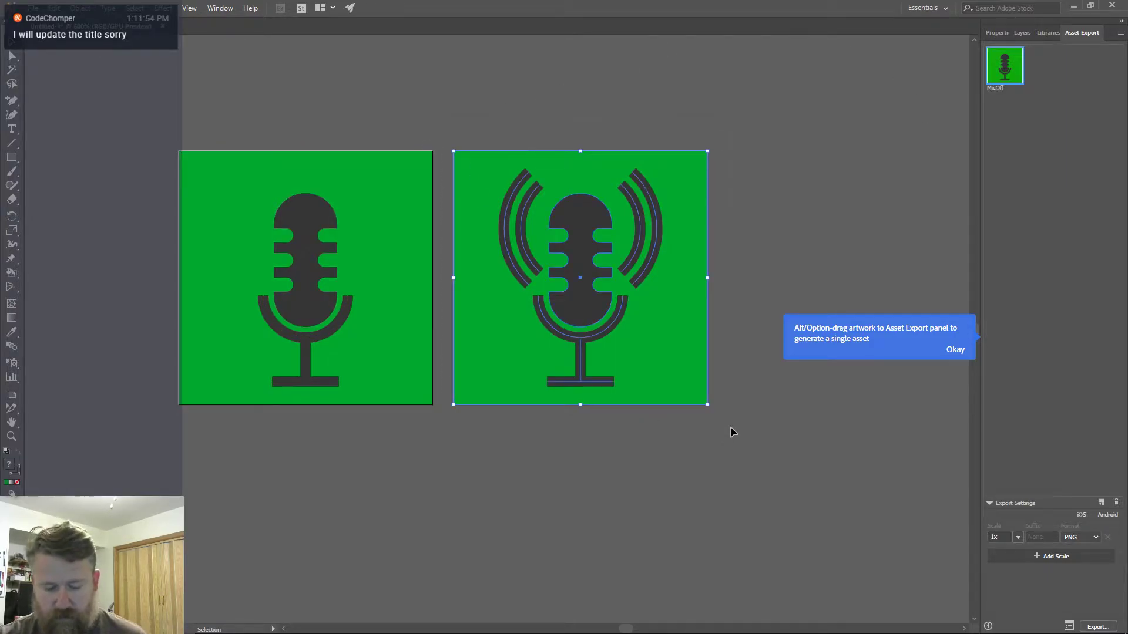
drag(661, 343, 1074, 213)
double_click(1037, 88)
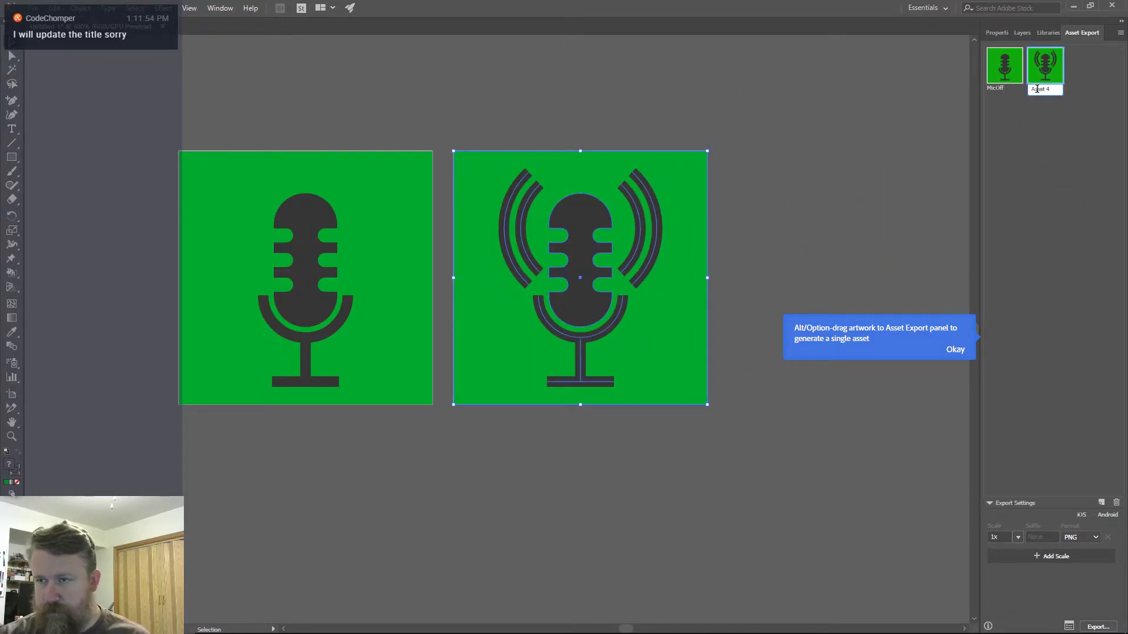
text(MicOn)
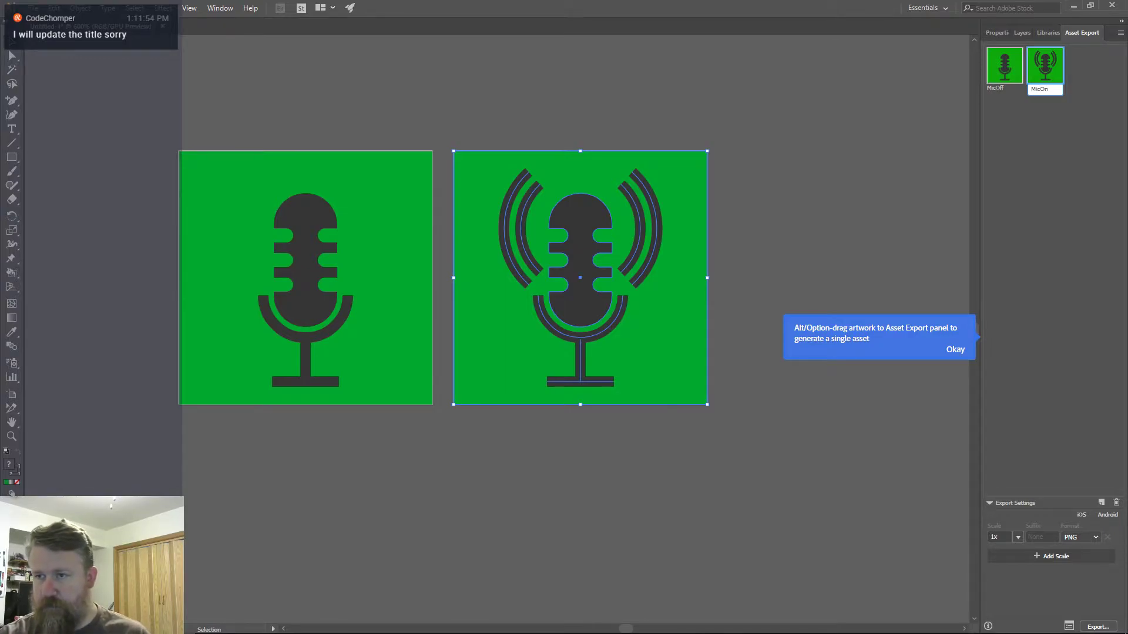
key(Return)
- Export the MicOff and MicOn assets as 1x PNG files into a new StreamDeckIcons folder inside Pictures
click(1032, 292)
click(1049, 75)
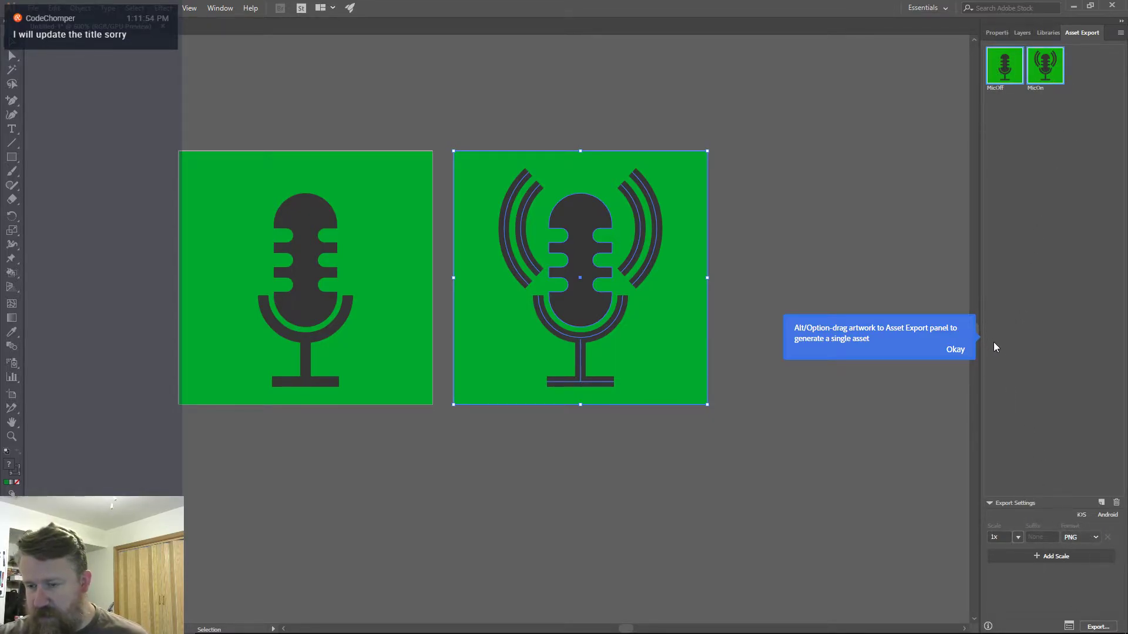
click(955, 351)
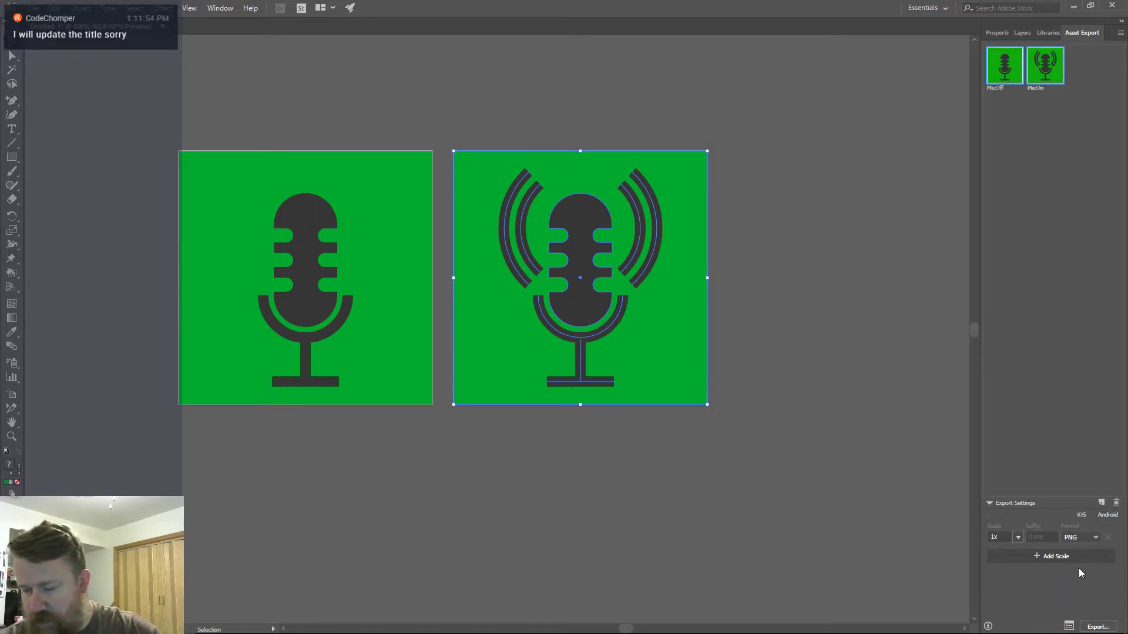
click(1096, 626)
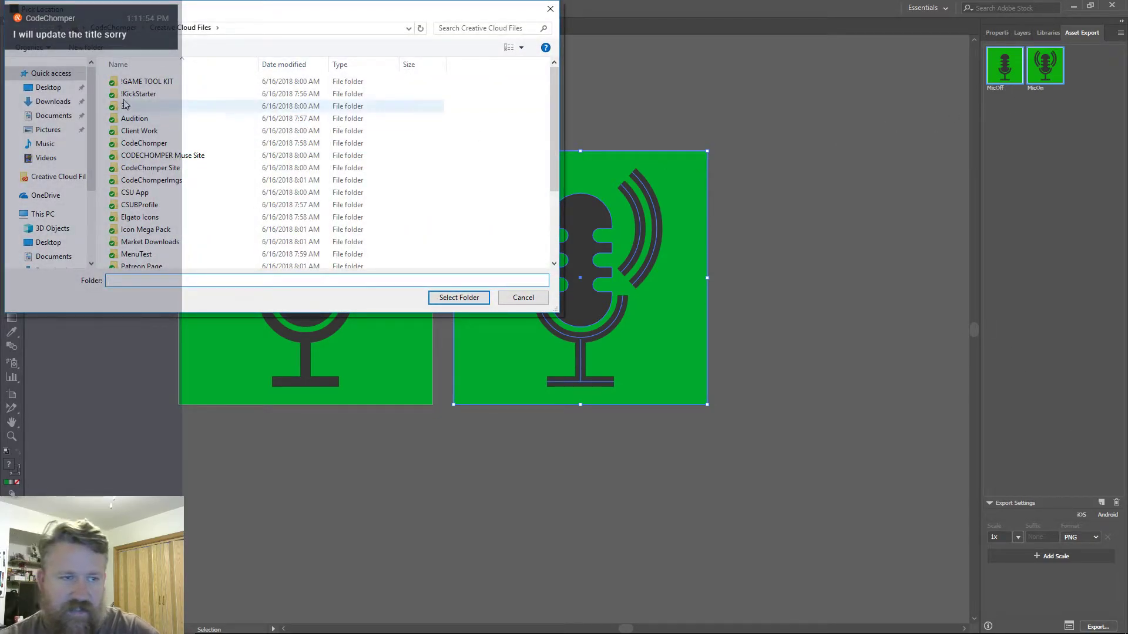
click(65, 130)
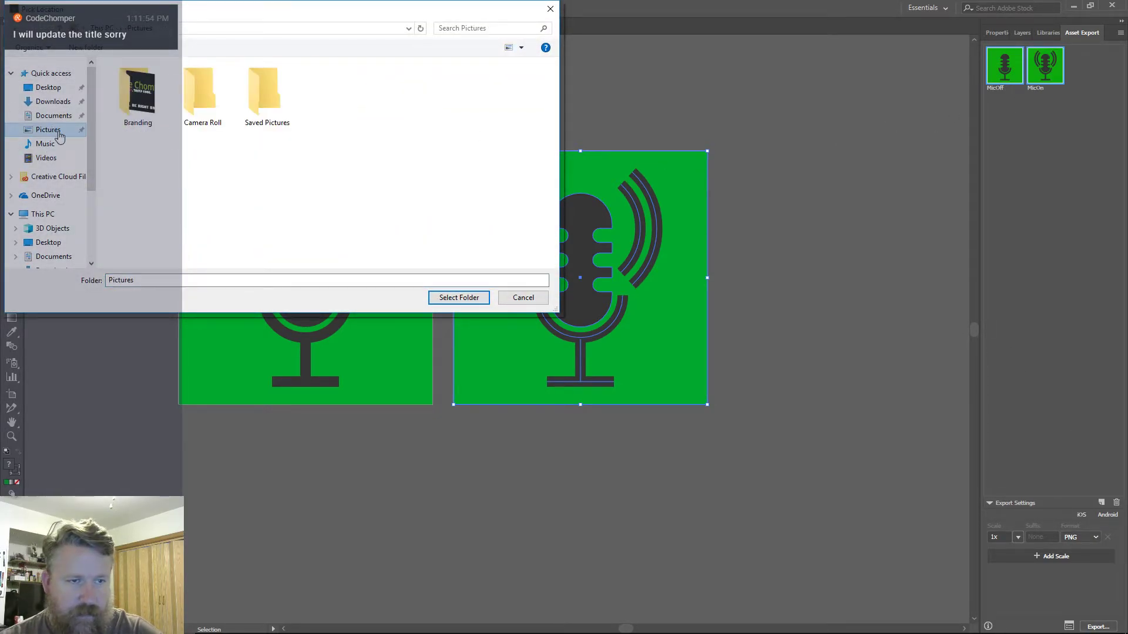
right_click(210, 159)
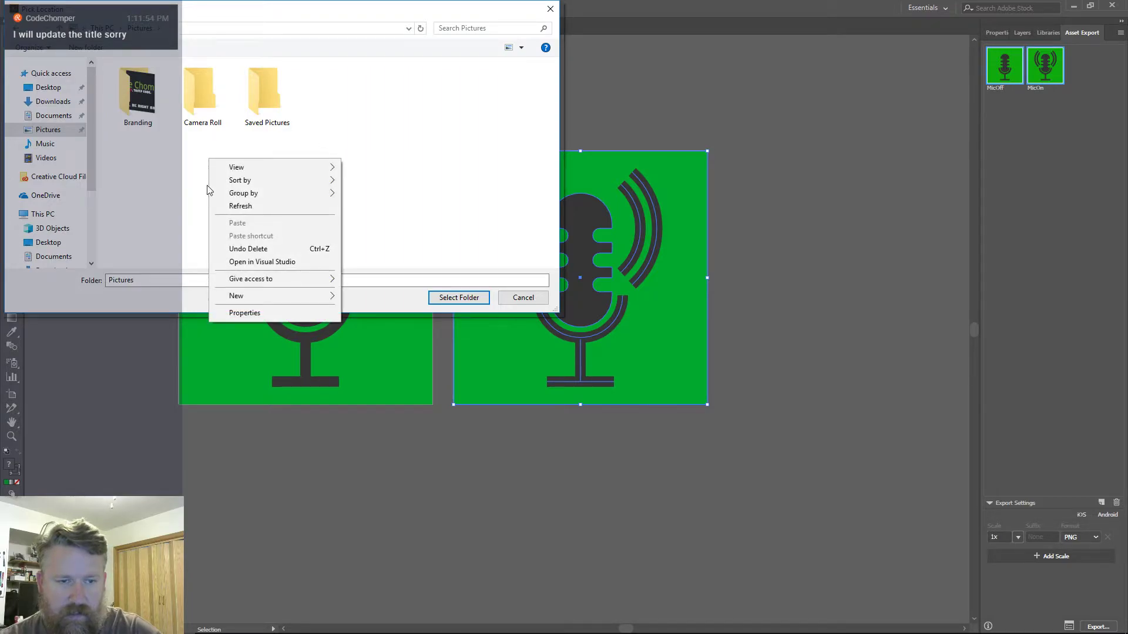
mouse_move(248, 298)
click(348, 299)
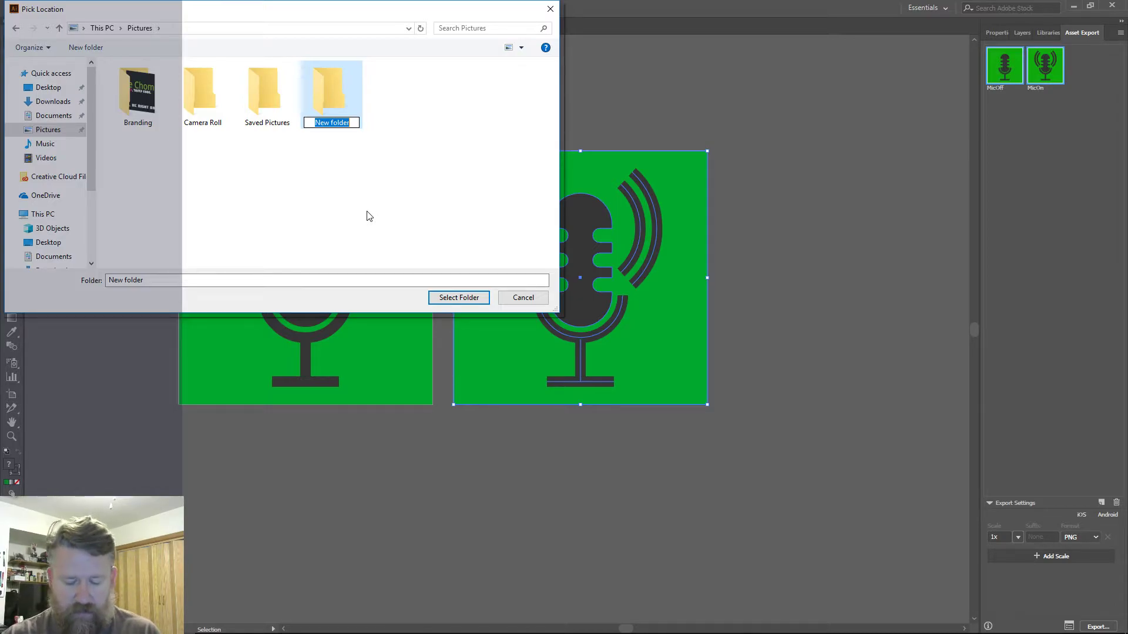
text(StreamDeckIcons)
key(Return)
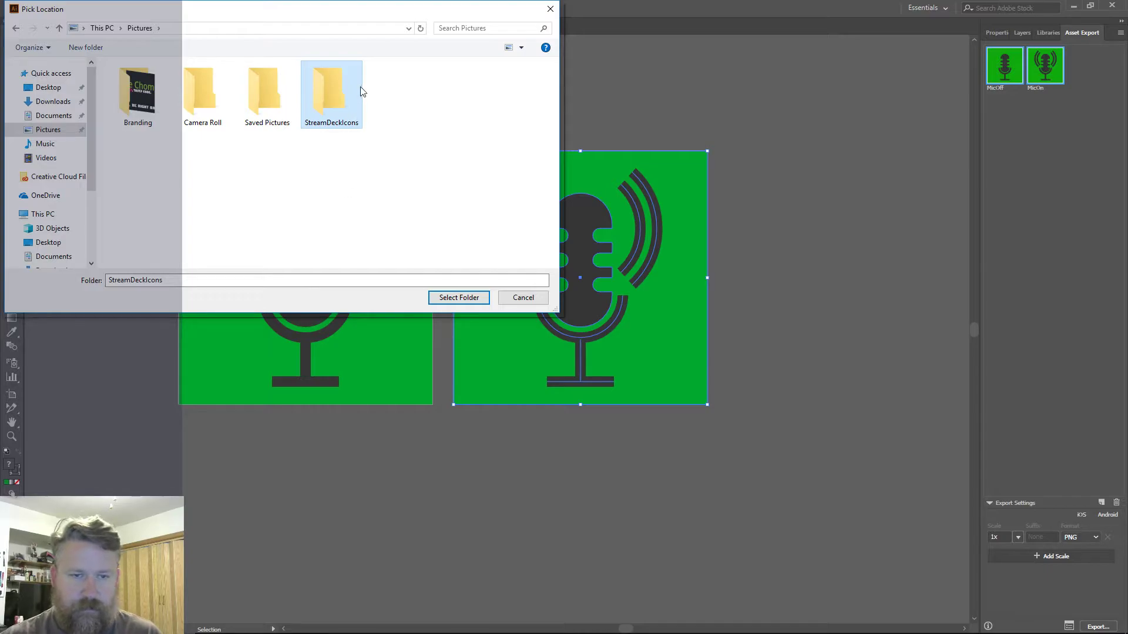
double_click(327, 88)
click(455, 297)
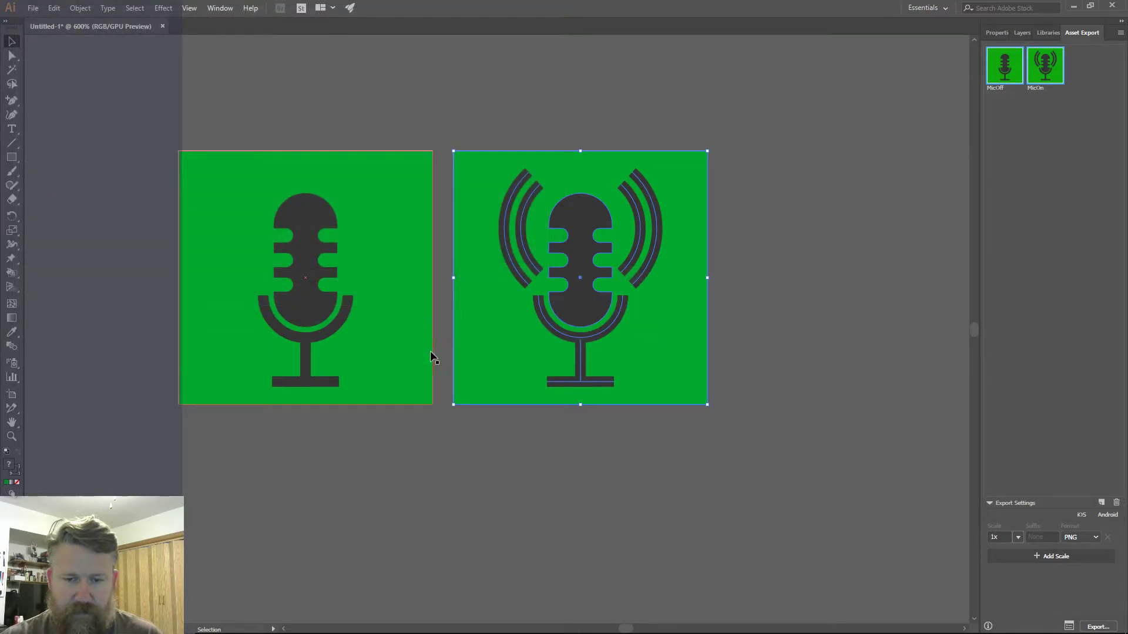
- Switch to the Stream Deck software from the desktop and reposition its window
key(super+d)
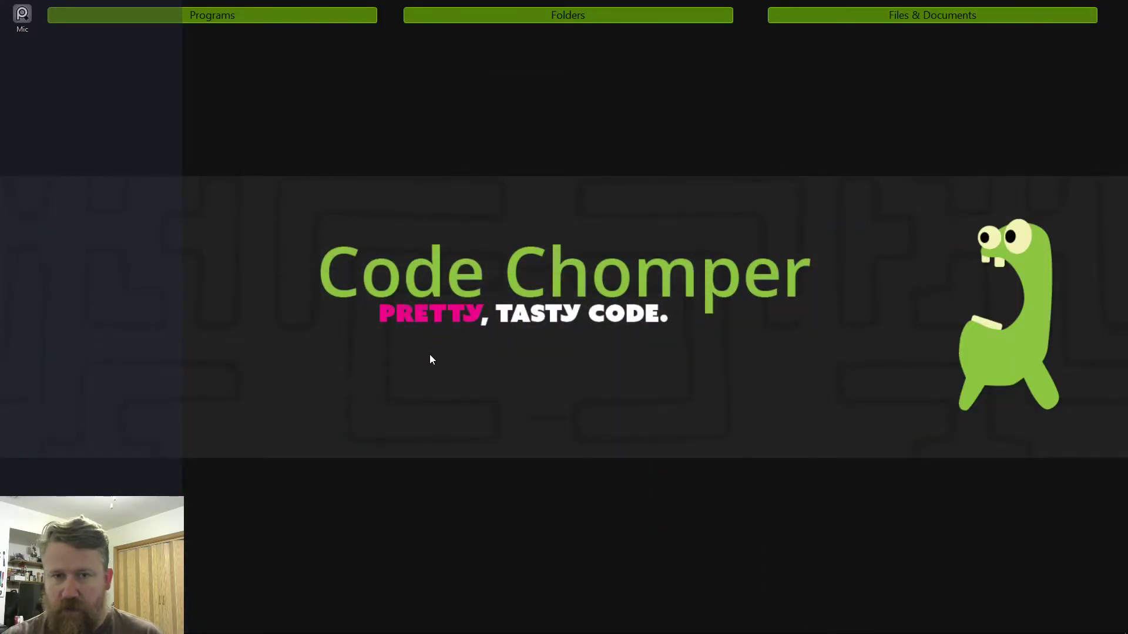
mouse_move(168, 17)
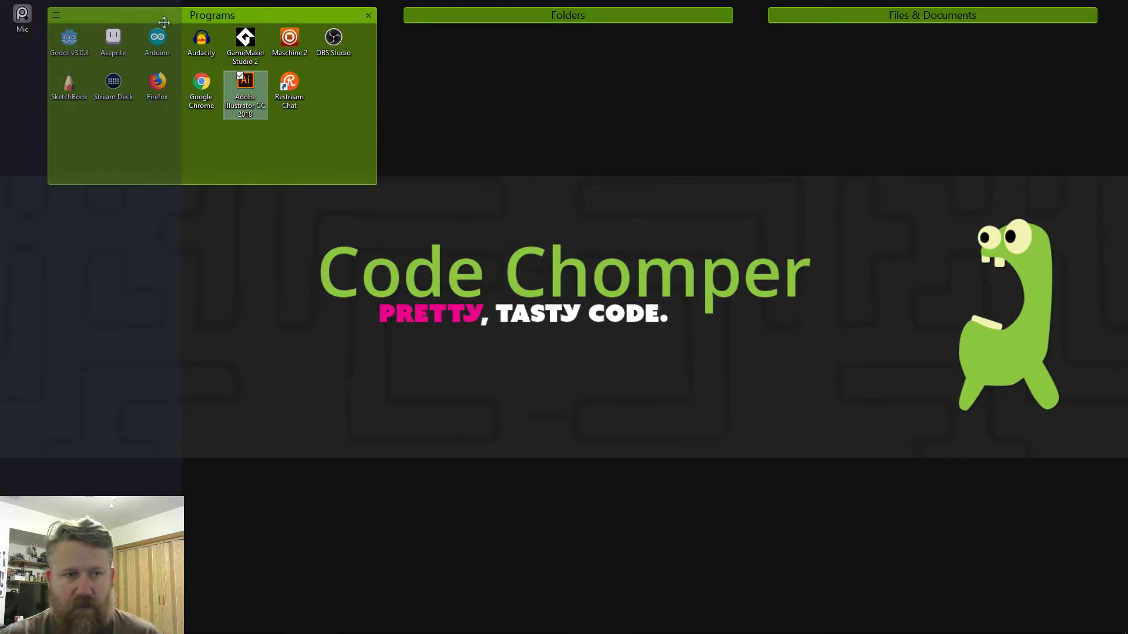
double_click(112, 88)
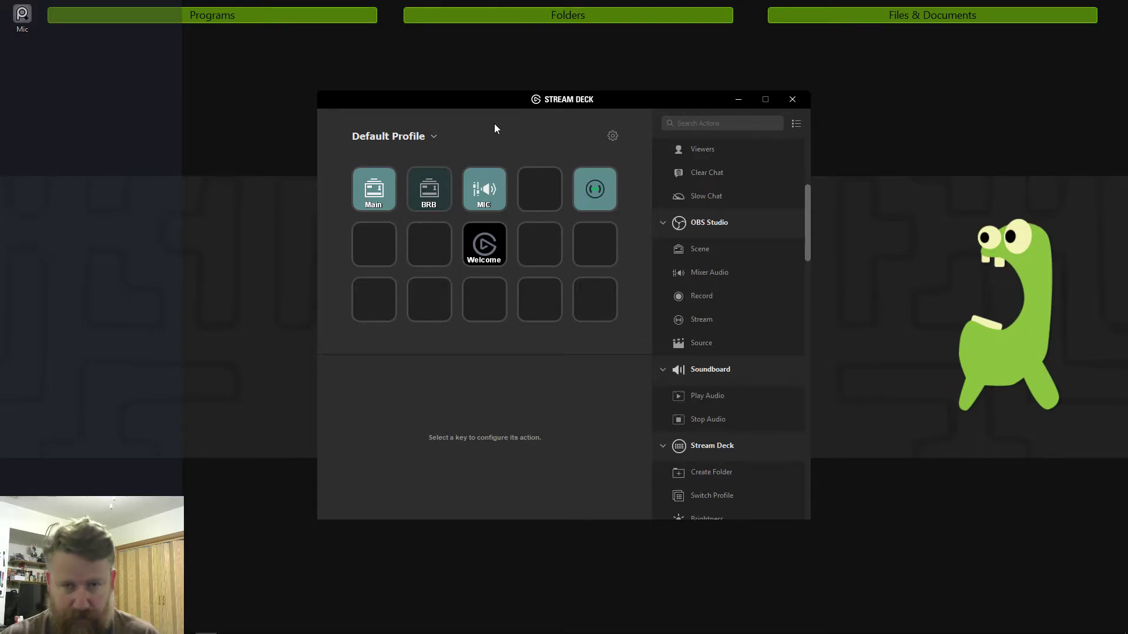
drag(480, 99, 517, 110)
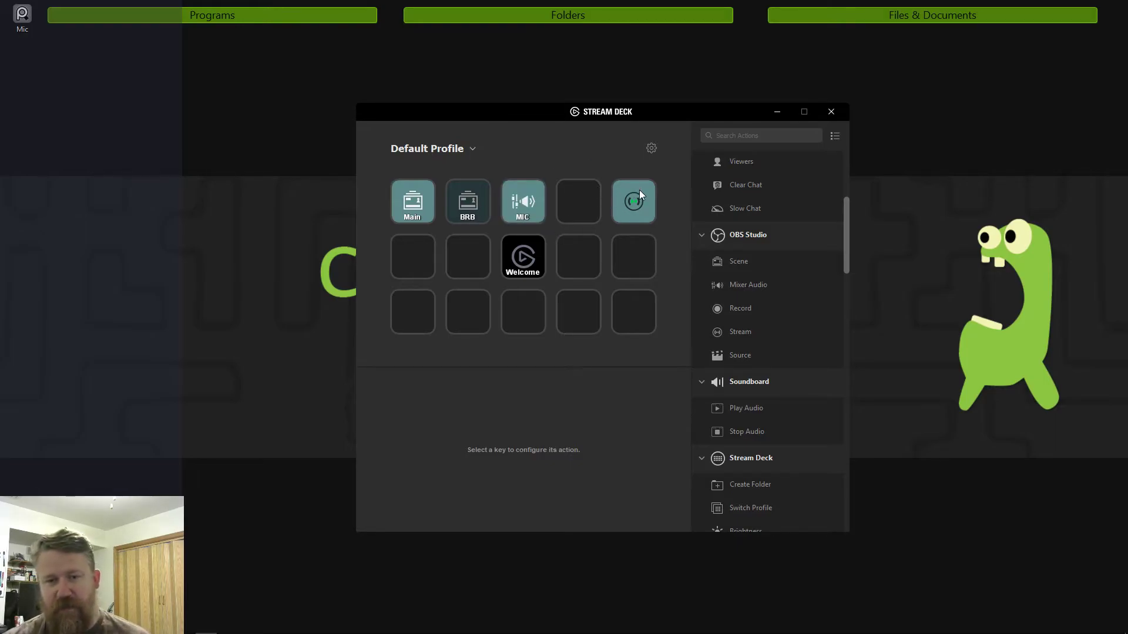
- Delete the Welcome action from the Default Profile and confirm the deletion
click(537, 276)
key(Delete)
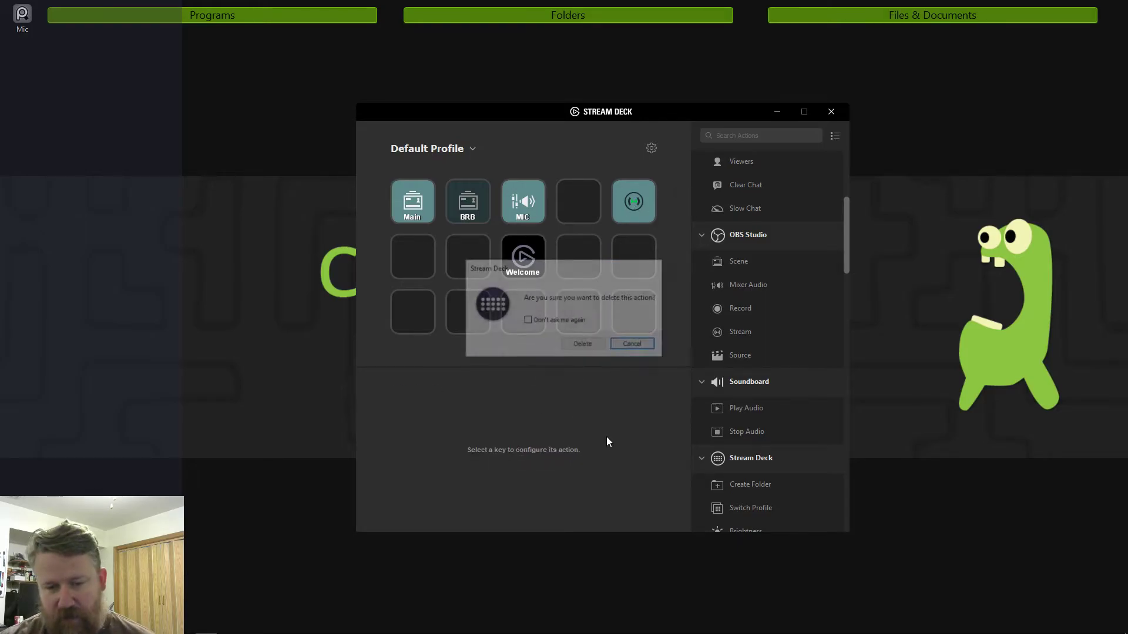
click(584, 346)
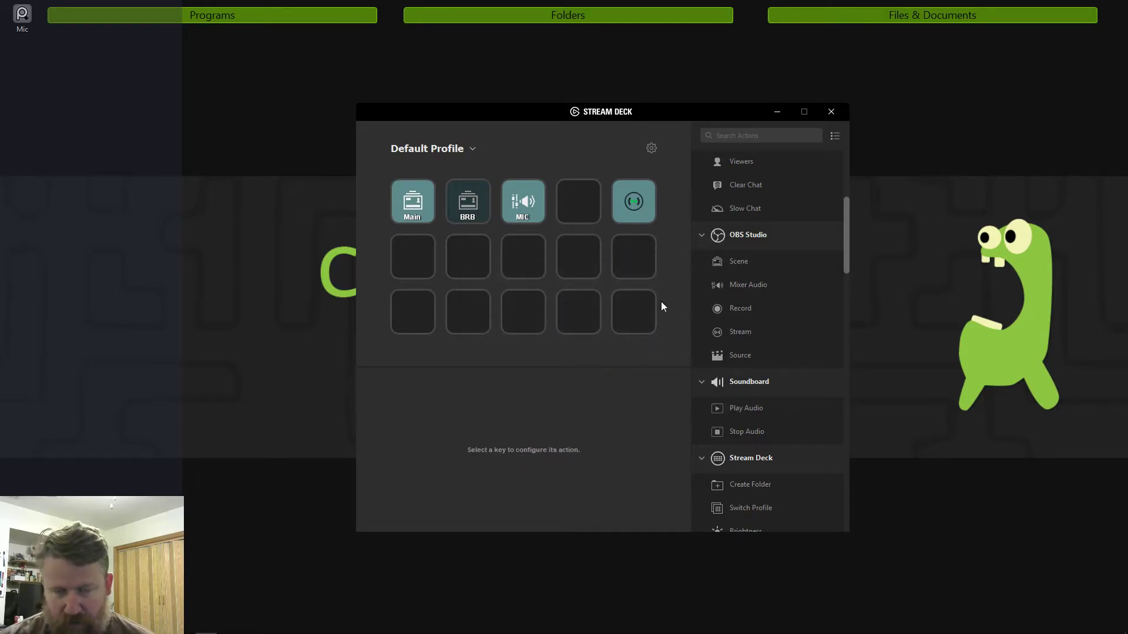
- Set the first-state icon of the MIC key from the MicOff file in StreamDeckIcons/1x
click(522, 202)
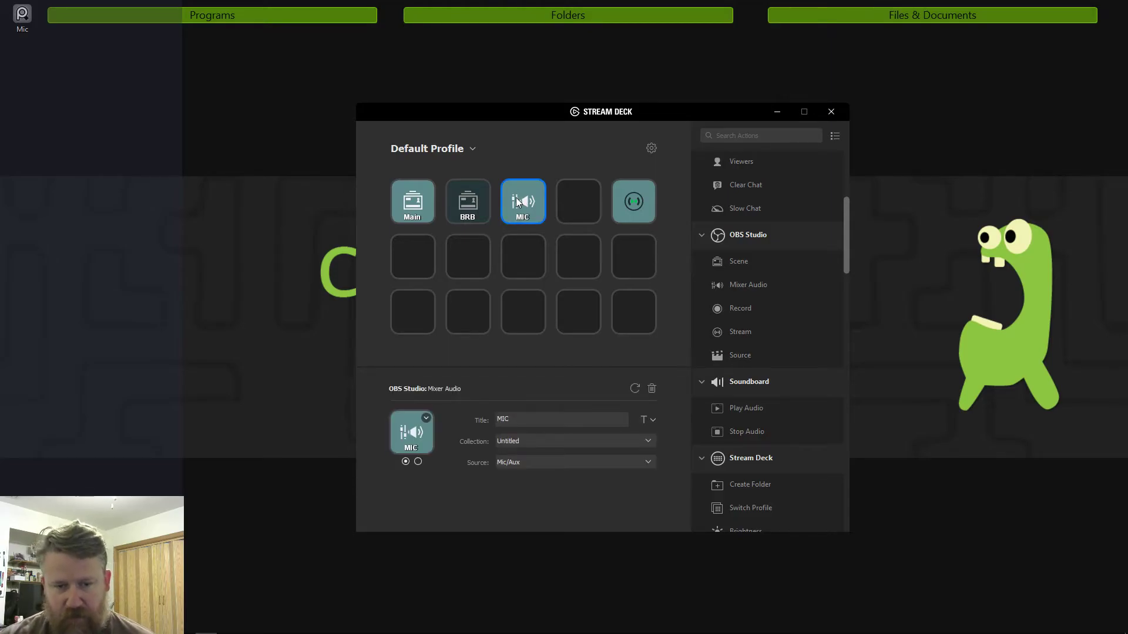
click(426, 418)
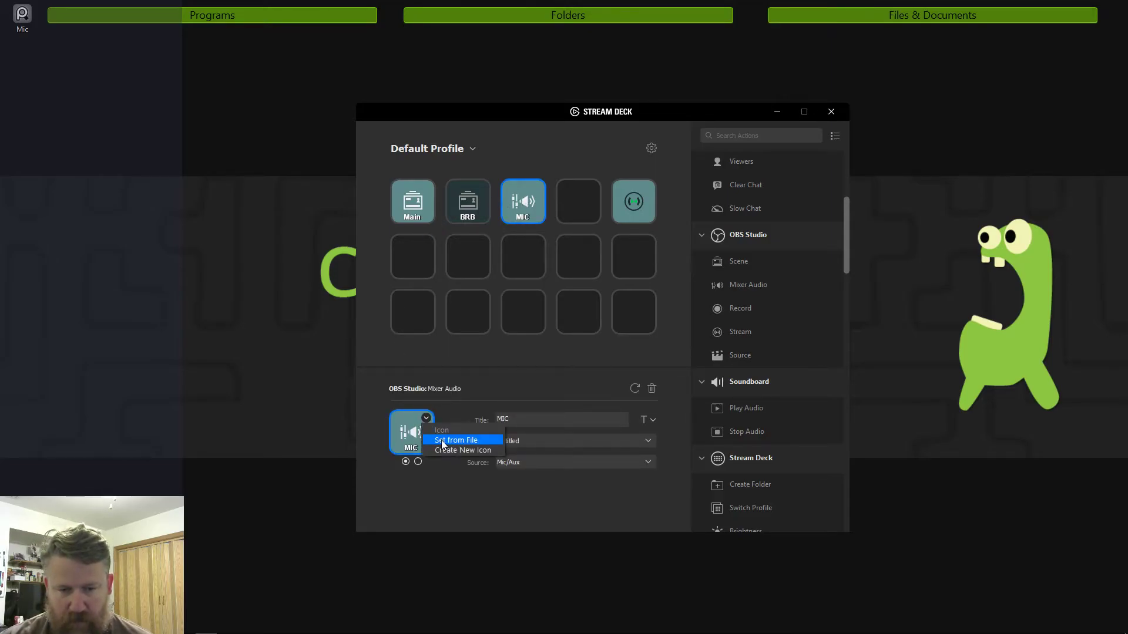
click(441, 439)
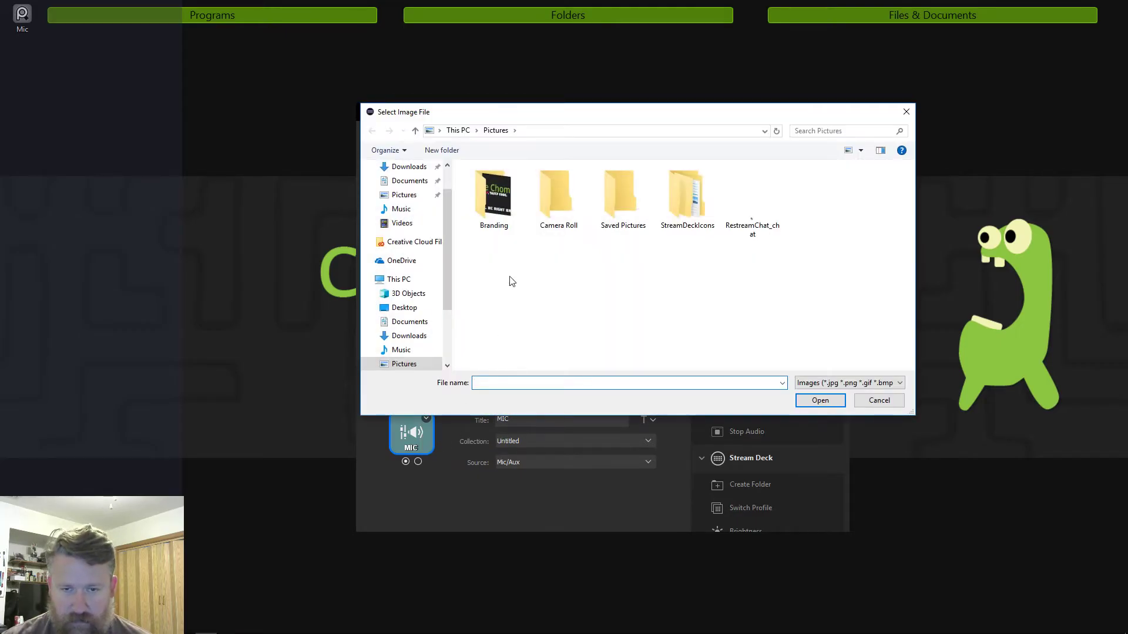
double_click(699, 226)
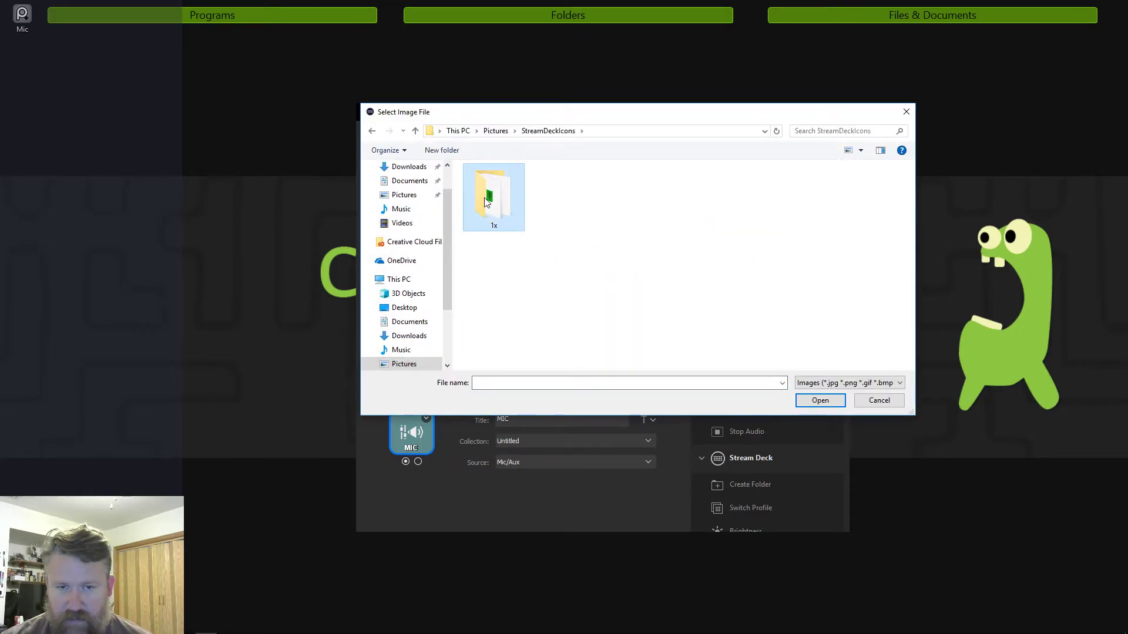
double_click(490, 223)
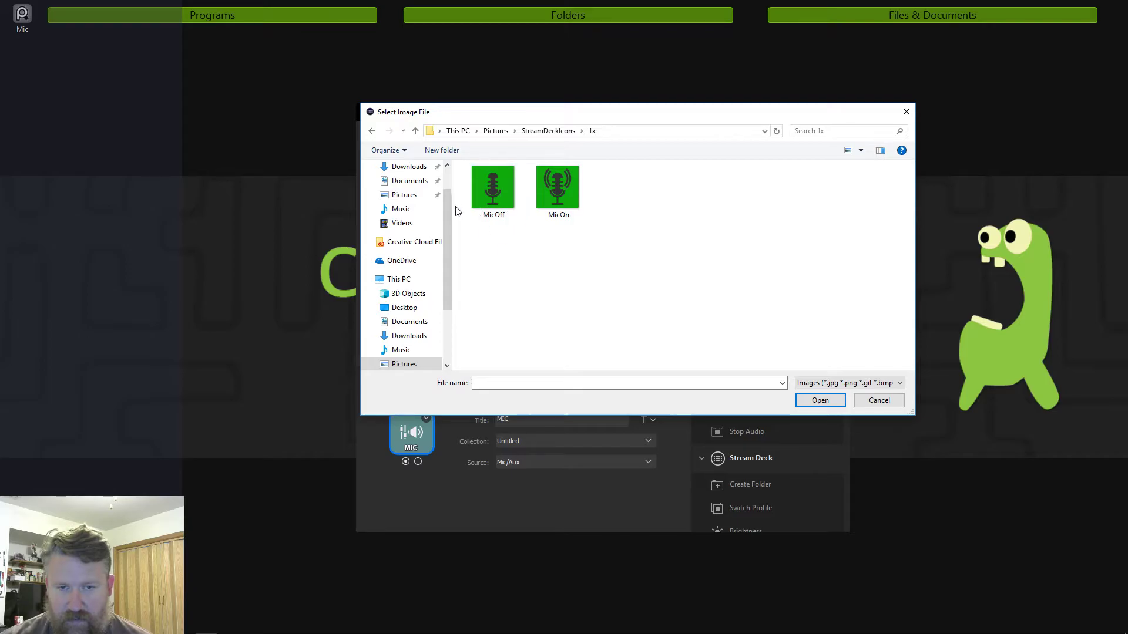
click(490, 191)
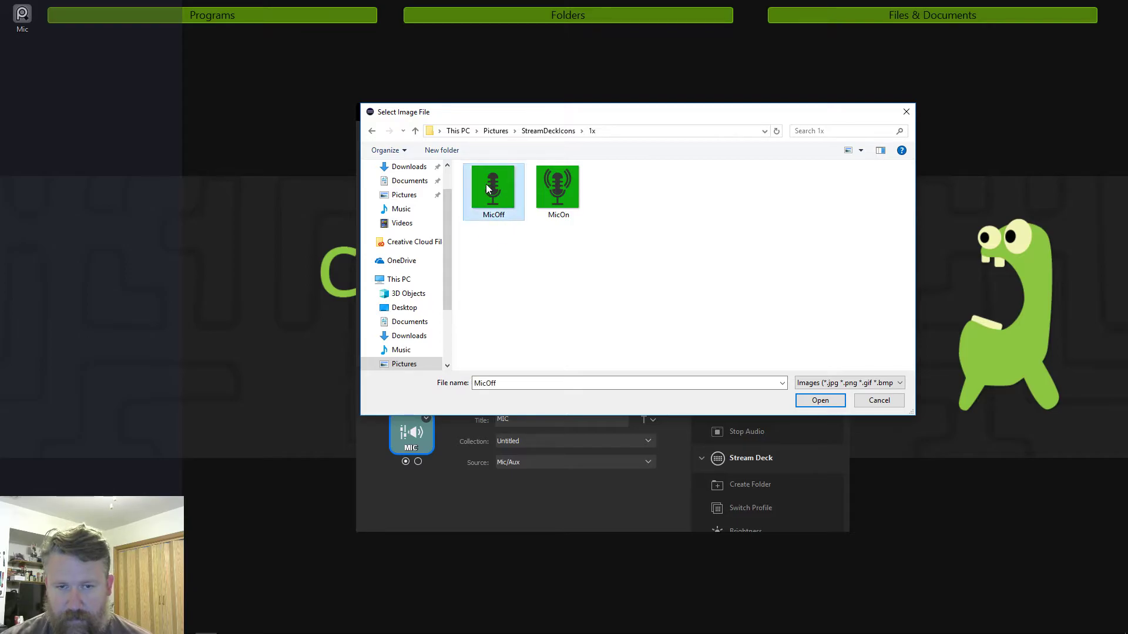
click(820, 400)
- Set the first-state icon of the MIC key from the MicOn image file
click(418, 462)
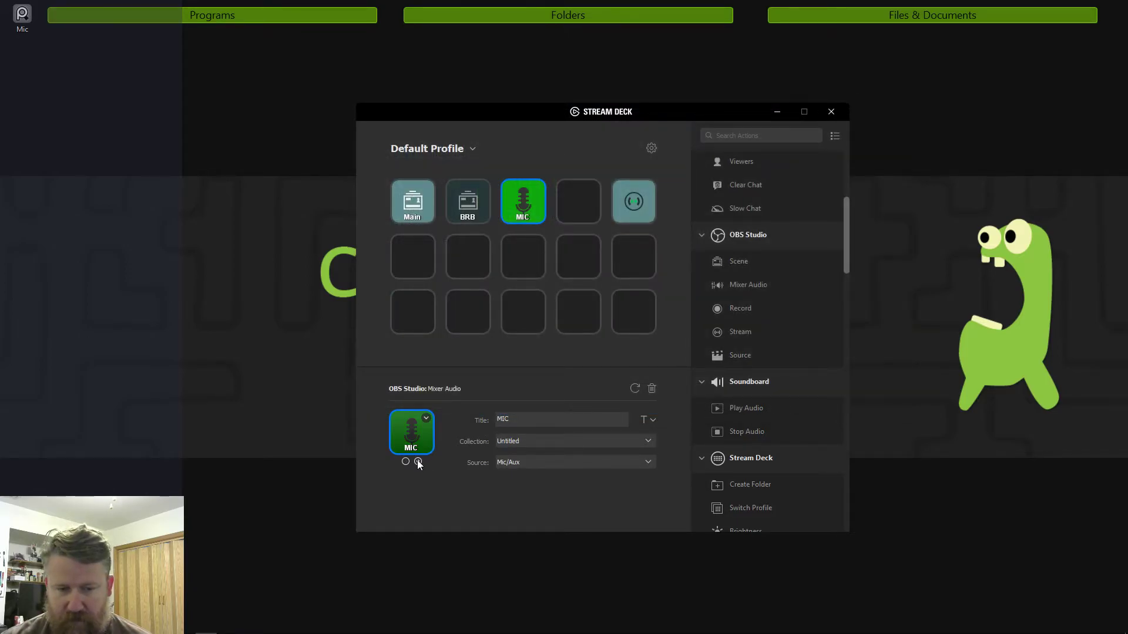
click(405, 462)
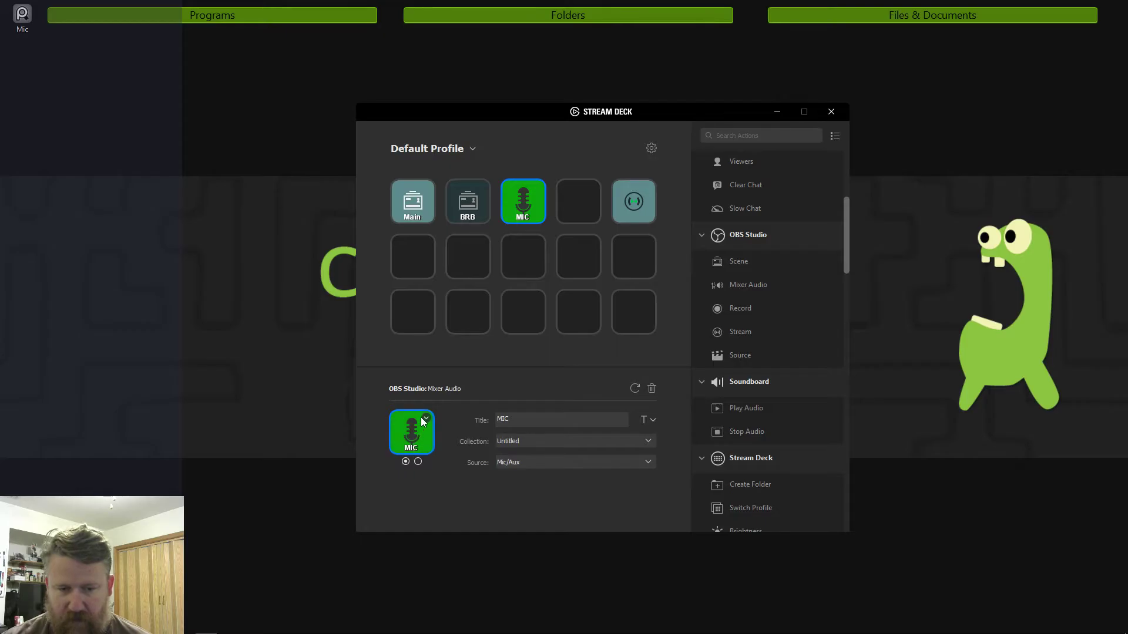
click(426, 418)
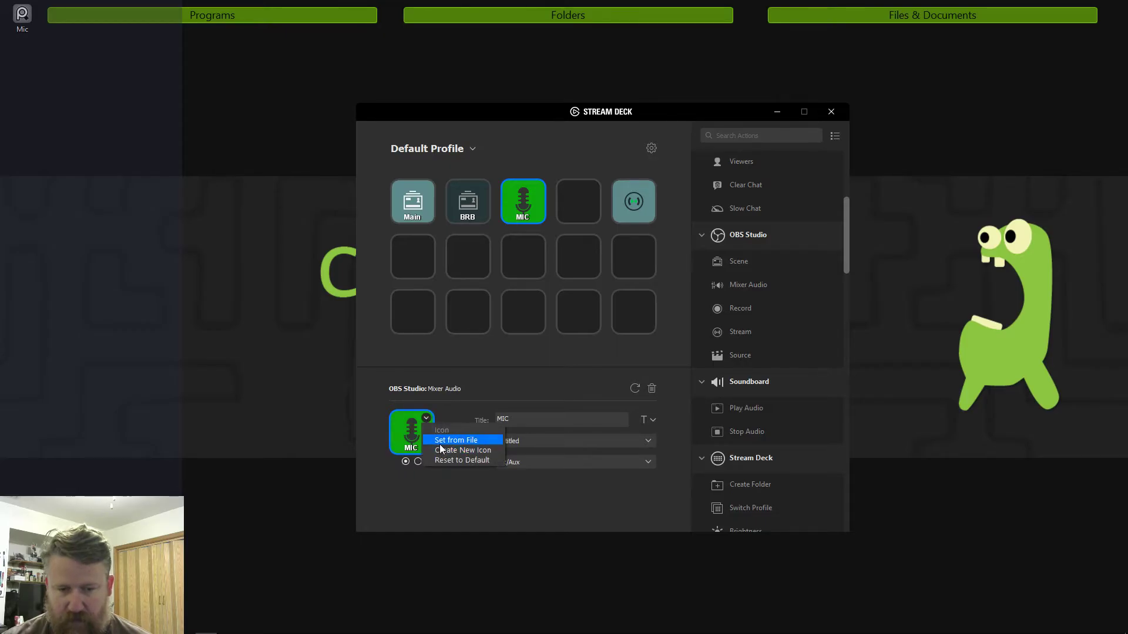
click(440, 444)
click(557, 188)
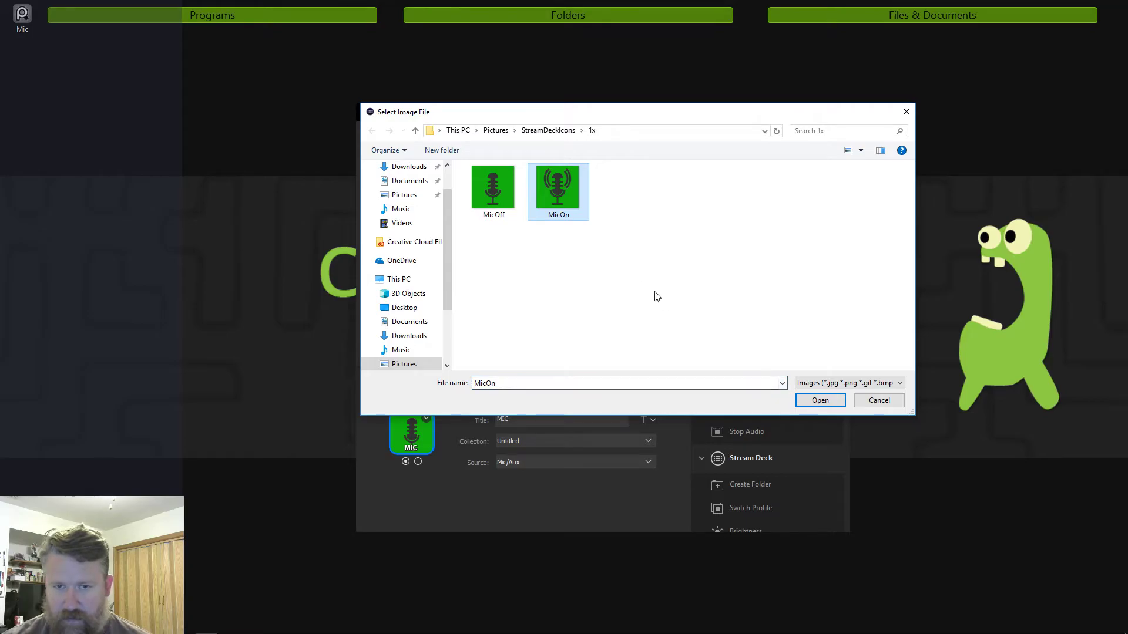
click(820, 400)
- Set the second-state icon of the MIC key from the MicOff image file
click(418, 462)
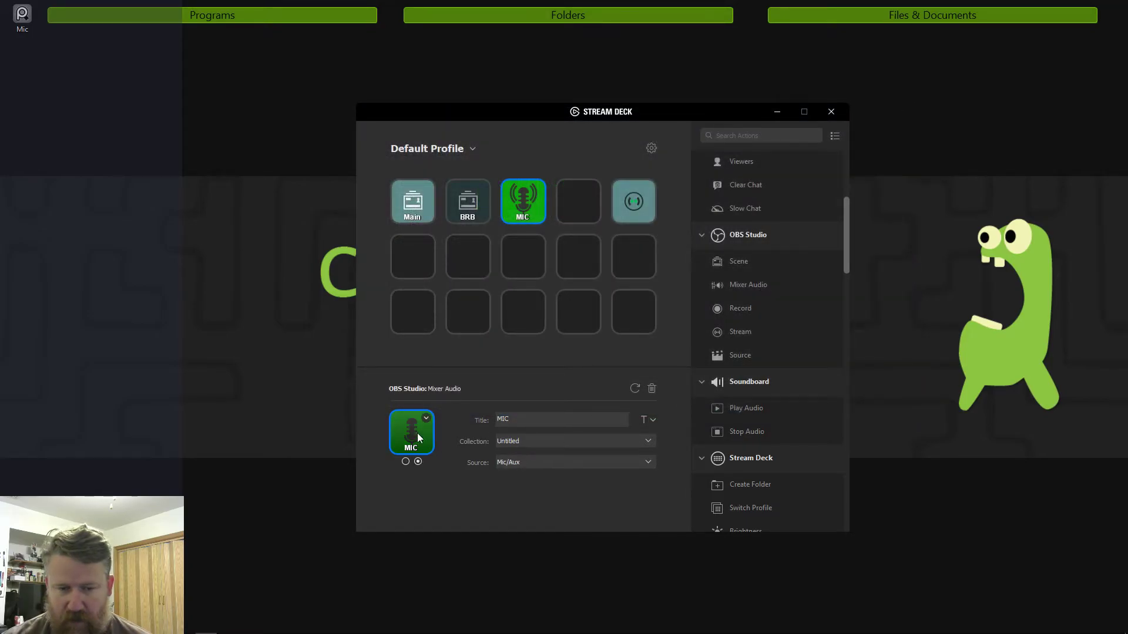
click(425, 418)
click(448, 440)
click(509, 196)
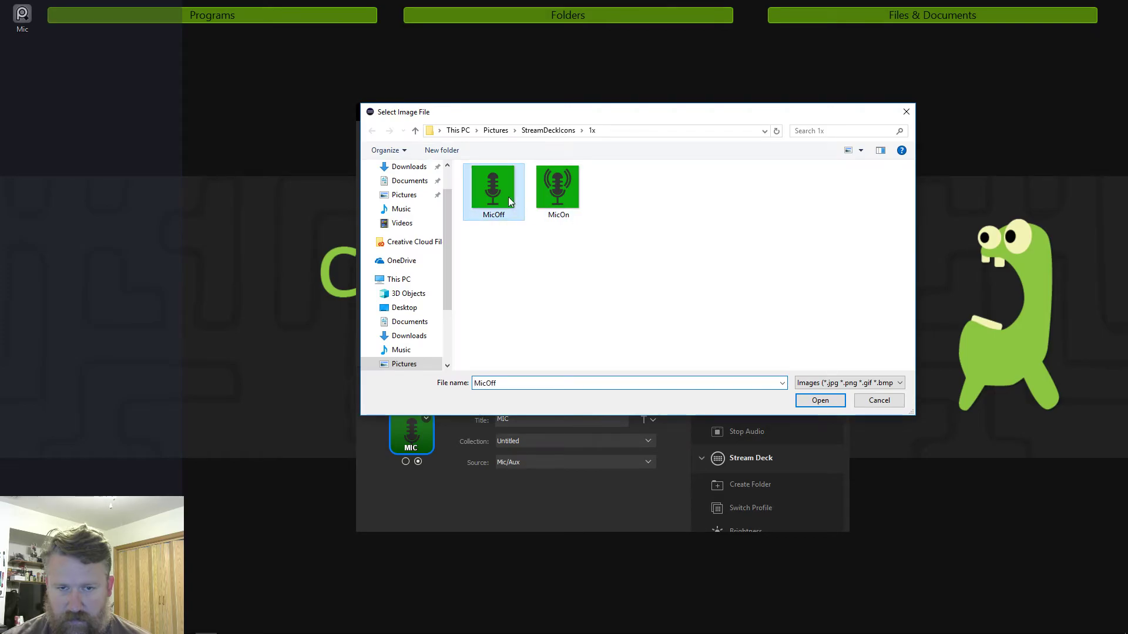
click(823, 400)
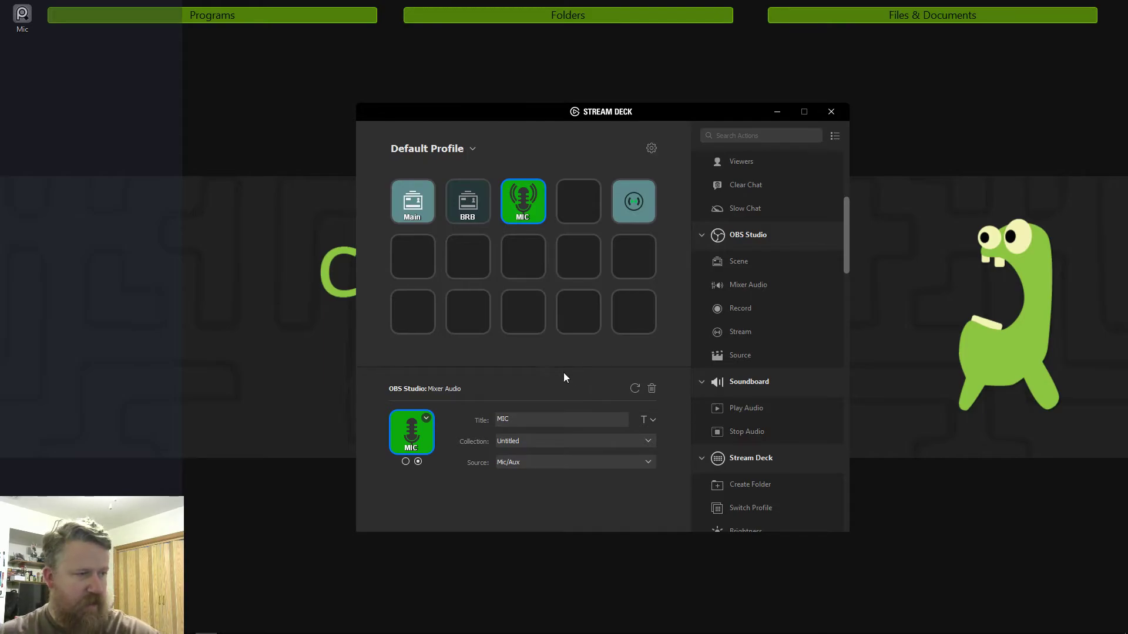
- Close the Stream Deck window, switch back to Illustrator and deselect the icon artwork
click(830, 112)
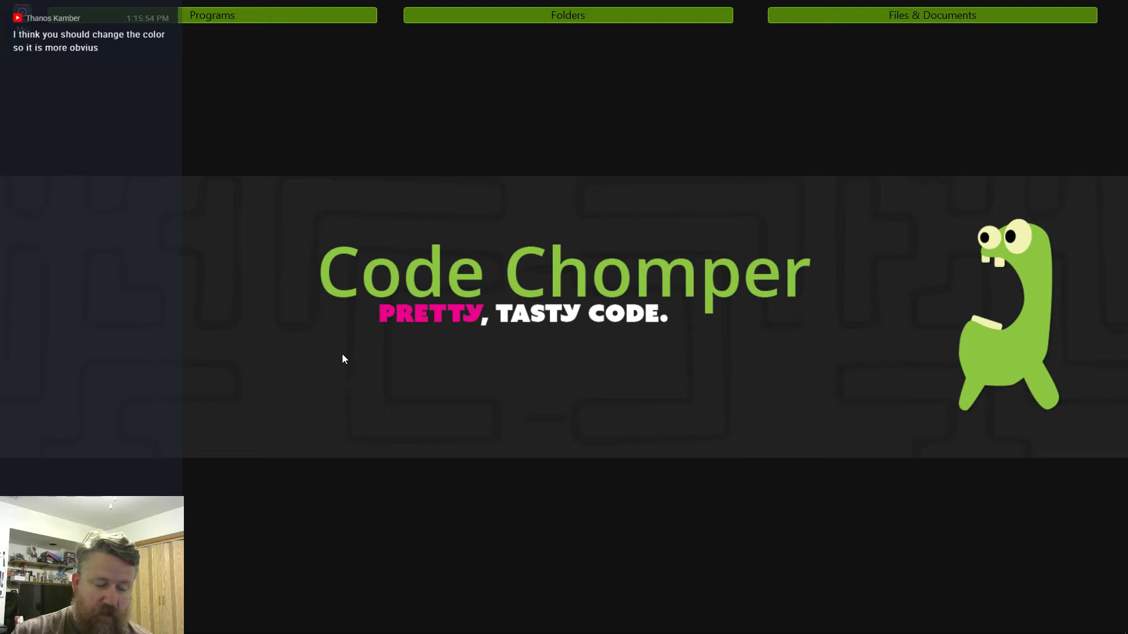
mouse_move(516, 617)
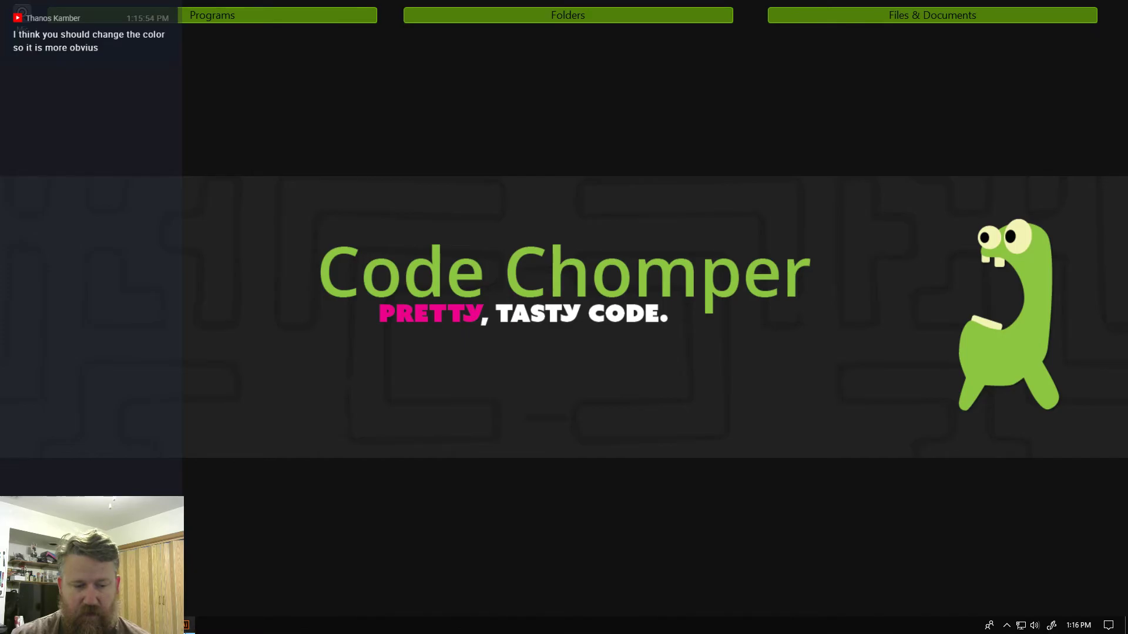
key(Escape)
click(683, 460)
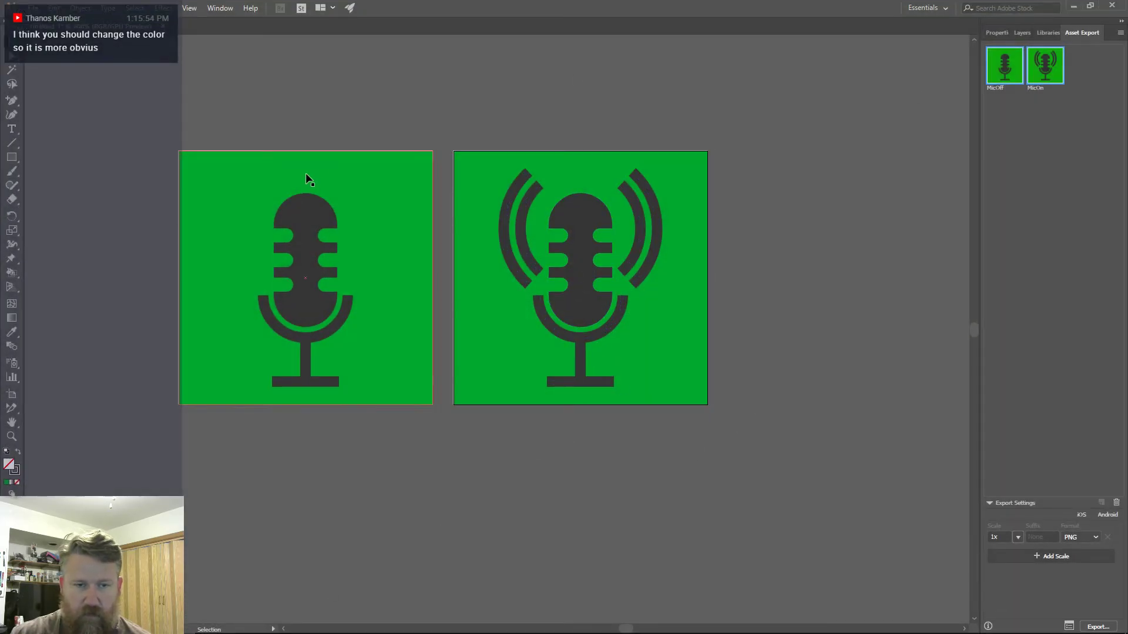
- Give the holder arc and stand of the MicOff icon a red FF0808 stroke and select its microphone head
click(305, 265)
double_click(306, 308)
click(305, 307)
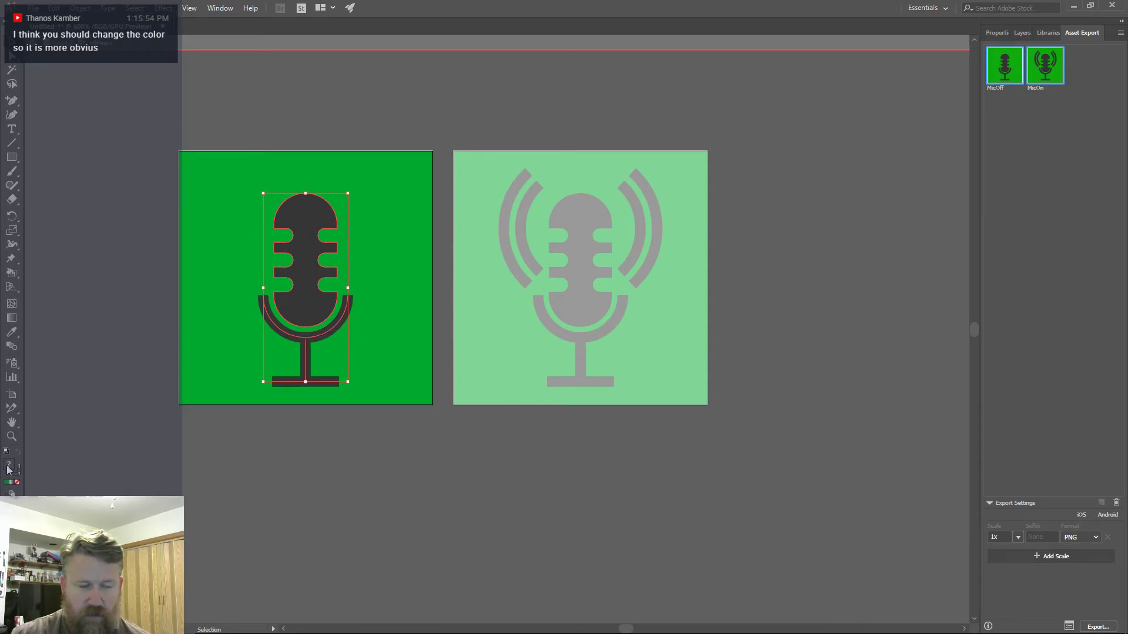
double_click(309, 307)
click(304, 337)
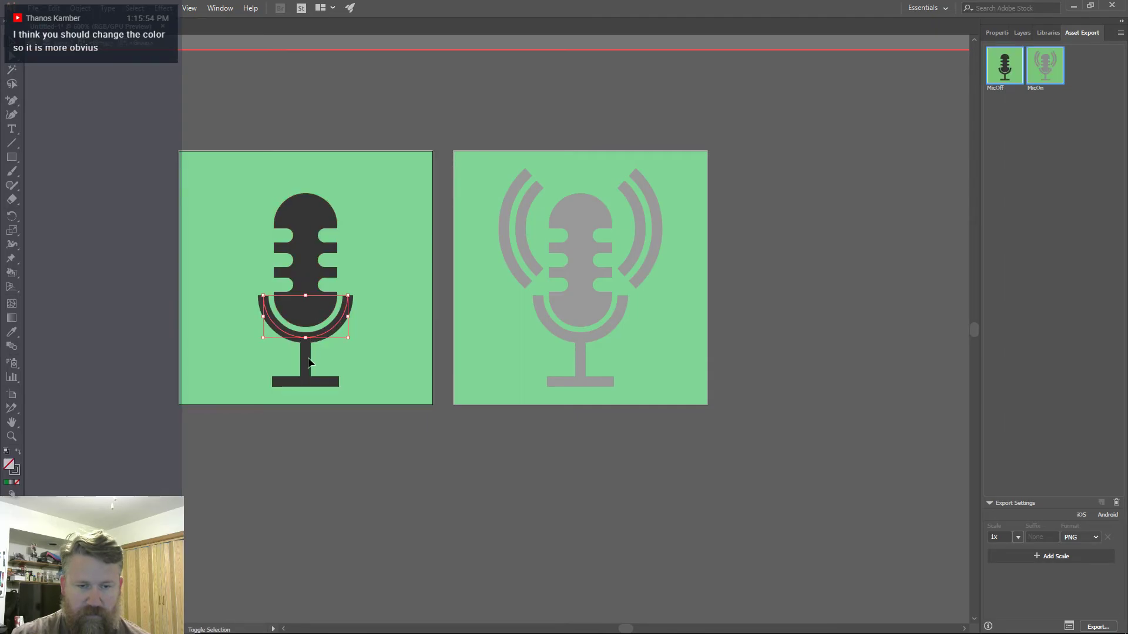
shift+click(304, 380)
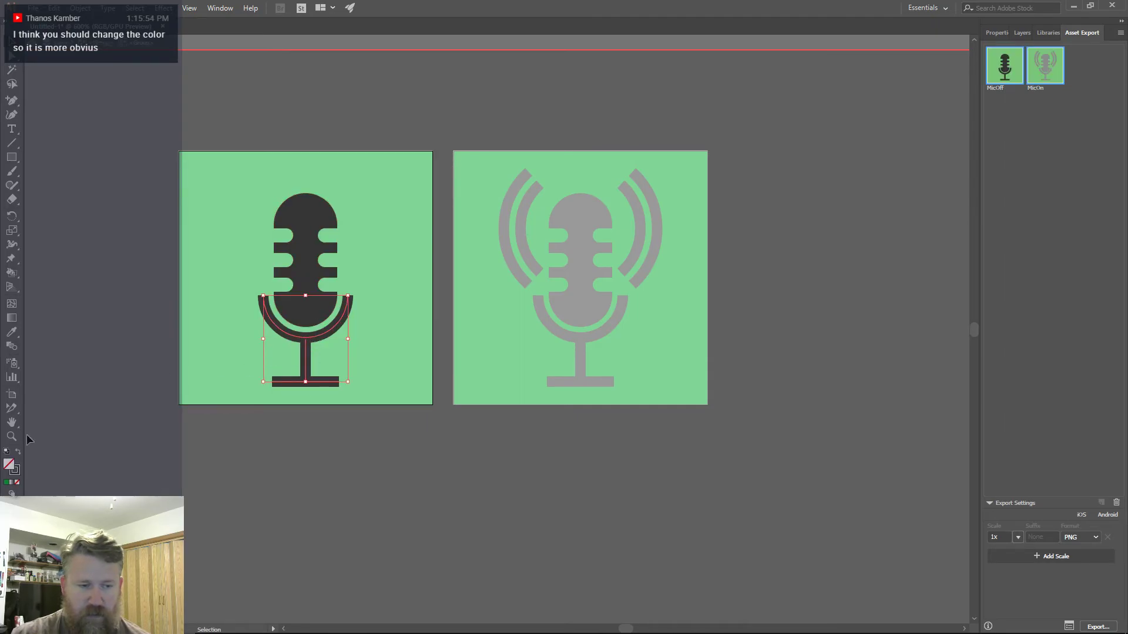
click(10, 466)
drag(668, 215, 649, 227)
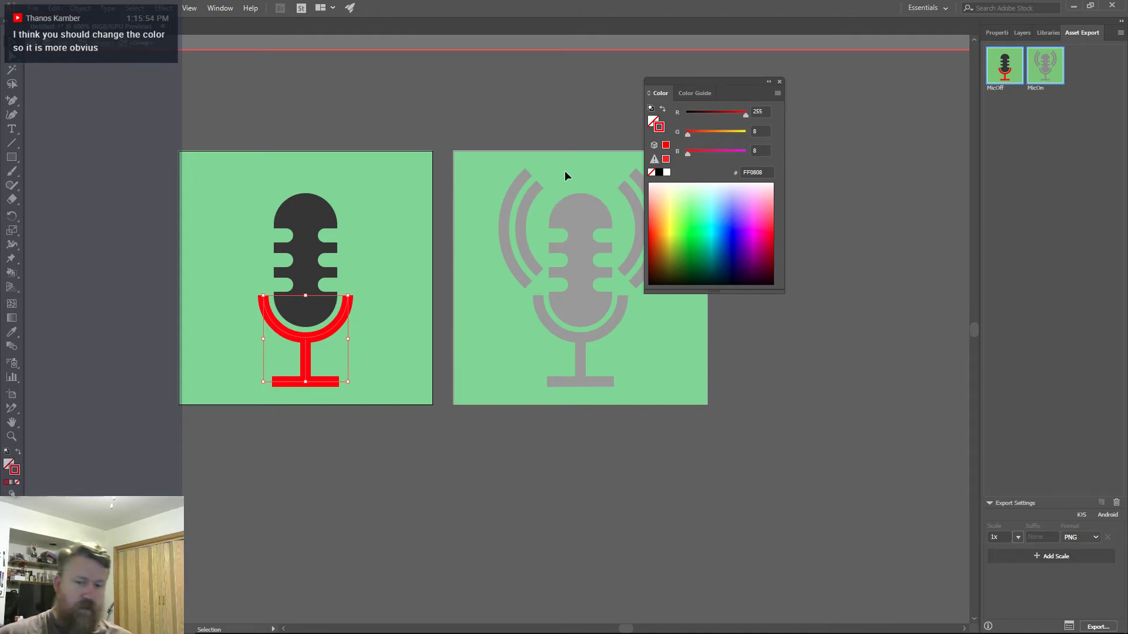
click(309, 222)
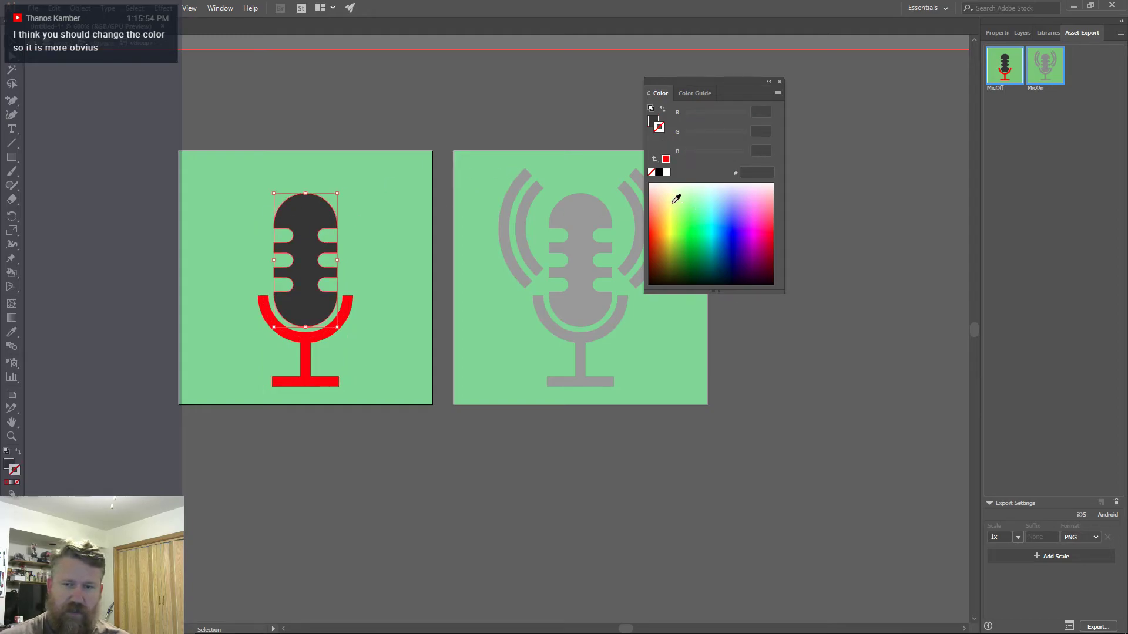
click(652, 229)
click(652, 232)
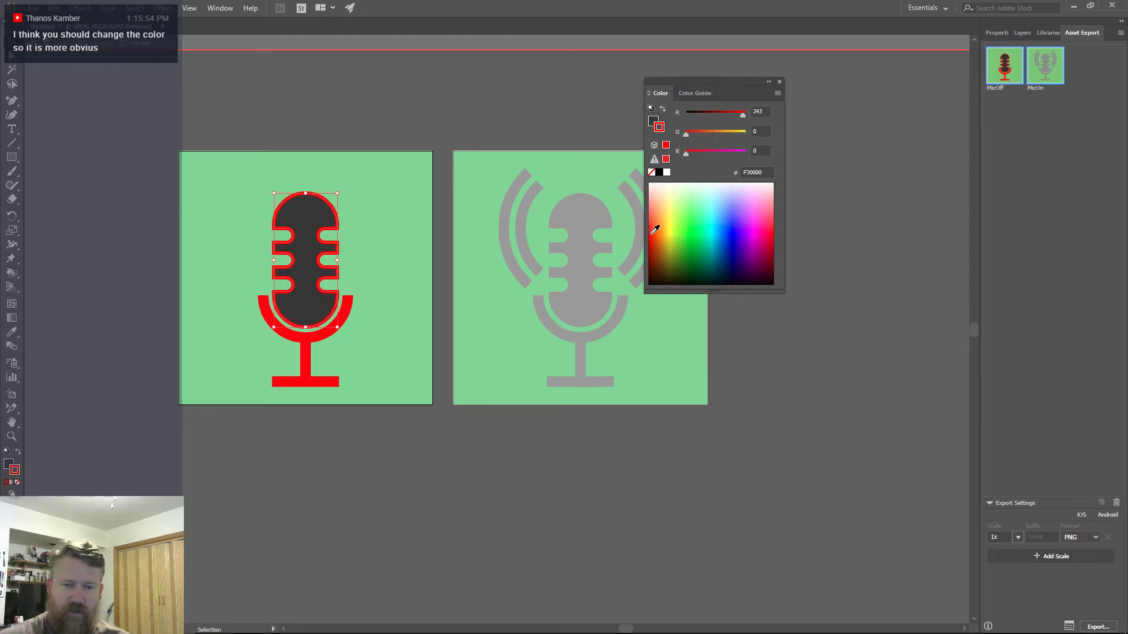
key(slash)
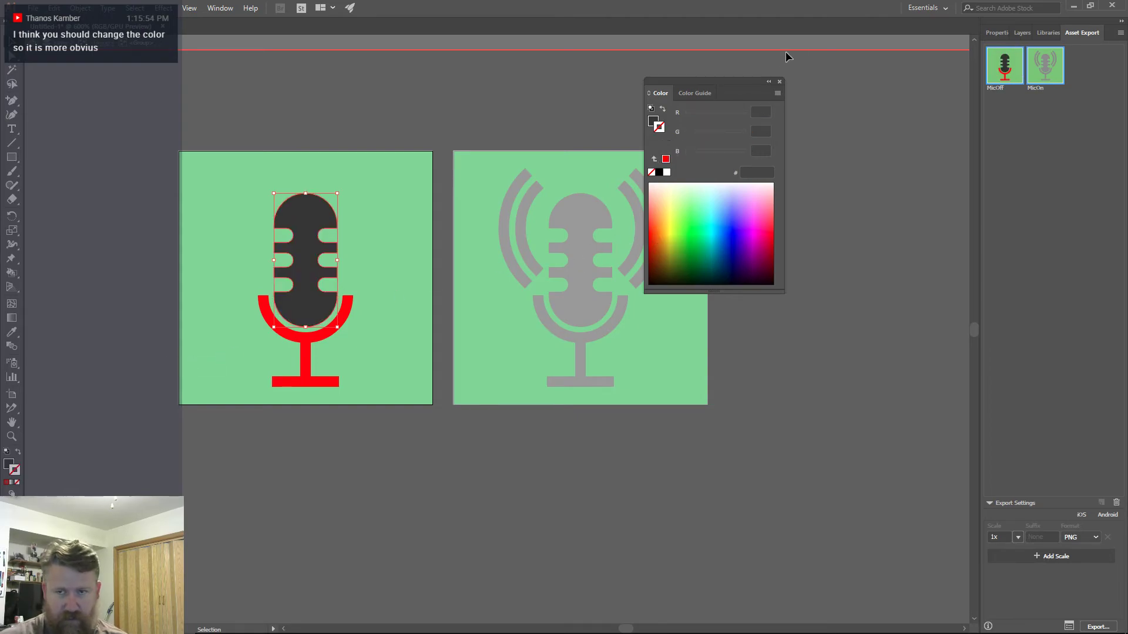
click(779, 81)
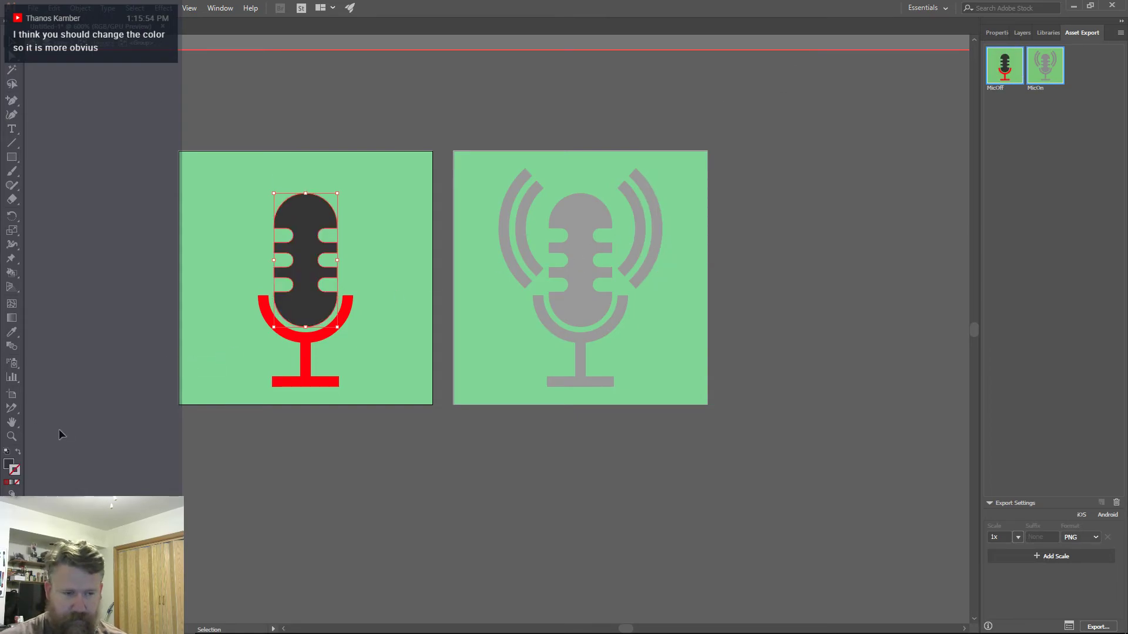
- Fill the MicOff icon's microphone head with red F90000 and leave the group's isolation mode
click(9, 465)
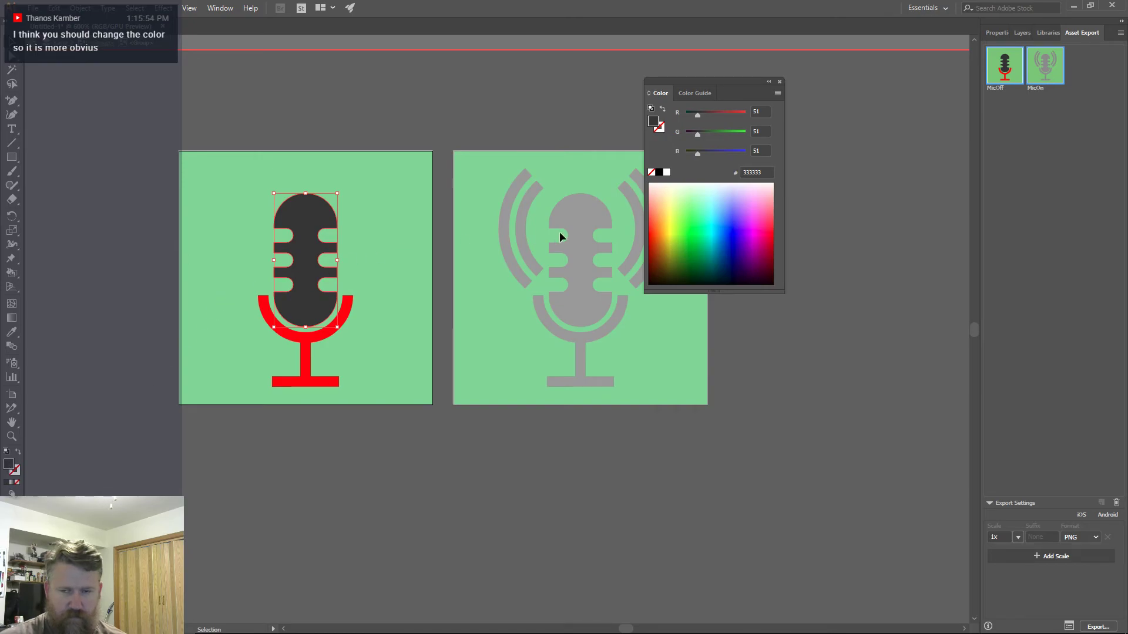
drag(660, 227, 646, 229)
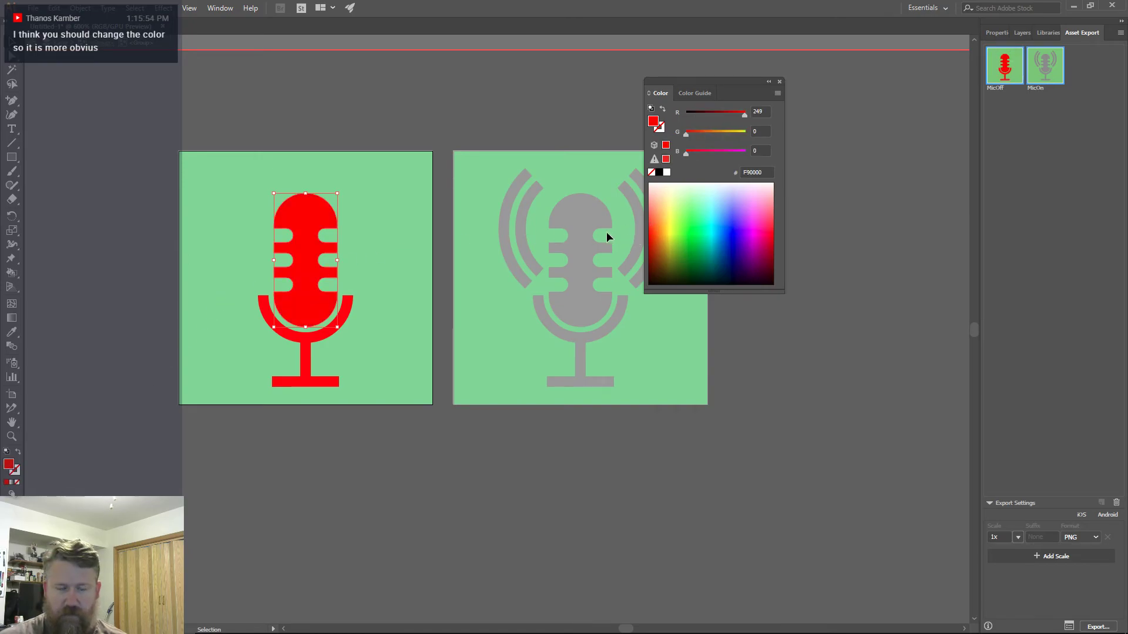
click(398, 111)
click(780, 81)
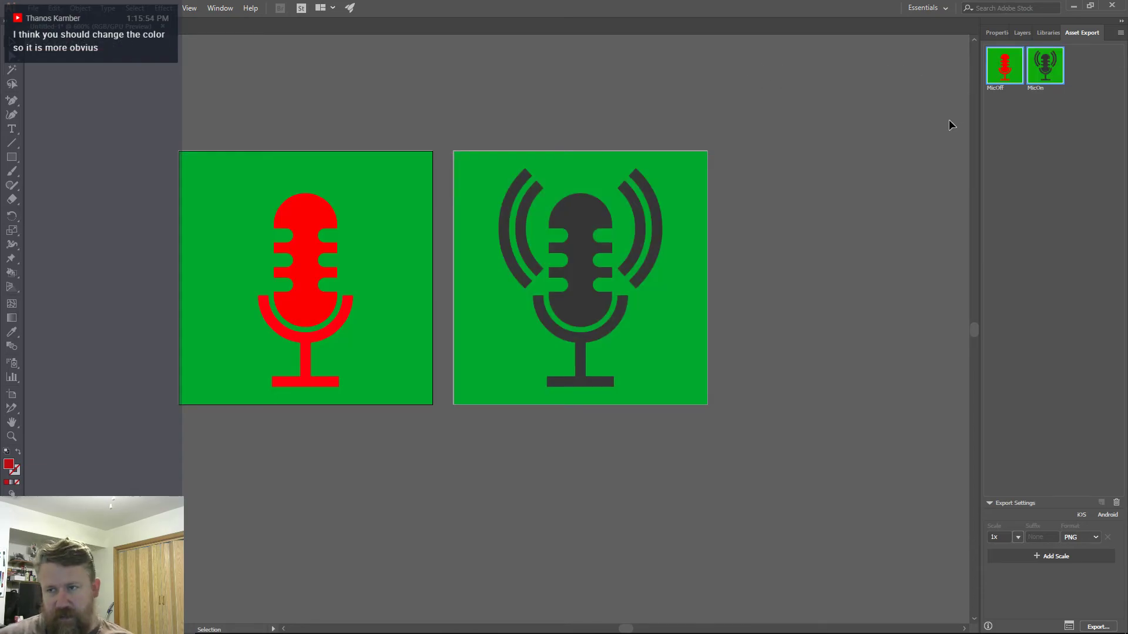
- Export only the MicOff asset as a 1x PNG to the StreamDeckIcons folder
click(1011, 106)
click(1006, 76)
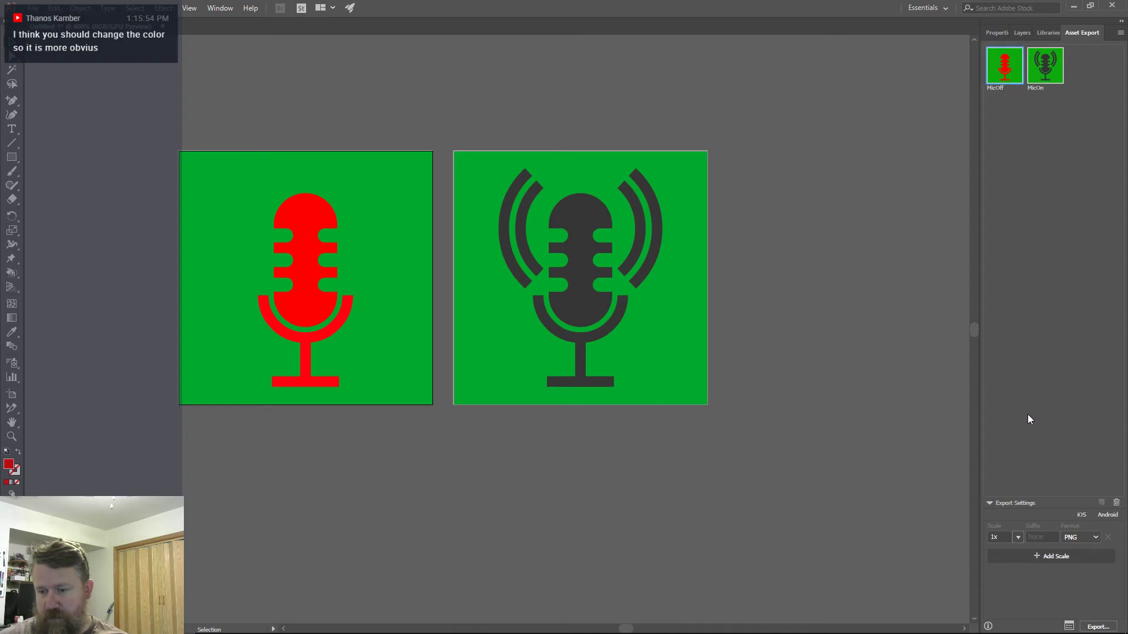
click(1098, 628)
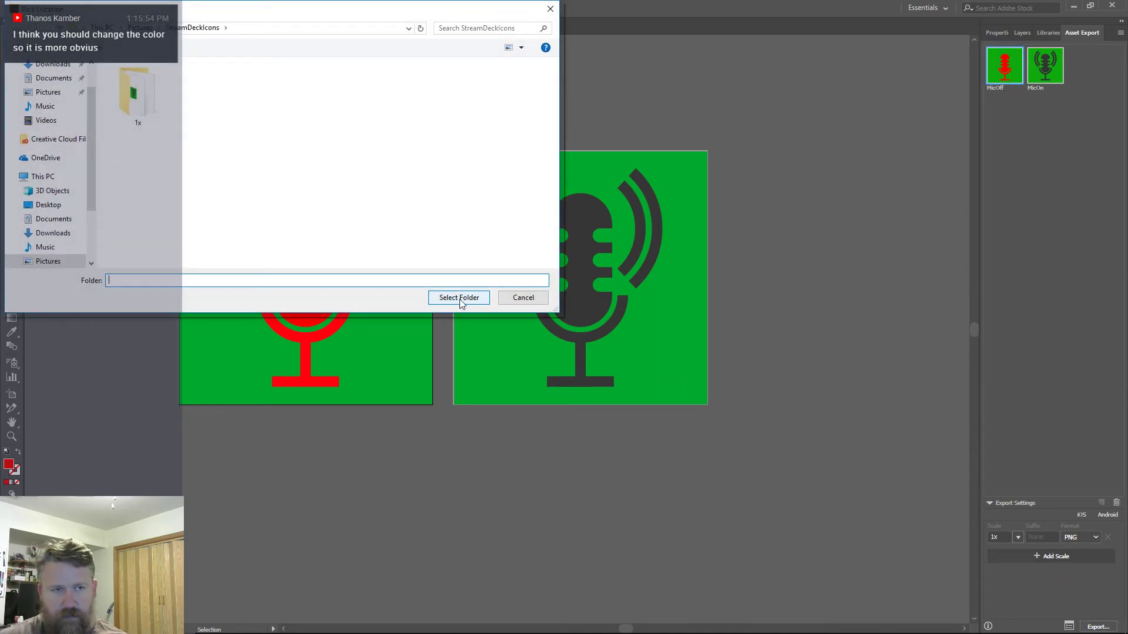
click(460, 299)
click(639, 351)
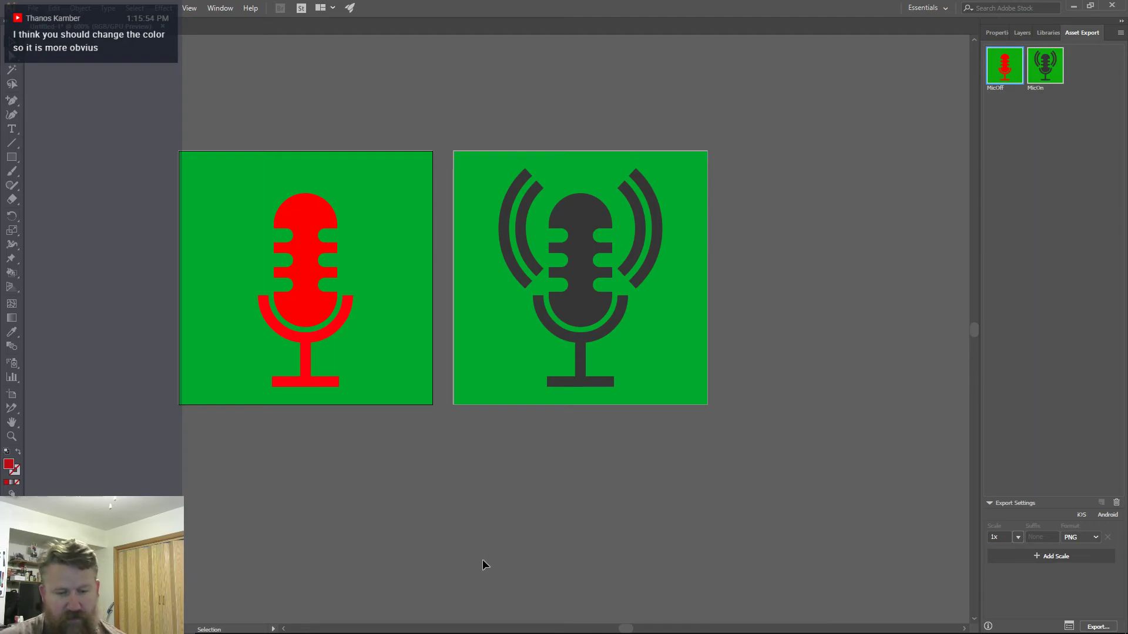
- Close Illustrator and open the MIC key's settings in Stream Deck
click(1112, 5)
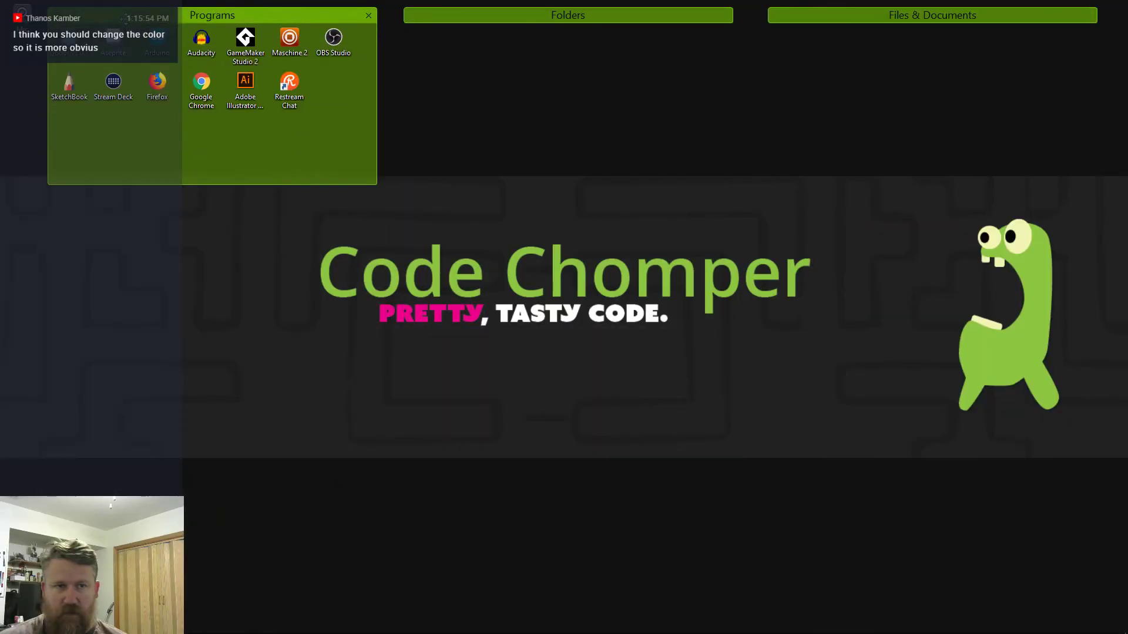
double_click(113, 88)
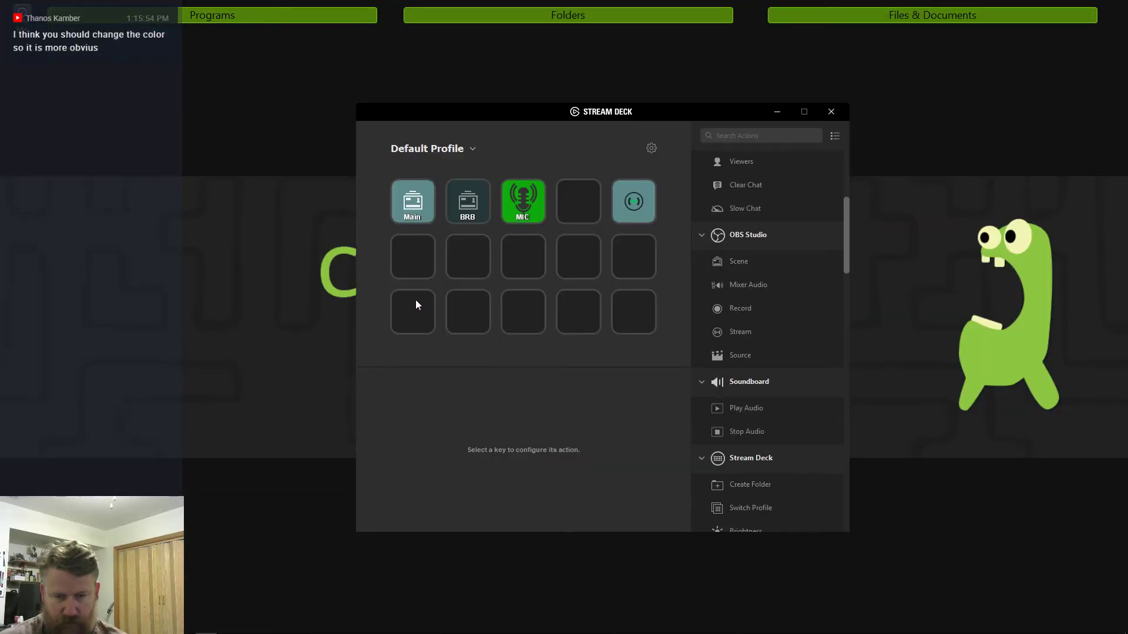
click(516, 200)
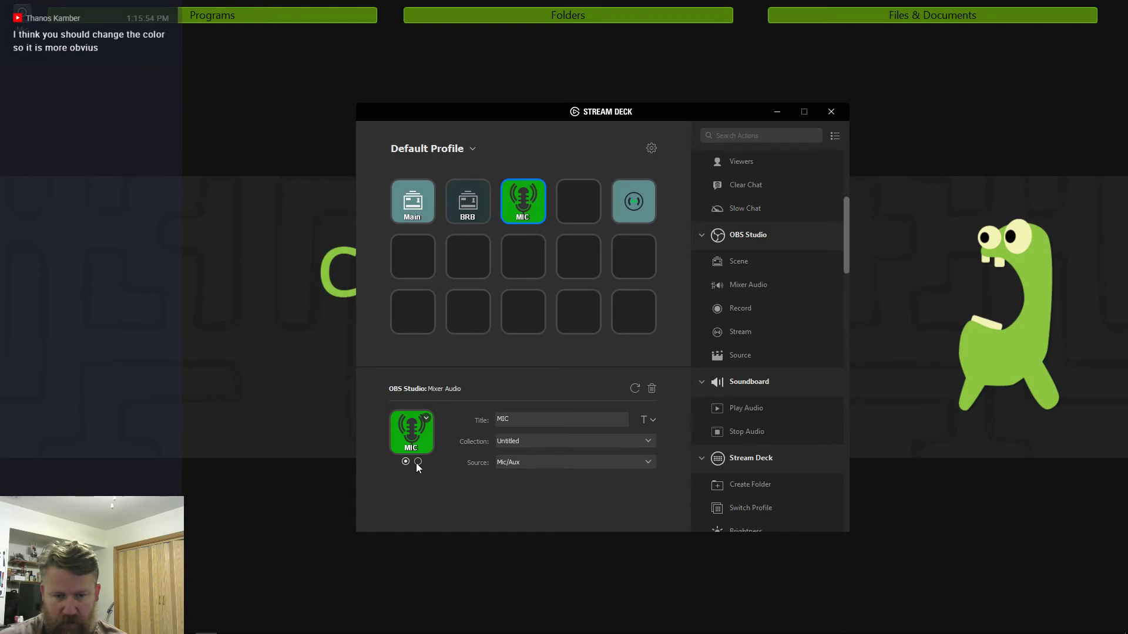
- Set the MIC key's second-state icon from the red MicOff image in StreamDeckIcons/1x and close the Stream Deck window
click(425, 419)
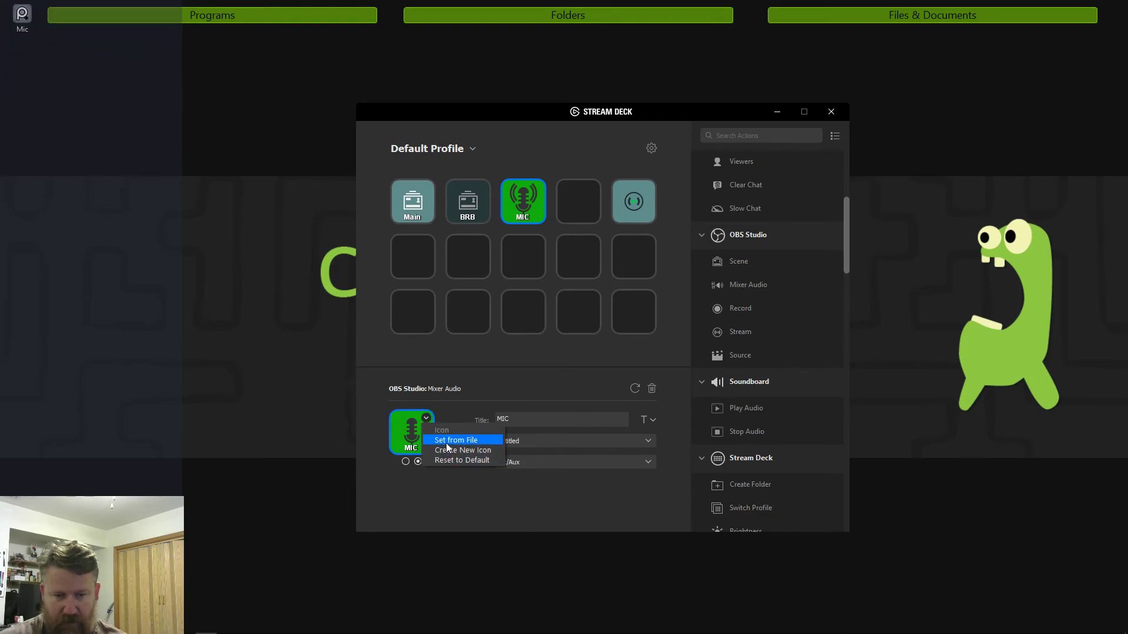
click(450, 440)
click(506, 209)
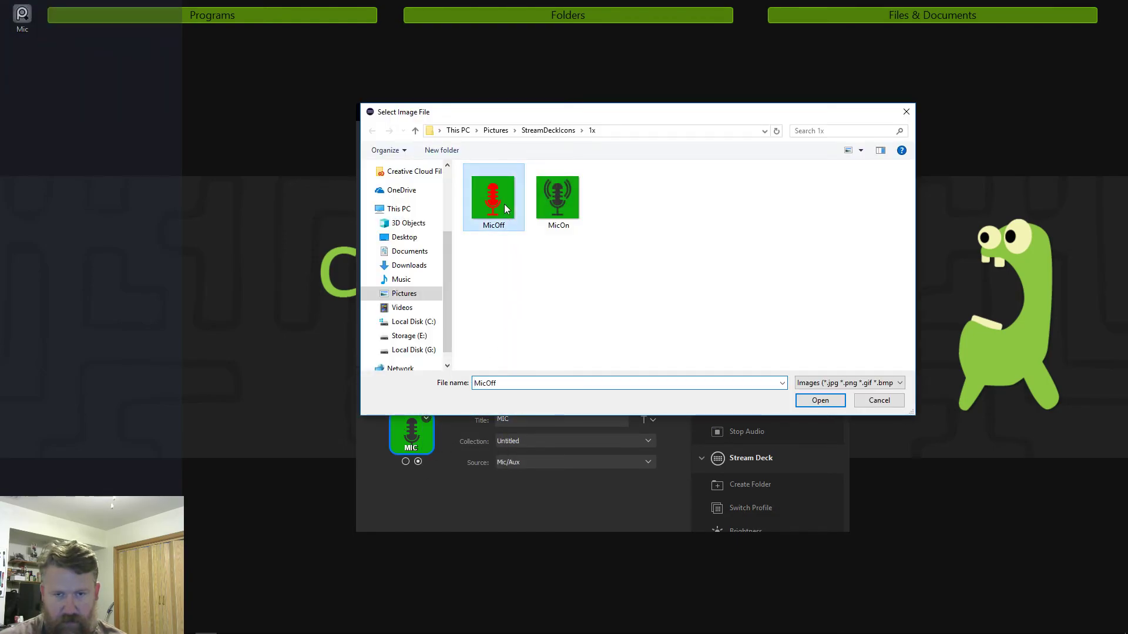
click(820, 399)
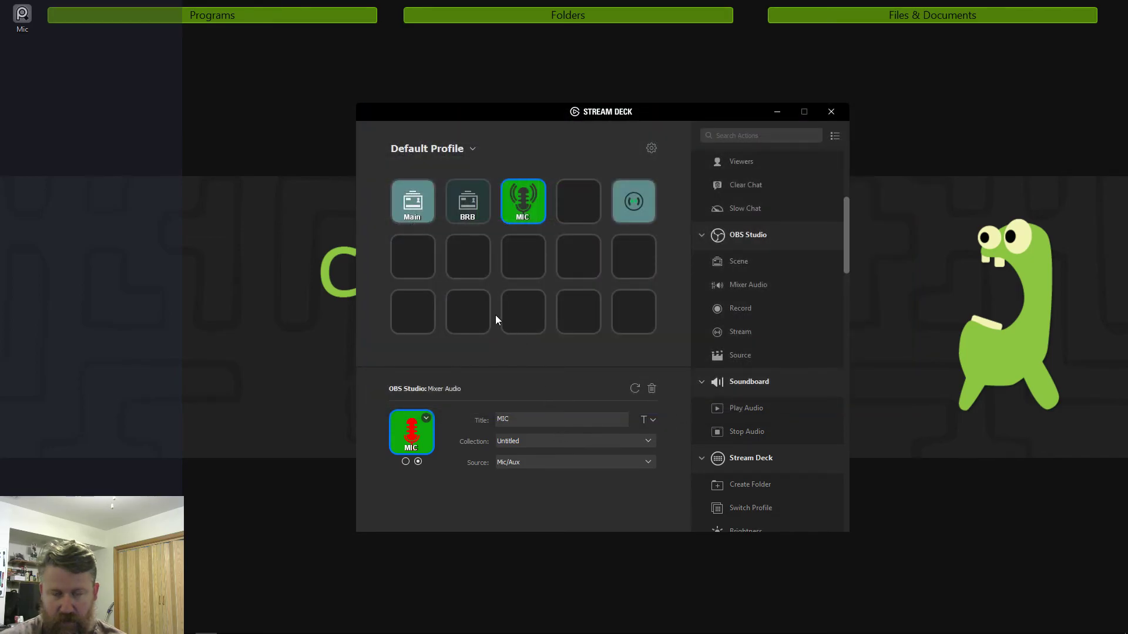
click(831, 112)
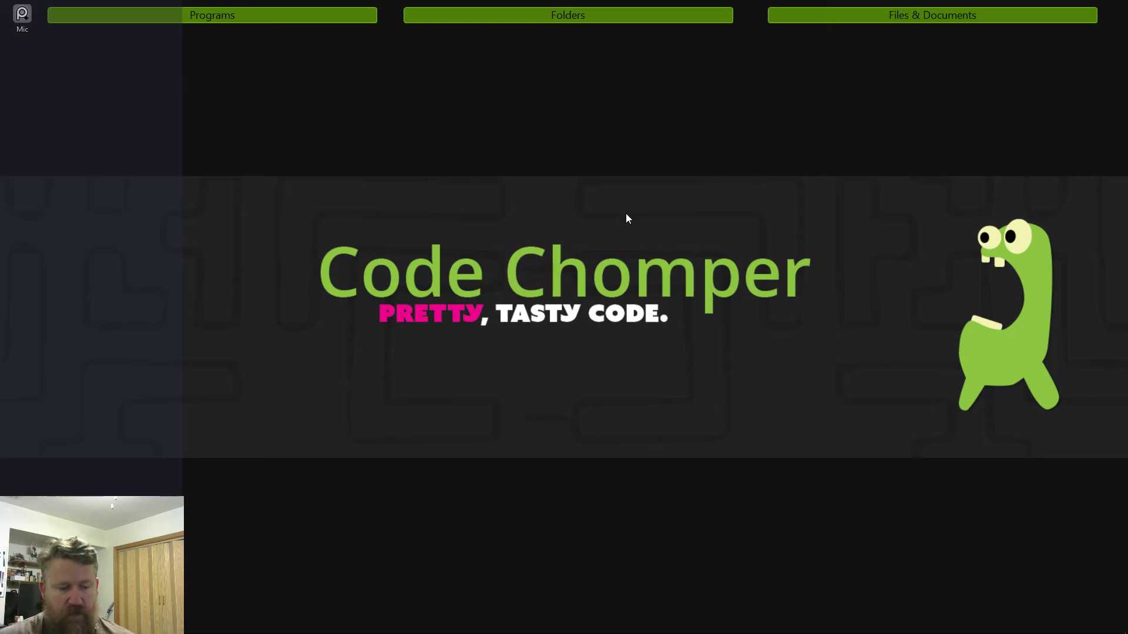